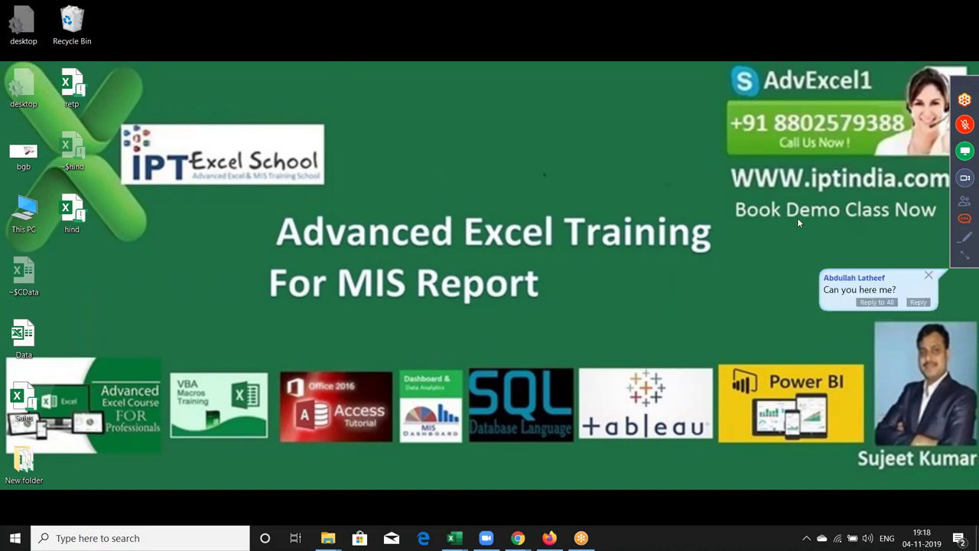
Expand the GoToMeeting panel, unmute the microphone and dismiss the mute notifications
click(962, 257)
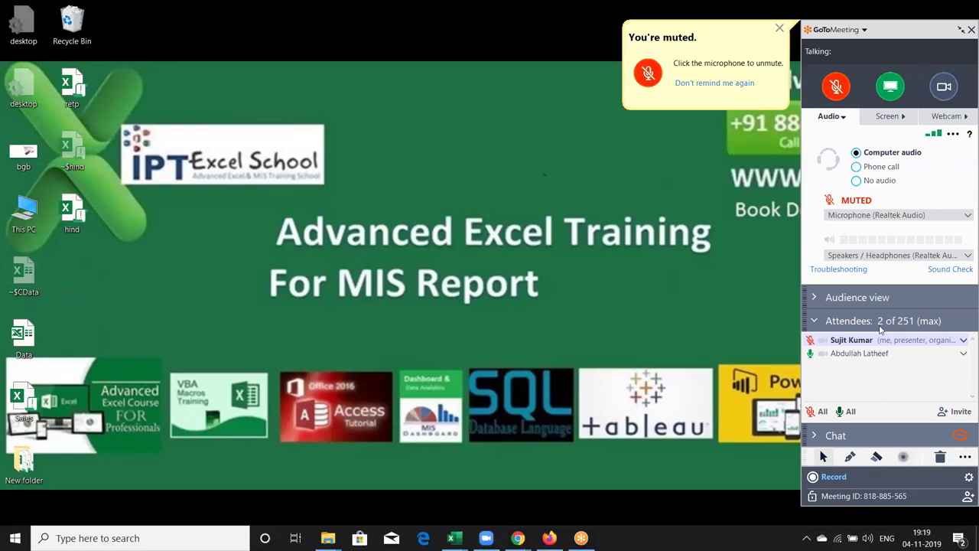
click(778, 28)
click(779, 29)
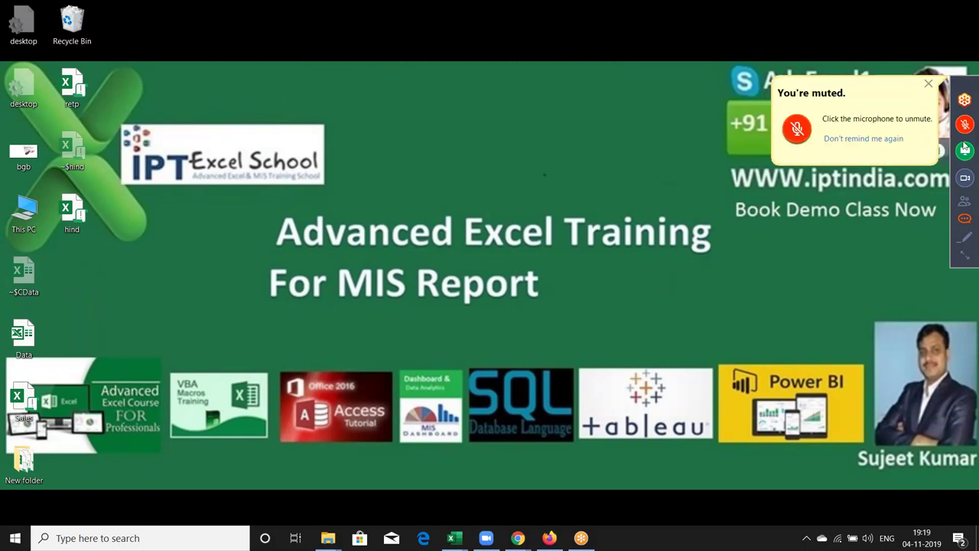
click(965, 125)
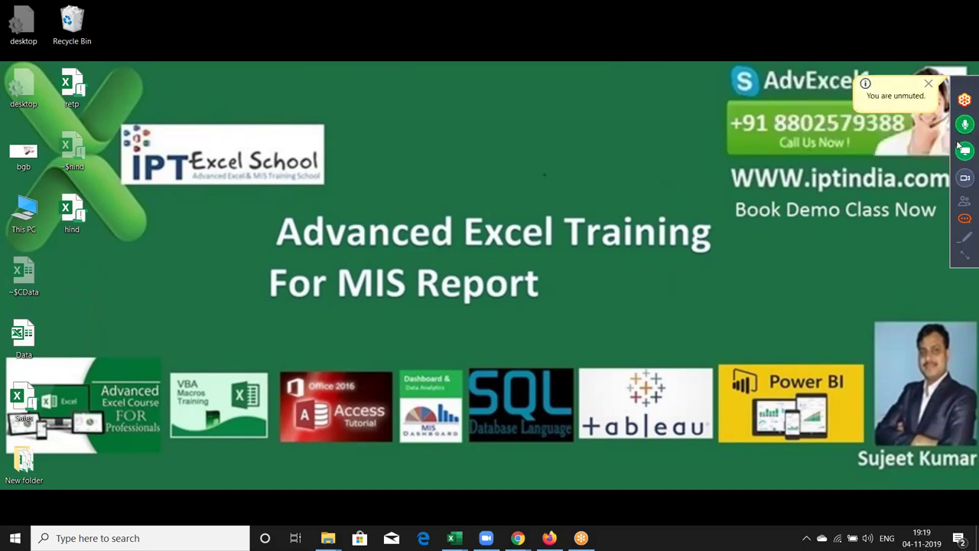
click(930, 82)
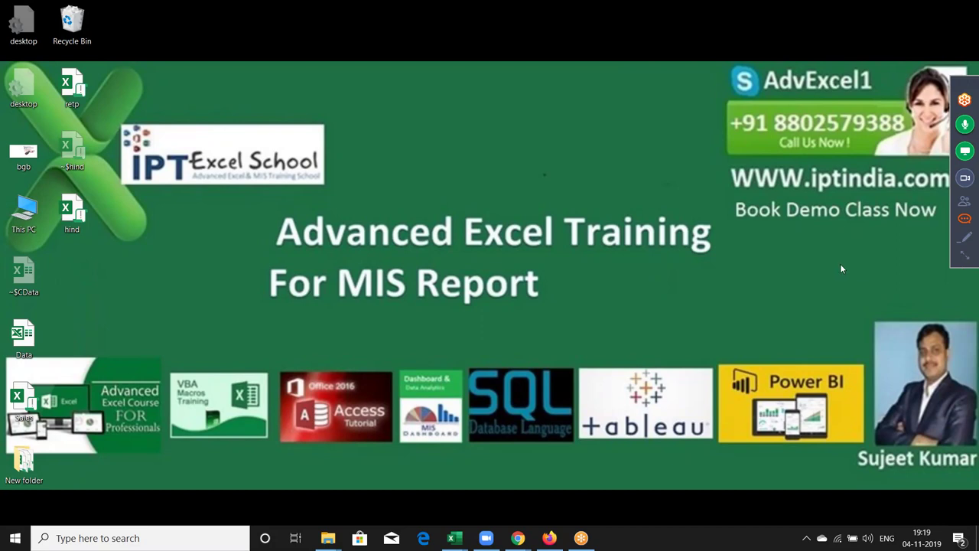
Refresh the desktop and re-expand the GoToMeeting control panel
right_click(671, 164)
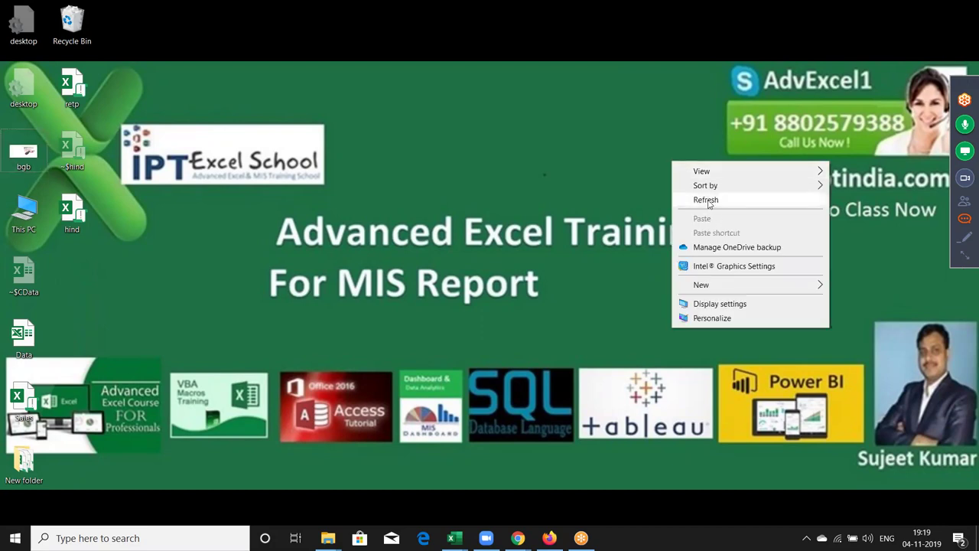
click(960, 273)
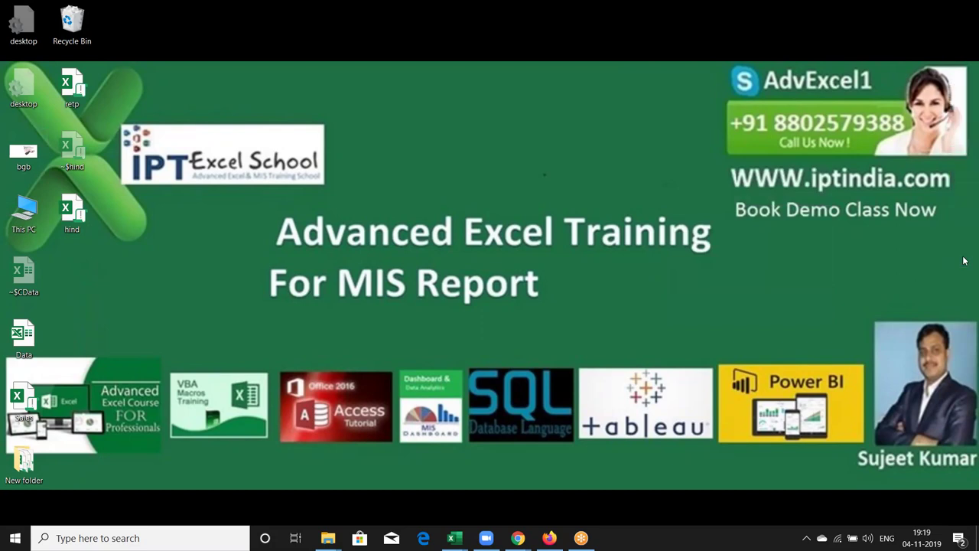
click(964, 257)
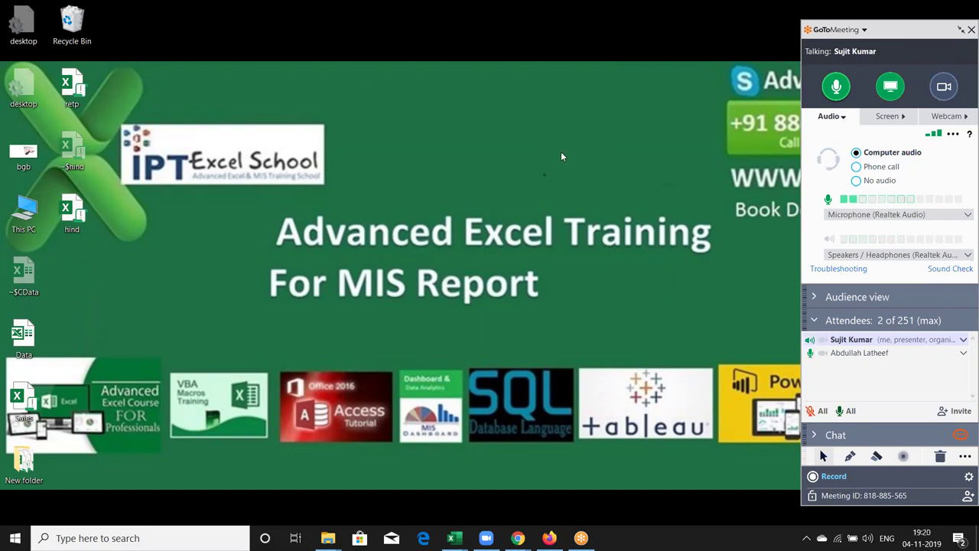
mouse_move(455, 538)
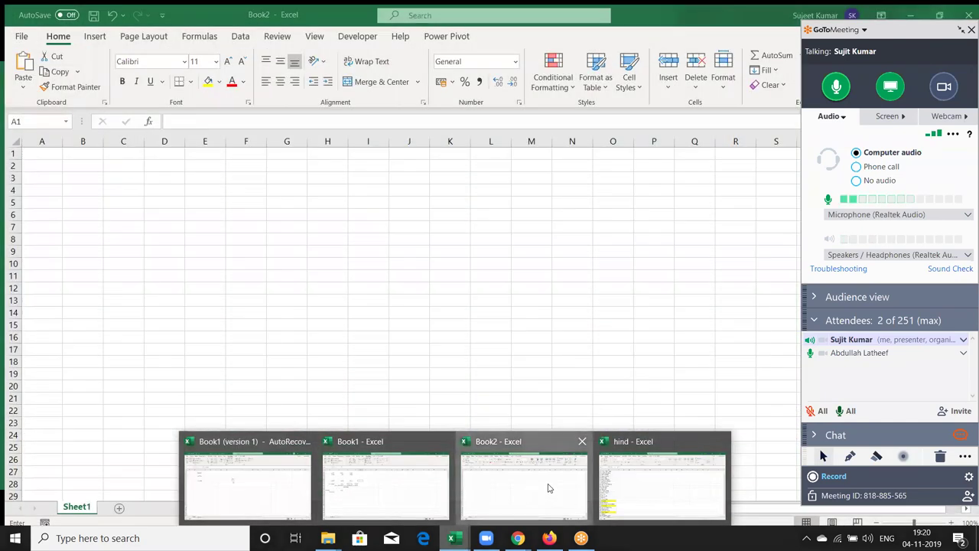
Bring Book2 to the front, start the meeting recording and dismiss the network warning
click(547, 487)
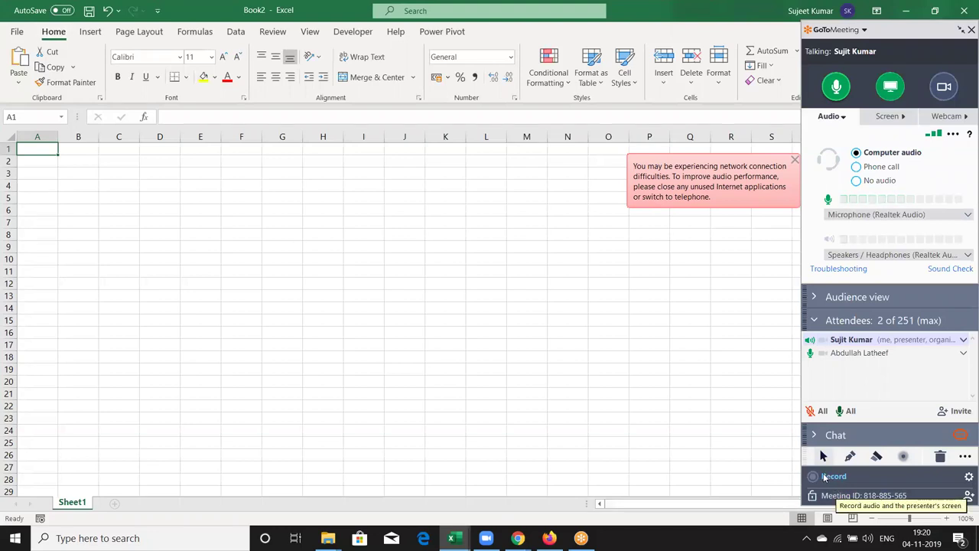
click(824, 476)
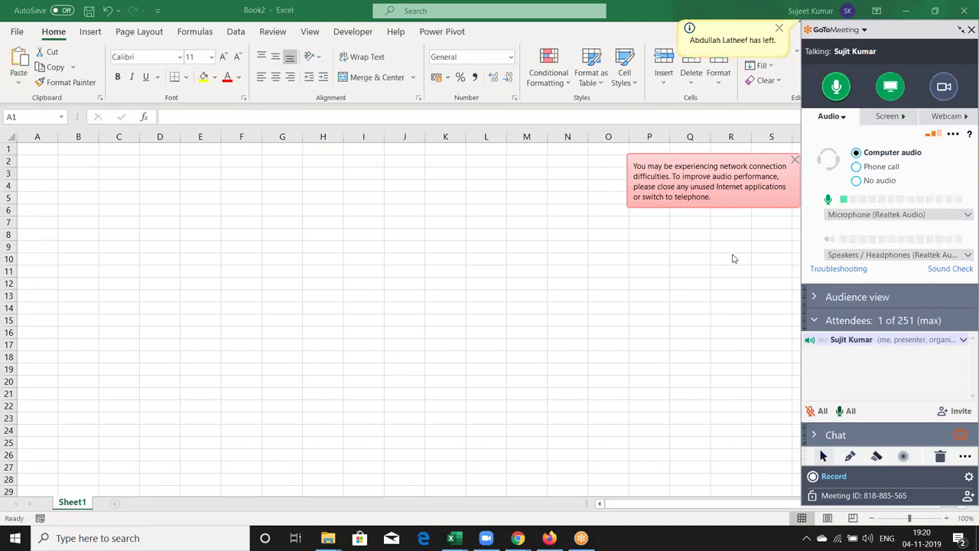
click(795, 160)
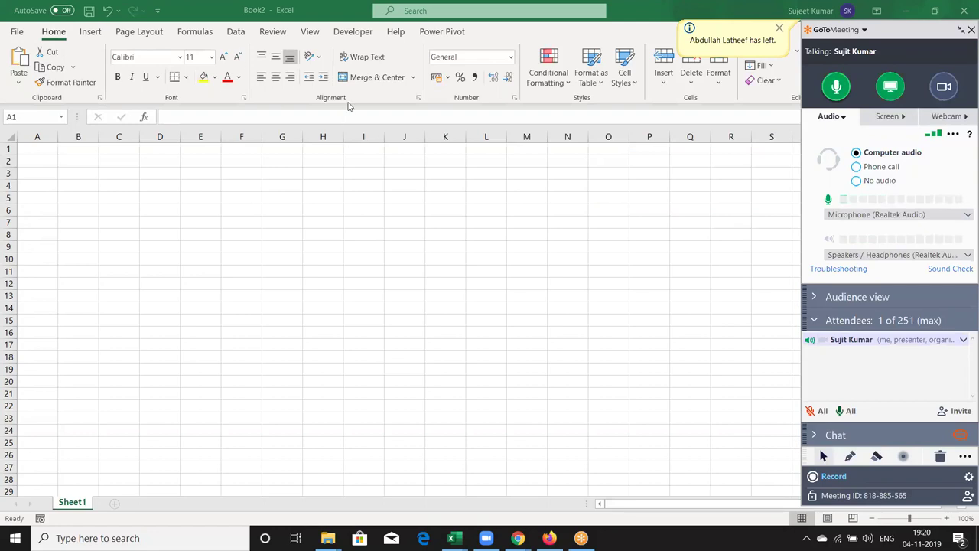
Apply the Desktop picture bgb as Sheet1's background via Page Layout > Background, working offline
click(156, 36)
click(271, 60)
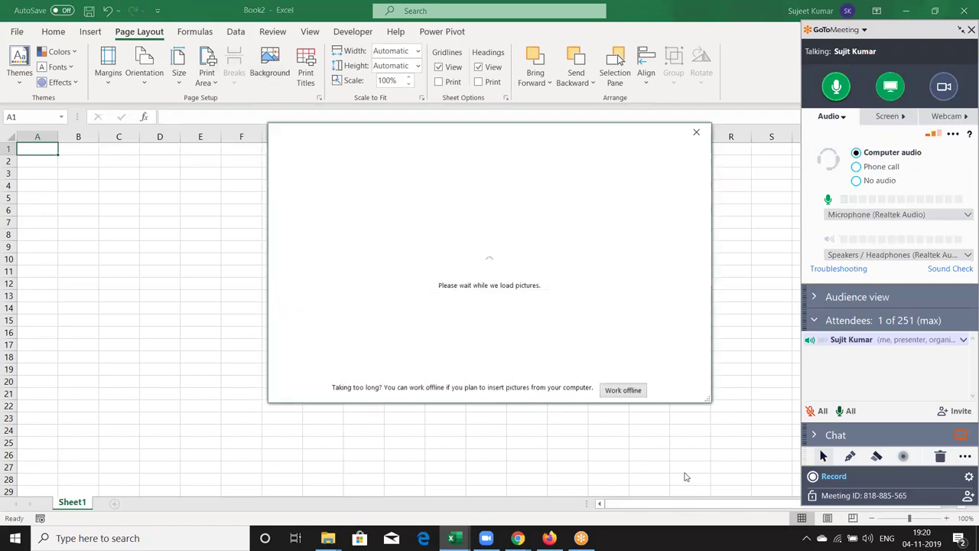
click(626, 389)
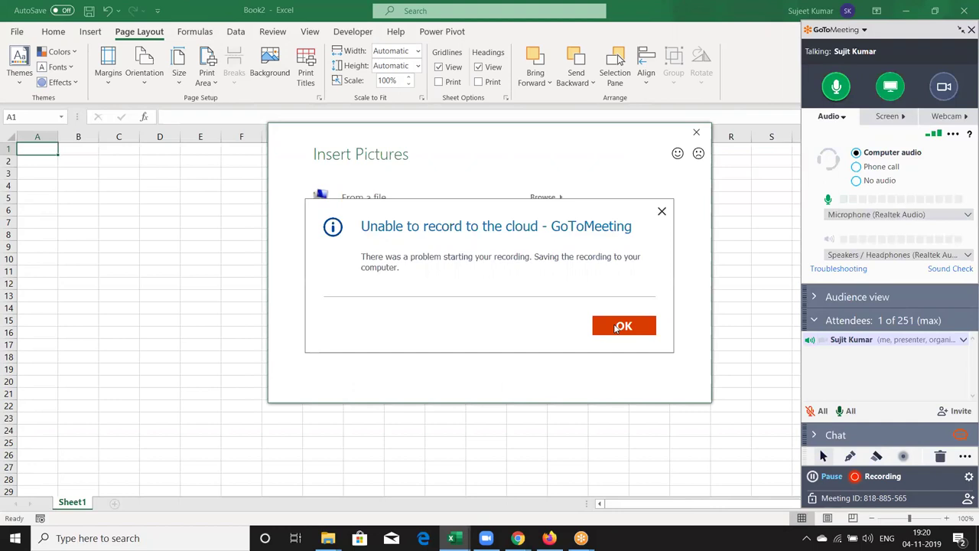
click(616, 327)
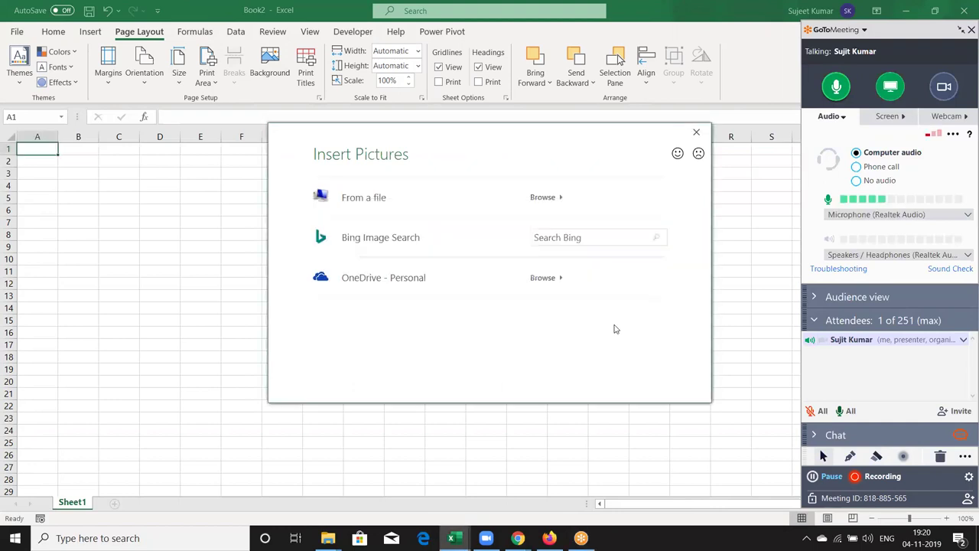
click(511, 198)
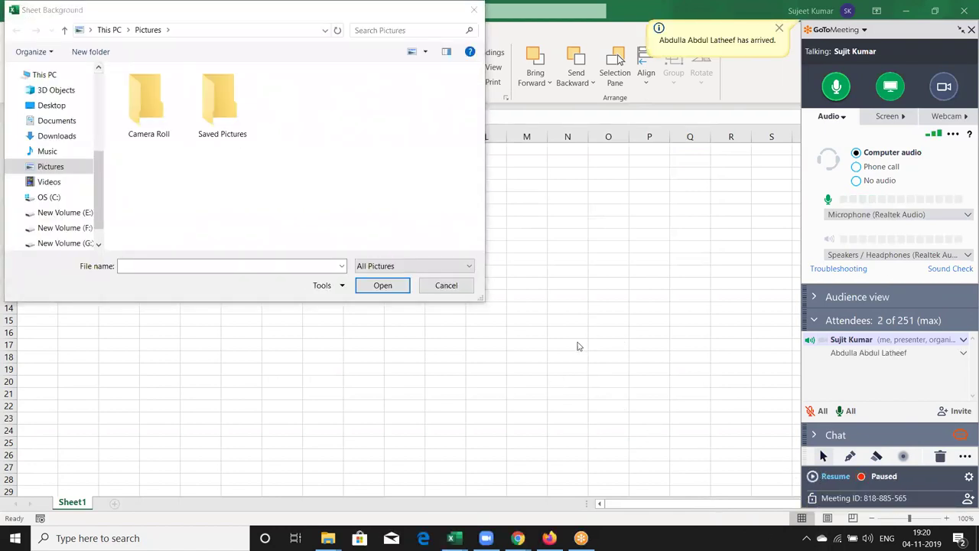
click(52, 106)
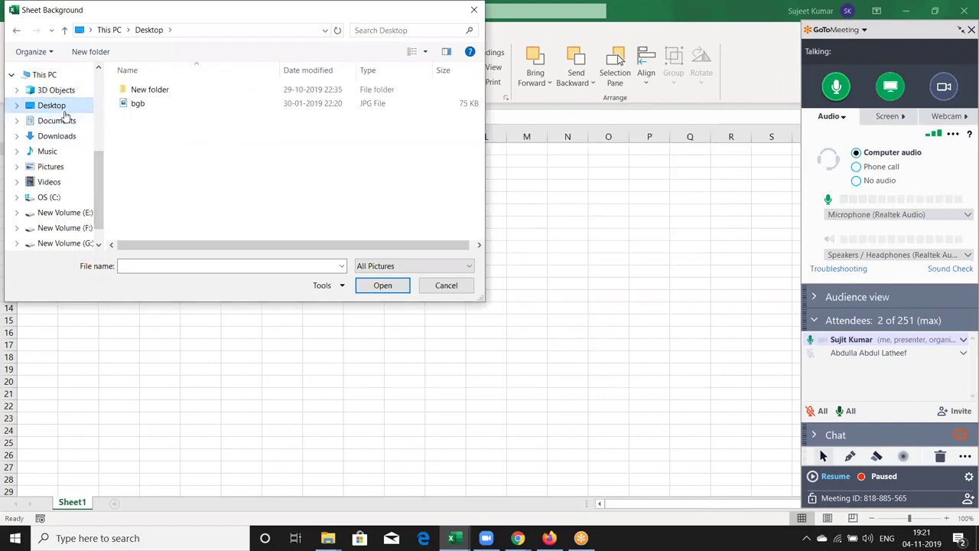
double_click(132, 103)
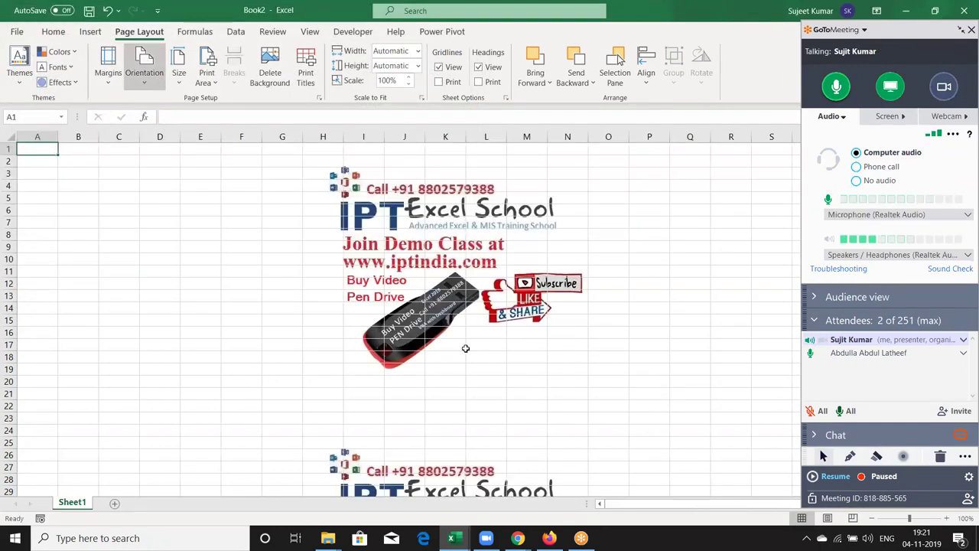
Resume the meeting recording and open Book2's File backstage Info page
click(811, 482)
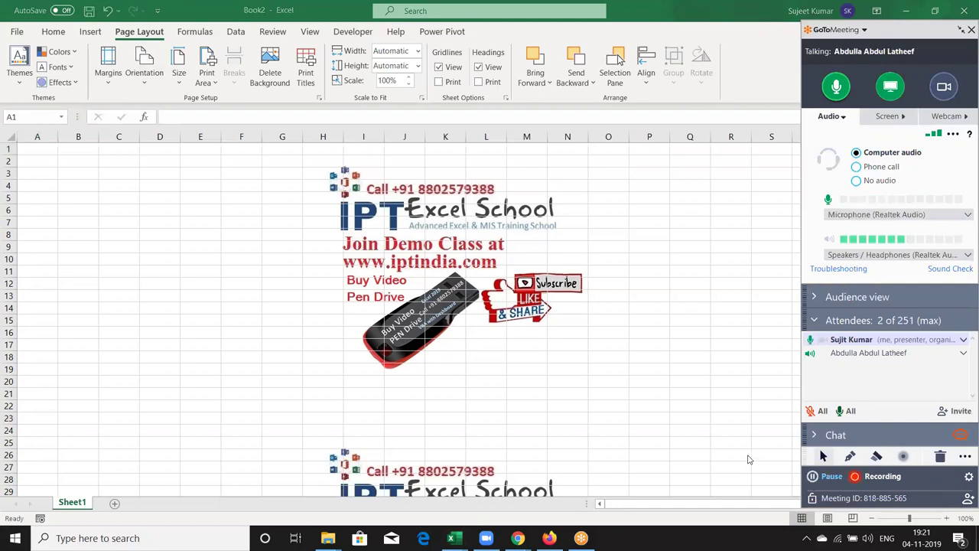
click(27, 153)
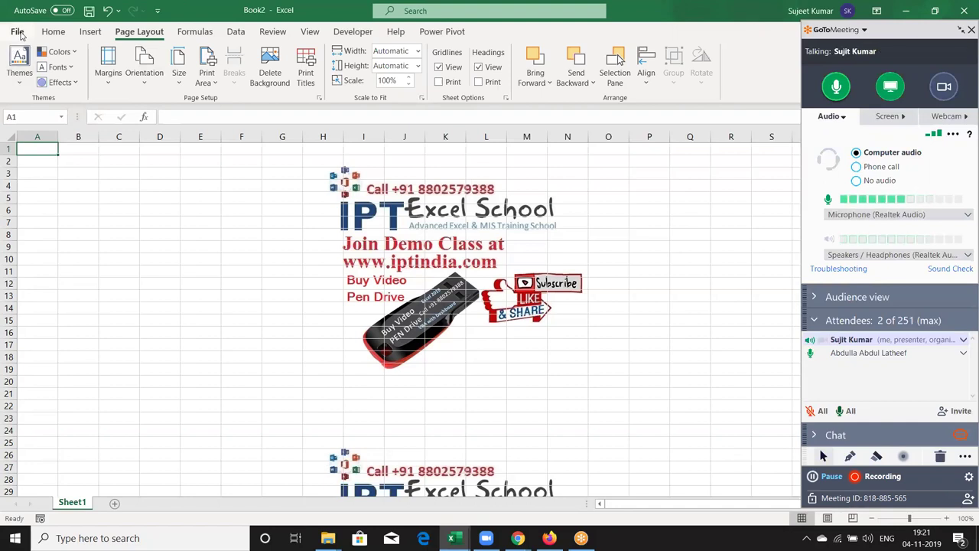
click(17, 32)
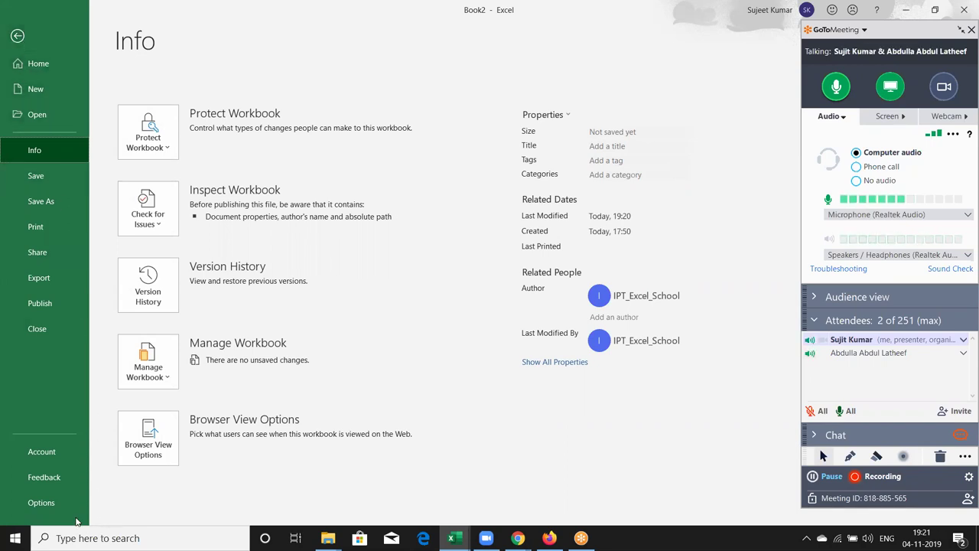
Review the General page of Excel Options and close it without changes
click(41, 503)
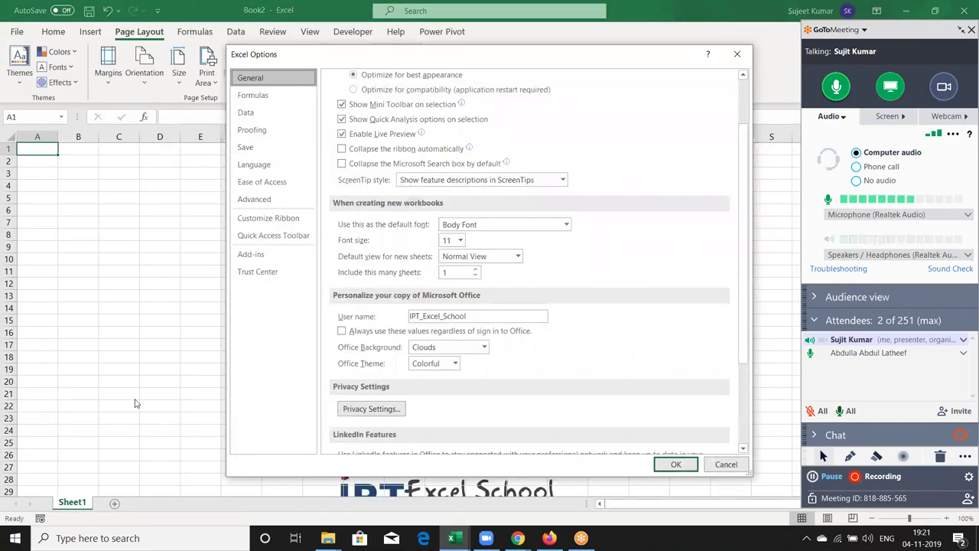
drag(742, 157, 742, 115)
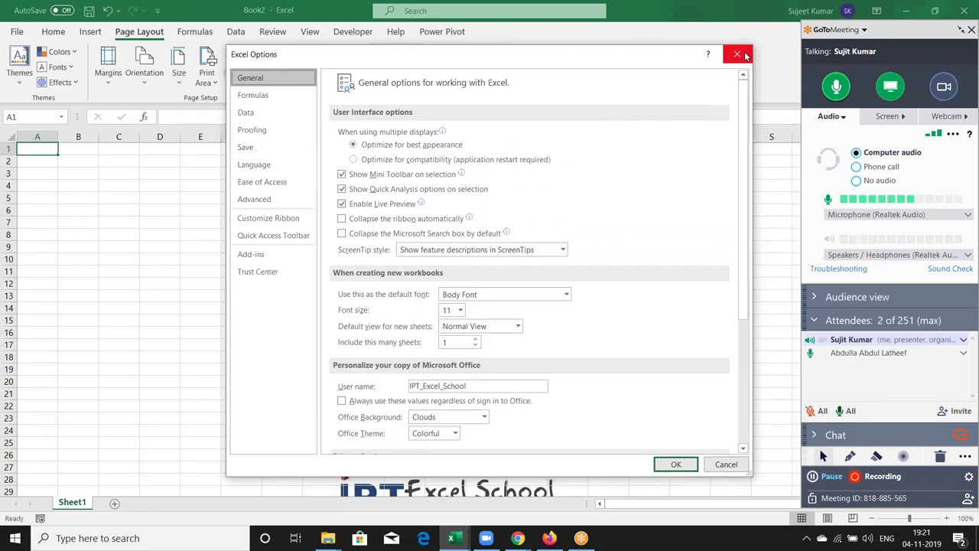
click(738, 54)
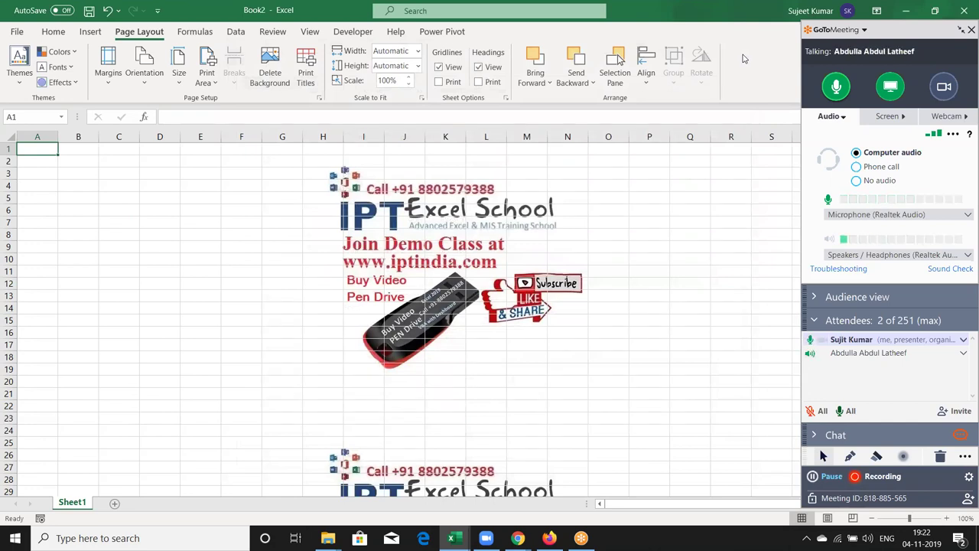
Select cell H3, then go to the File backstage Home page with recent files
click(309, 171)
click(46, 34)
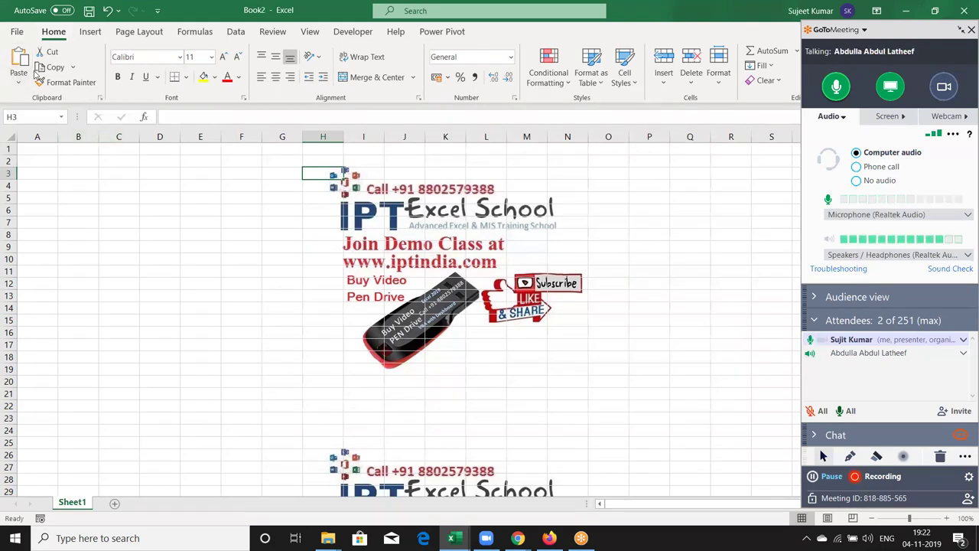
click(16, 34)
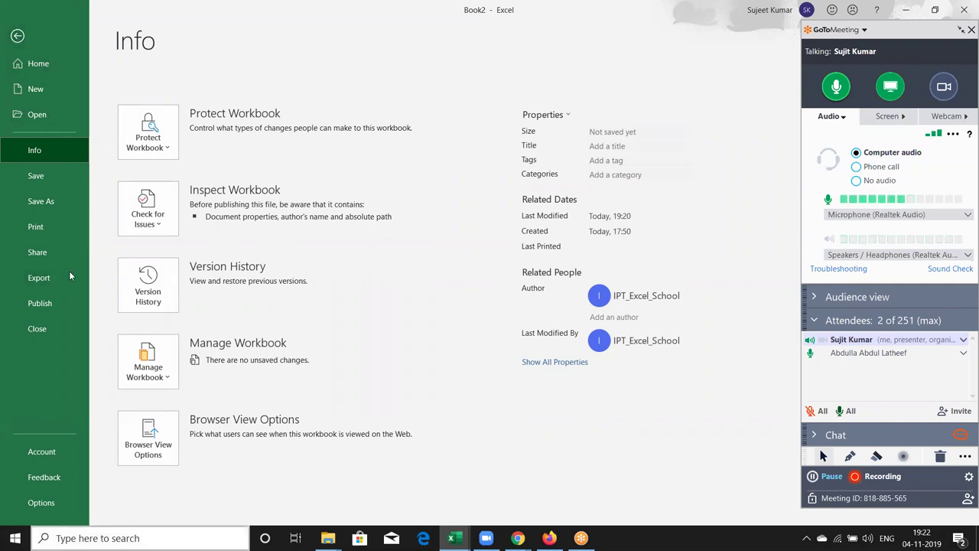
click(61, 67)
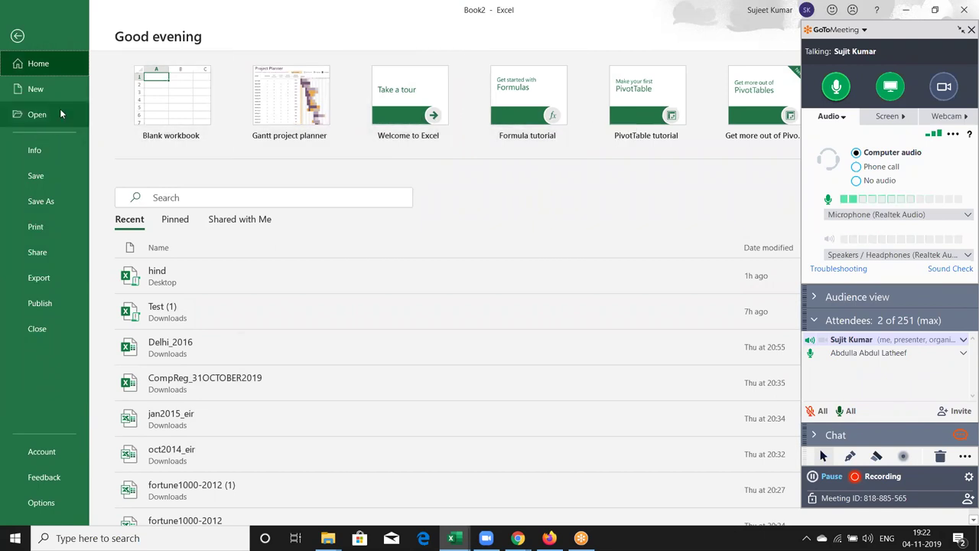
Browse the New workbook template gallery down and back to the top
click(61, 88)
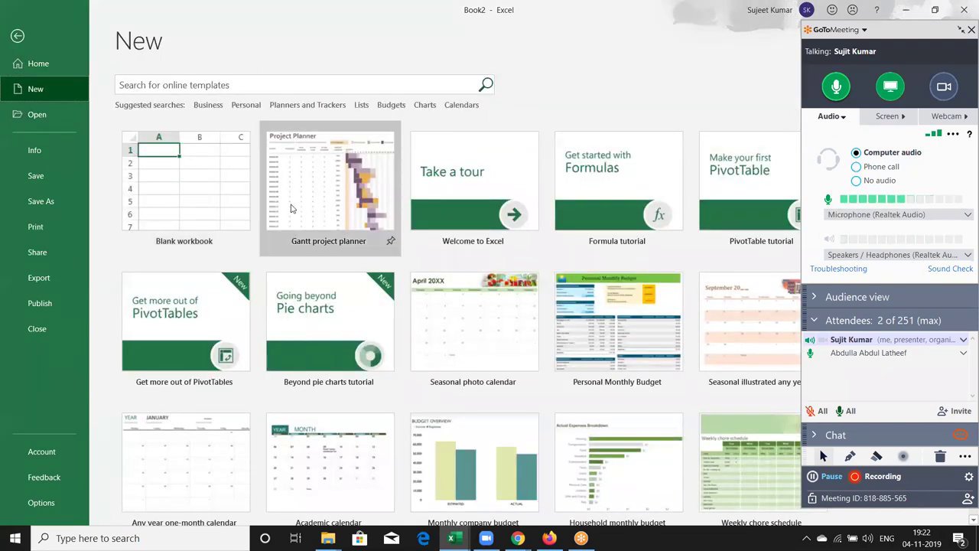
scroll(601, 210, down, 1)
scroll(602, 217, down, 3)
scroll(602, 218, down, 1)
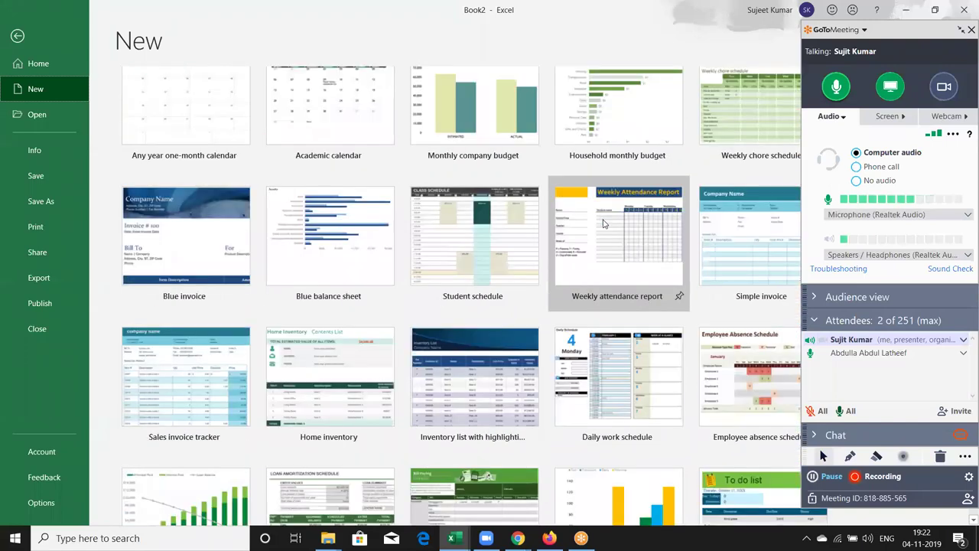
scroll(604, 222, down, 1)
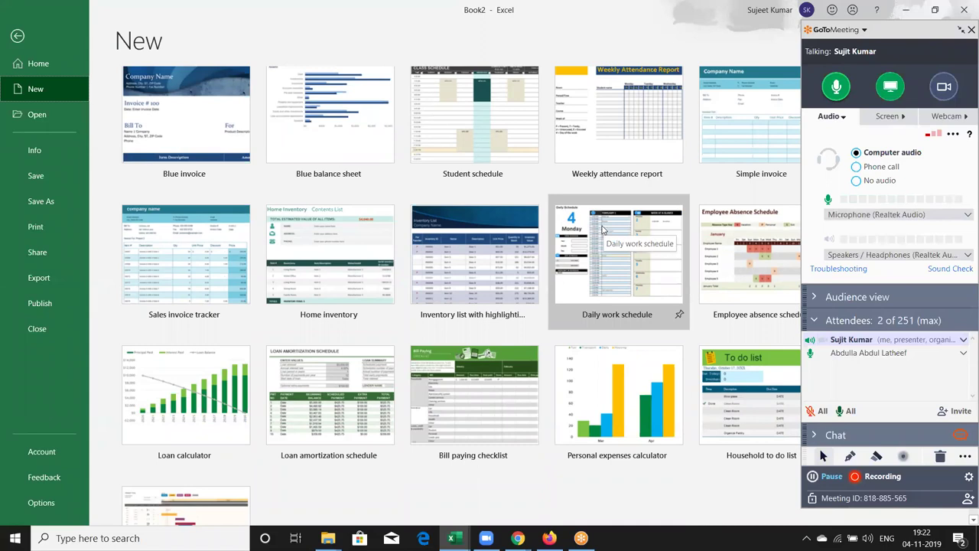
scroll(602, 230, down, 2)
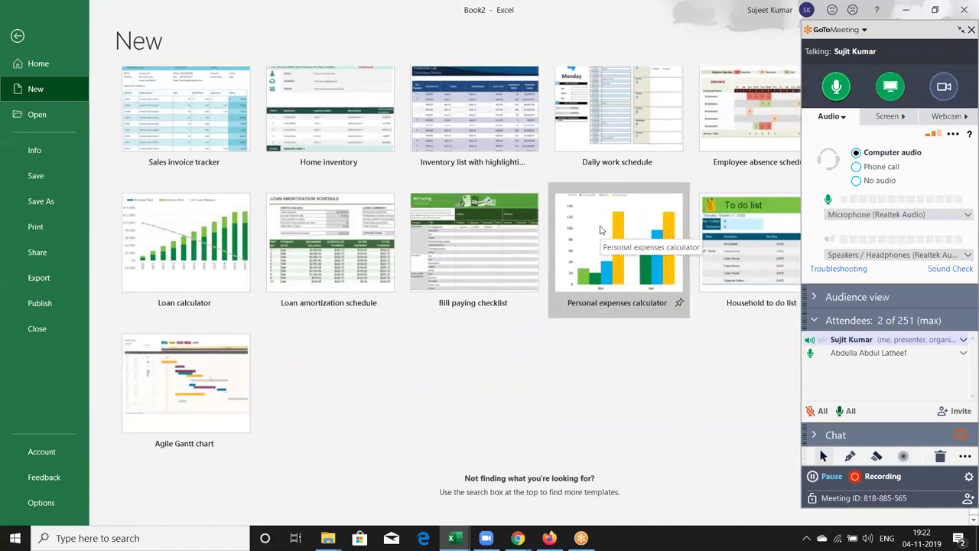
scroll(600, 230, up, 3)
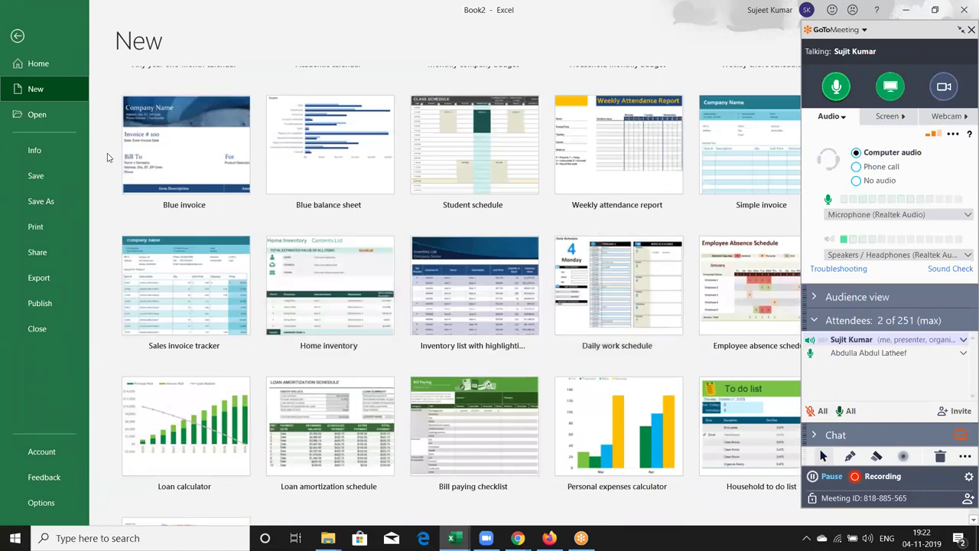
Scroll through the Recent workbooks list under Open, then return to Book2's Info page
click(60, 120)
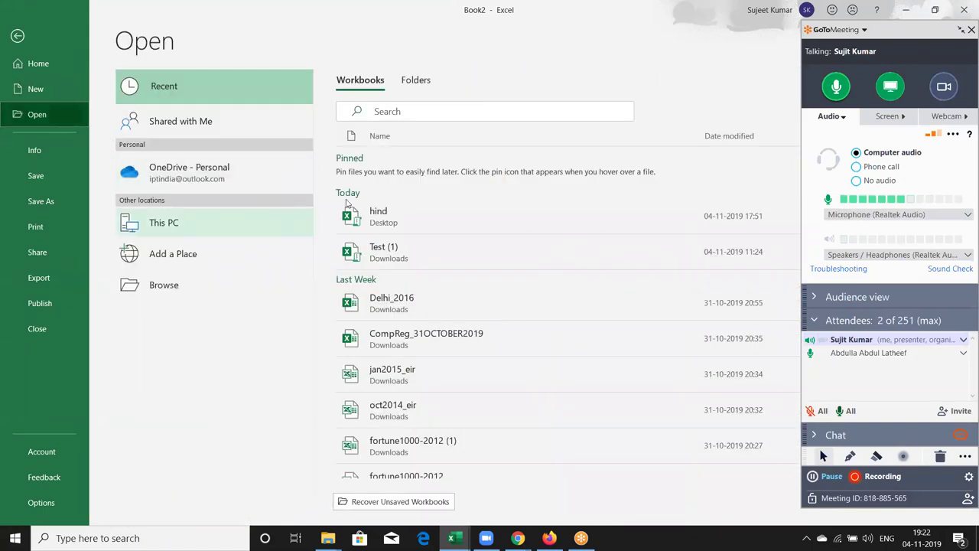
scroll(459, 314, down, 3)
scroll(459, 321, down, 2)
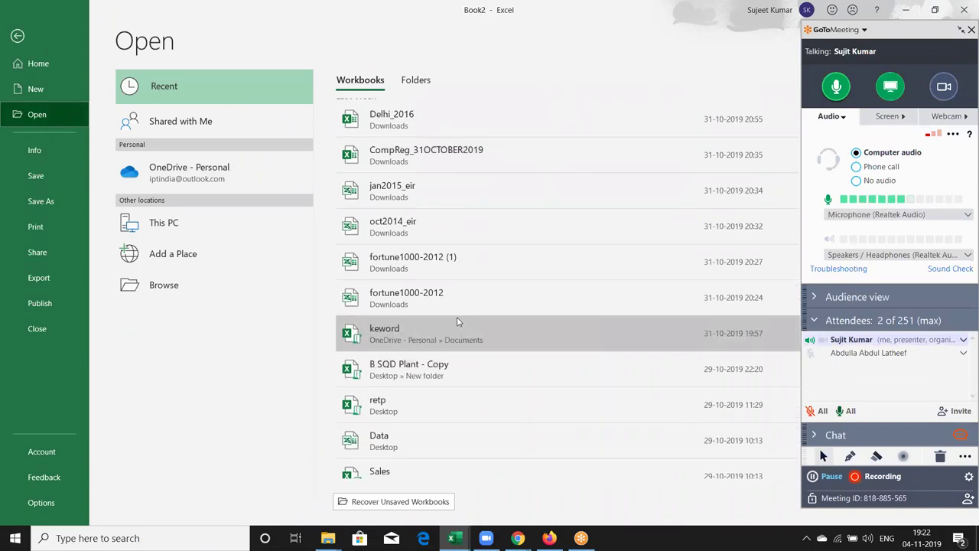
scroll(459, 321, up, 5)
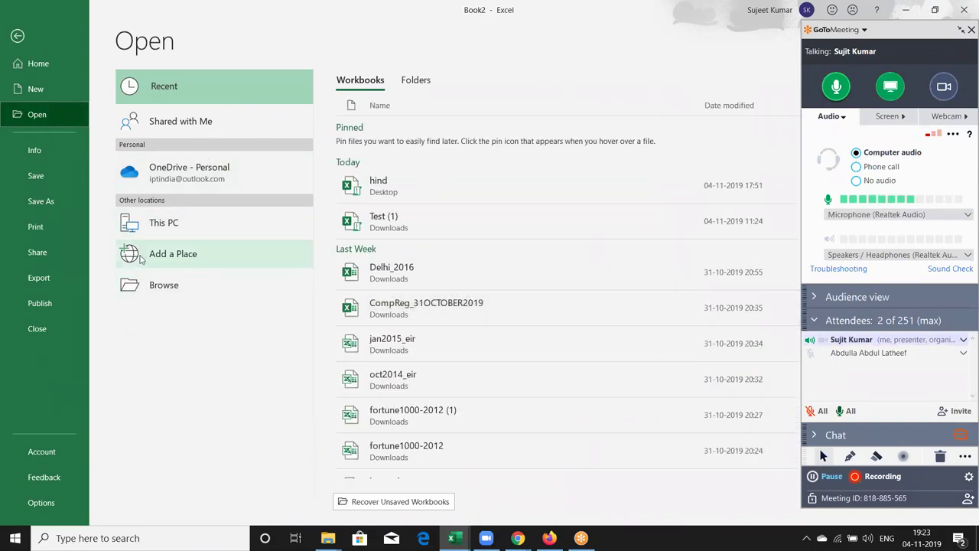
click(51, 150)
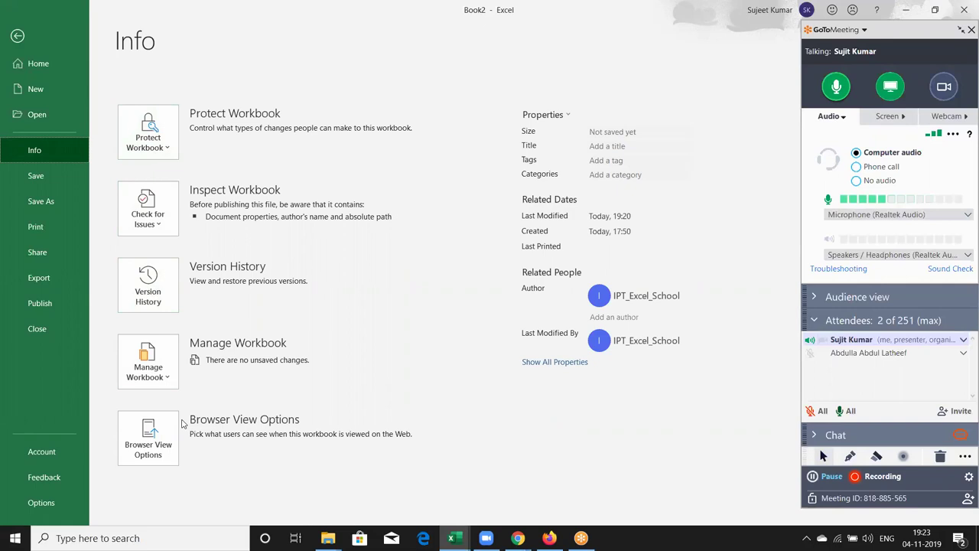
In the Save As dialog for Book2, try Excel Workbook, Macro-Enabled and Binary Workbook formats
click(61, 167)
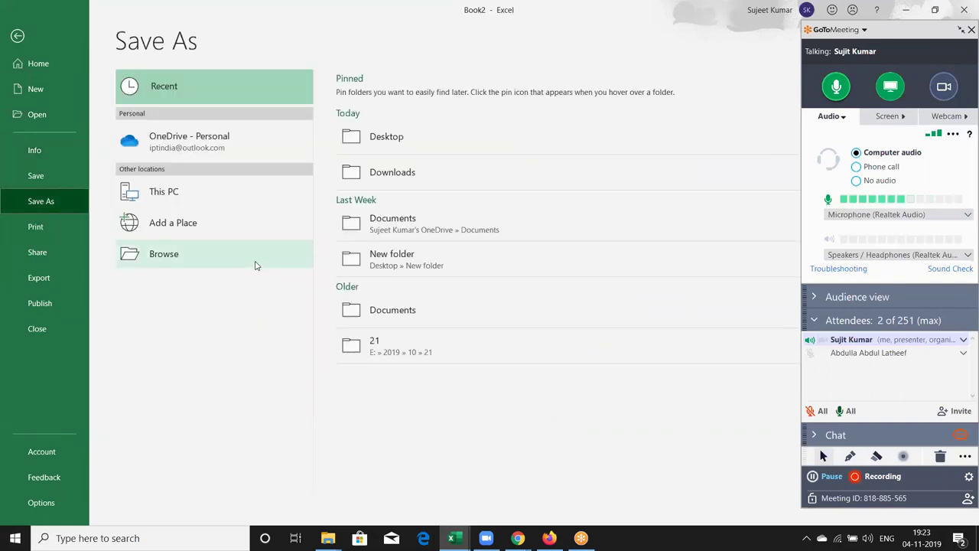
click(256, 265)
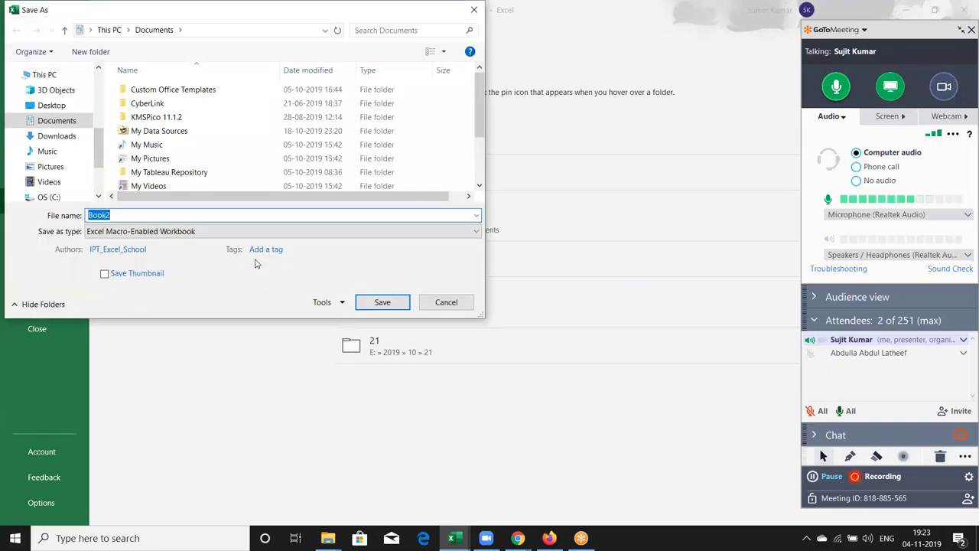
click(115, 231)
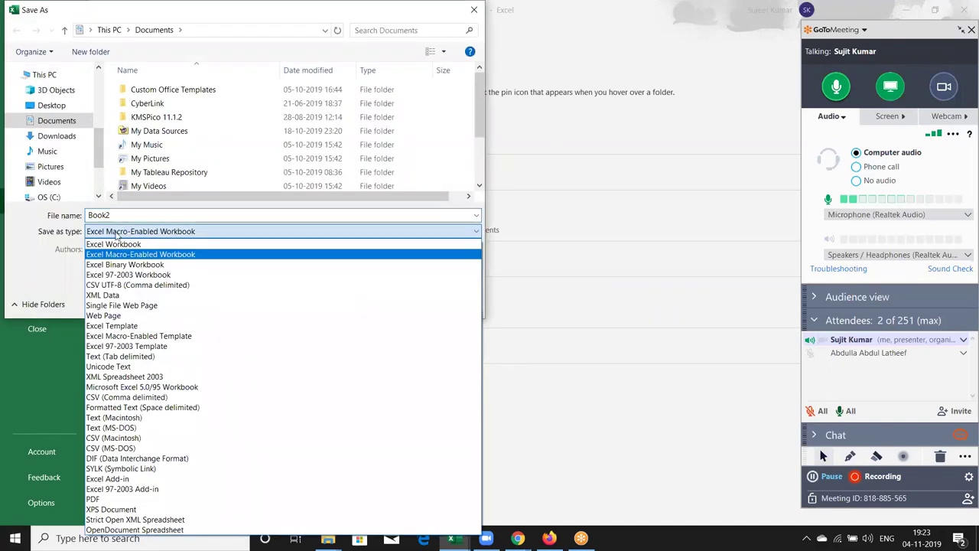
click(103, 246)
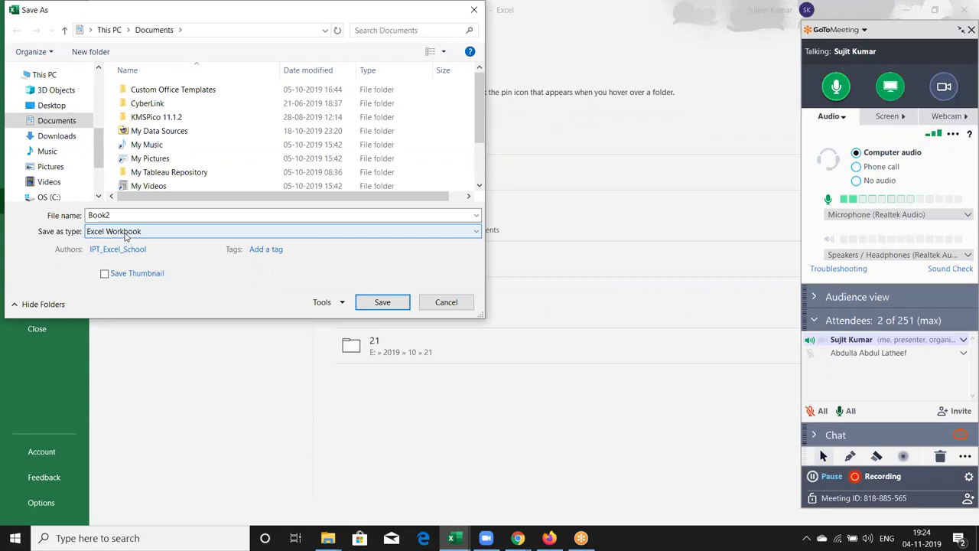
click(126, 234)
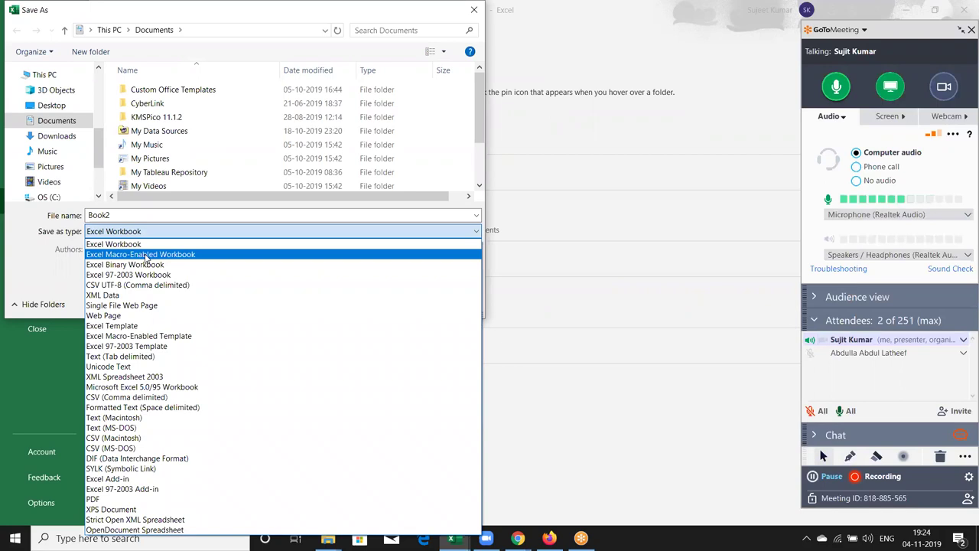
click(145, 255)
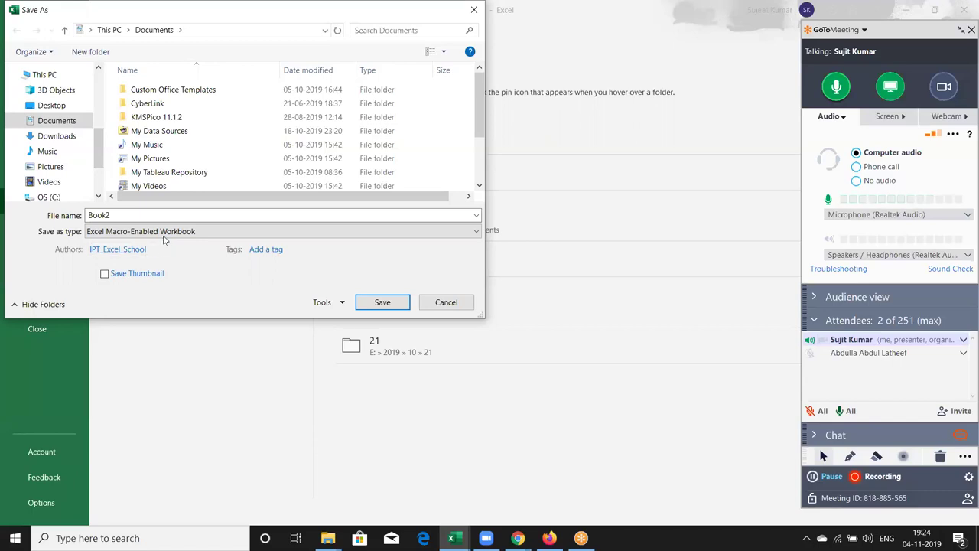
click(164, 233)
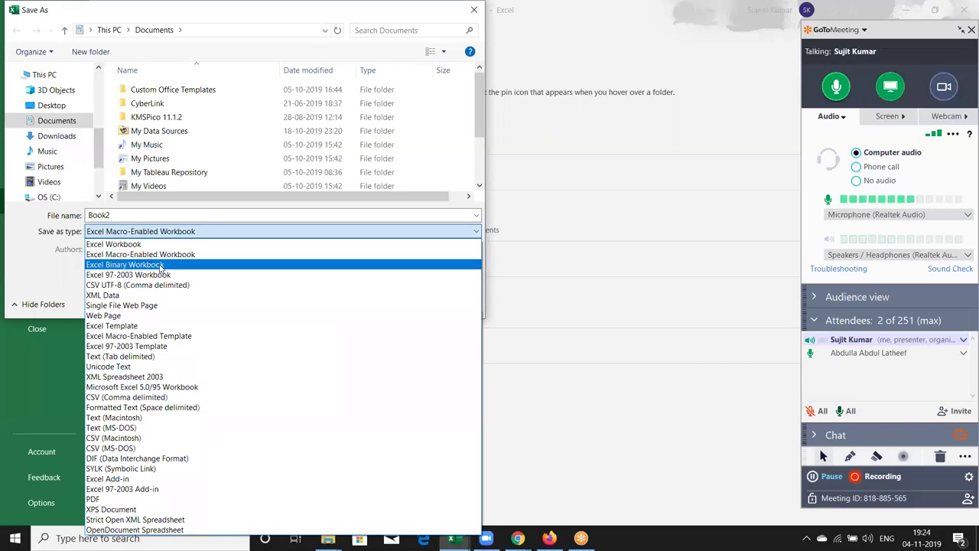
click(157, 264)
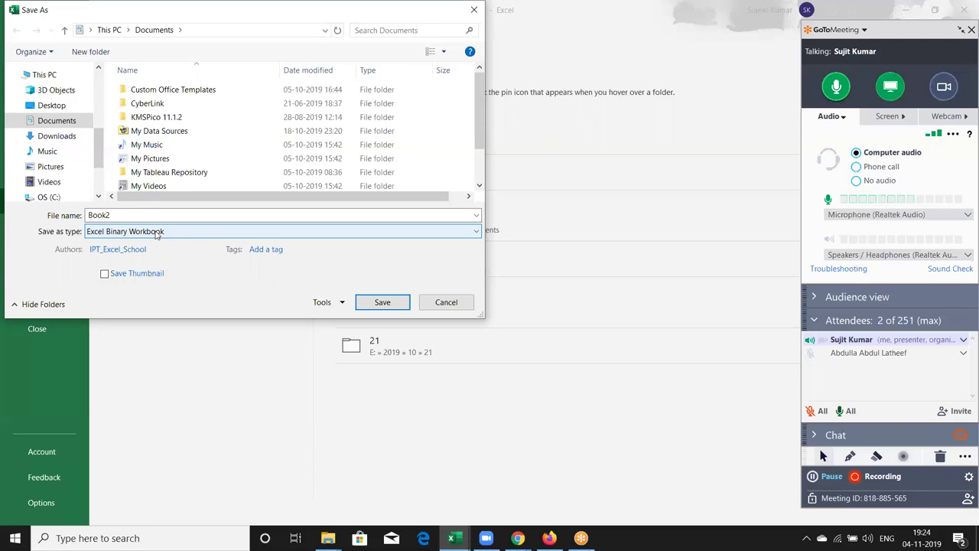
Step through the formats from Excel 97-2003 to PDF, leave CSV UTF-8 selected, and cancel without saving
click(156, 234)
key(Down)
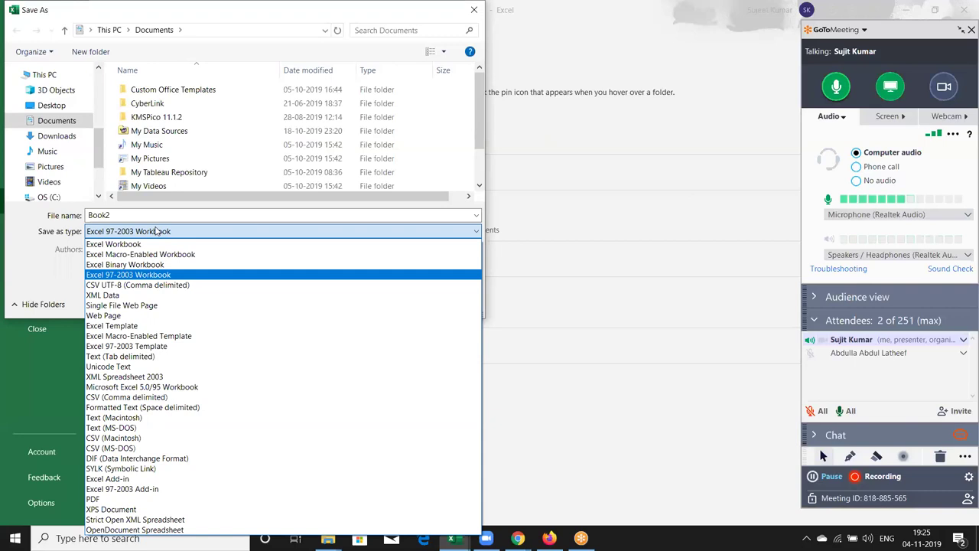
key(Down)
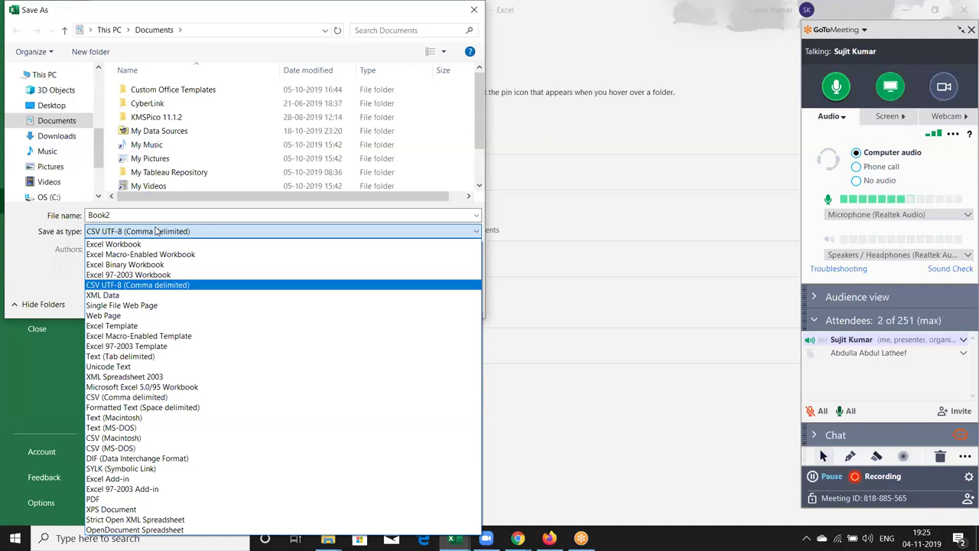
key(Down)
key(Down)
key(Up)
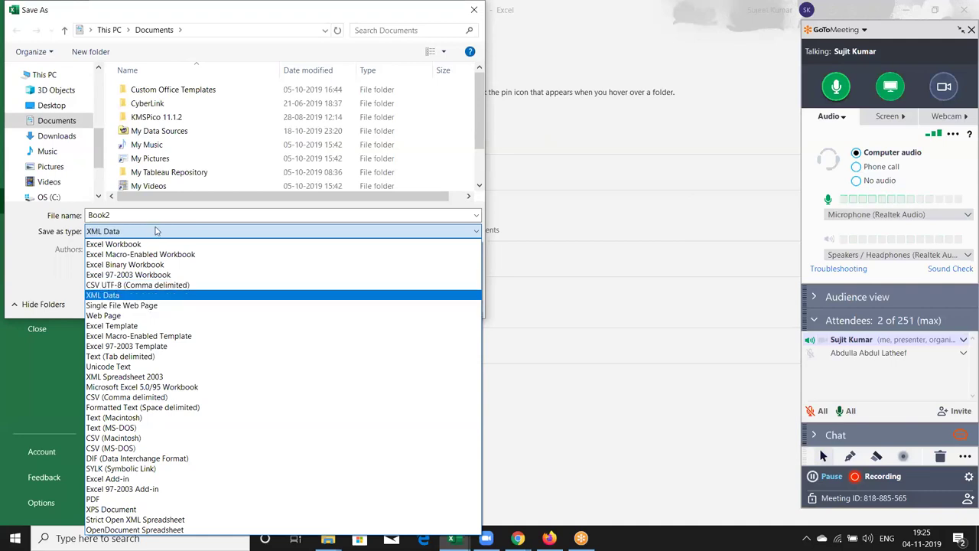
key(Up)
key(Down)
key(Down)
key(Down)
key(Down)
key(Down)
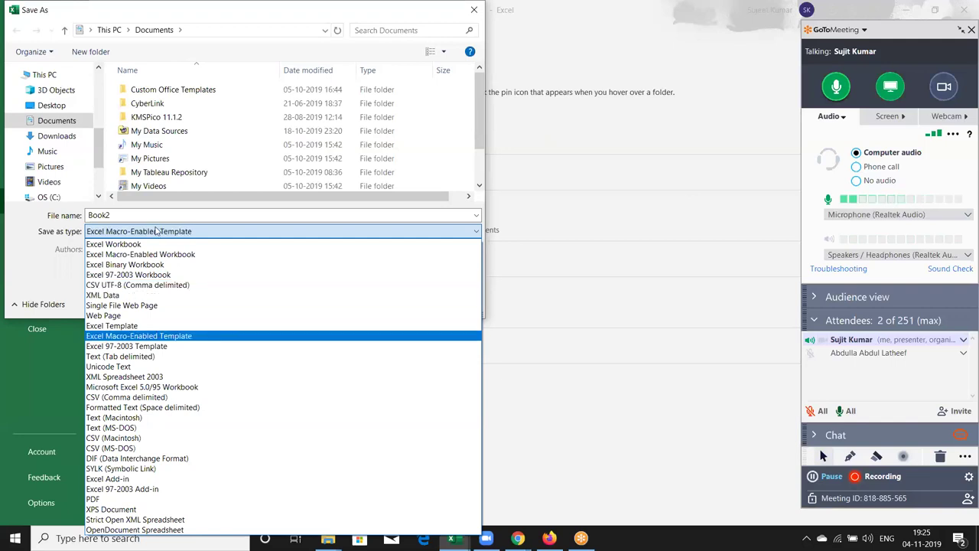
key(Down)
key(Down)
key(Down)
key(Down)
key(Down)
key(Down)
key(Down)
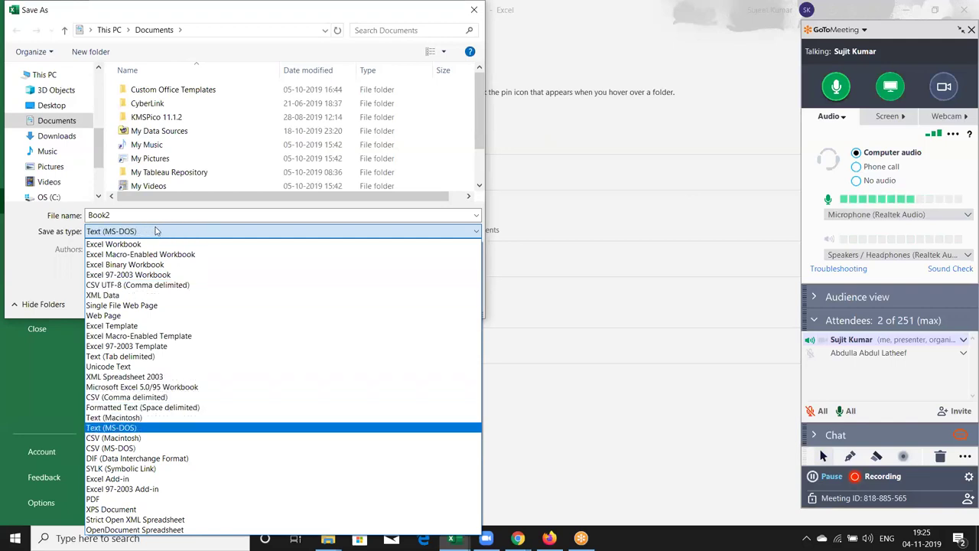
key(Down)
key(Down)
key(Down)
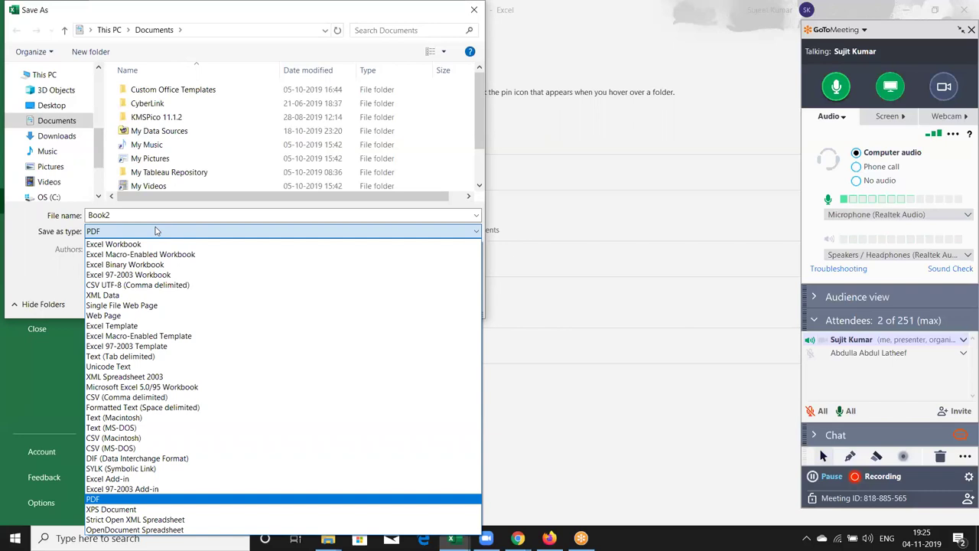
key(Down)
key(Down)
key(Down)
key(Up)
key(Up)
key(Up)
key(Up)
key(Up)
key(Up)
key(Up)
key(Up)
key(Up)
key(Up)
key(Down)
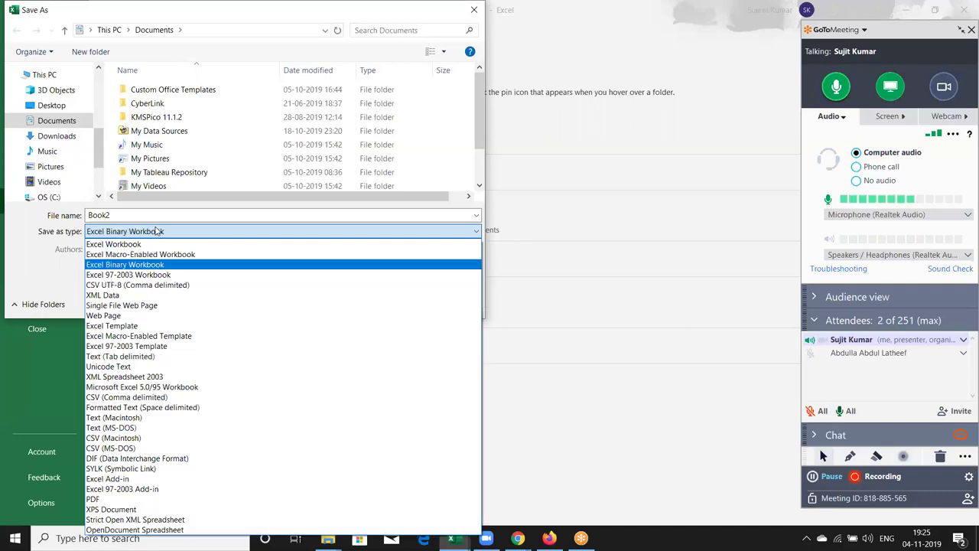
key(Down)
key(Down)
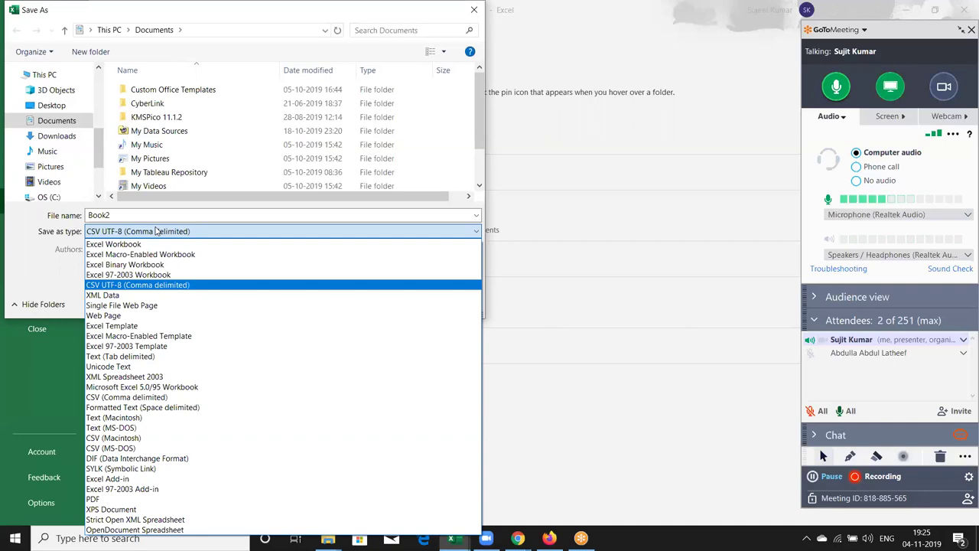
key(Escape)
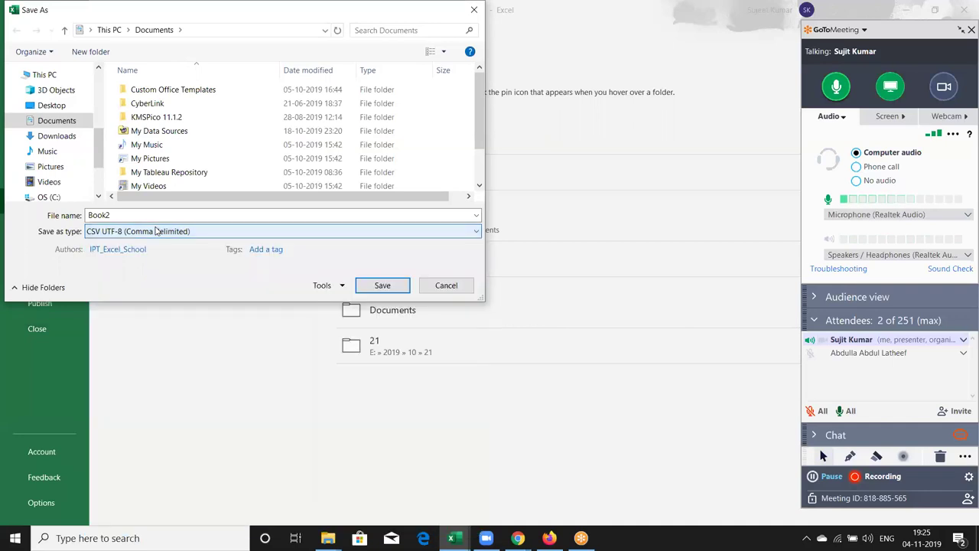
key(Escape)
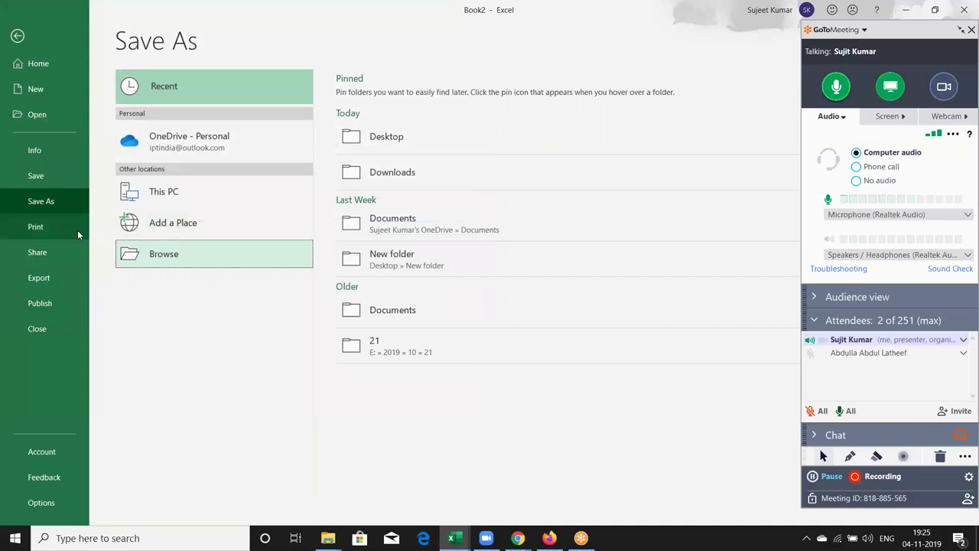
Review Book2's Print settings and Share options, then close the Share dialog
click(68, 226)
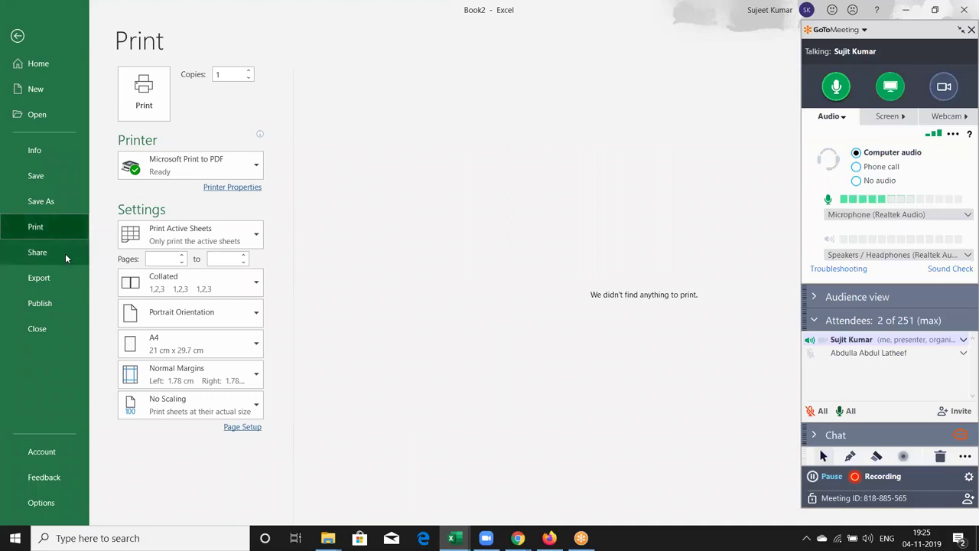
click(66, 255)
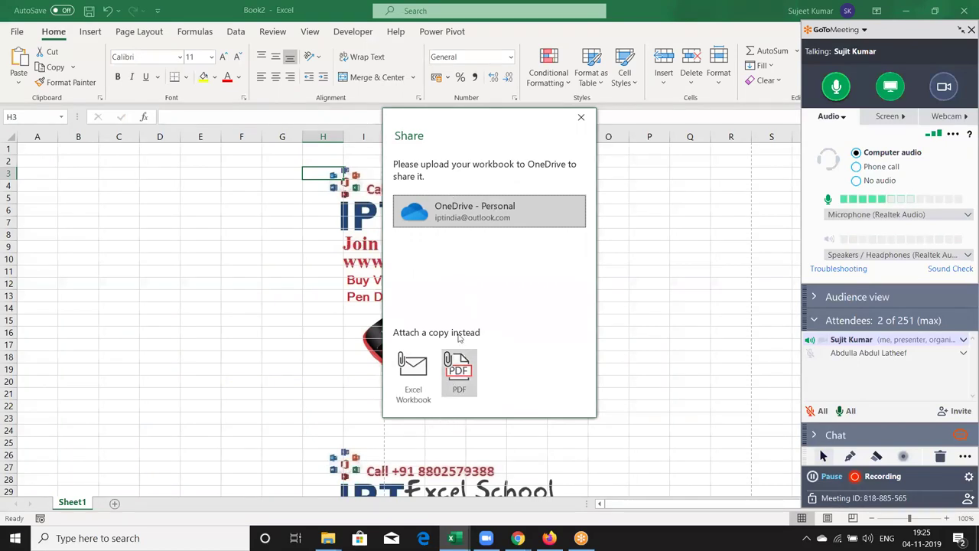
key(Escape)
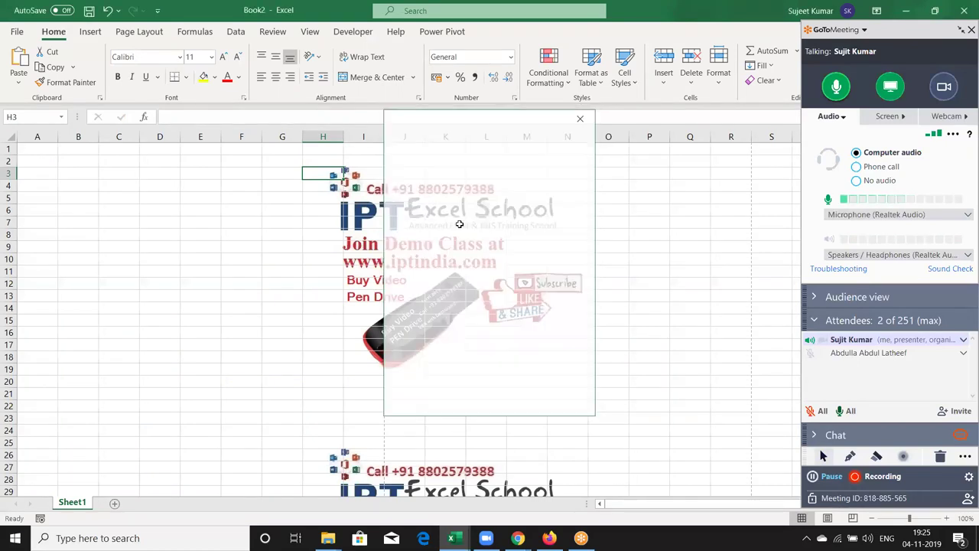
Review the Export page's PDF/XPS and Change File Type choices, then start publishing as PDF/XPS
click(17, 31)
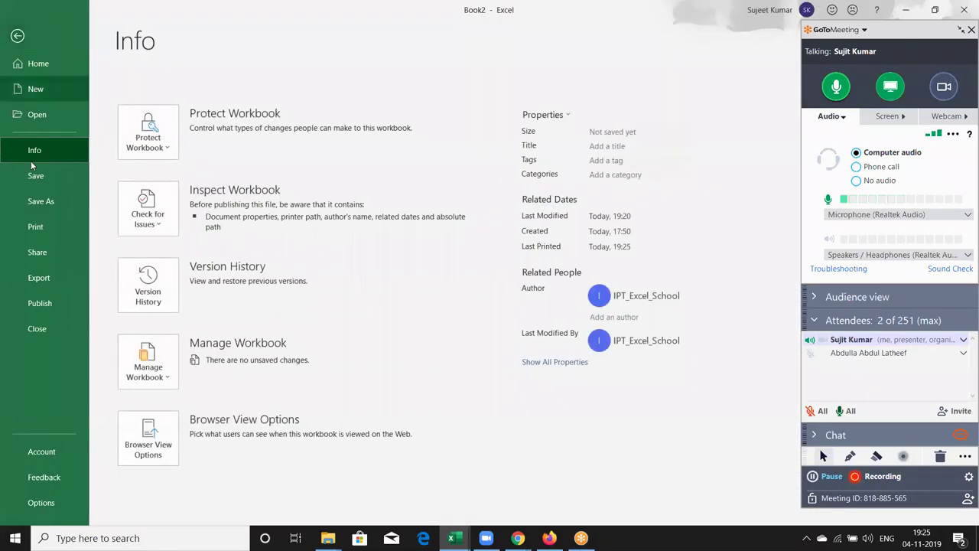
click(58, 283)
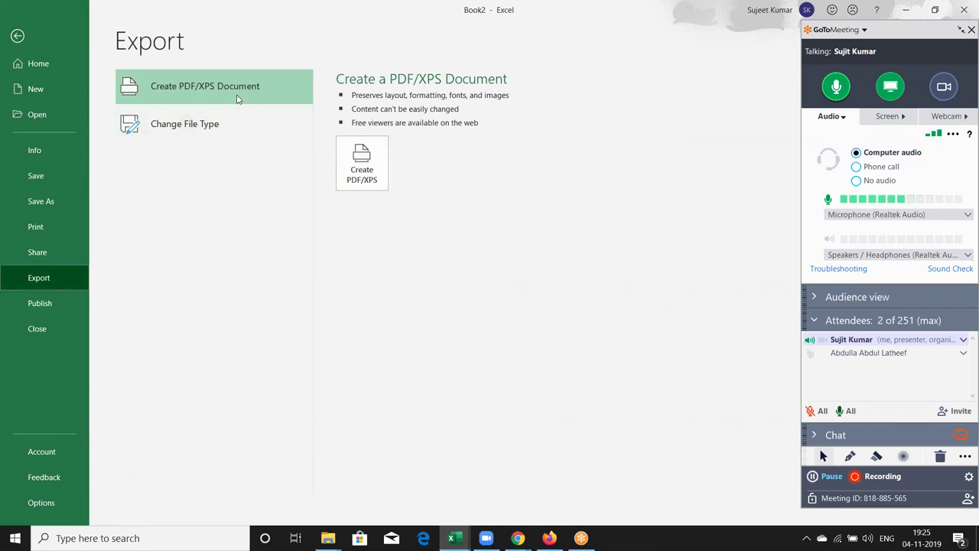
click(246, 132)
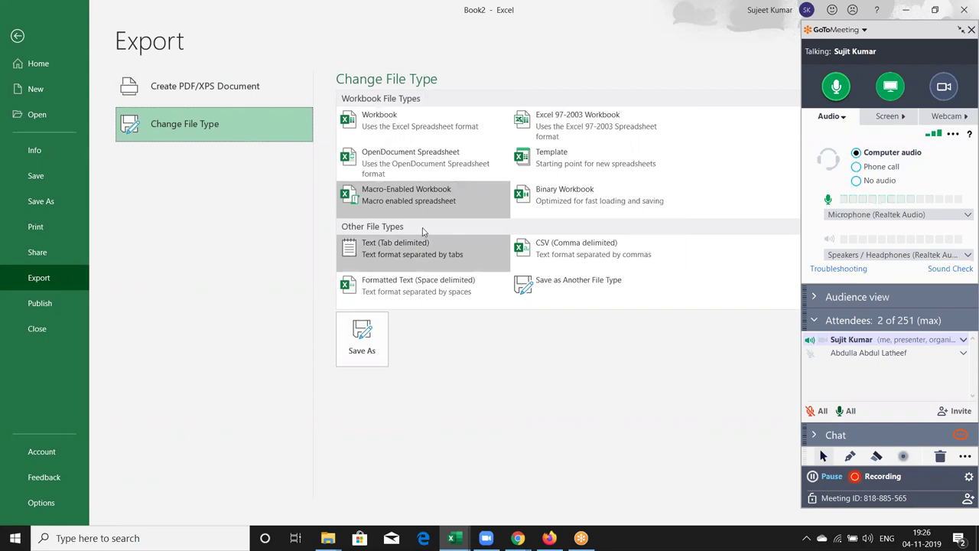
double_click(205, 90)
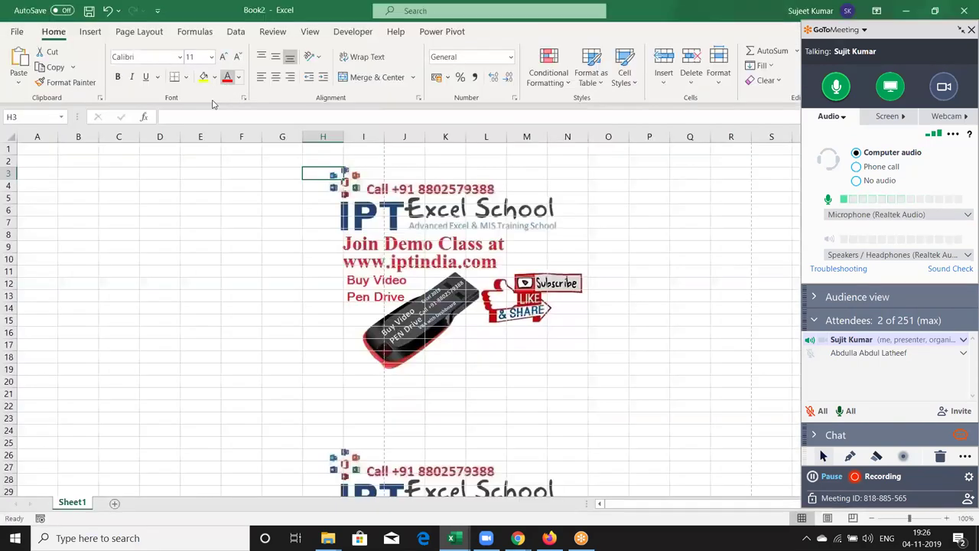
Dismiss the PDF dialog, browse the Export, Publish, Account and Feedback backstage pages, then open Options
key(Escape)
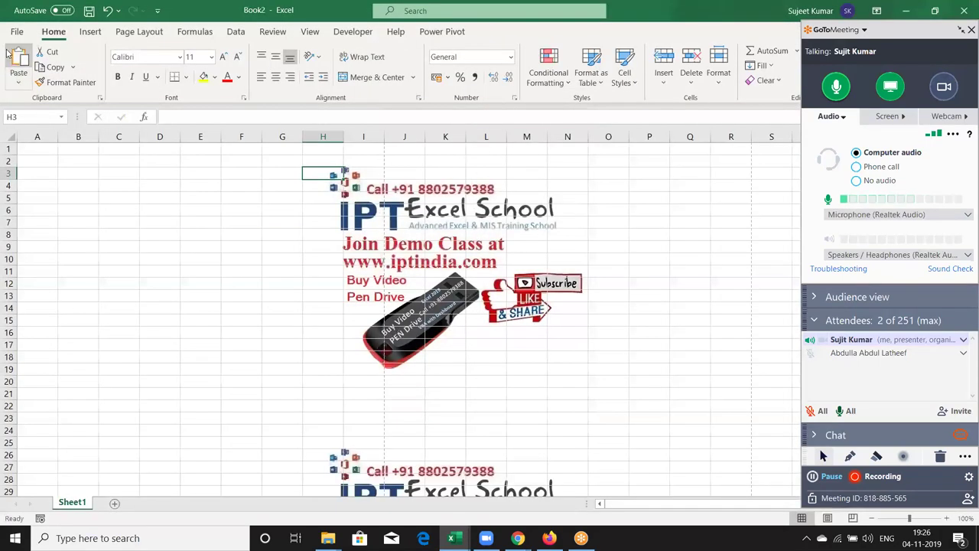
click(16, 34)
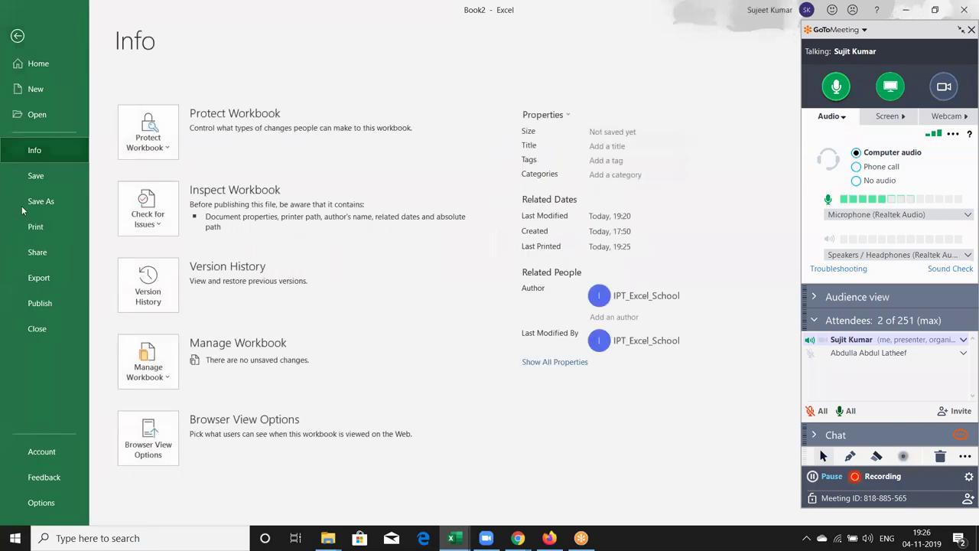
click(44, 272)
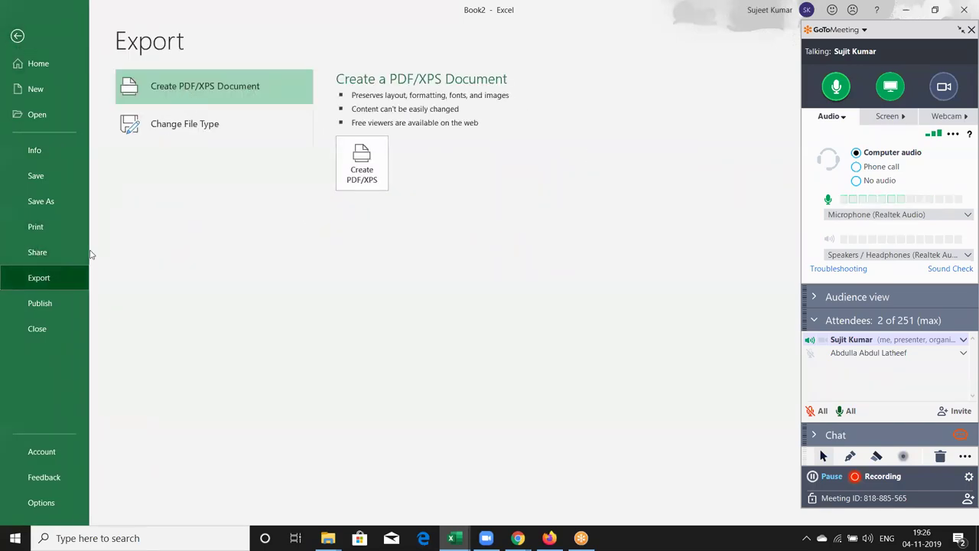
click(62, 302)
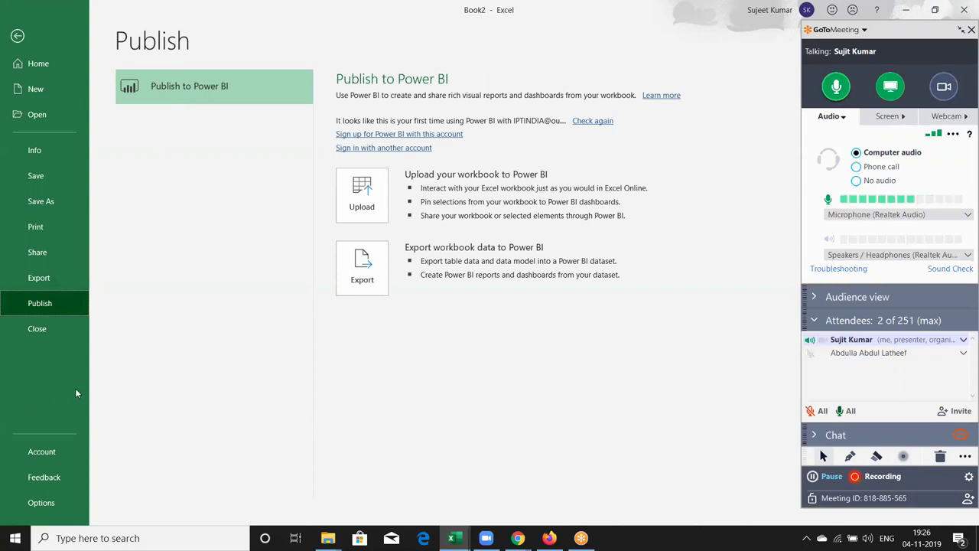
click(51, 450)
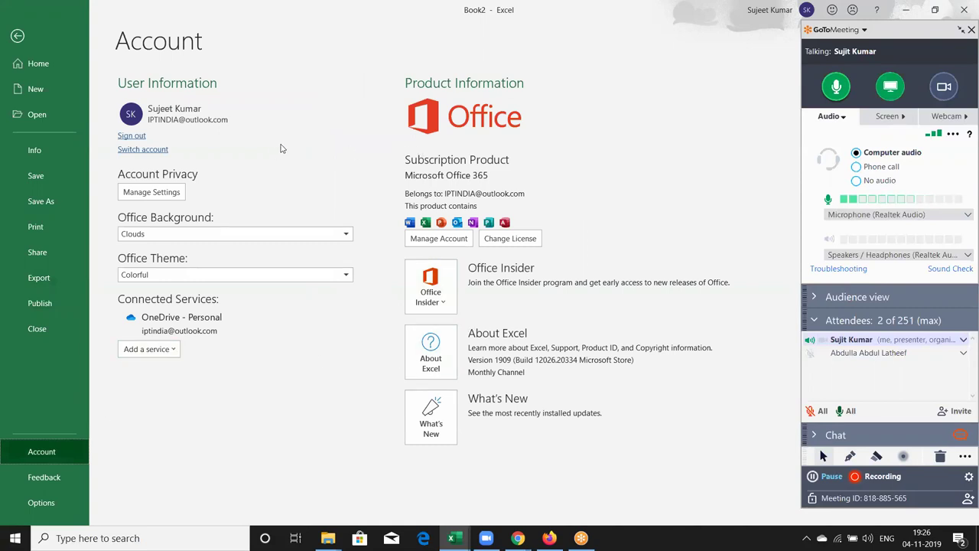
click(33, 485)
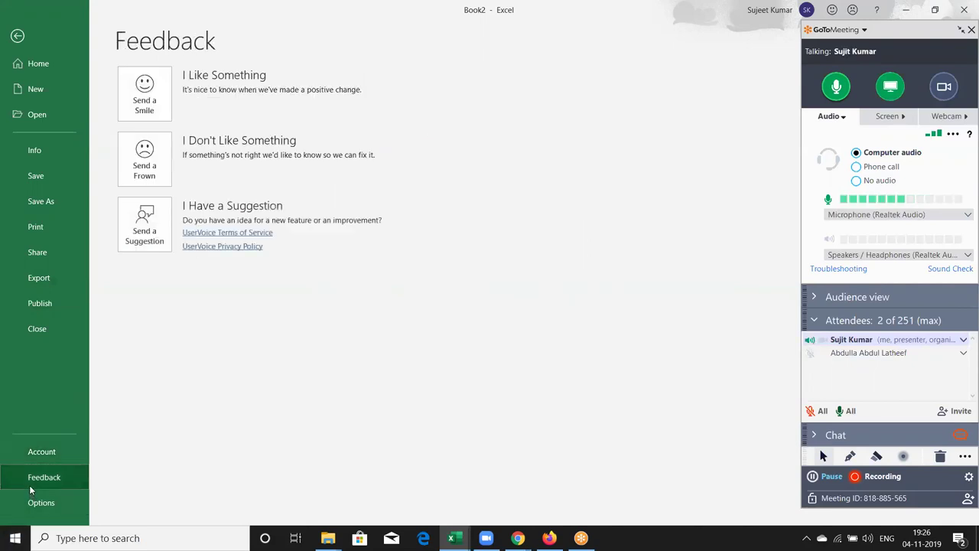
click(36, 505)
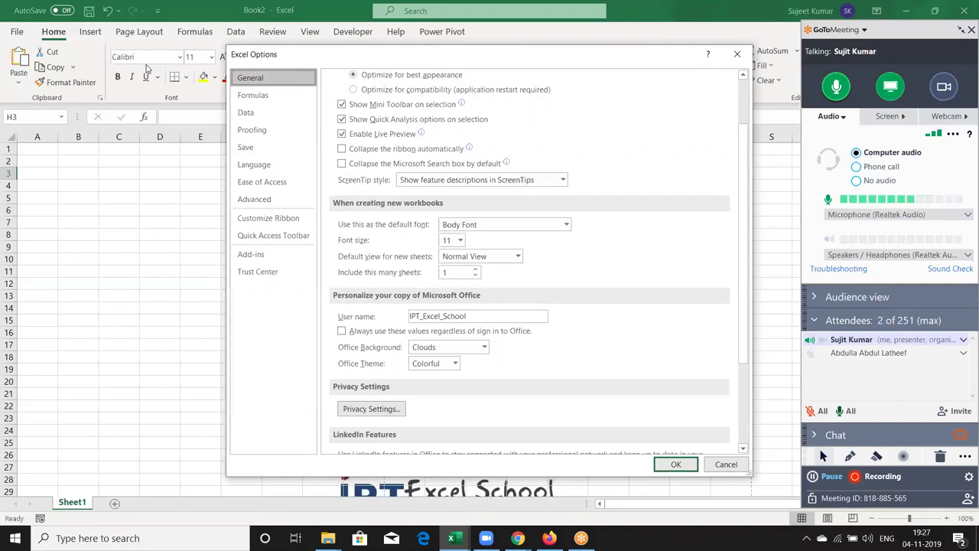
Set new-workbook defaults to Arial, font size 14 and 3 sheets, and apply them
click(566, 225)
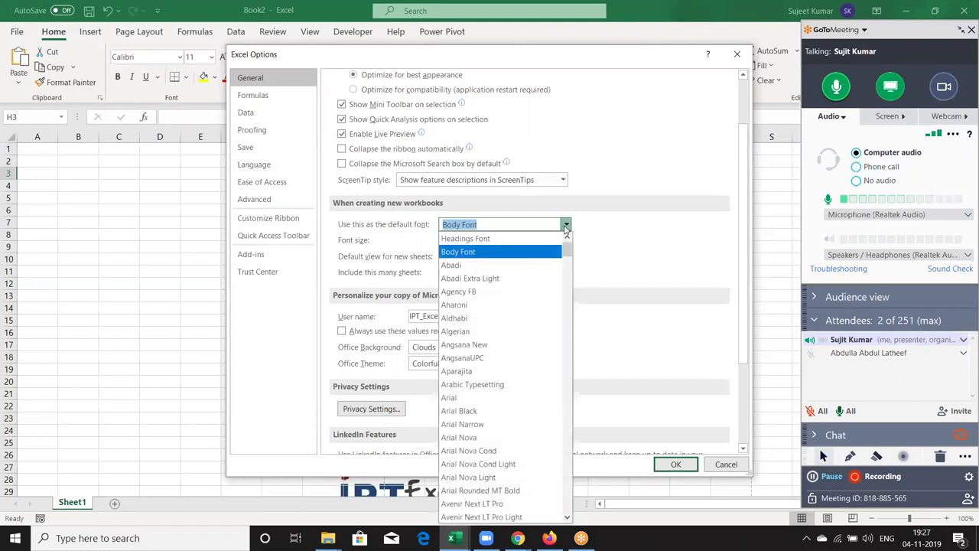
click(536, 399)
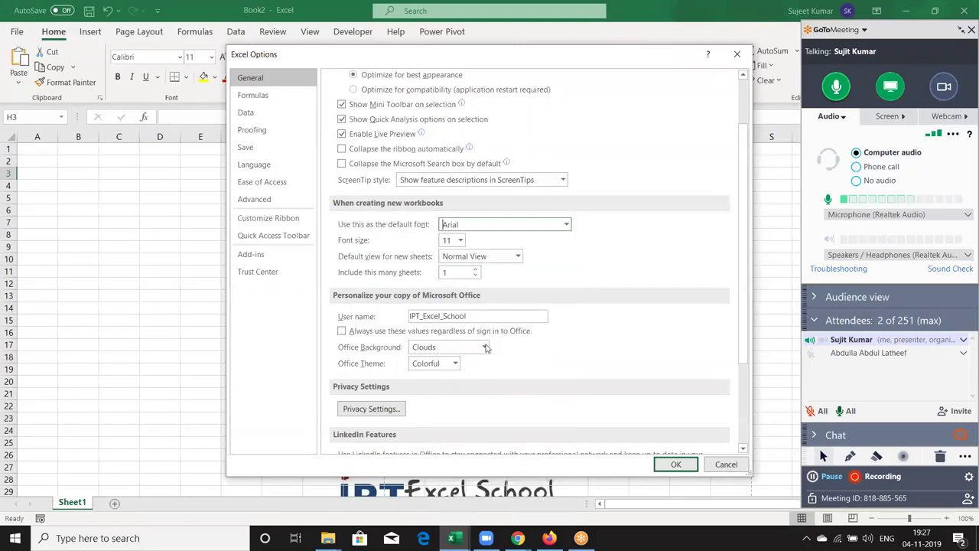
click(460, 240)
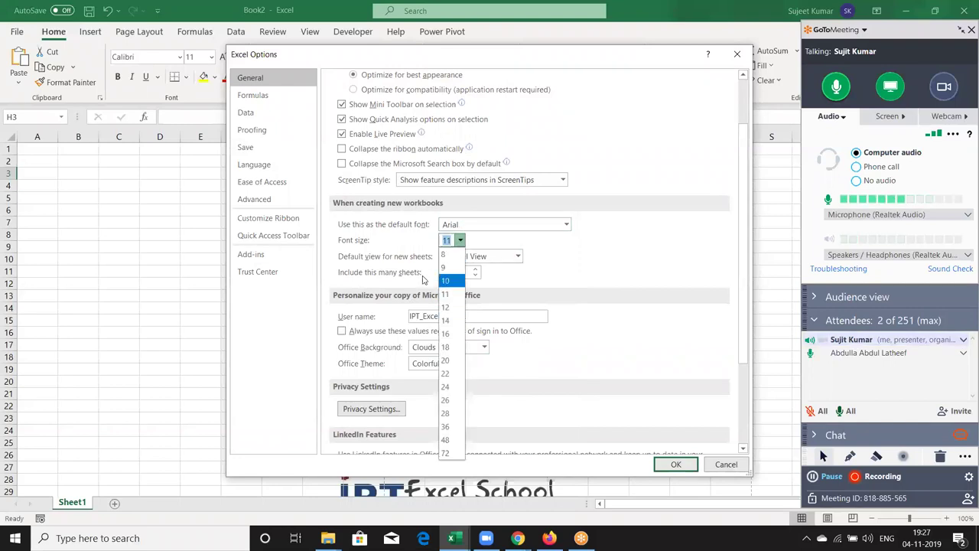
click(447, 320)
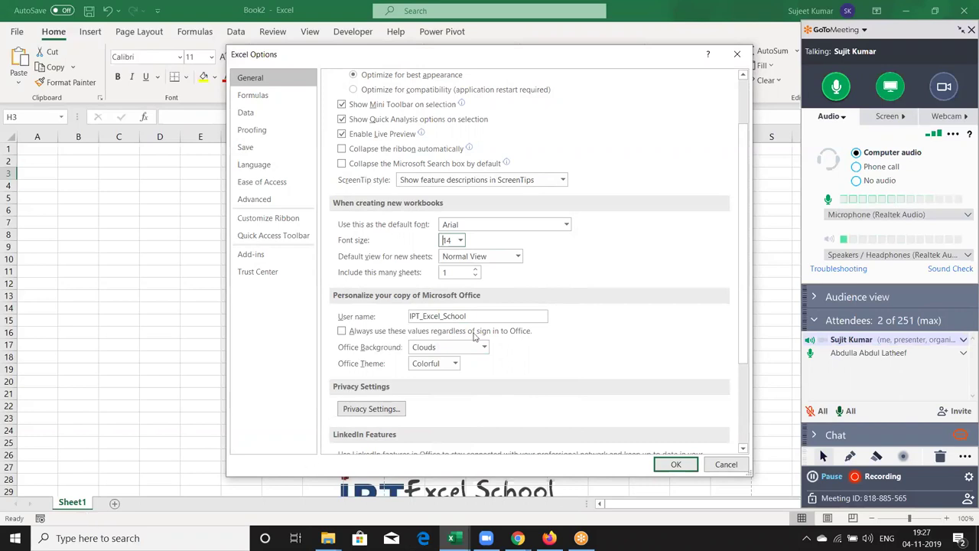
click(475, 270)
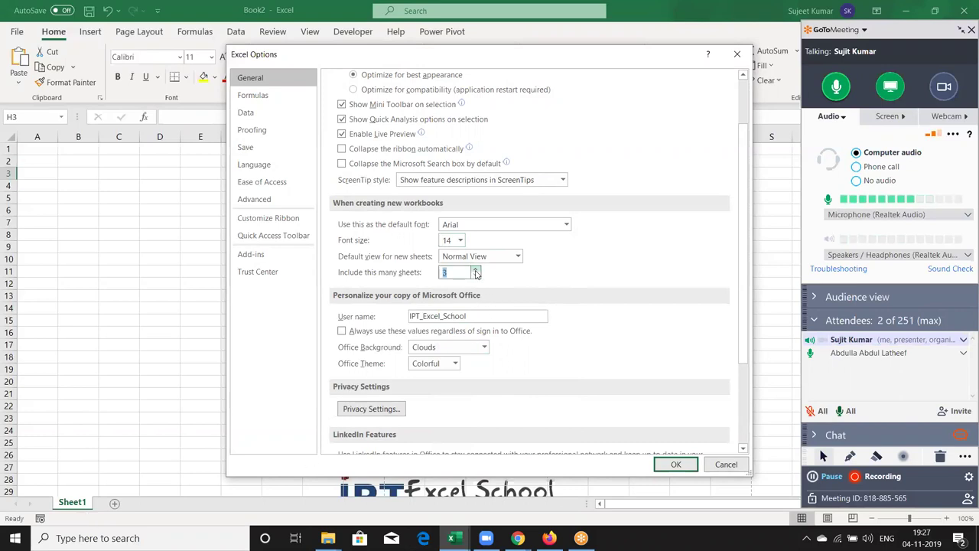
click(676, 464)
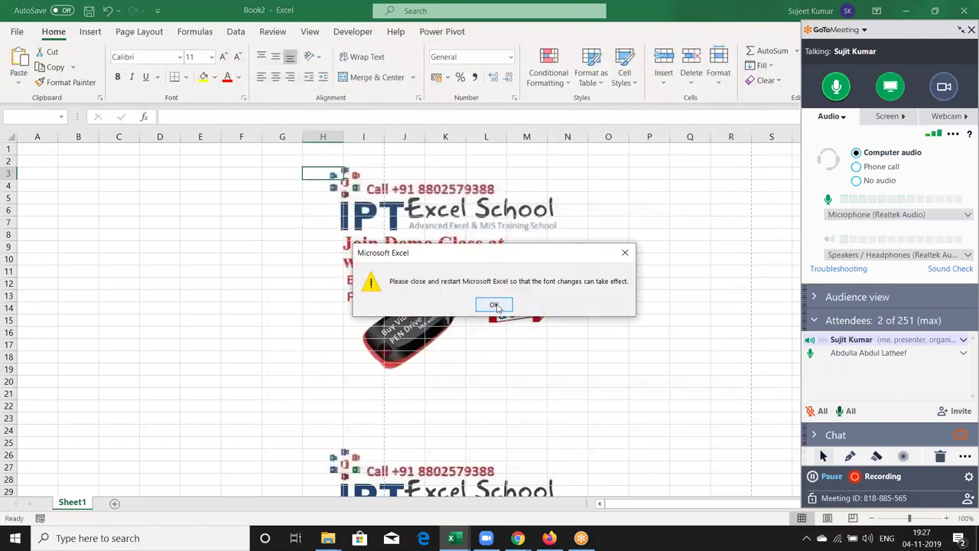
Acknowledge the restart notice and create a new blank workbook
click(494, 304)
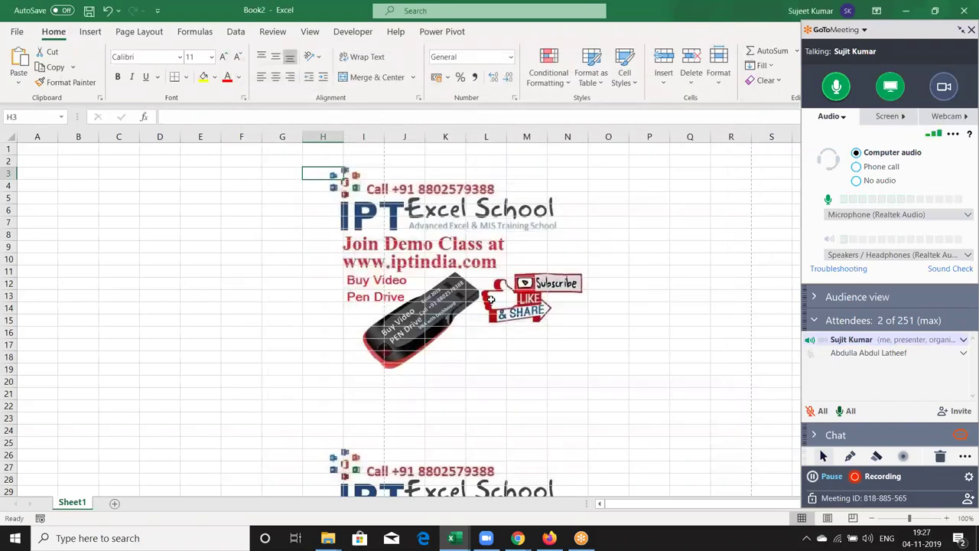
click(18, 31)
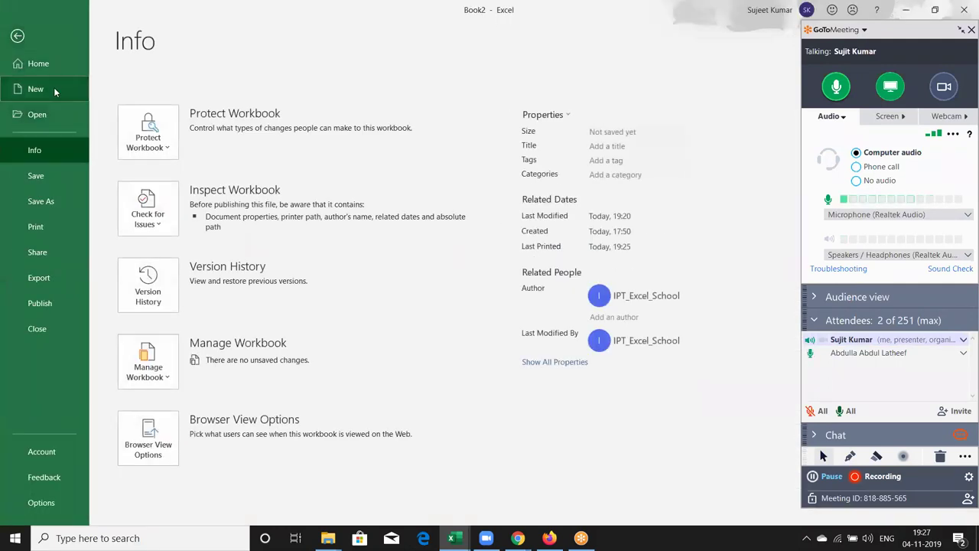
click(53, 89)
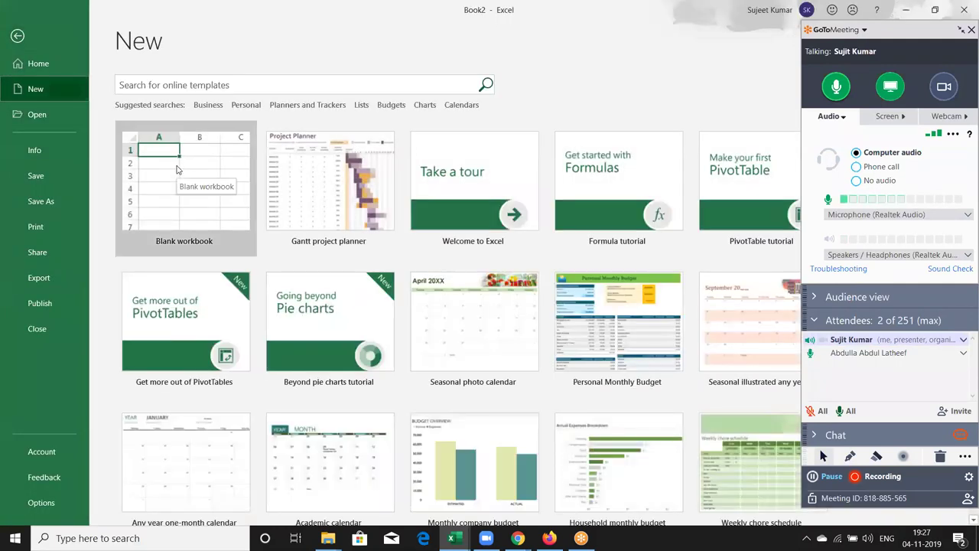
click(176, 169)
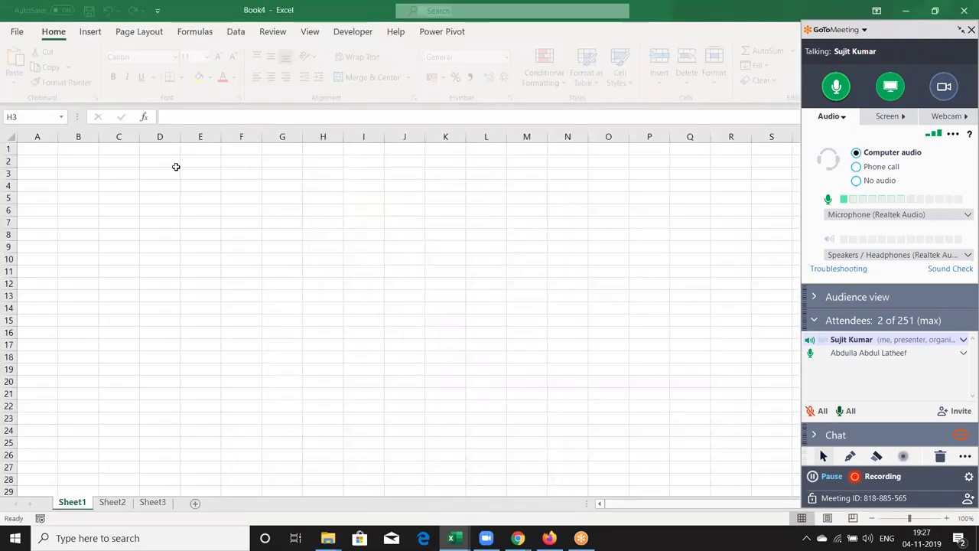
click(187, 185)
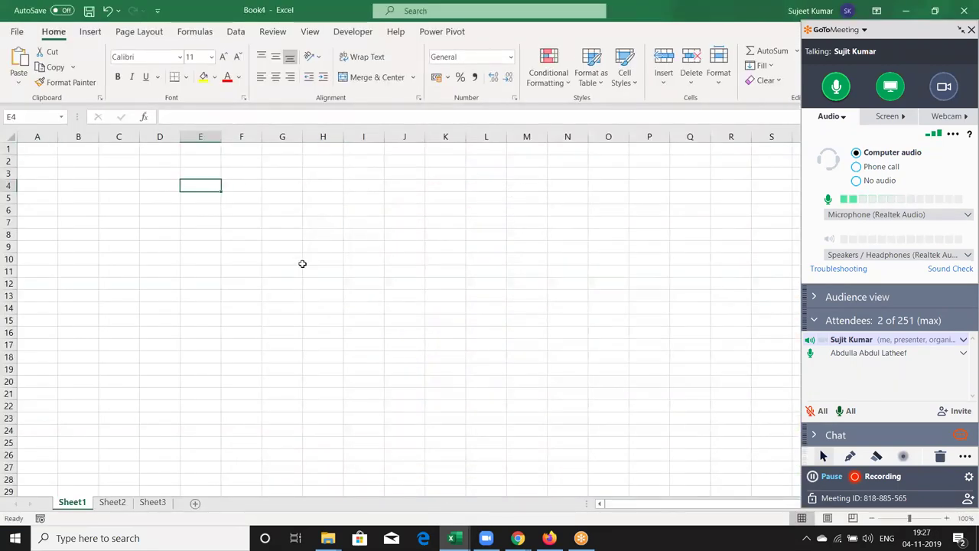
click(277, 272)
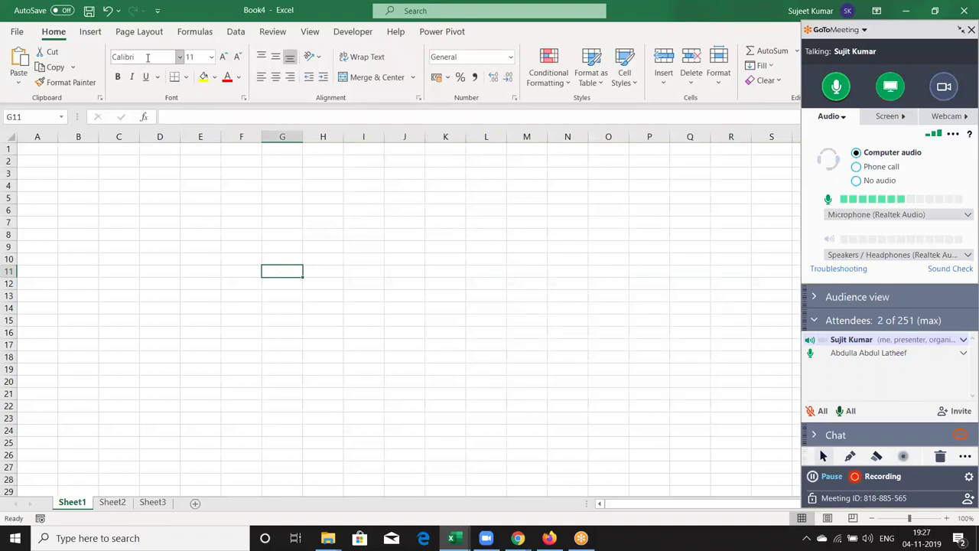
Close Book4, Book2, hind and Book1 without saving, exiting Excel
click(963, 11)
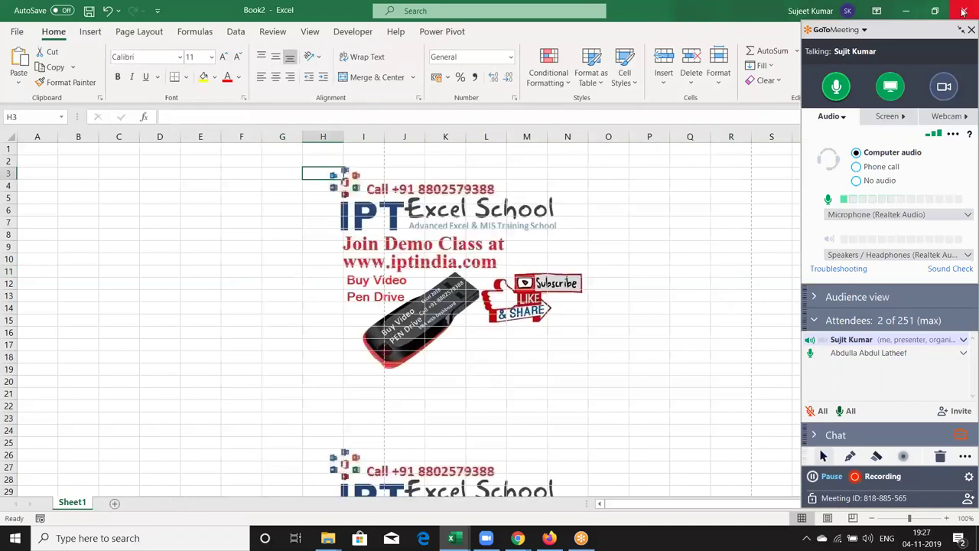
click(963, 11)
click(540, 360)
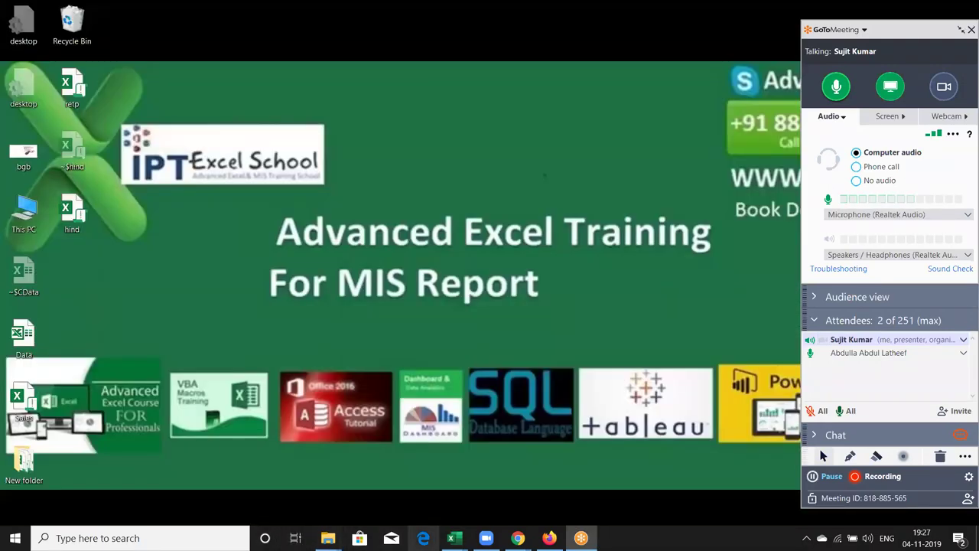
mouse_move(455, 538)
click(589, 486)
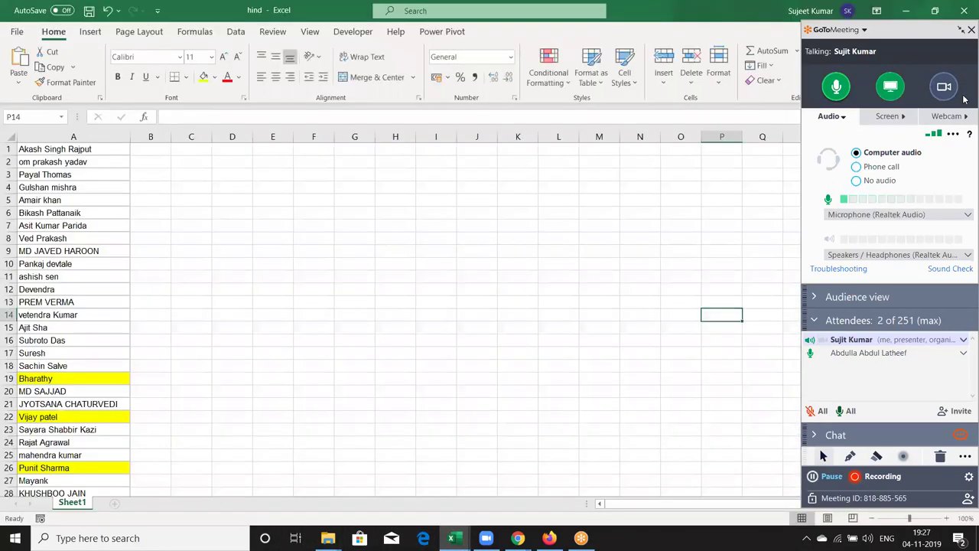
click(964, 10)
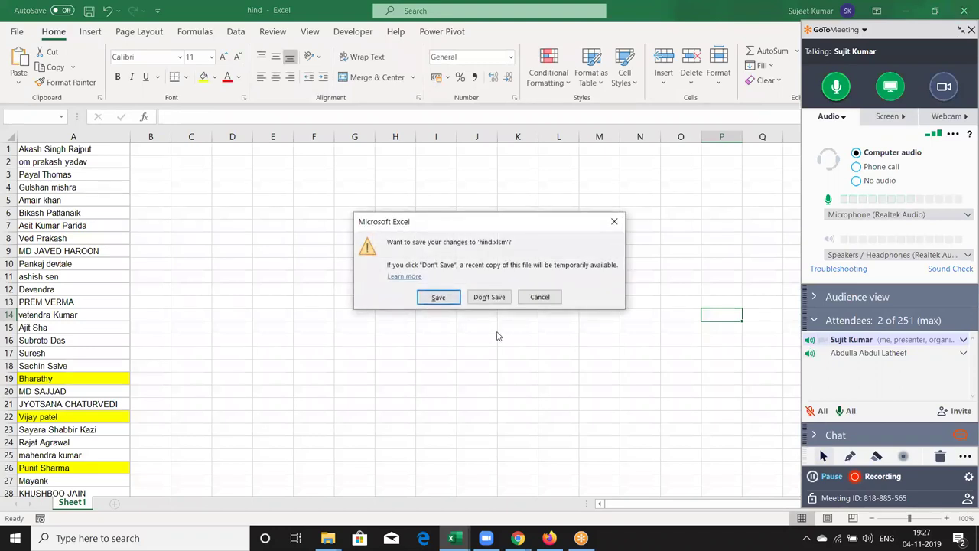
click(487, 296)
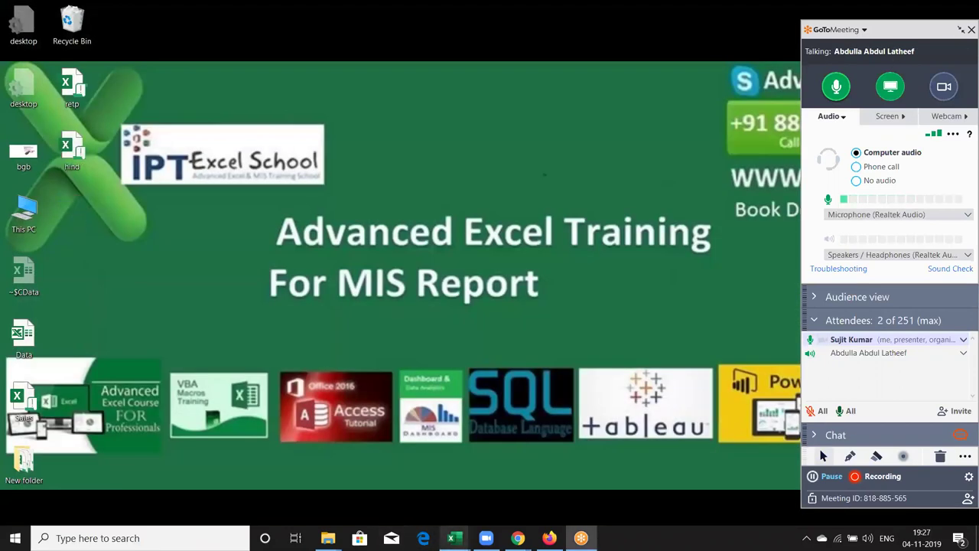
mouse_move(451, 538)
click(483, 507)
click(964, 10)
click(542, 361)
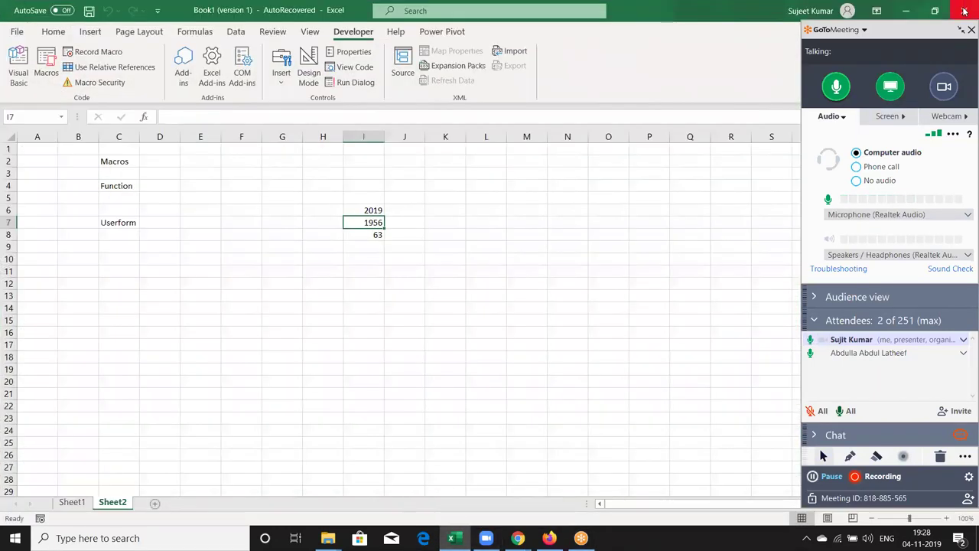
click(964, 10)
click(488, 284)
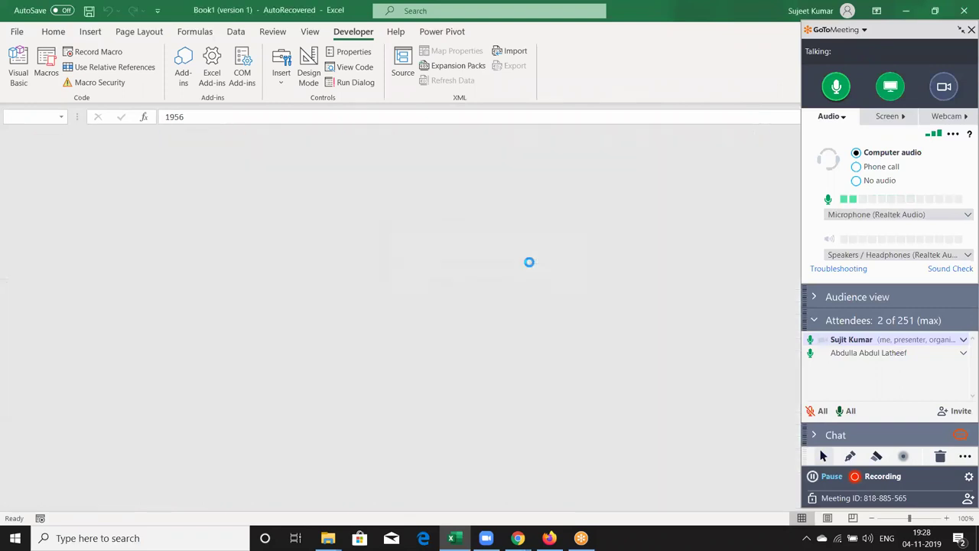
Relaunch Excel from Windows search, start a blank workbook and maximize the window
key(super)
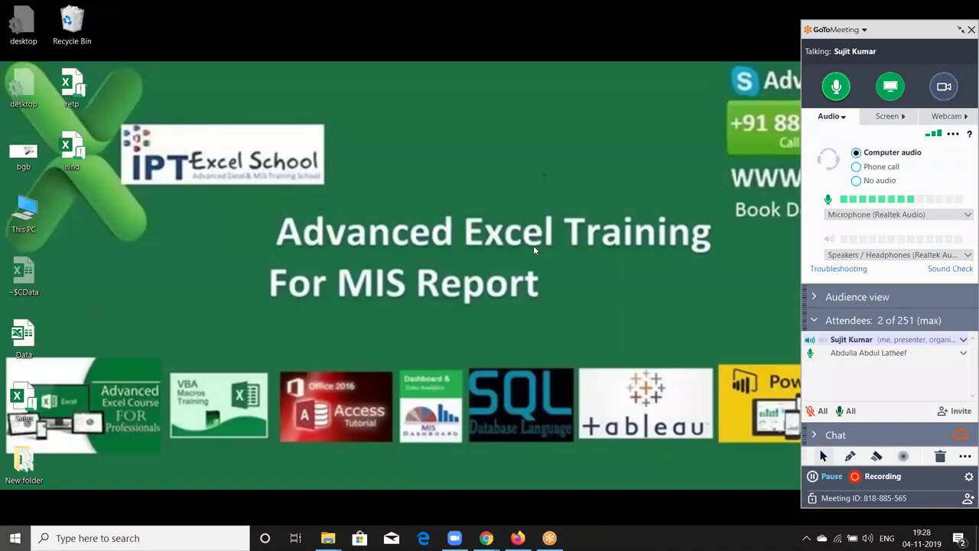
text(EXC)
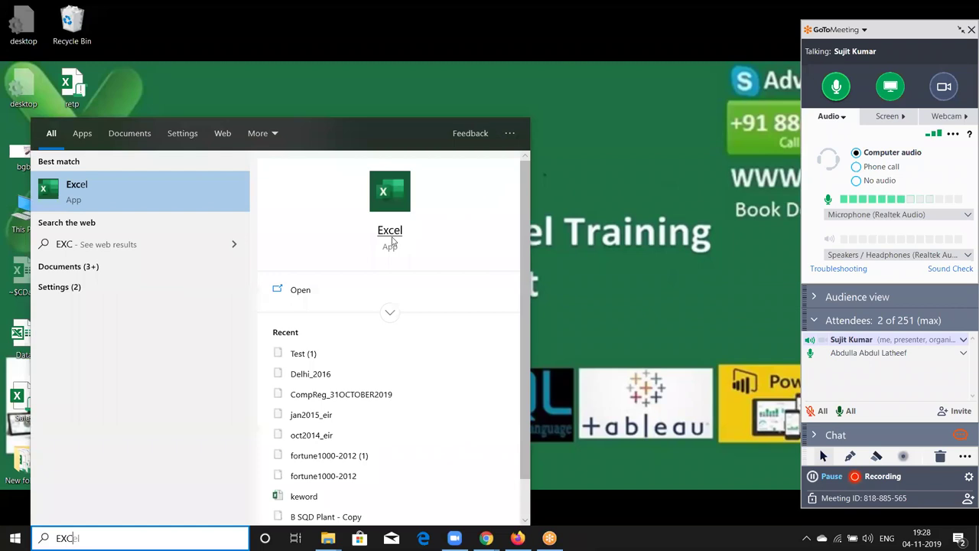
click(392, 234)
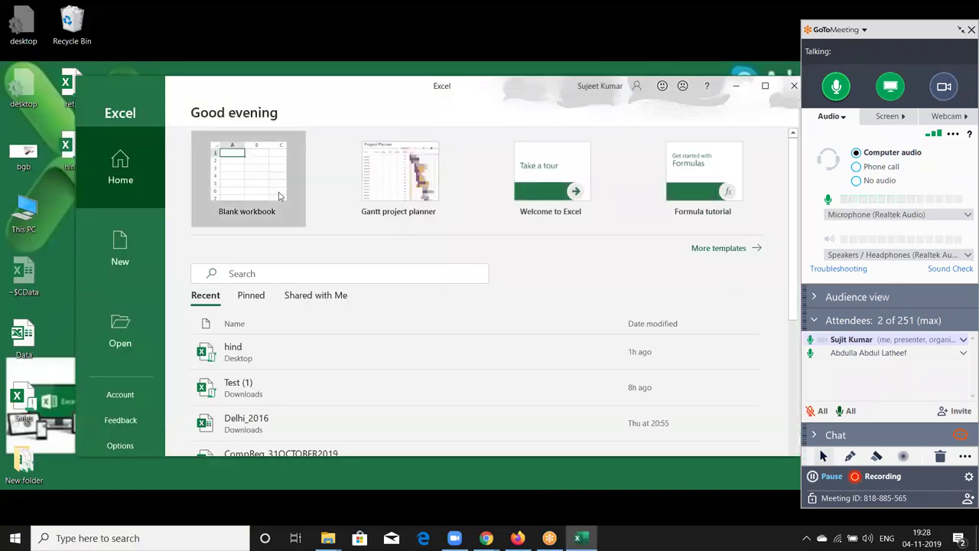
click(279, 193)
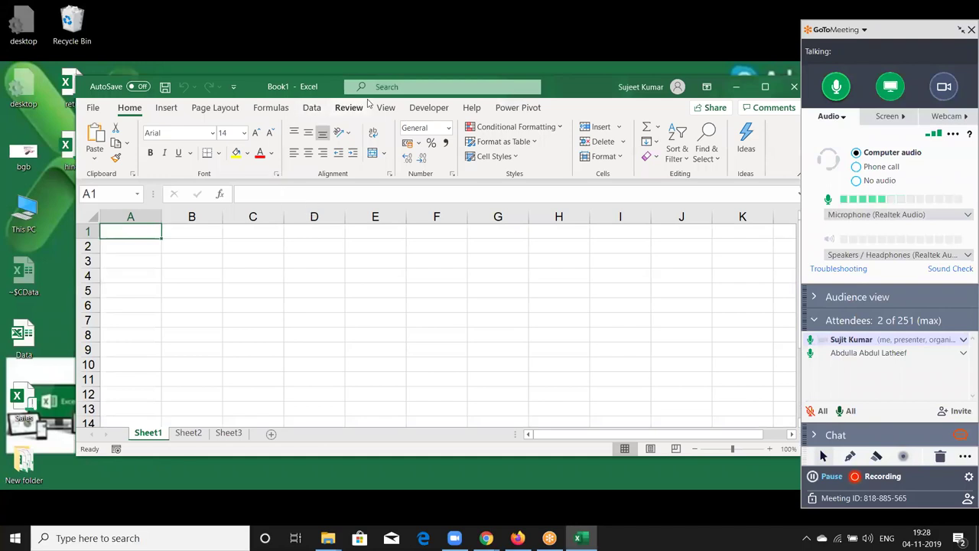
double_click(599, 92)
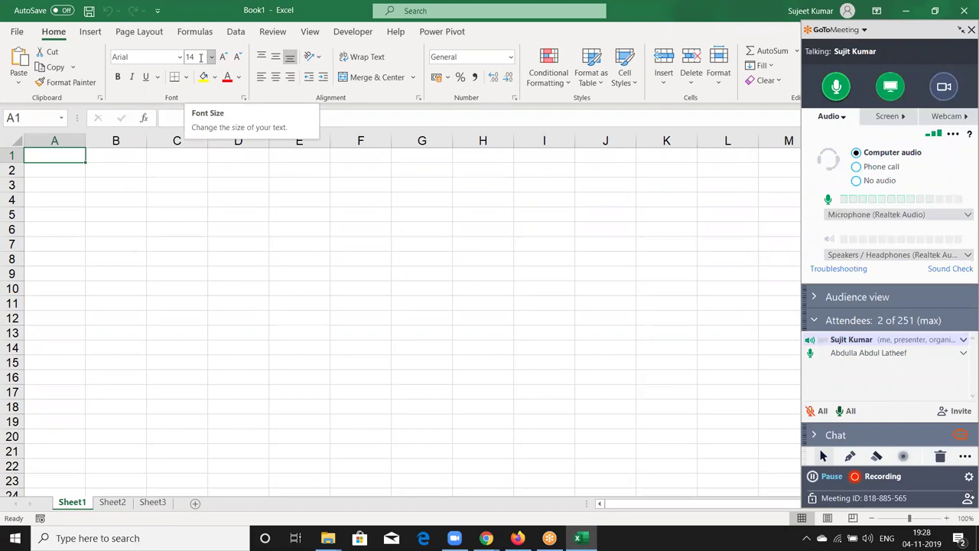
Tick R1C1 reference style on the Formulas options page and apply it
click(17, 31)
click(46, 503)
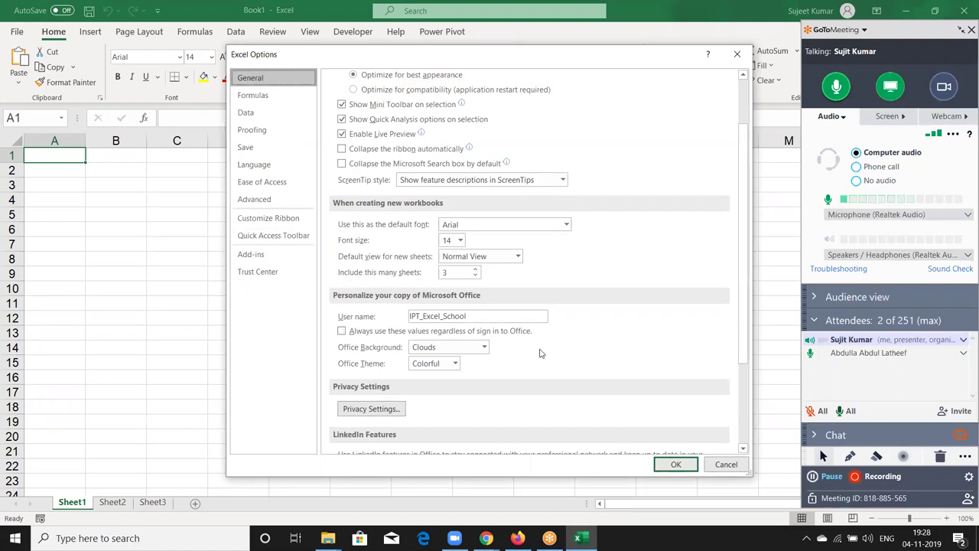
scroll(539, 353, down, 1)
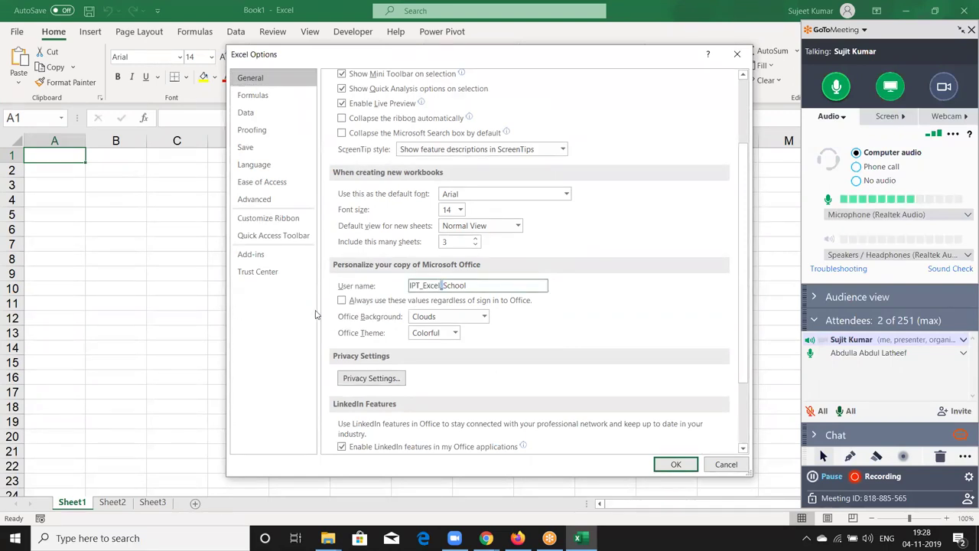
click(283, 95)
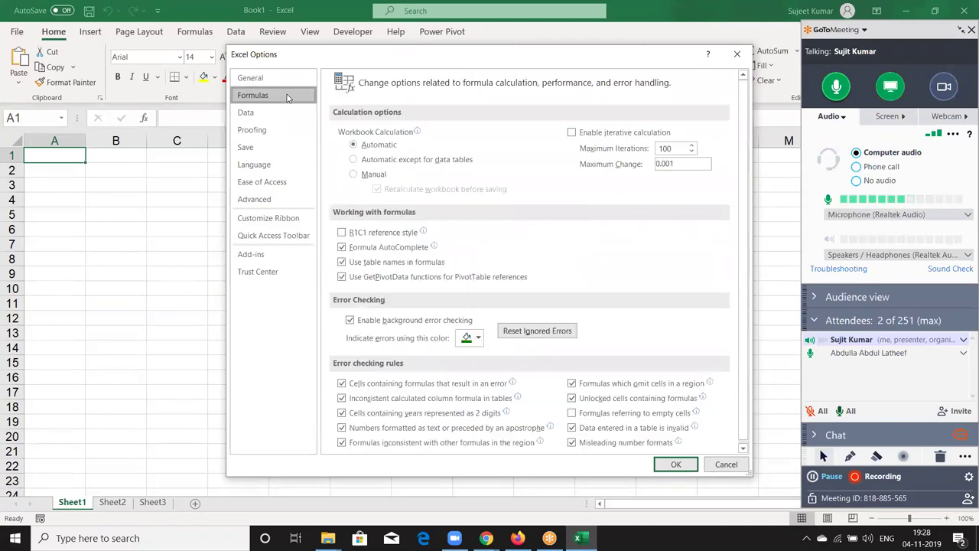
click(342, 234)
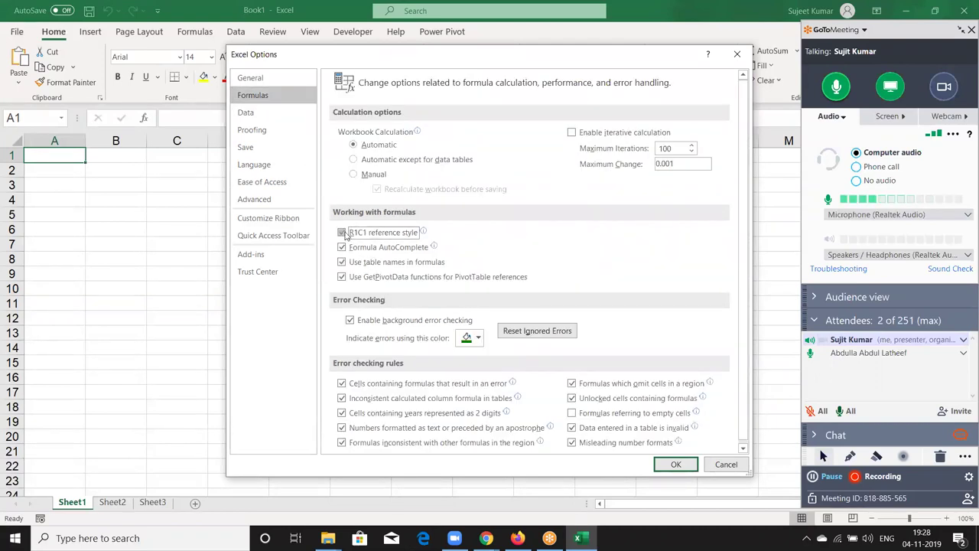
drag(470, 56, 598, 63)
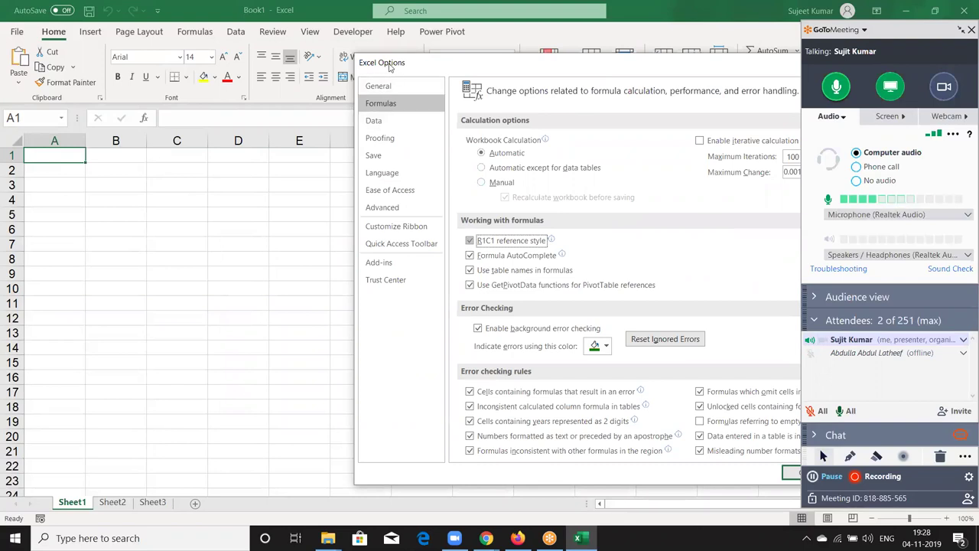
drag(393, 67, 209, 20)
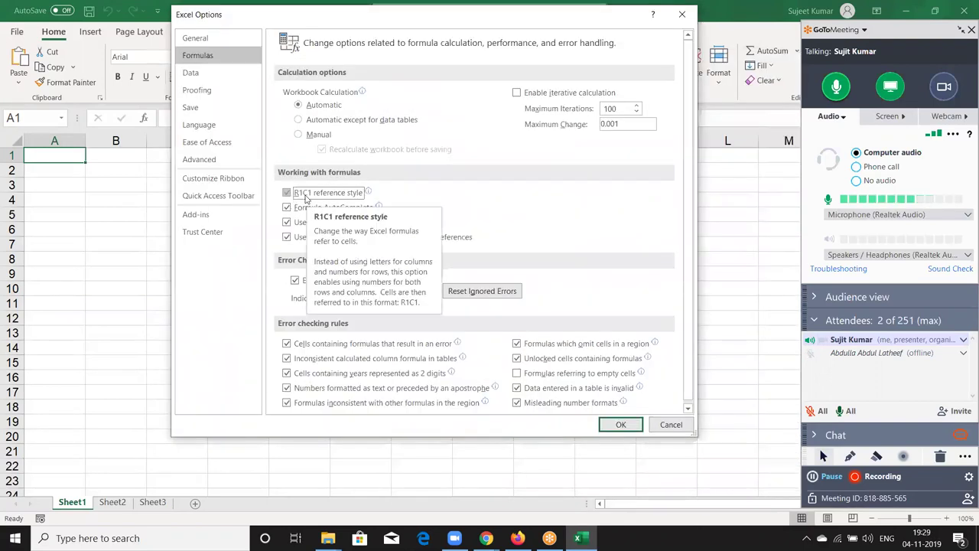
click(620, 425)
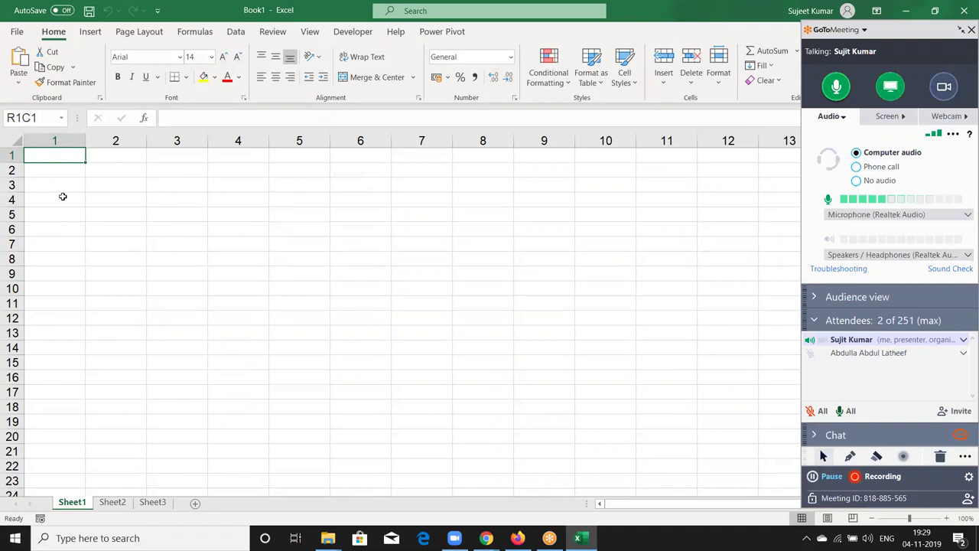
Select cell R6C4, then untick R1C1 reference style in Formulas options and apply
click(217, 228)
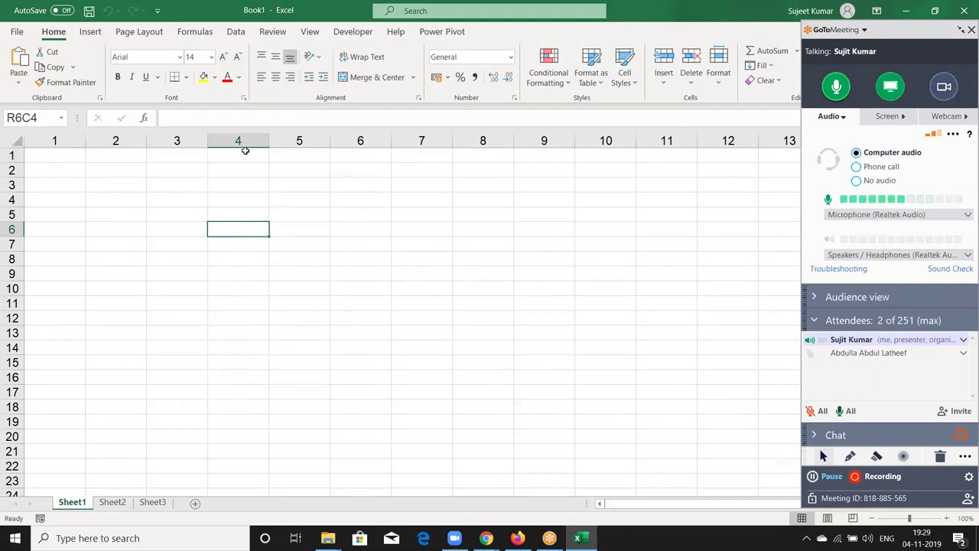
click(18, 33)
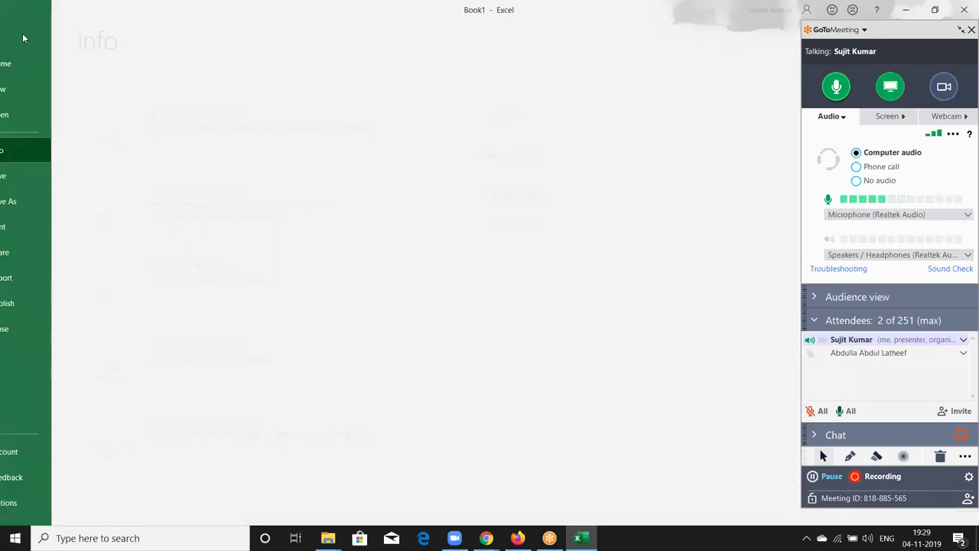
click(41, 502)
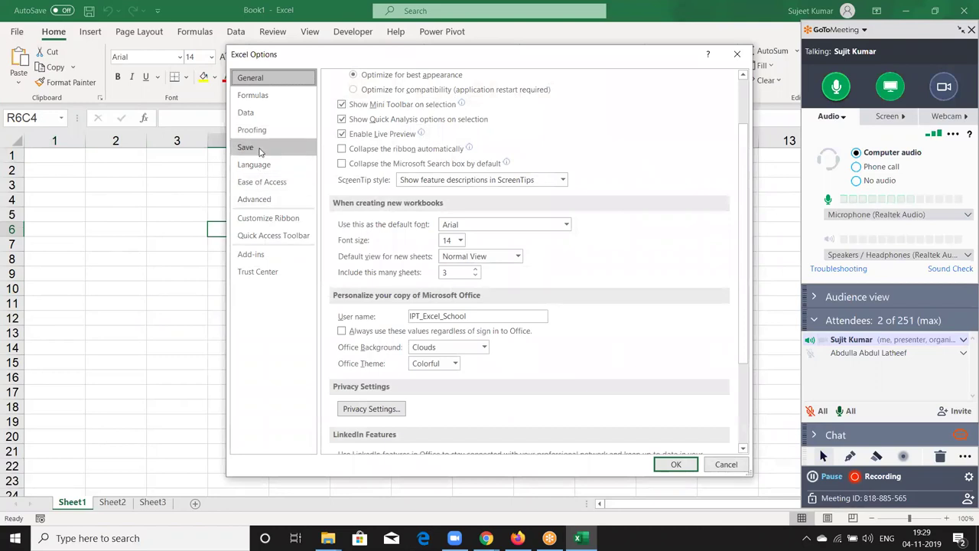
click(257, 95)
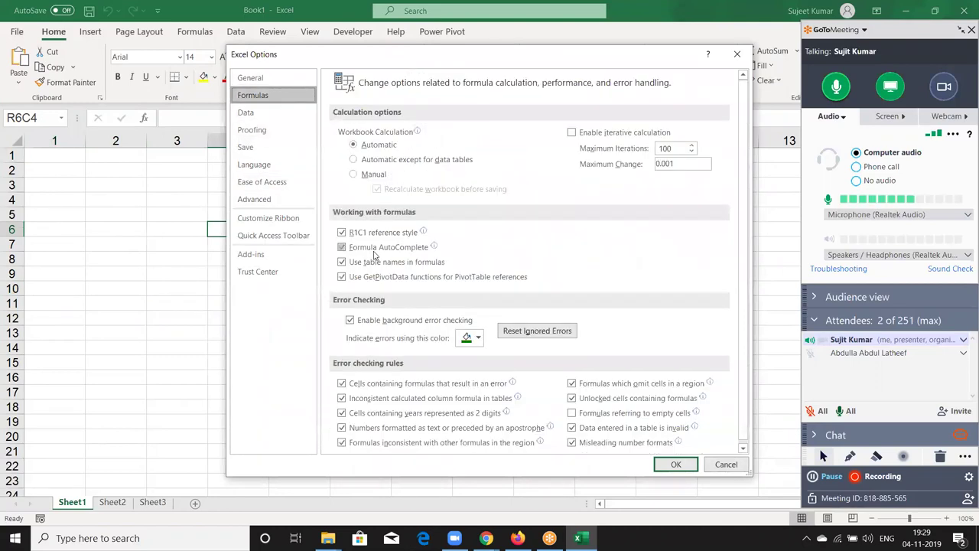
click(355, 232)
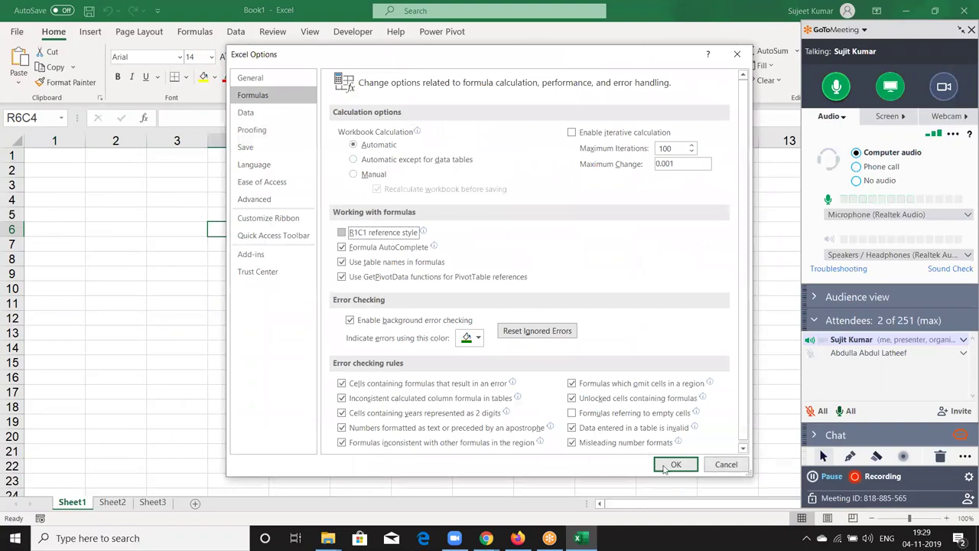
click(664, 466)
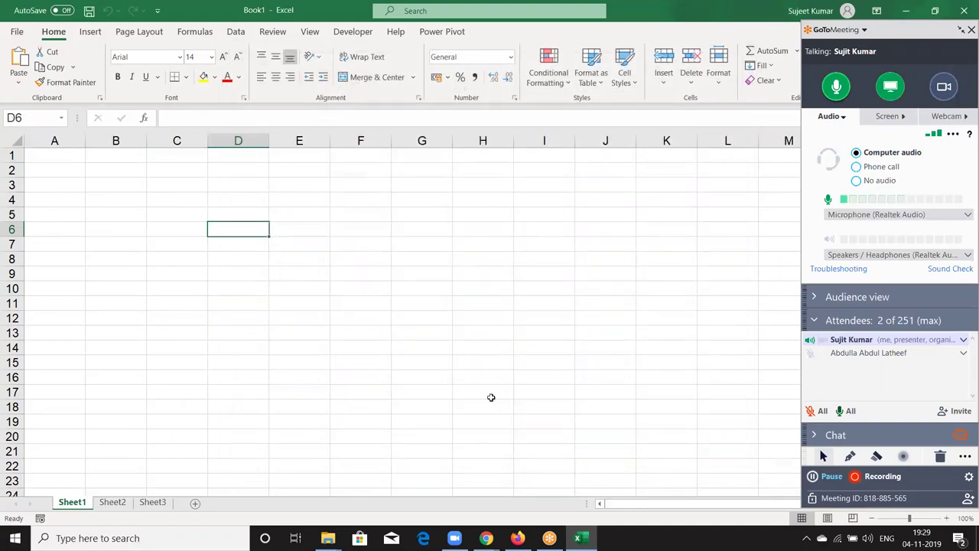
Enter '001356 in B4 as text and ignore its number-stored-as-text error
click(134, 196)
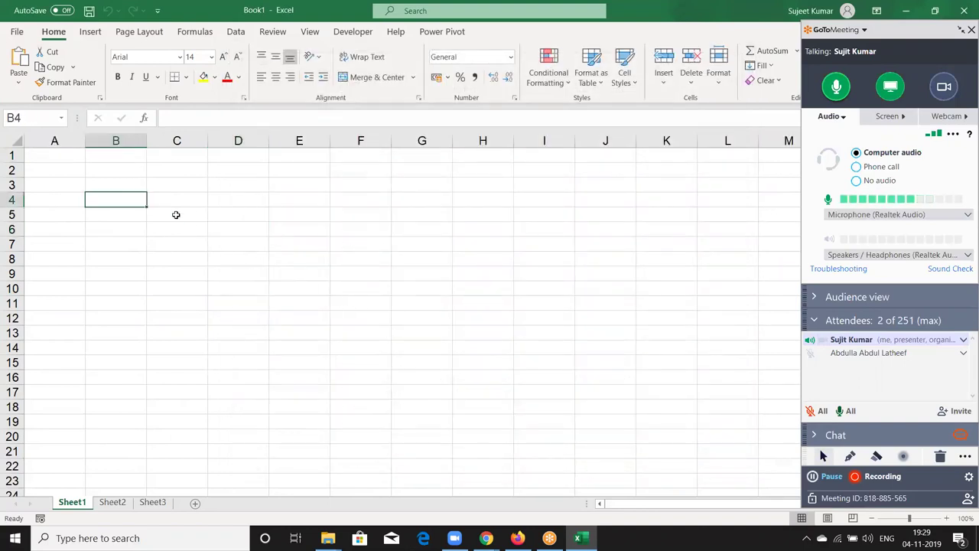
text(')
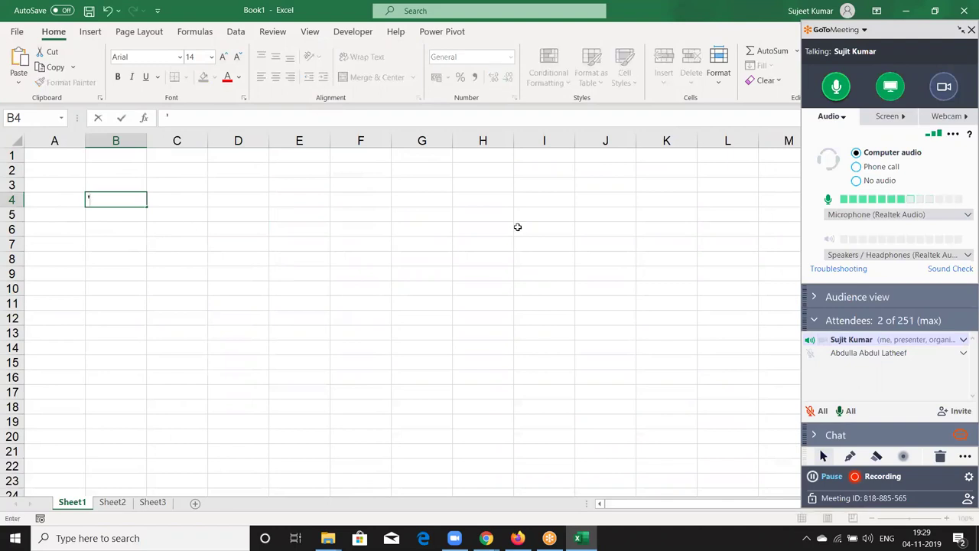
text(001356)
key(Return)
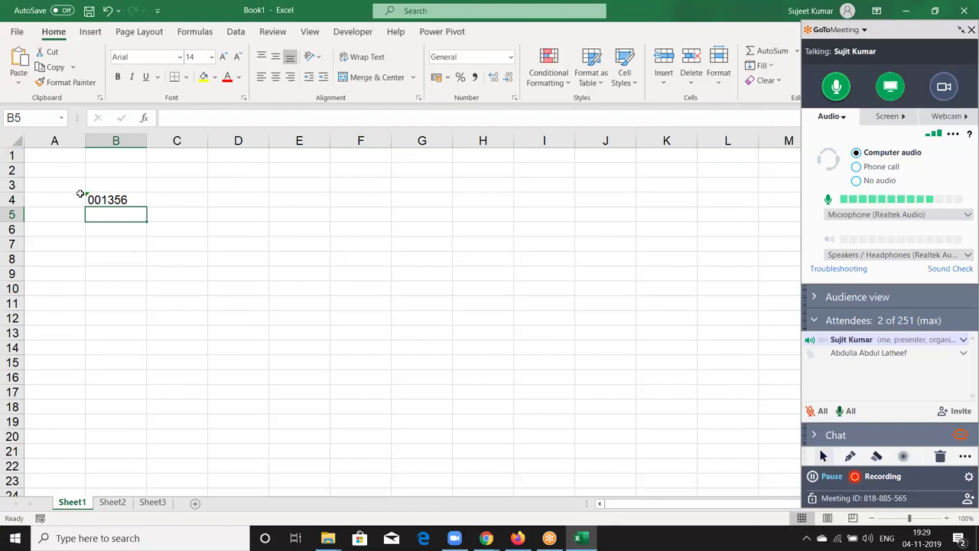
click(94, 197)
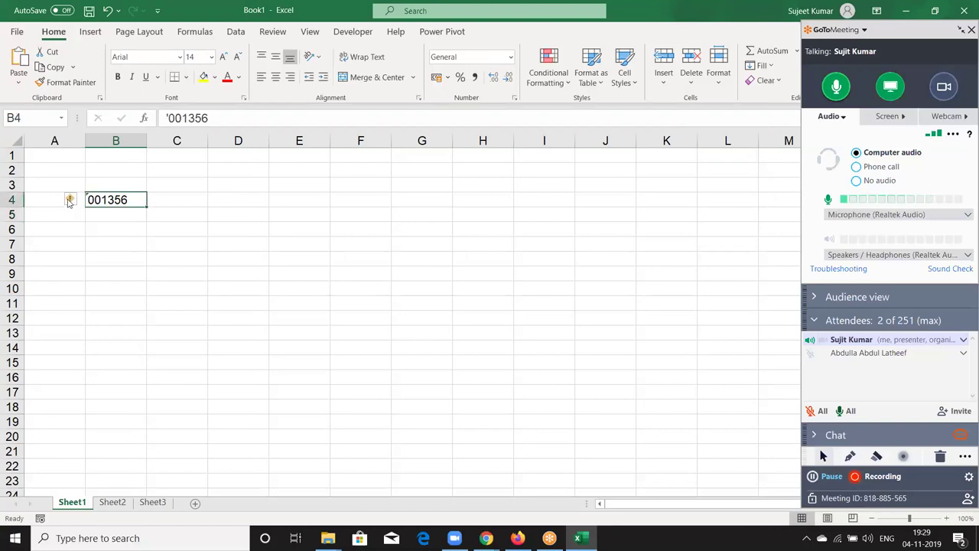
click(67, 201)
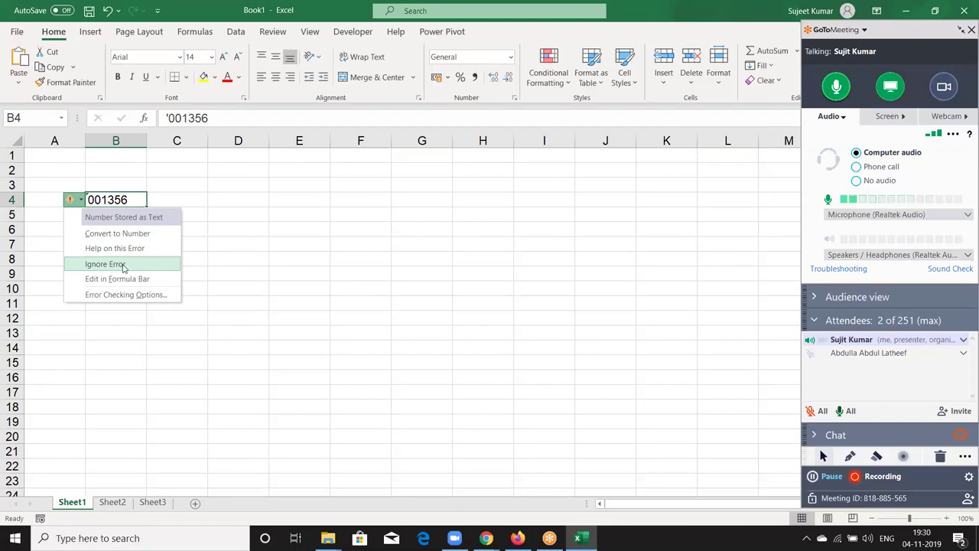
click(124, 266)
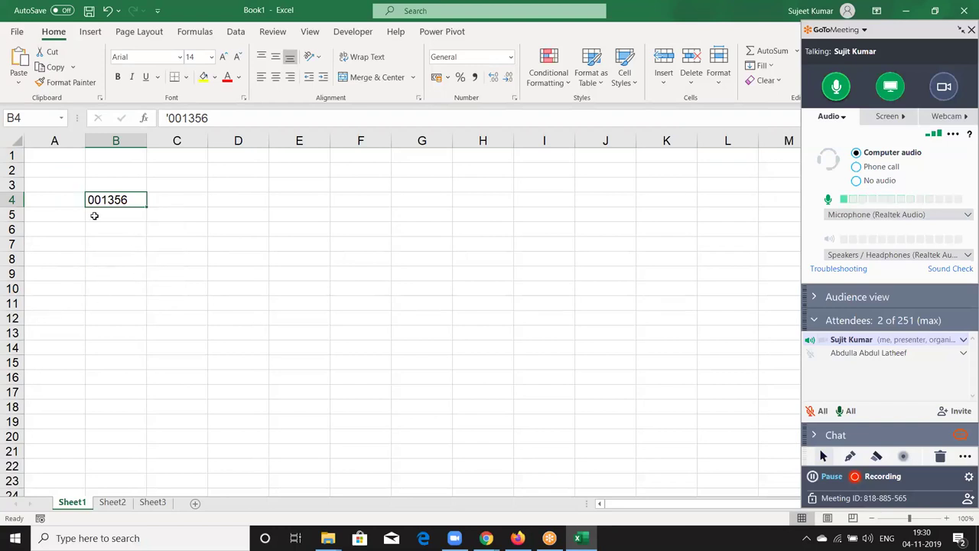
Enter '031654 in D4 as text, cancel a stray entry, and inspect D4's error warning
click(247, 199)
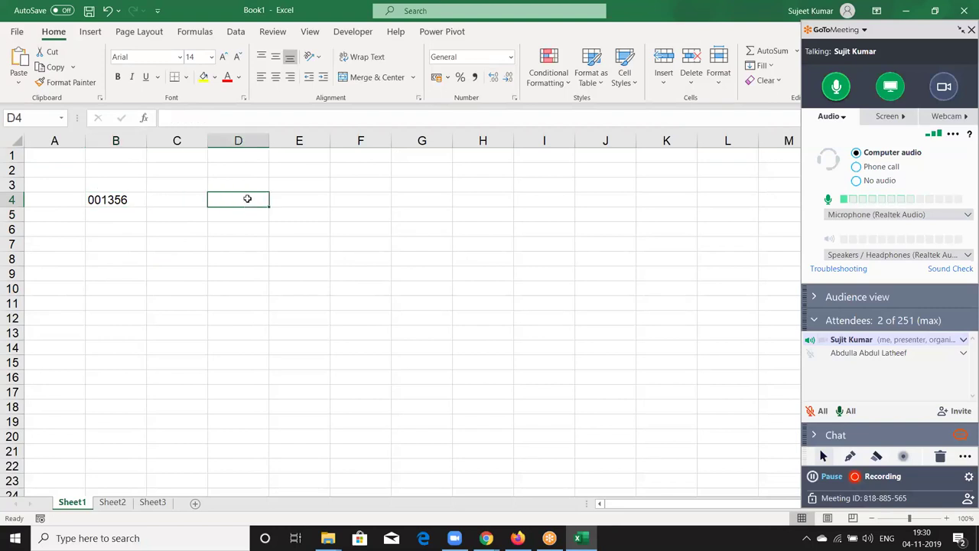
text('031654)
key(Return)
text(3)
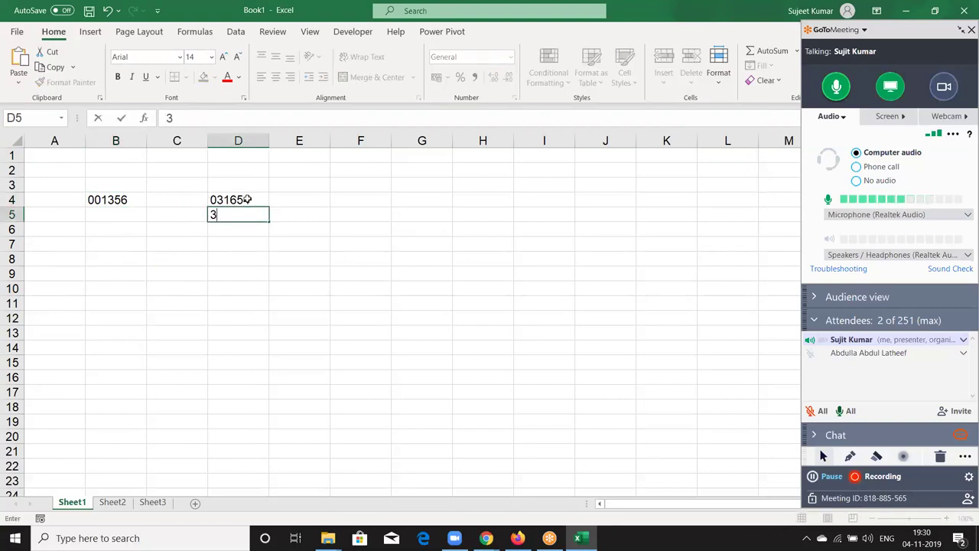
key(Escape)
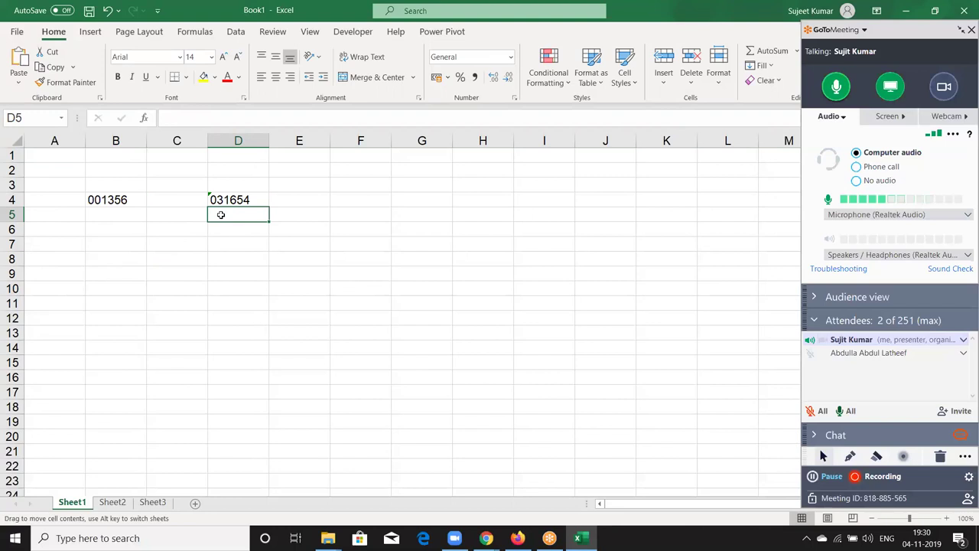
click(219, 201)
click(192, 201)
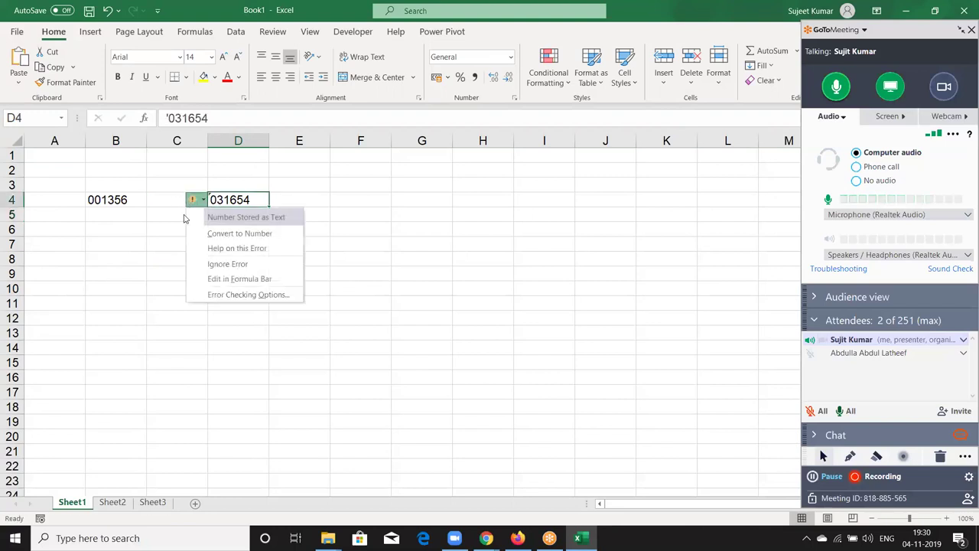
key(Escape)
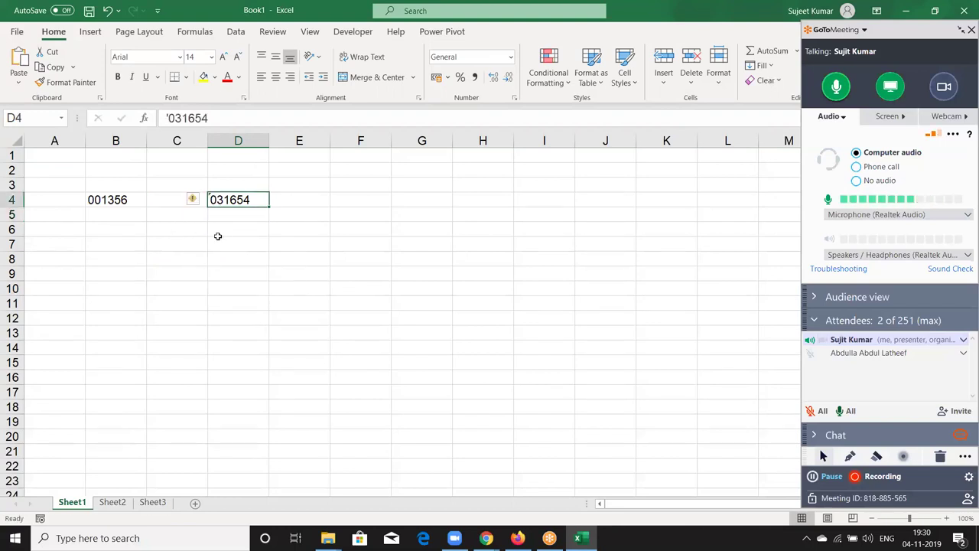
click(222, 238)
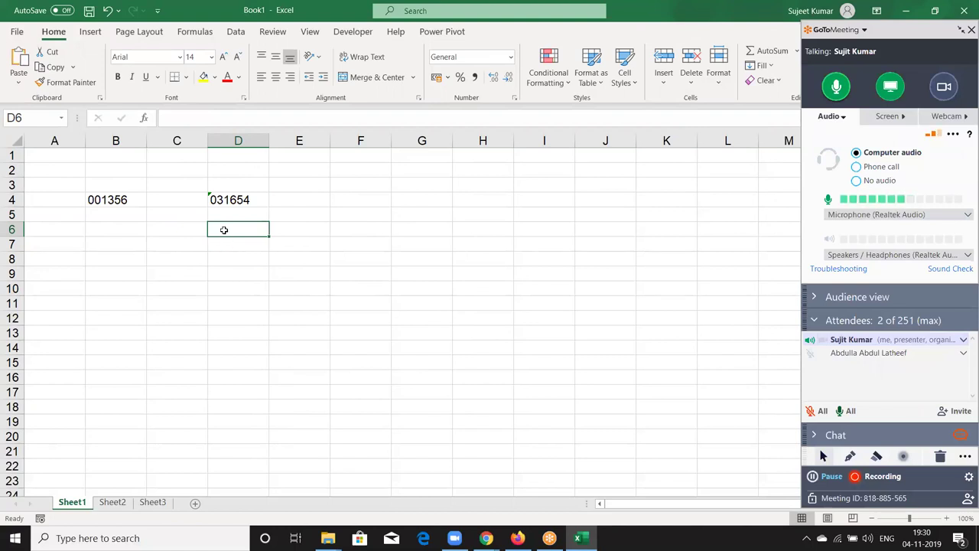
click(227, 202)
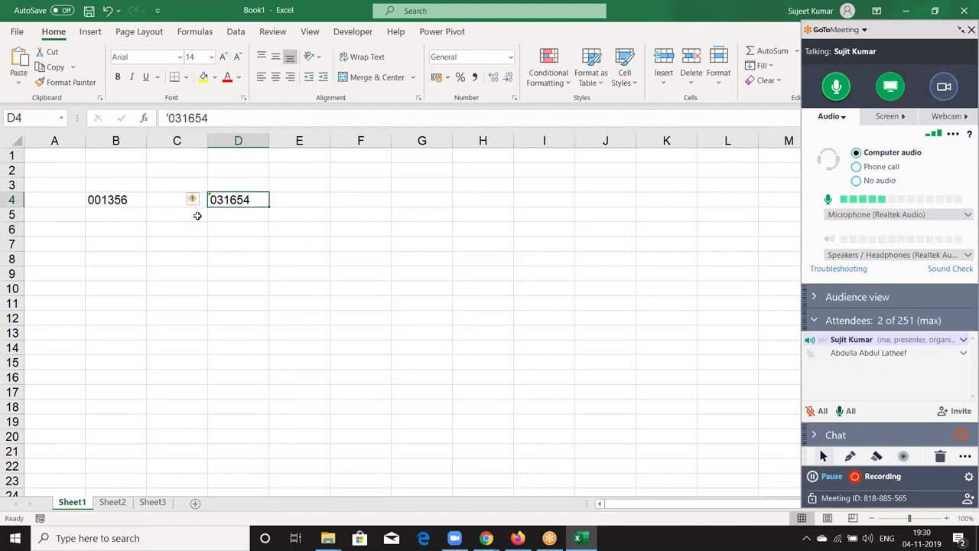
click(222, 241)
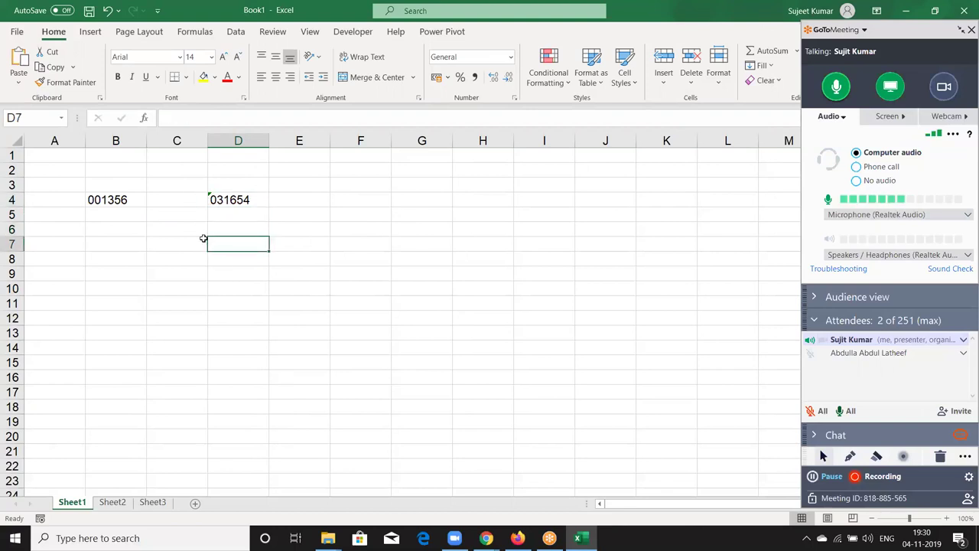
click(19, 33)
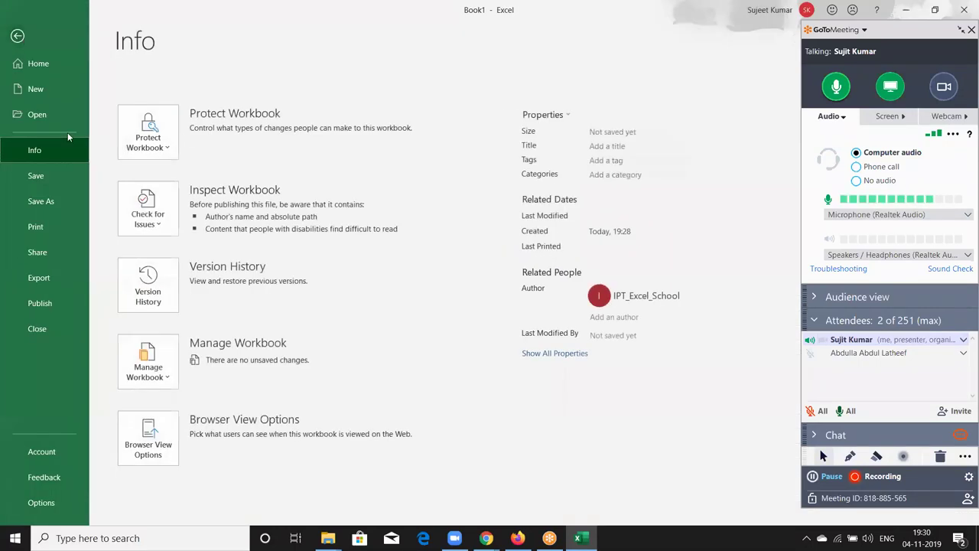
Turn off background error checking on the Formulas options page
click(41, 503)
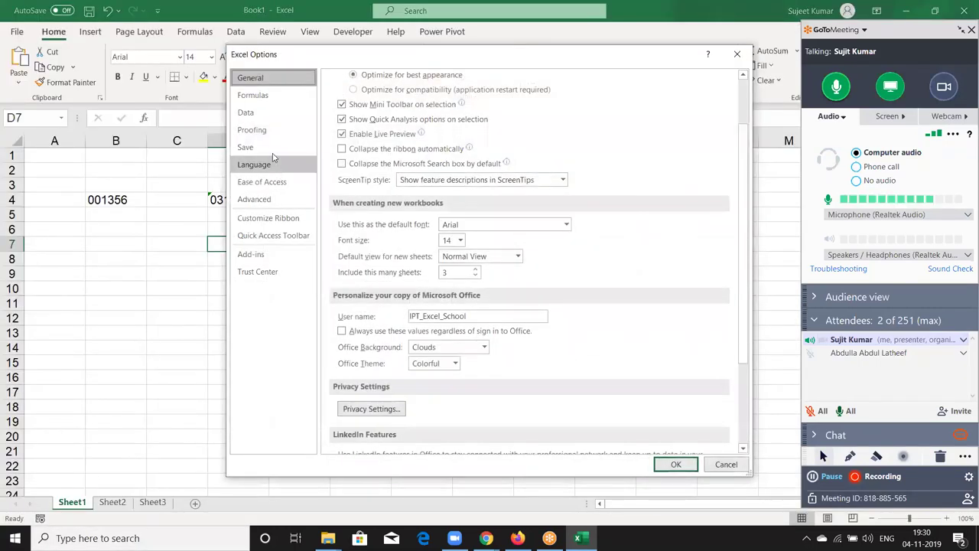
click(252, 130)
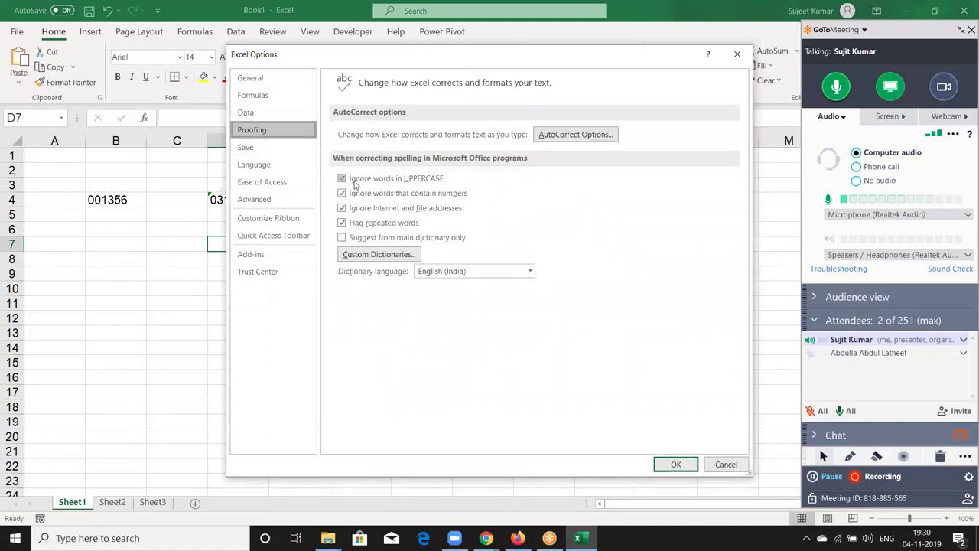
click(256, 98)
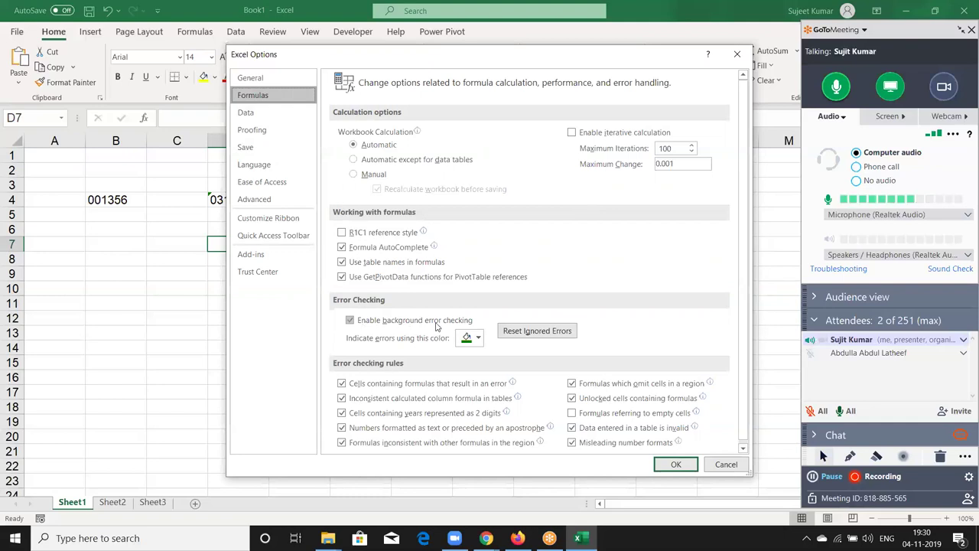
click(437, 324)
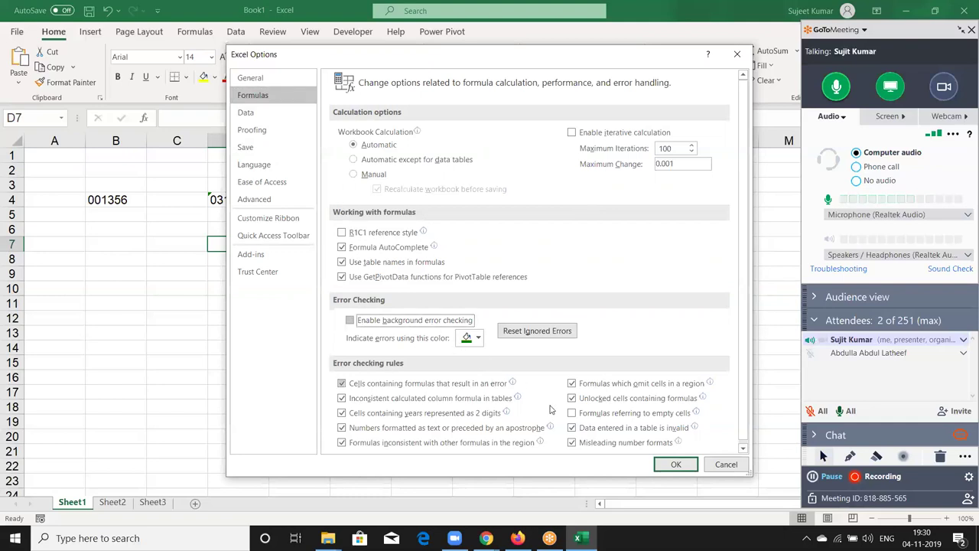
click(677, 464)
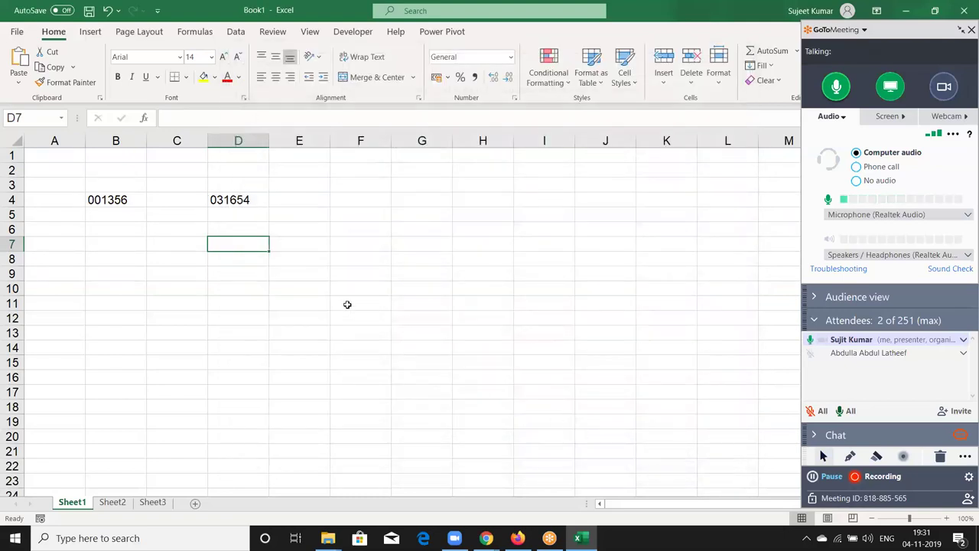
Inspect B4 and D4 to confirm 001356 and 031654 stay as text without error markers
click(242, 201)
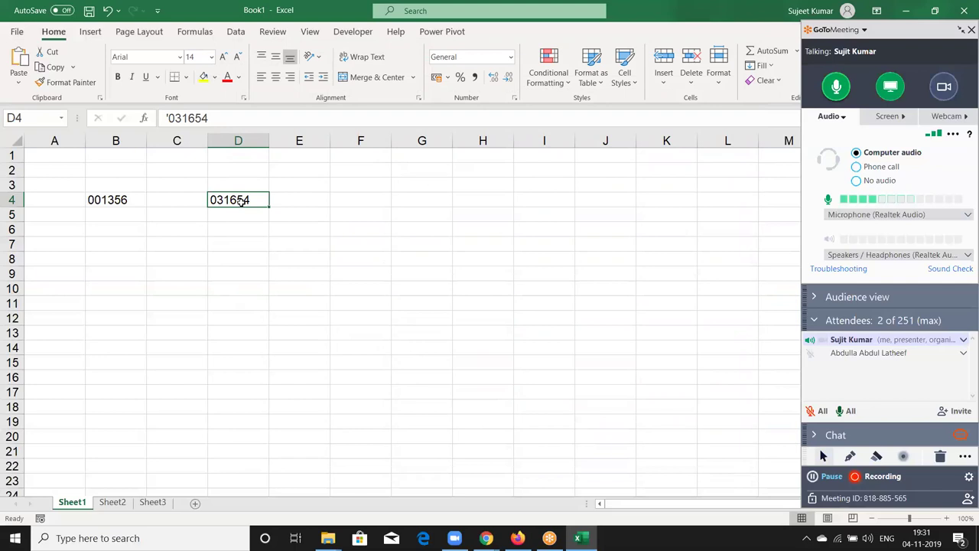
click(133, 199)
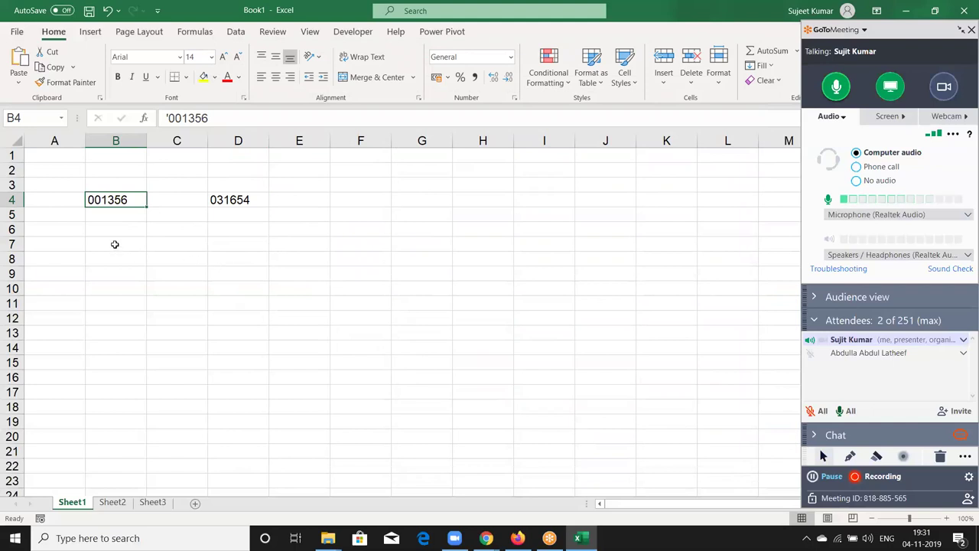
click(115, 244)
double_click(89, 199)
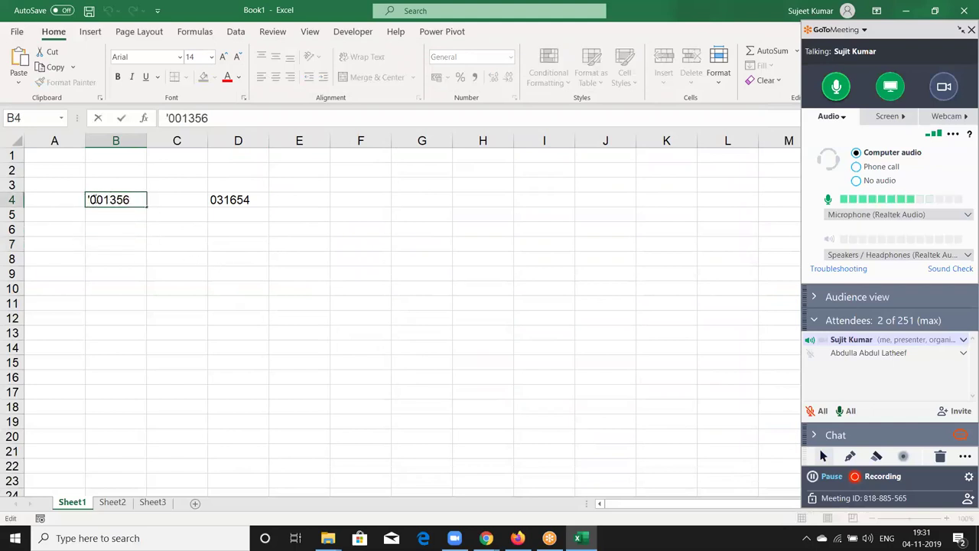
key(BackSpace)
click(240, 204)
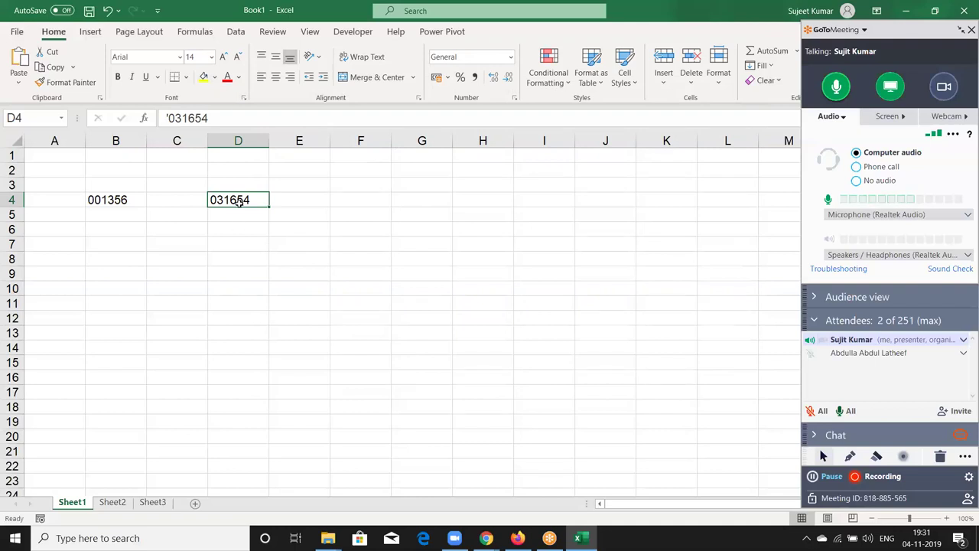
drag(201, 188, 283, 229)
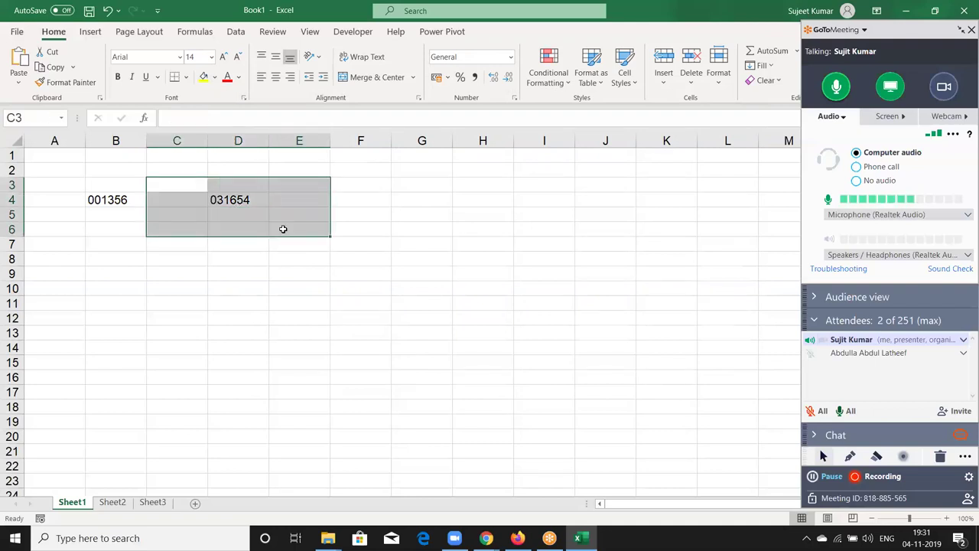
drag(104, 186, 102, 200)
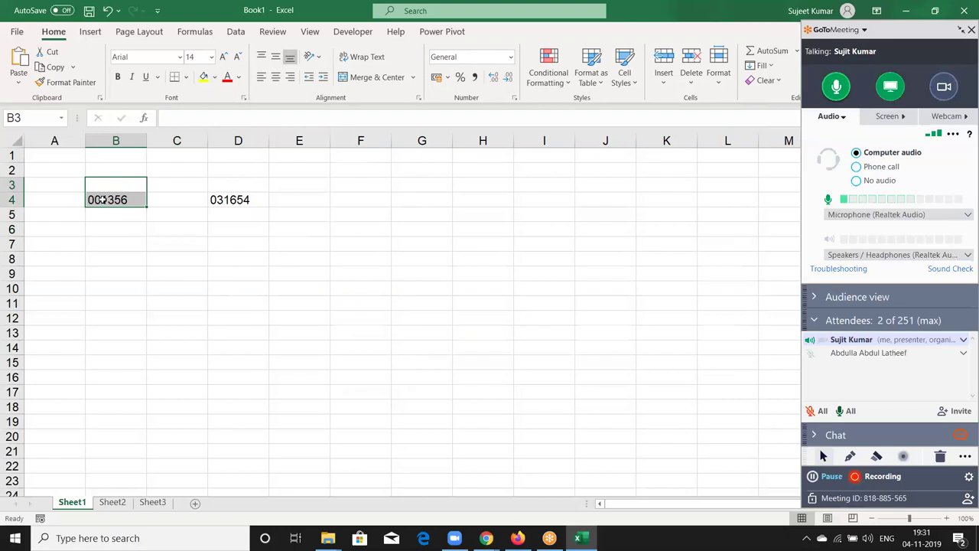
click(102, 200)
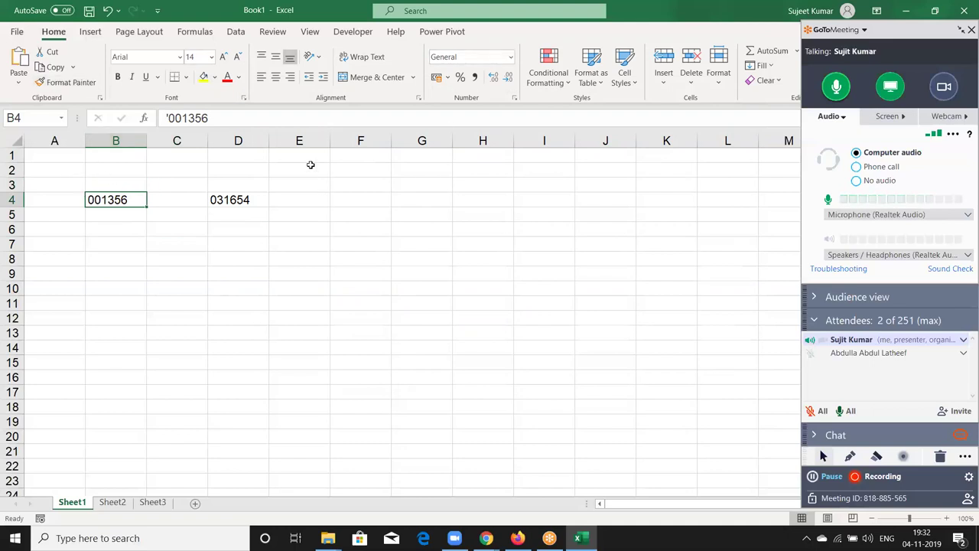
click(230, 202)
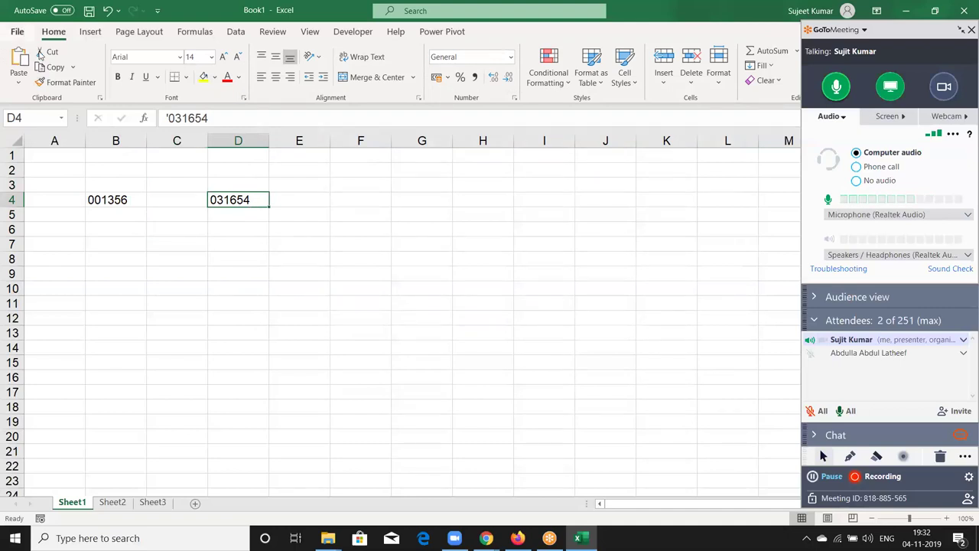
Open the AutoCorrect dialog from the Proofing options page
click(17, 31)
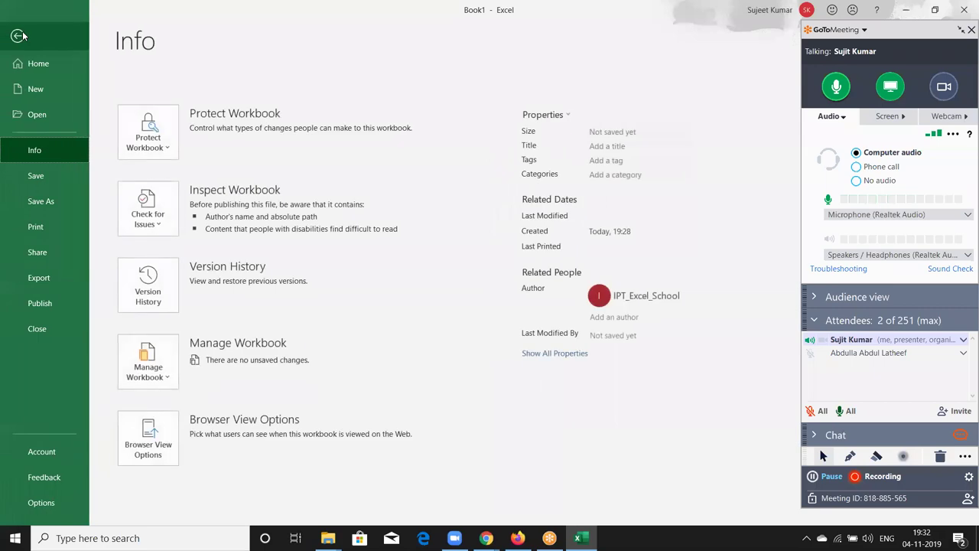
click(47, 503)
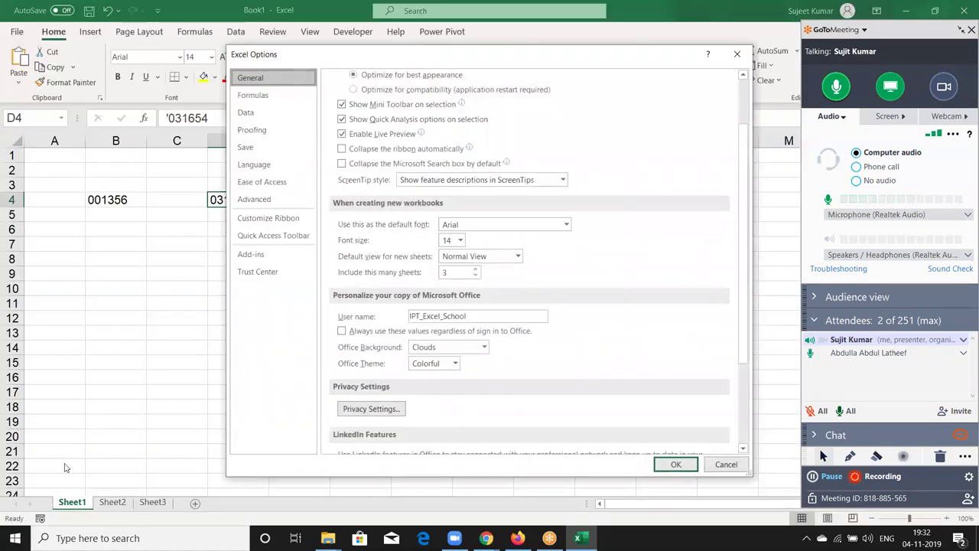
click(253, 131)
click(247, 114)
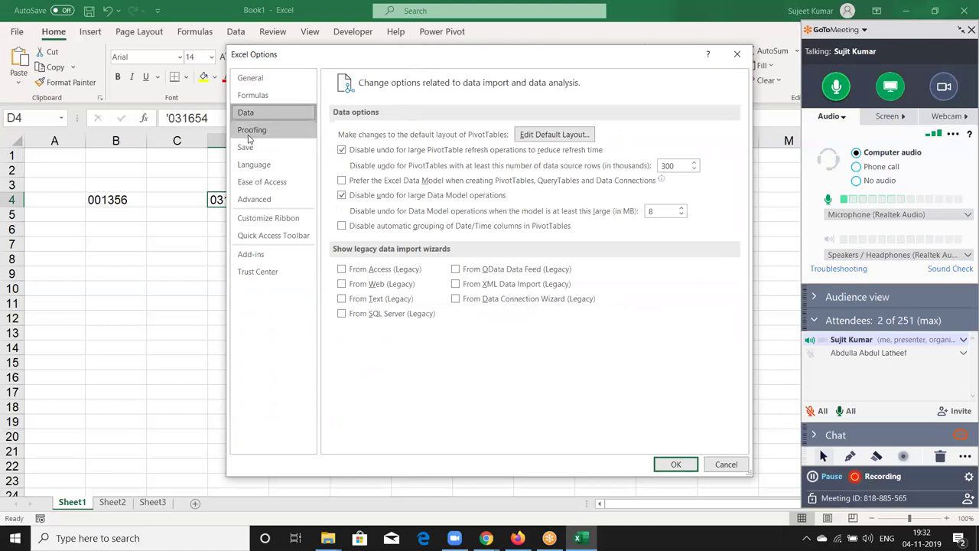
click(249, 131)
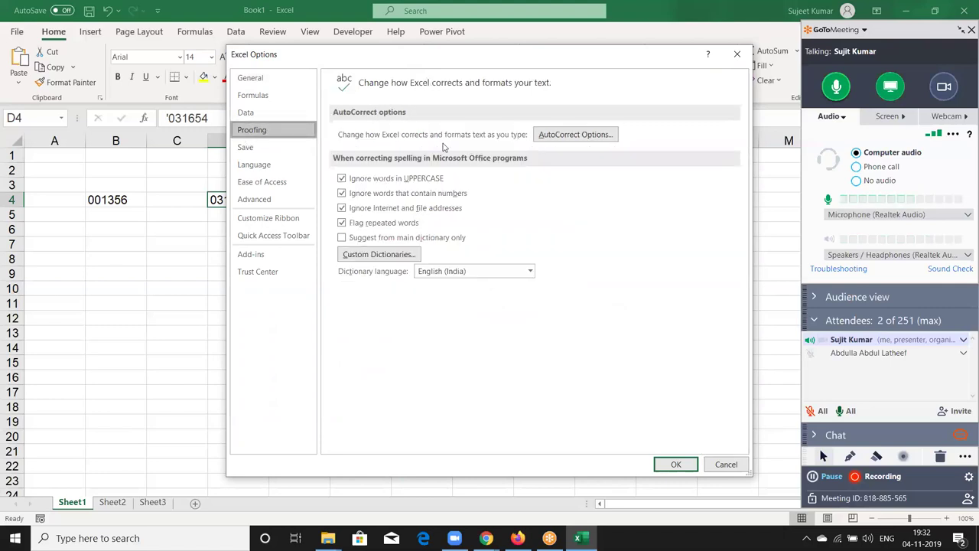
click(579, 139)
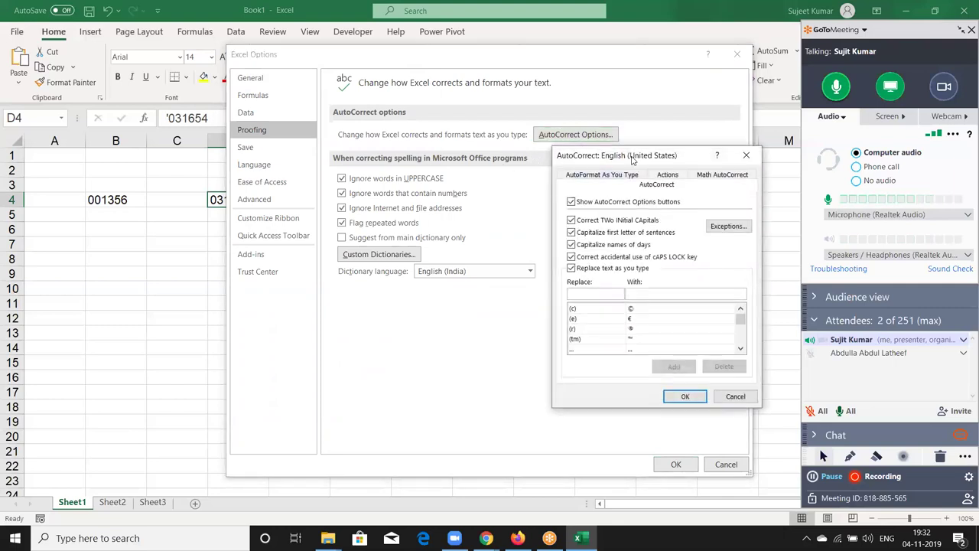
drag(632, 159, 384, 171)
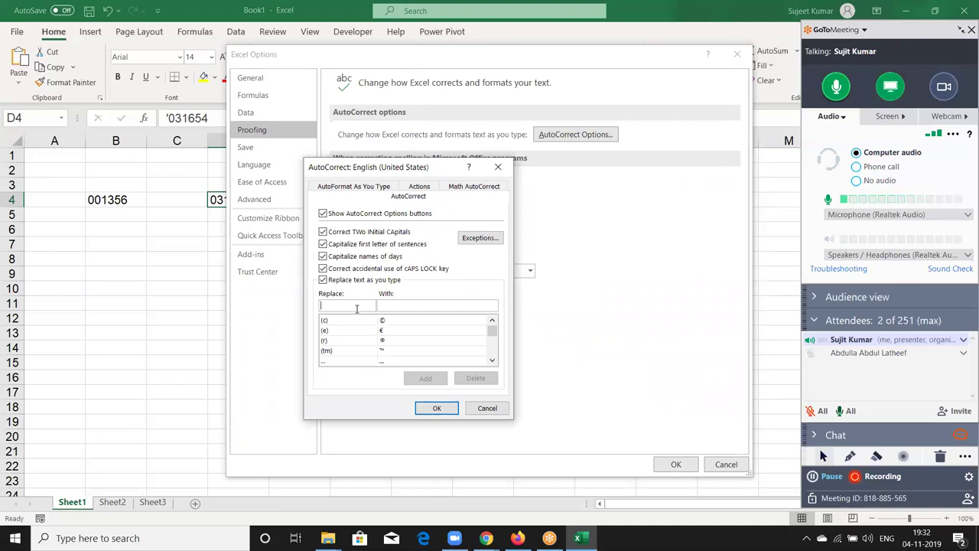
Overwrite the DS AutoCorrect entry so it expands to Delhi
text(dl)
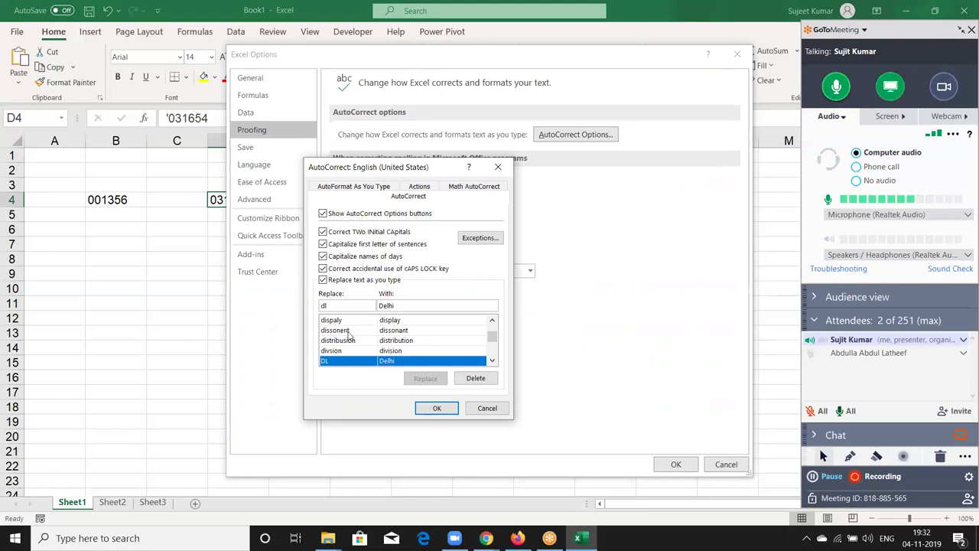
drag(330, 307, 304, 307)
text(ds)
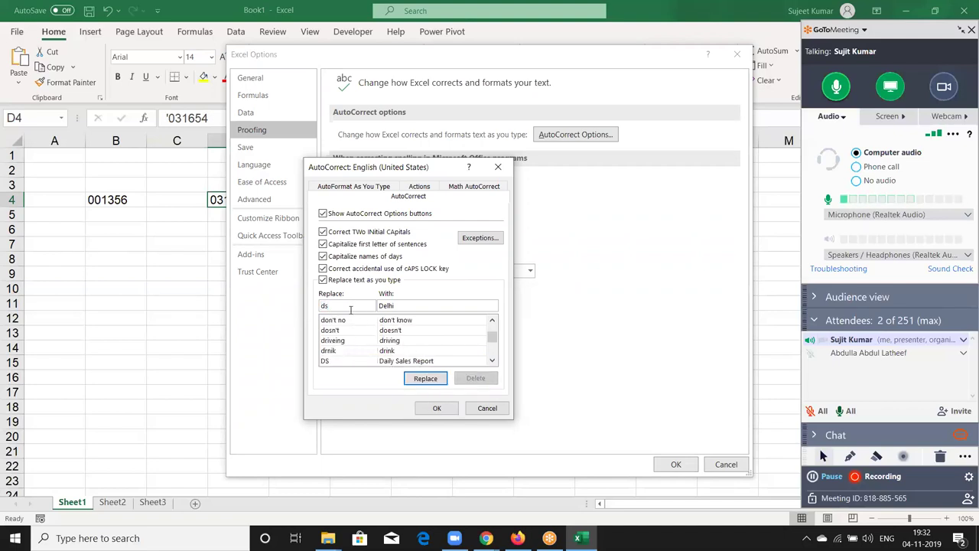
key(Return)
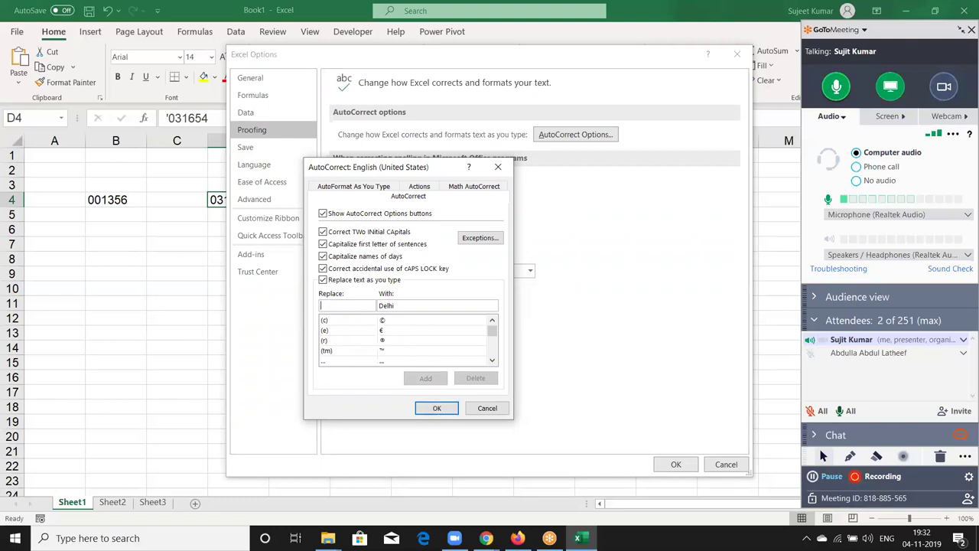
Add an SK AutoCorrect entry expanding to the user's full name and close both dialogs
text(ds)
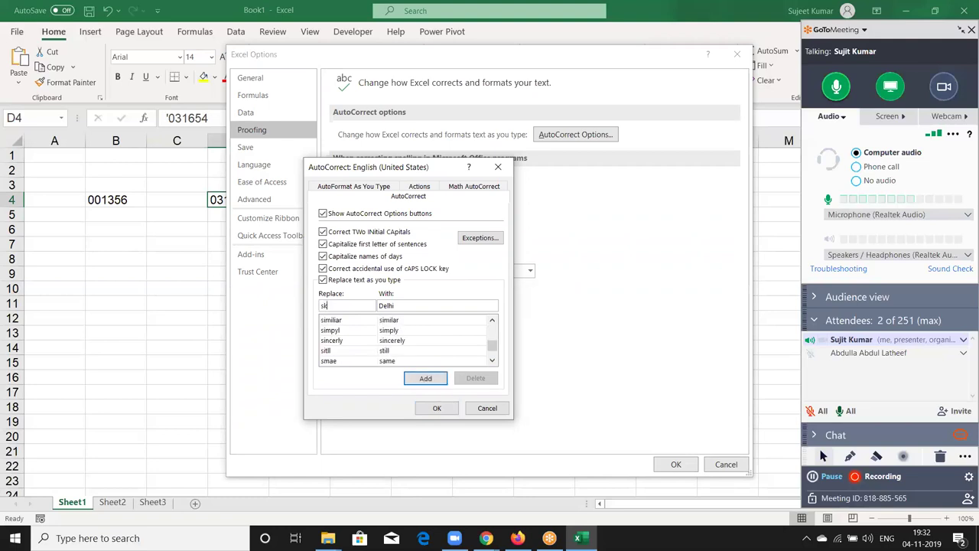
key(BackSpace)
key(BackSpace)
text(sk)
key(BackSpace)
key(BackSpace)
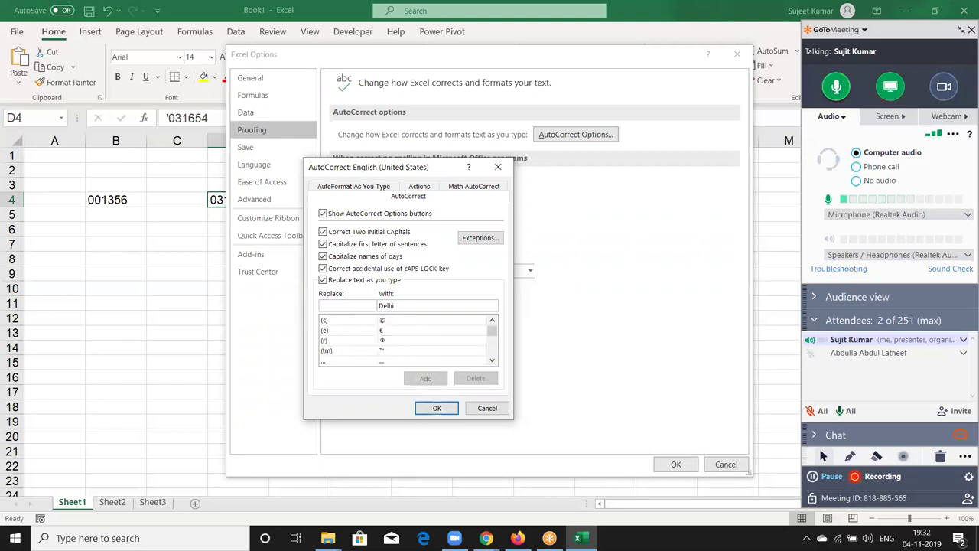
text(SK)
key(Tab)
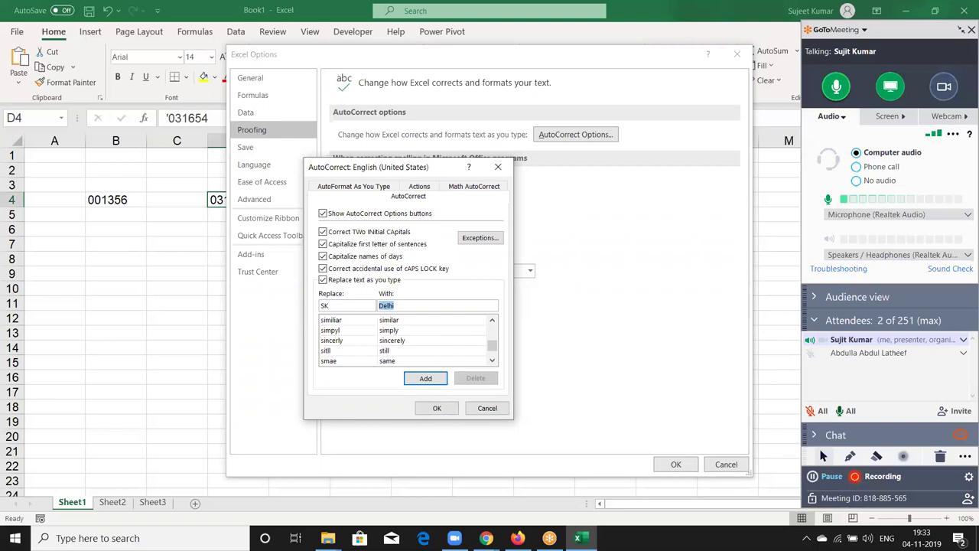
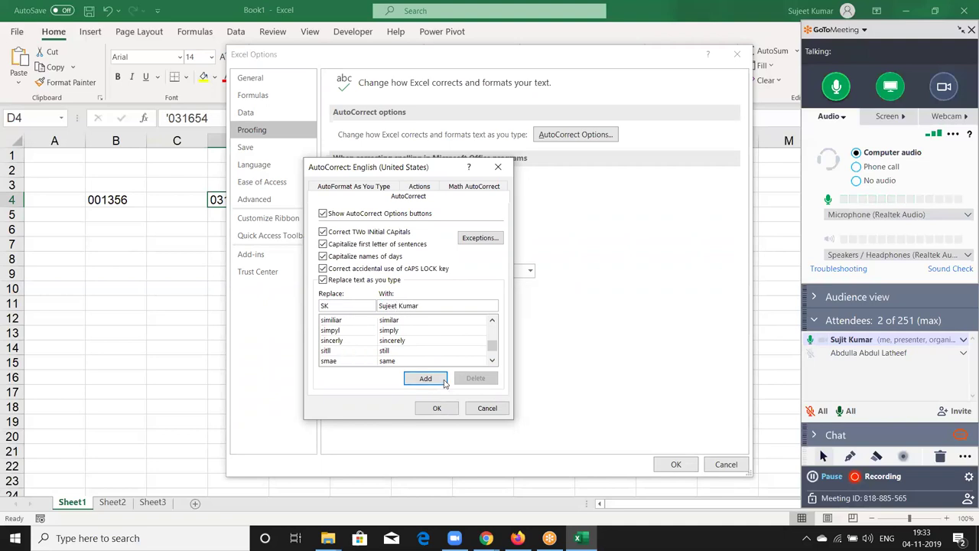
click(440, 380)
click(446, 411)
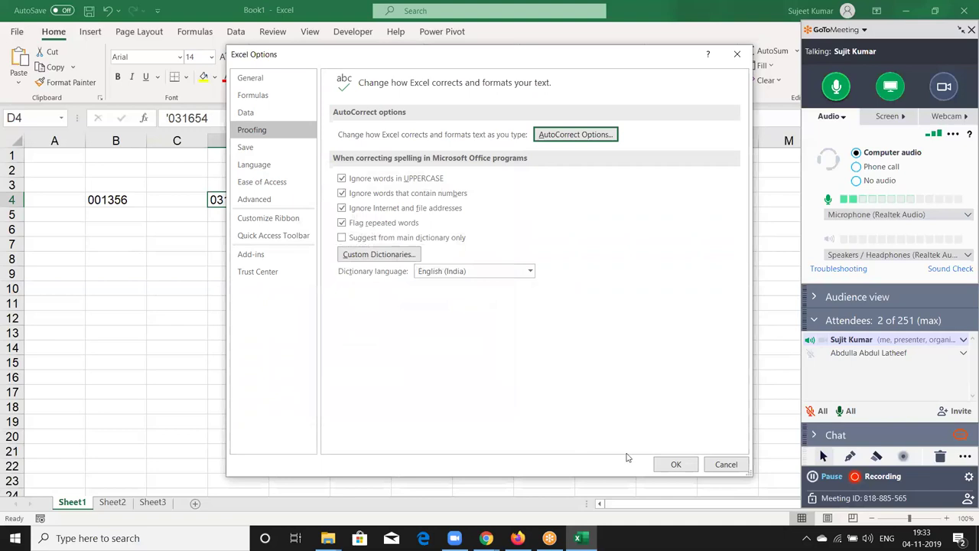
click(676, 464)
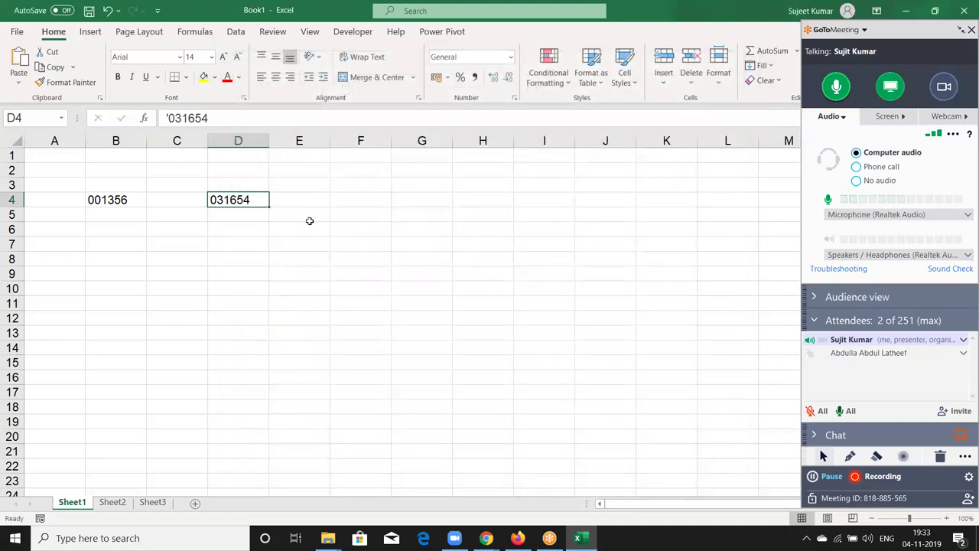
Fill cell E5 with the user's full name and commit it
click(309, 221)
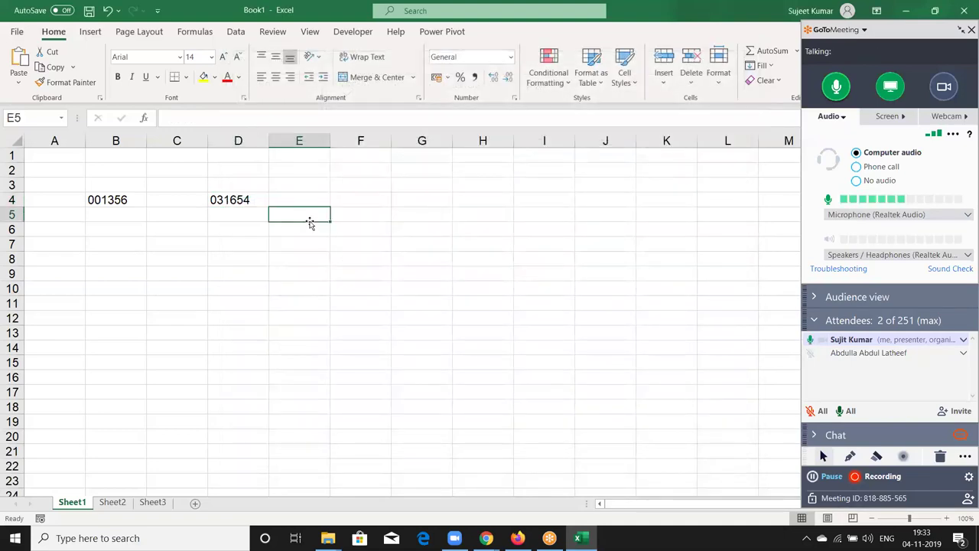
text(sk)
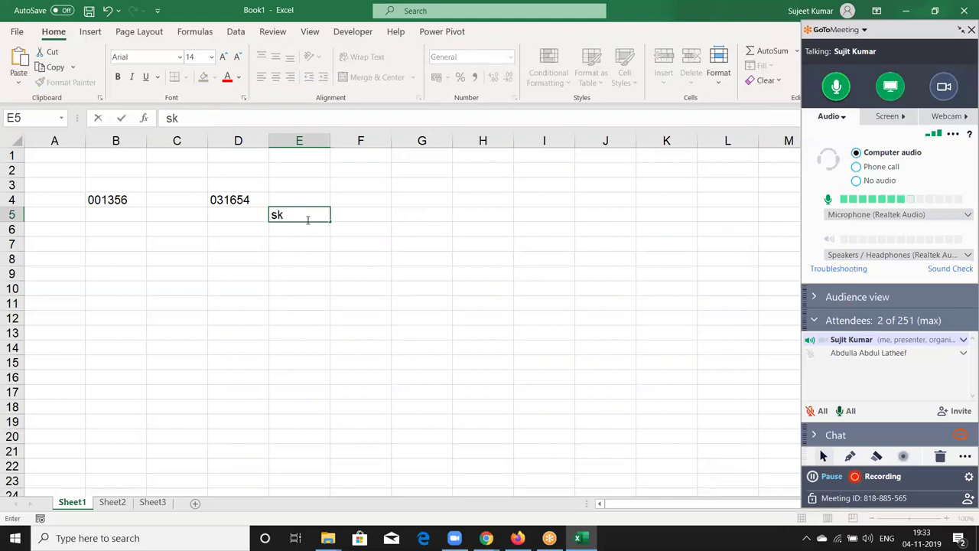
key(BackSpace)
key(BackSpace)
text(sk)
key(BackSpace)
key(BackSpace)
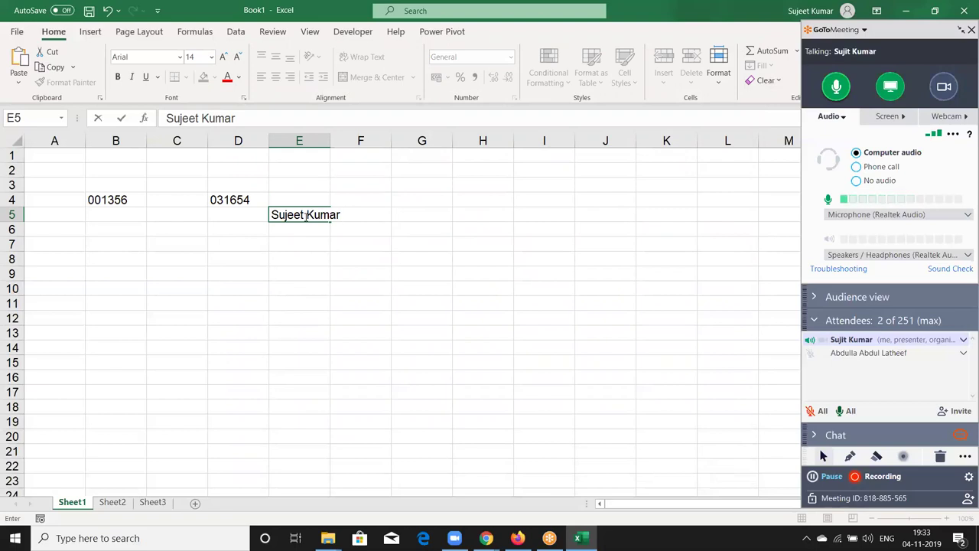
key(Return)
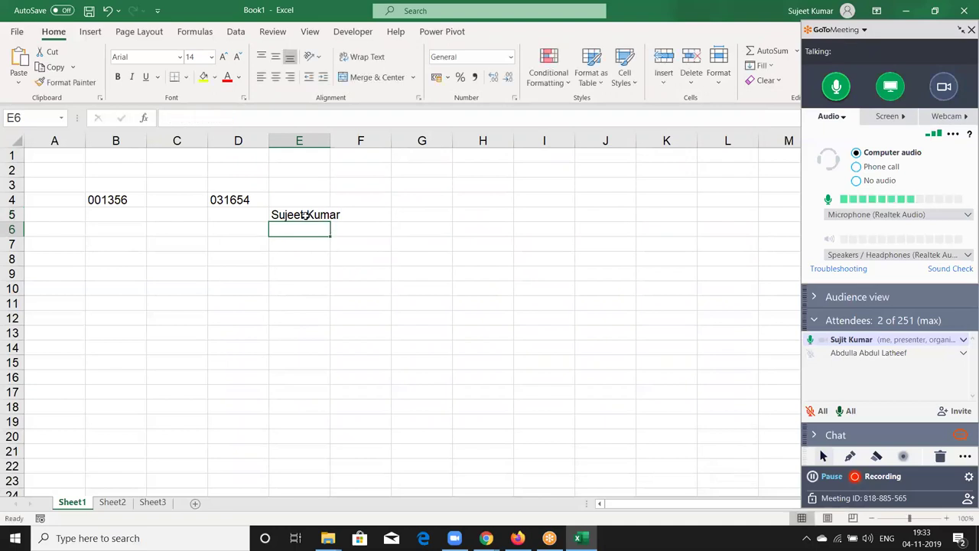
Review the automatic hyperlink option under AutoCorrect's AutoFormat As You Type, then close AutoCorrect
click(16, 31)
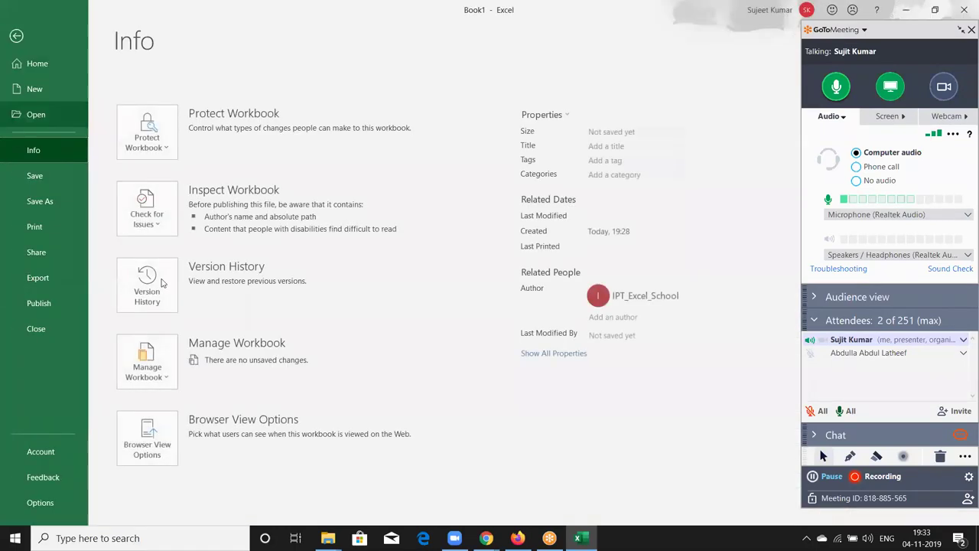
click(59, 500)
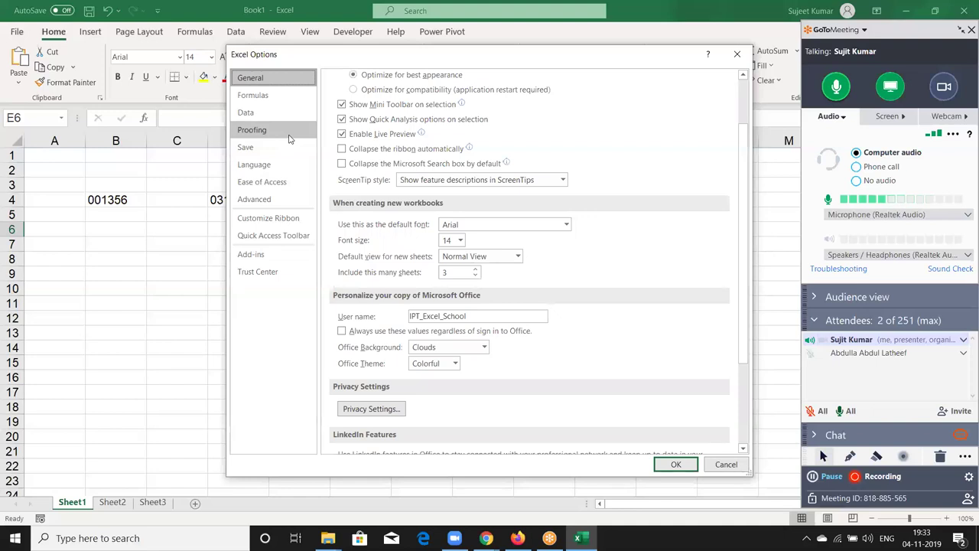
click(264, 132)
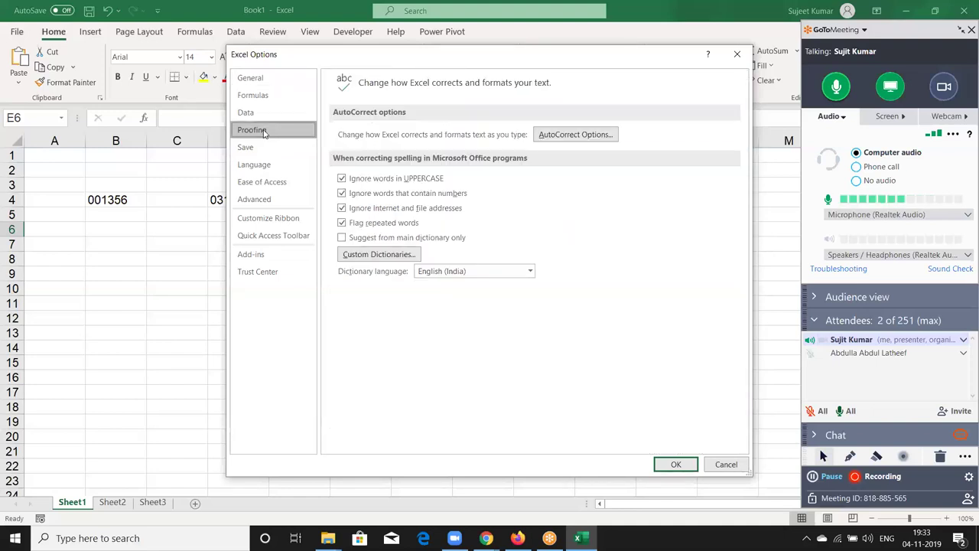
click(575, 135)
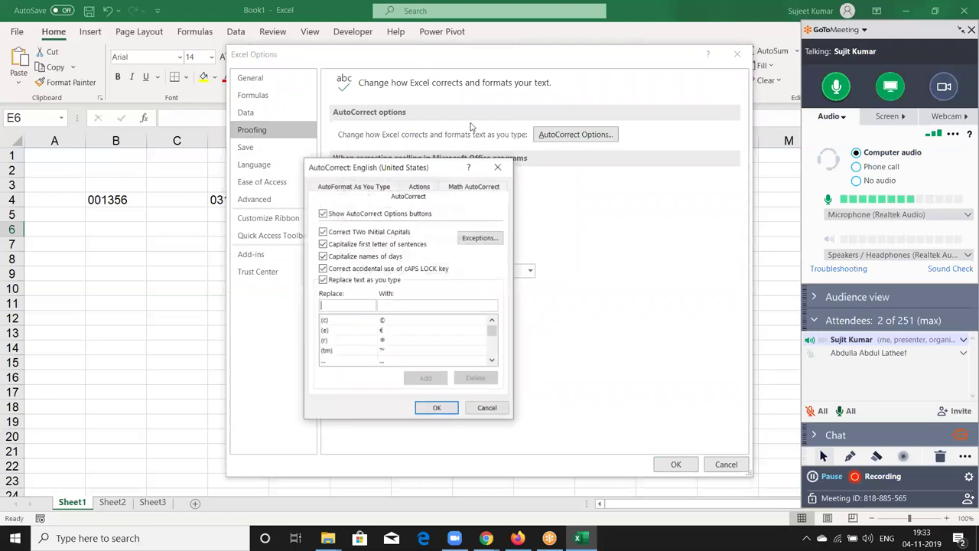
click(365, 190)
click(331, 222)
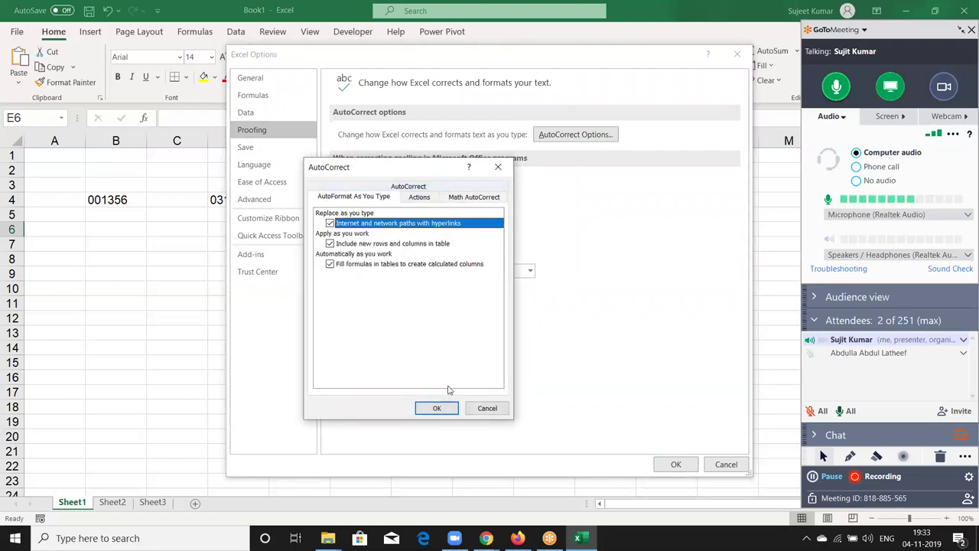
click(436, 408)
Enter an e-mail address in cell H3 so it becomes a hyperlink
click(677, 464)
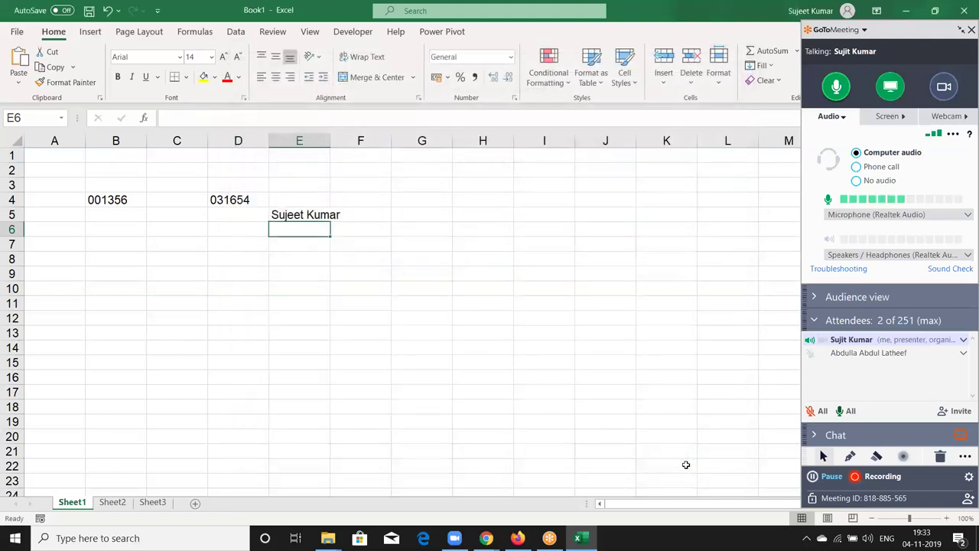
click(479, 183)
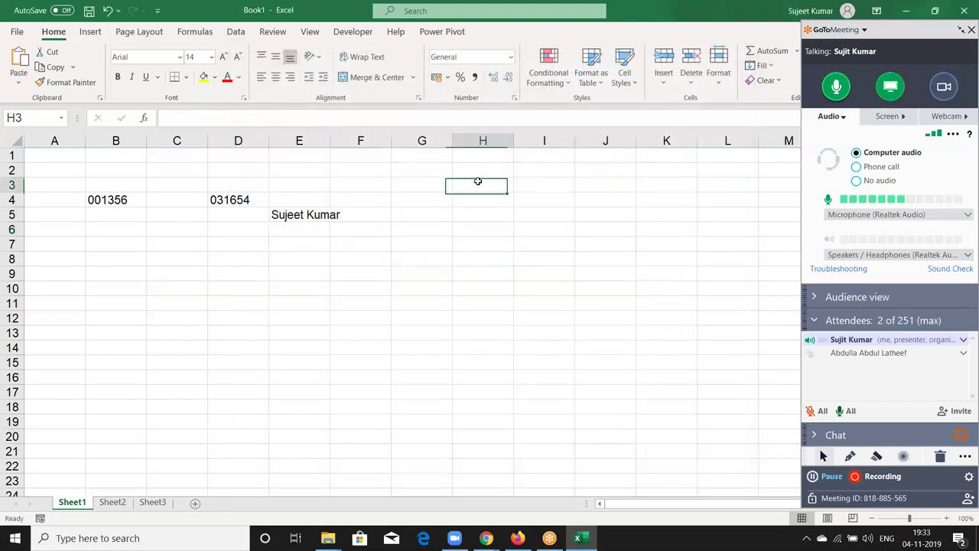
text(KUM)
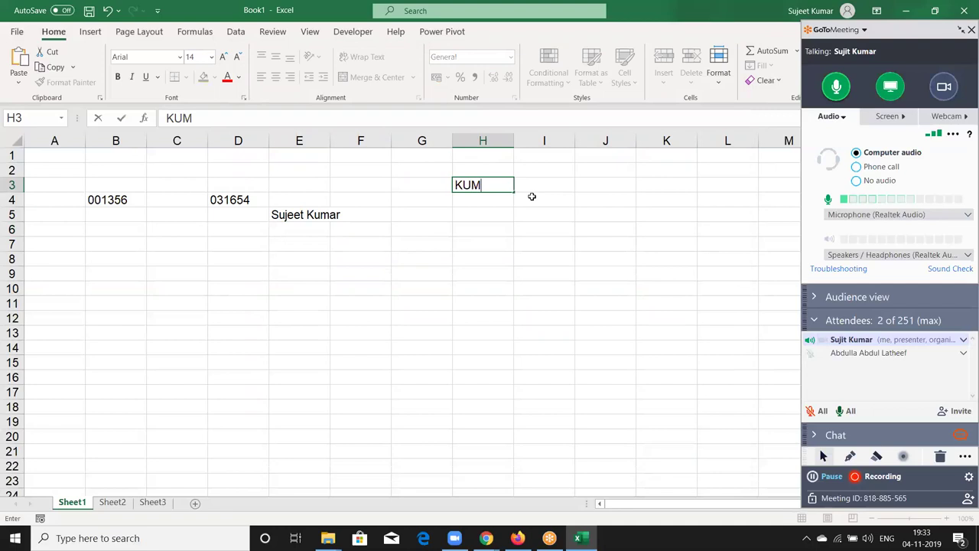
key(BackSpace)
key(BackSpace)
key(BackSpace)
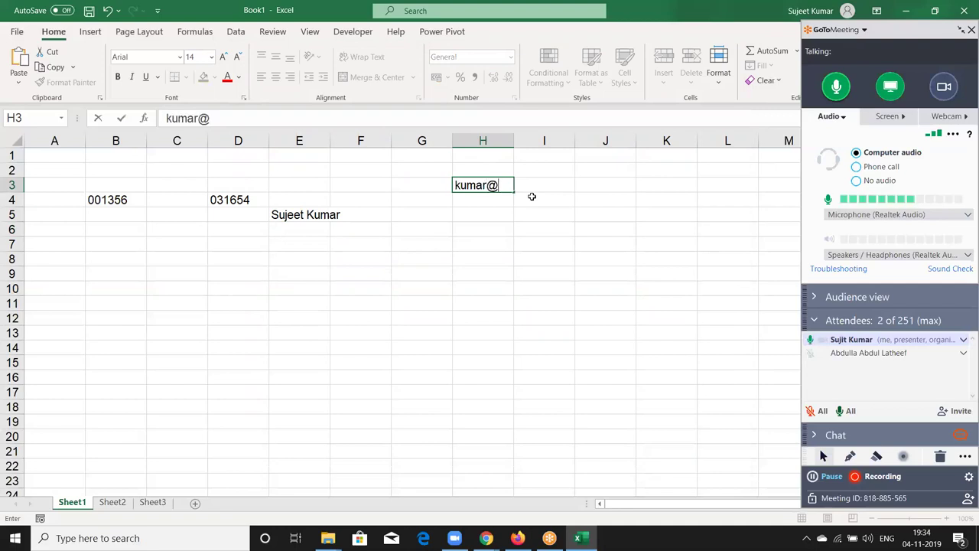
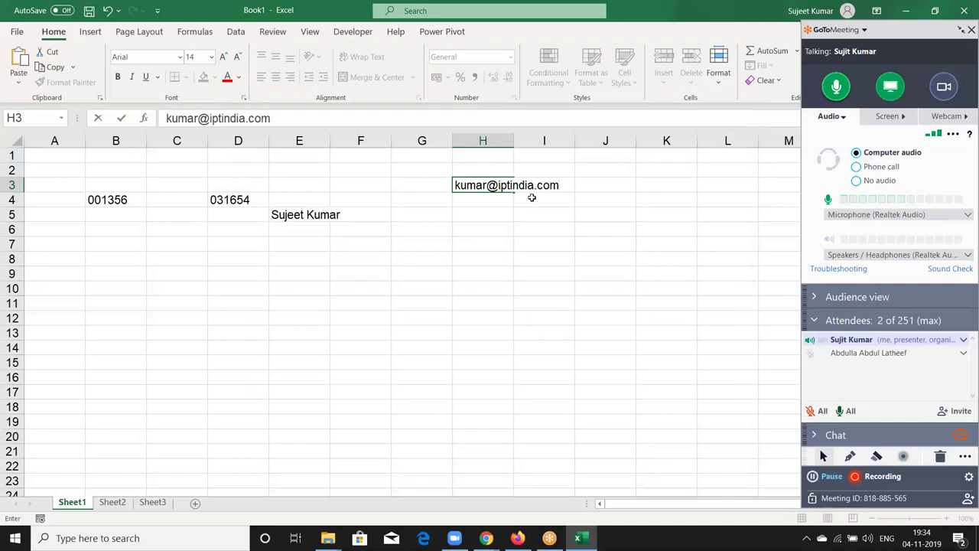
key(Return)
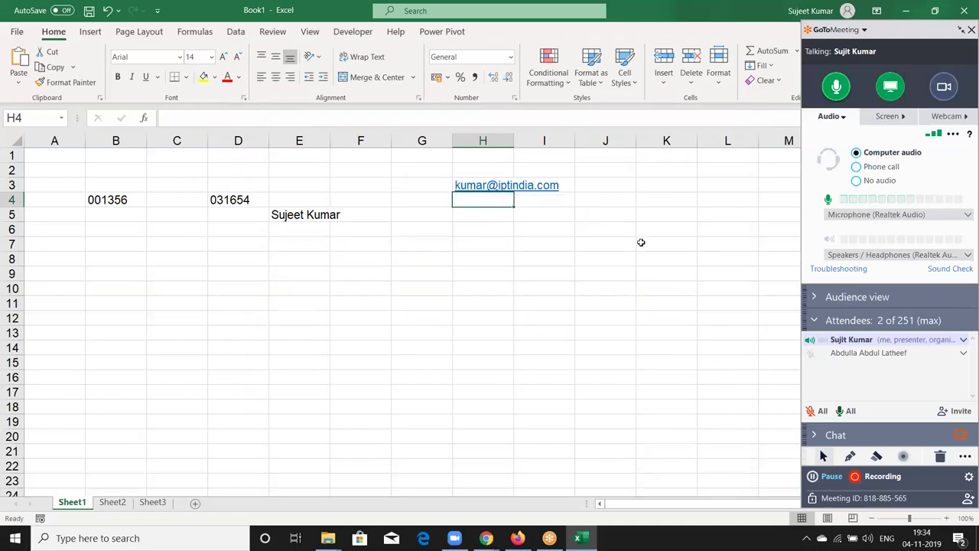
Fill the H3 e-mail address down through H20 with Ctrl+D
key(Up)
key(shift+Down)
key(shift+Down)
key(shift+Down)
key(shift+Down)
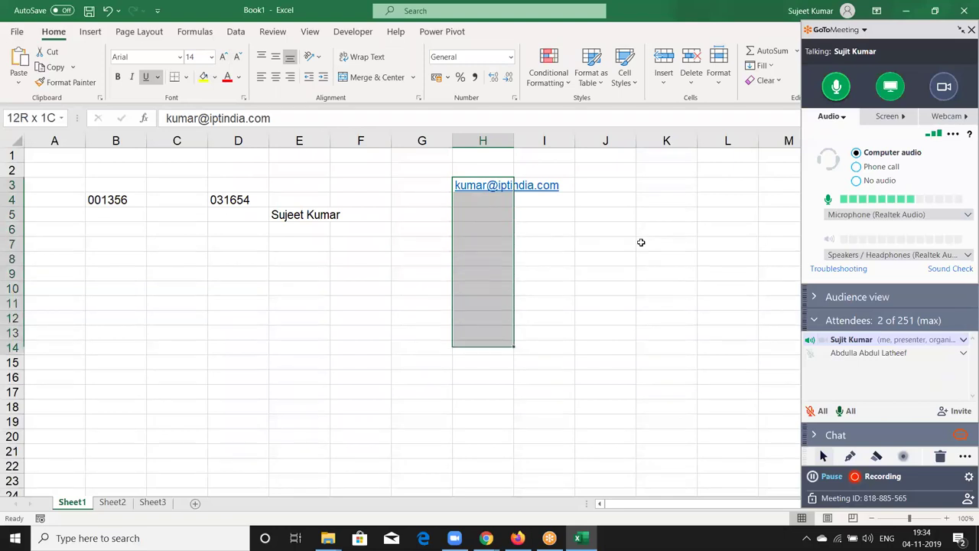
key(shift+Down)
key(shift+Down)
key(shift+Down)
key(ctrl+d)
key(ctrl+Up)
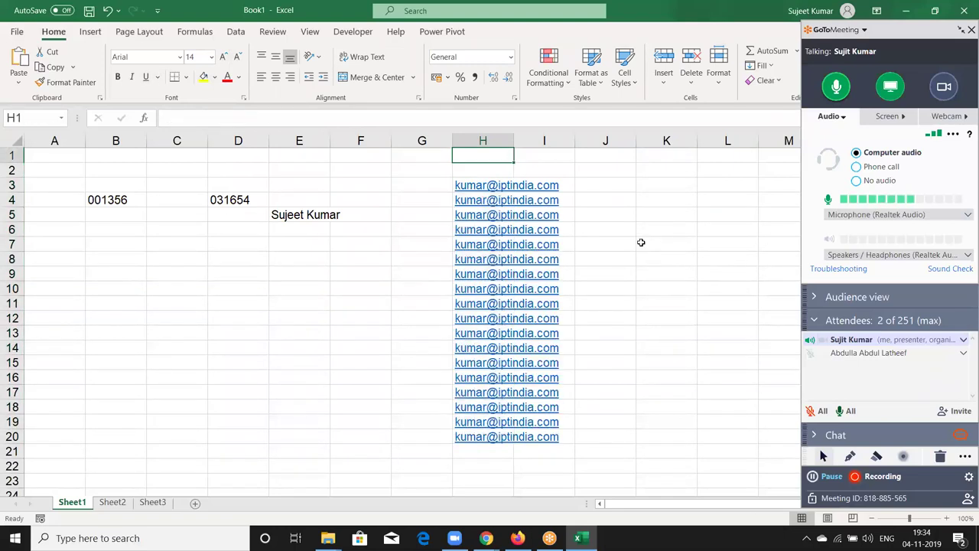
key(Down)
key(Down)
key(Down)
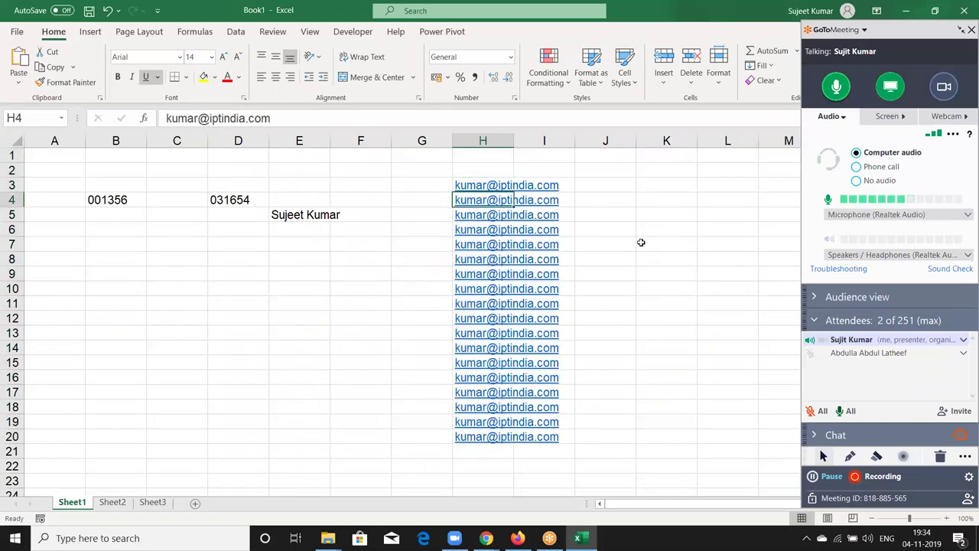
Select the filled e-mail cells in column H, starting from H2
click(377, 271)
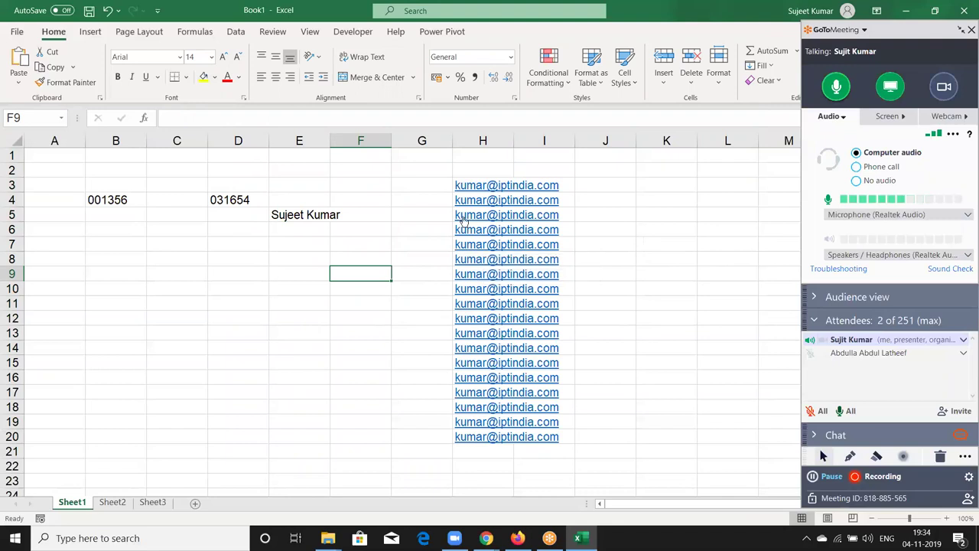
key(Up)
key(Up)
key(Up)
key(Up)
key(Up)
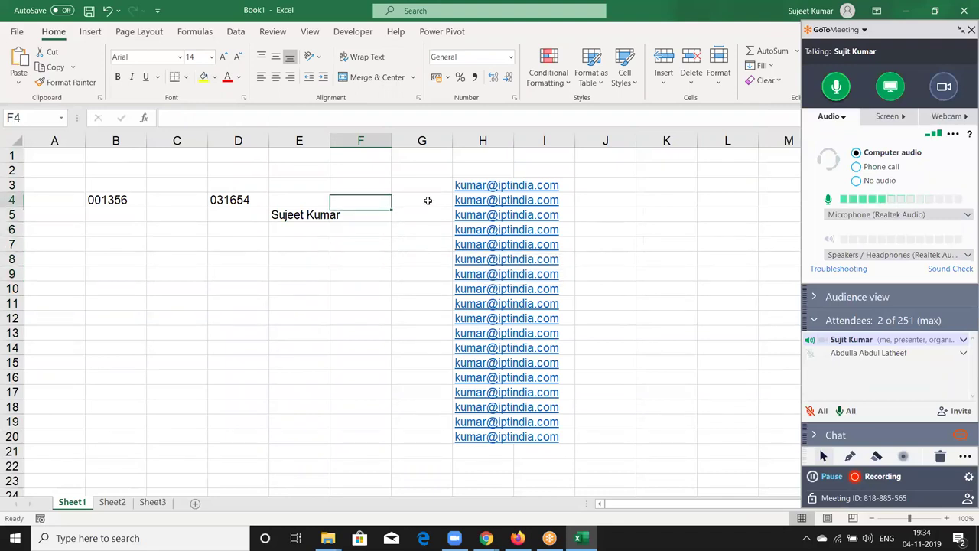
key(Up)
key(Right)
key(Right)
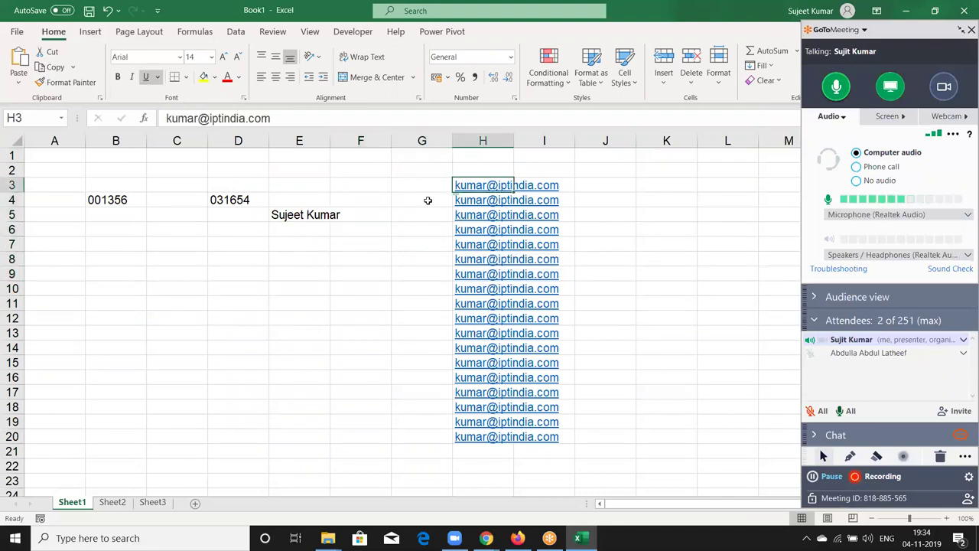
key(Up)
key(shift+Down)
Delete the e-mail hyperlinks in H2:H20, leaving column H empty
key(shift+Down)
key(shift+Down)
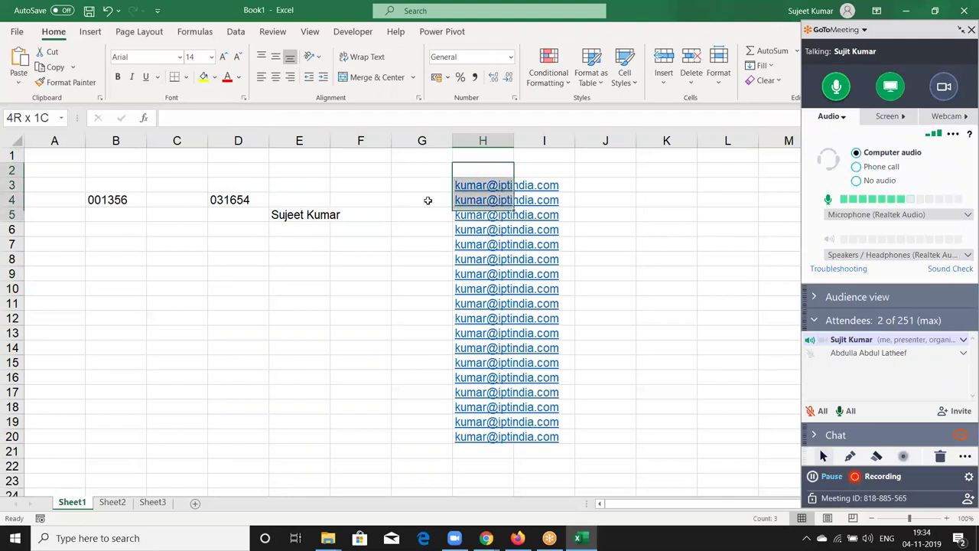
key(shift+Down)
key(shift+Down)
key(shift+Down)
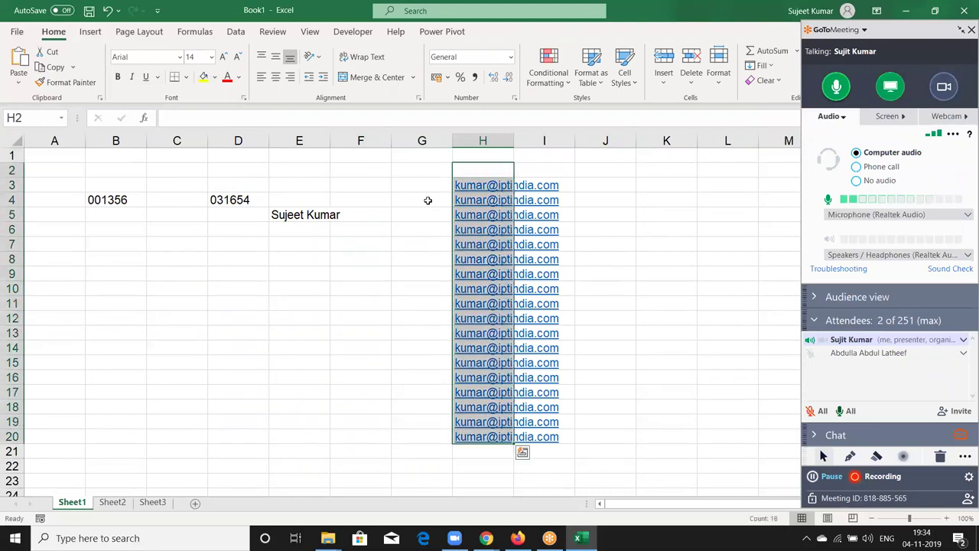
key(Delete)
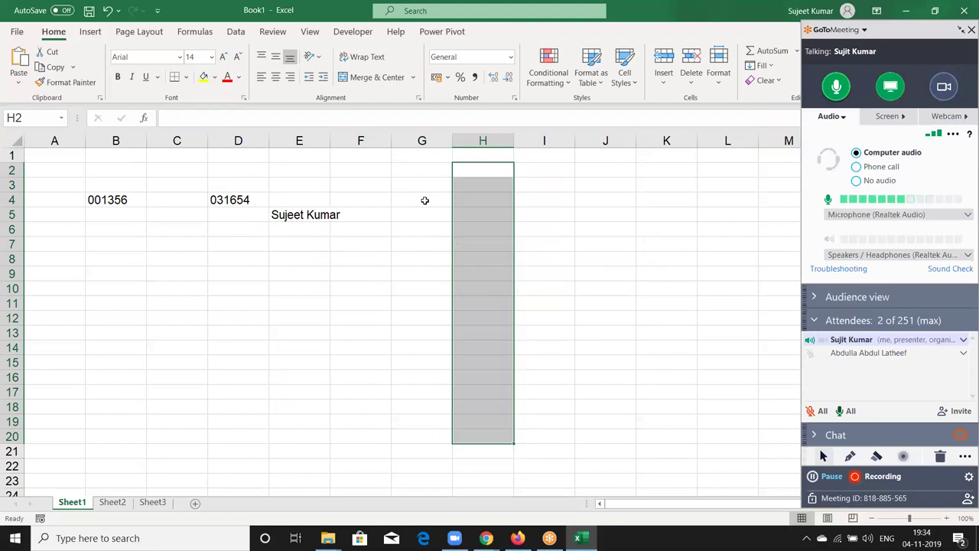
key(Up)
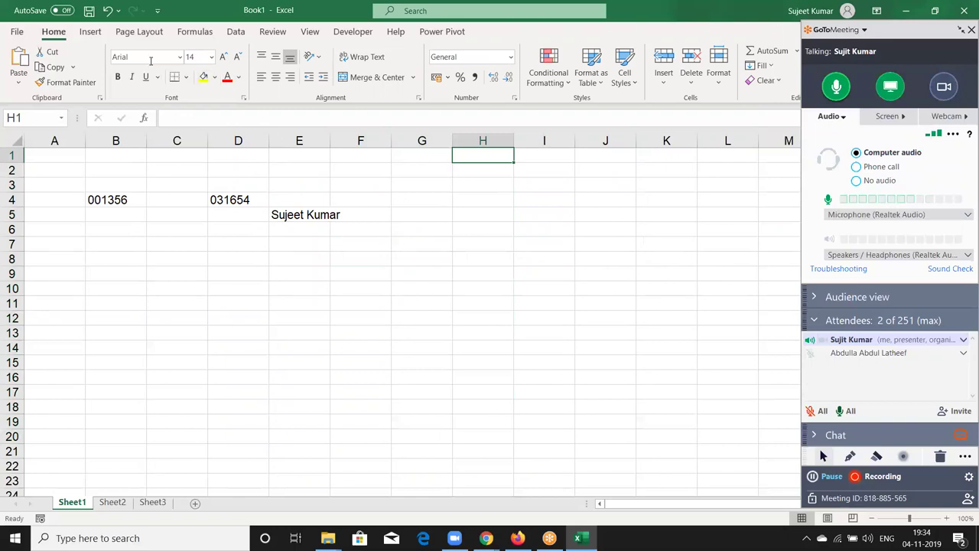
Untick 'Internet and network paths with hyperlinks' under AutoCorrect's AutoFormat As You Type
click(17, 32)
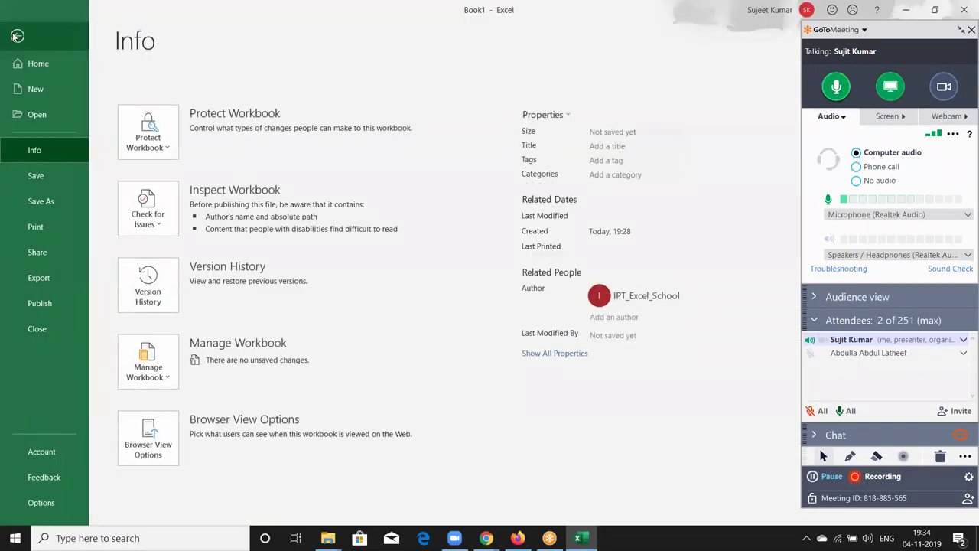
click(41, 503)
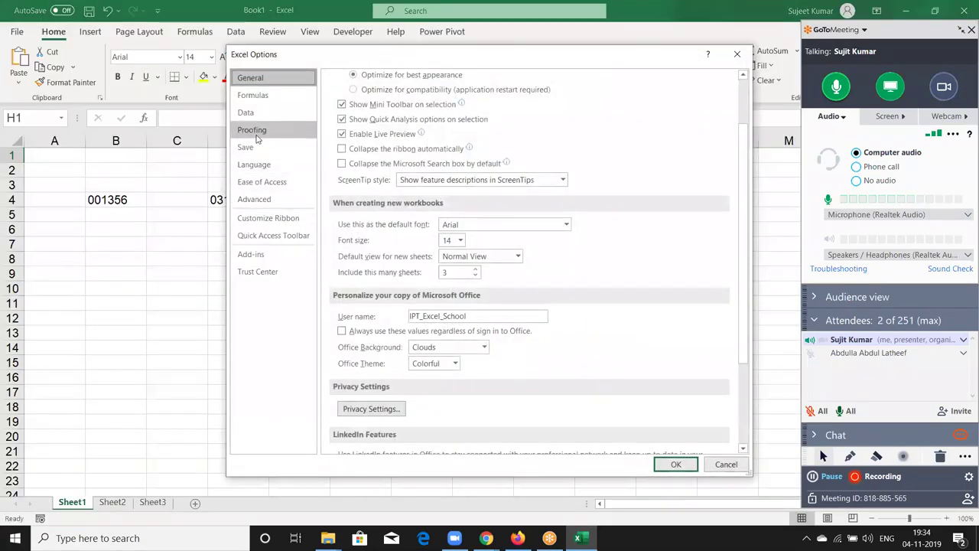
click(257, 136)
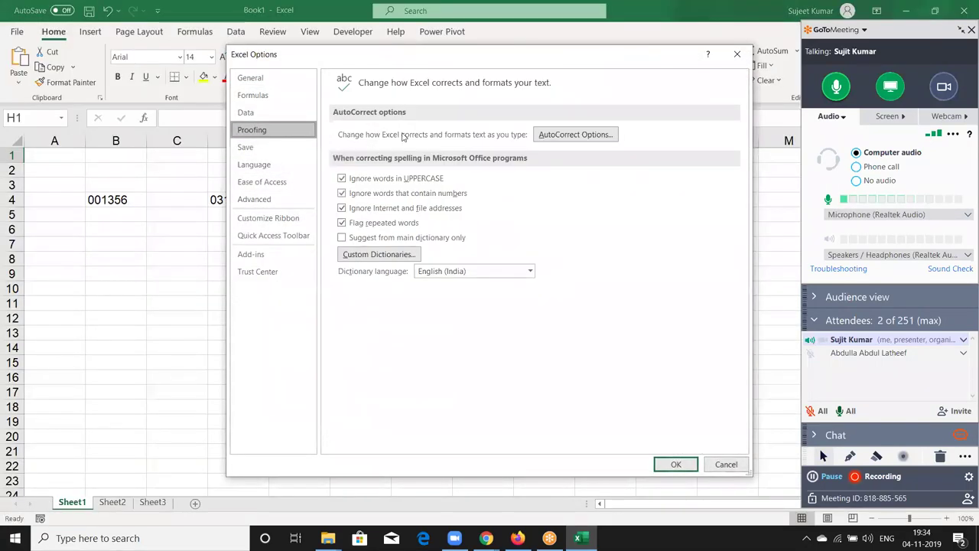
click(541, 140)
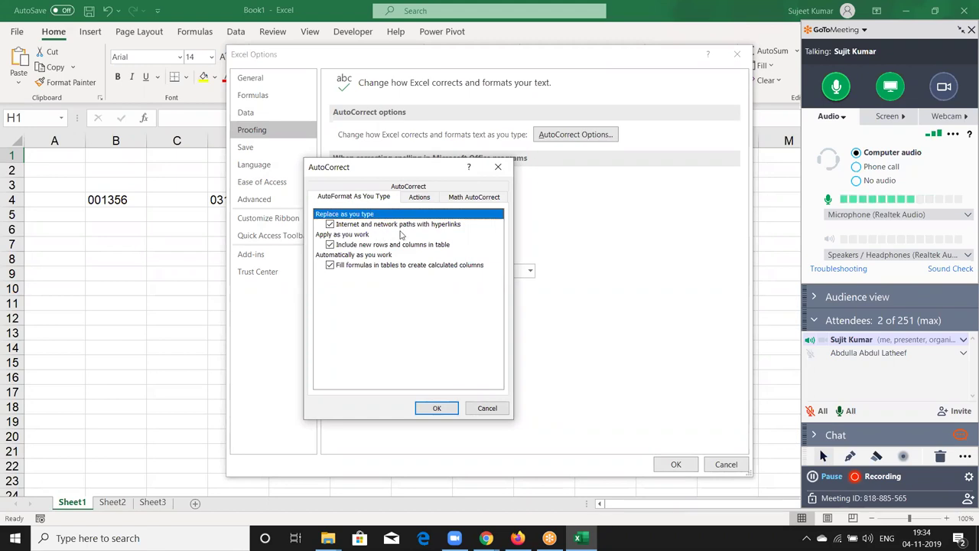
click(330, 224)
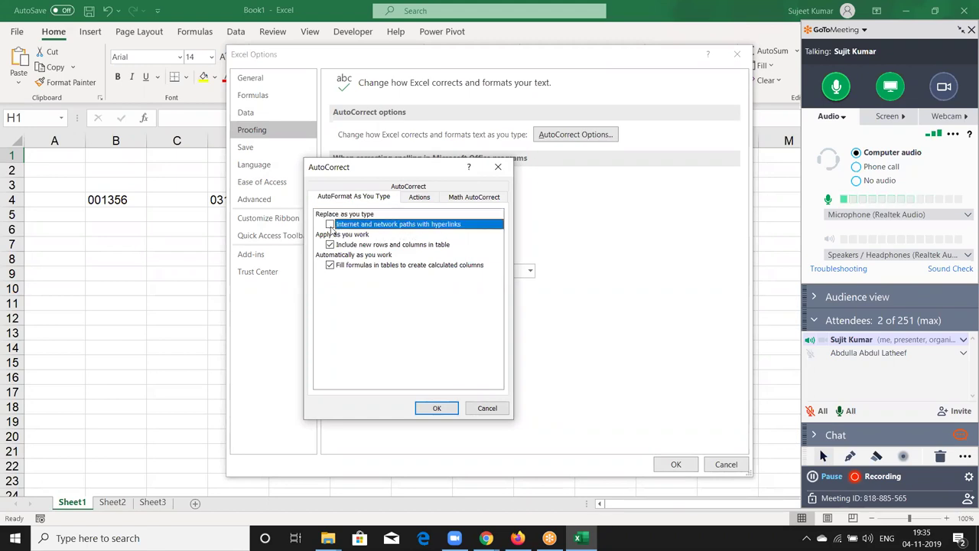
click(447, 406)
Type an e-mail address into G6, kept as plain text, and select G6 downward
click(670, 464)
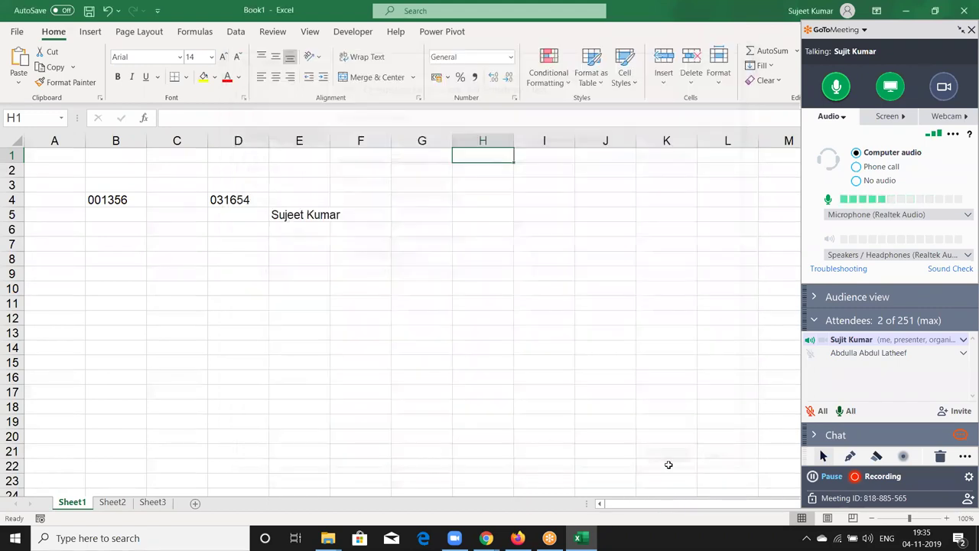
click(406, 229)
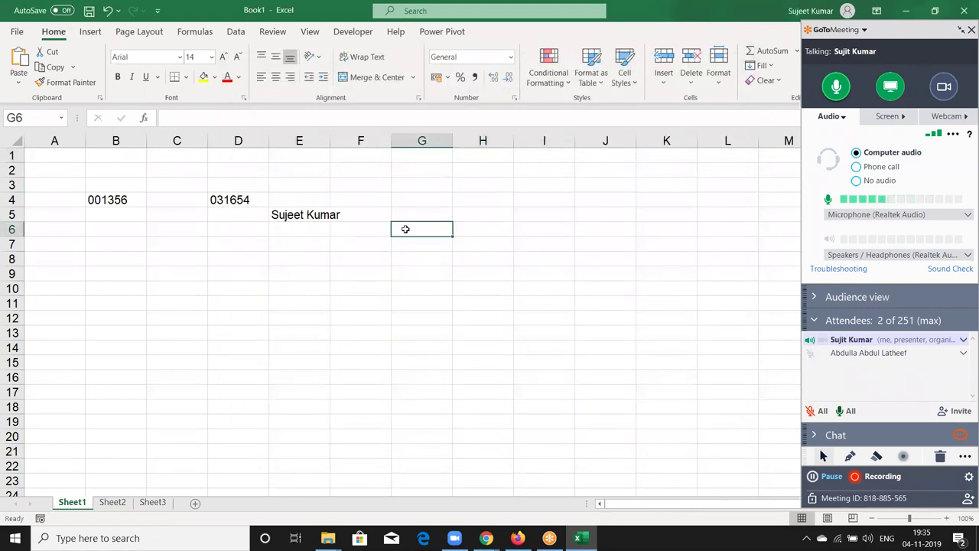
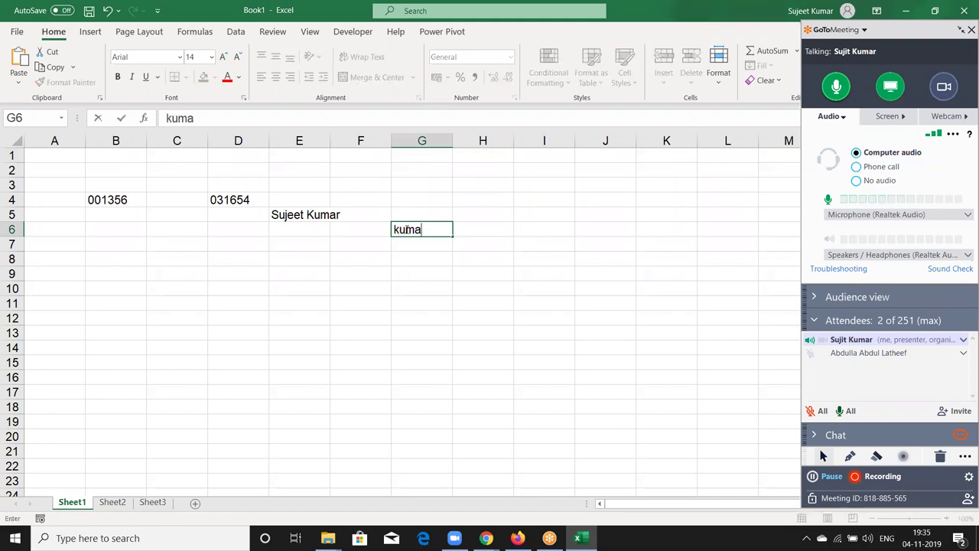
key(Return)
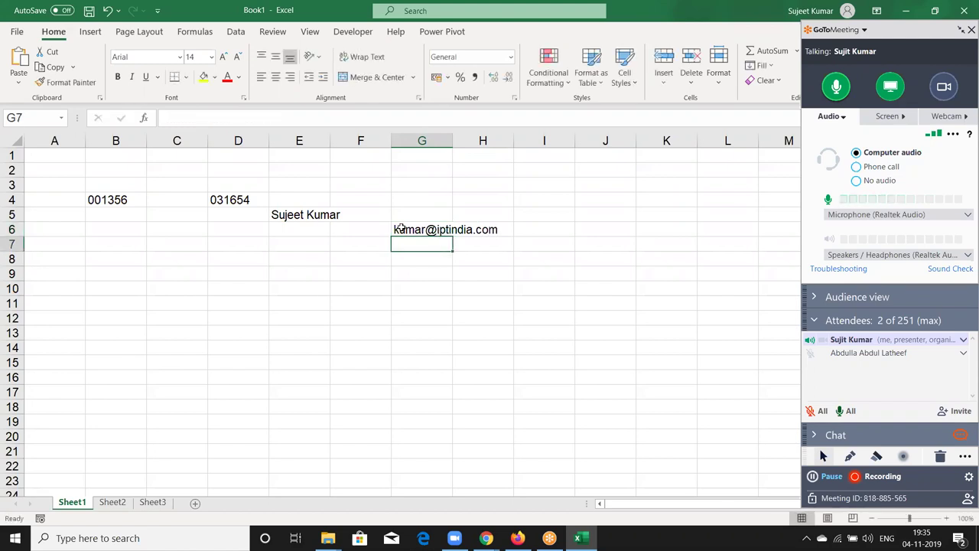
click(401, 228)
key(shift+Down)
key(shift+Down)
key(shift+Down)
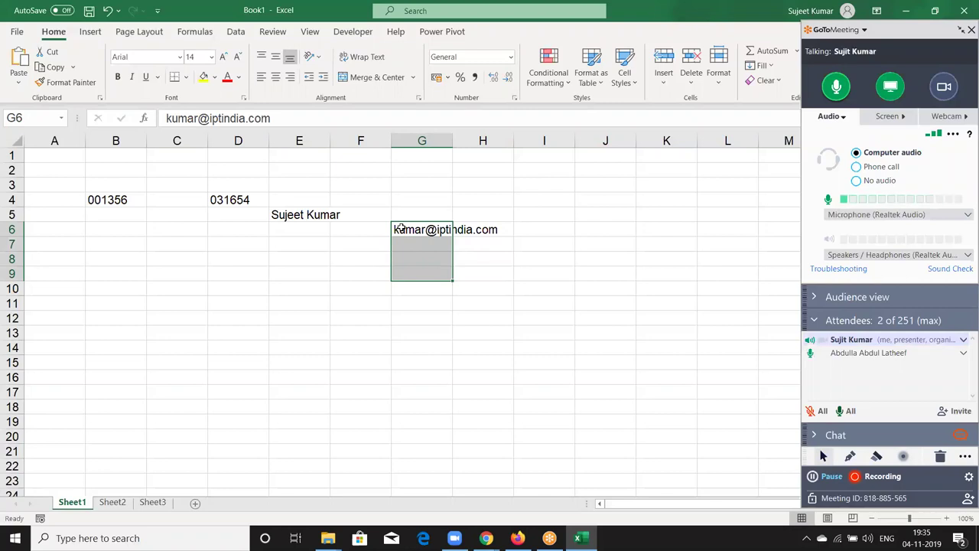
key(Up)
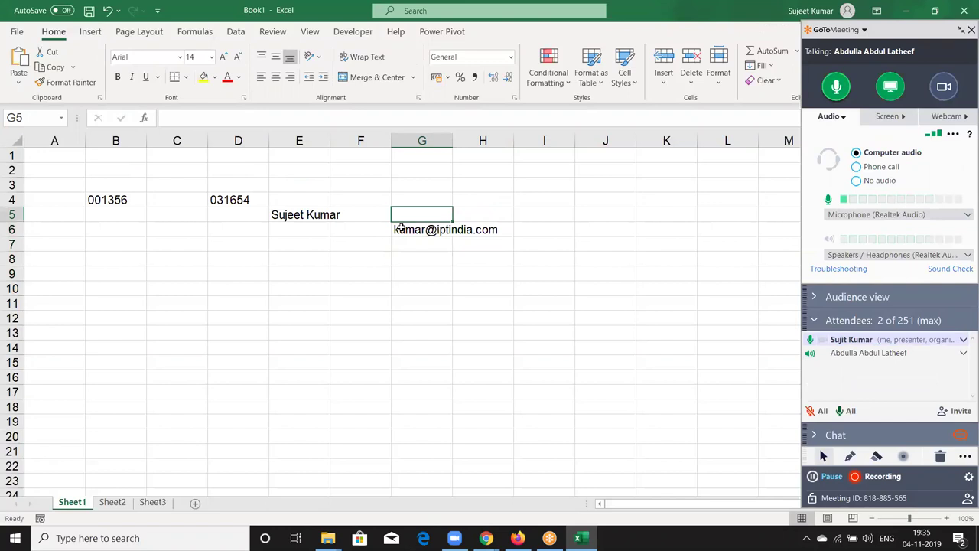
click(29, 34)
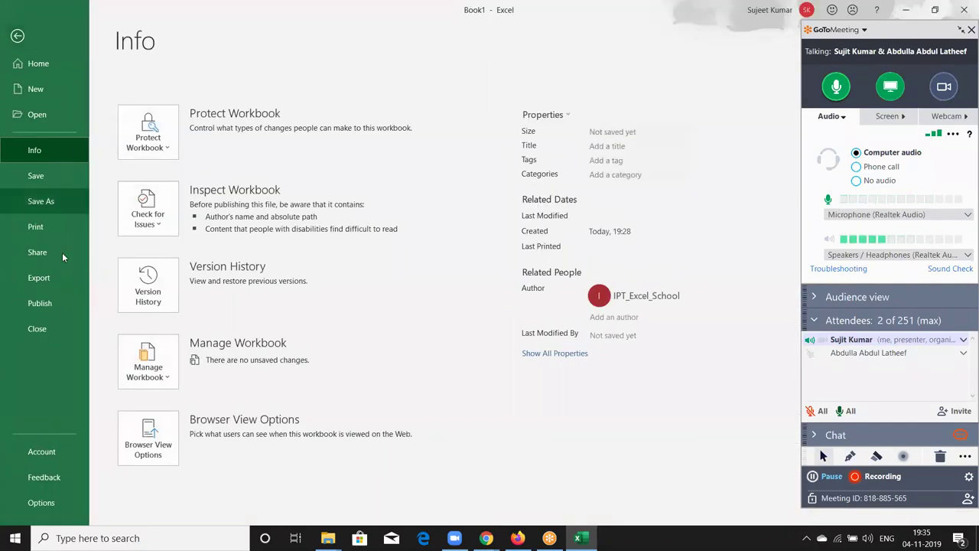
click(69, 503)
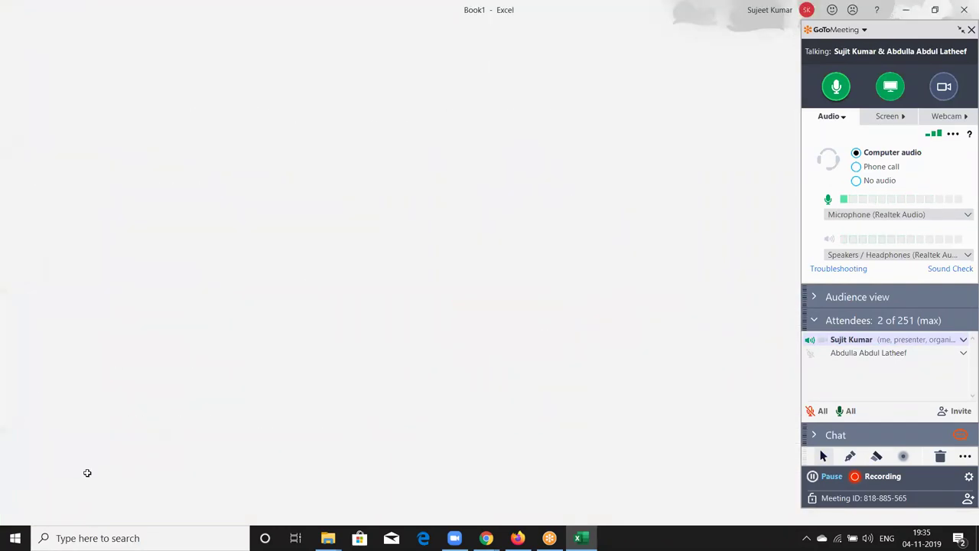
click(264, 130)
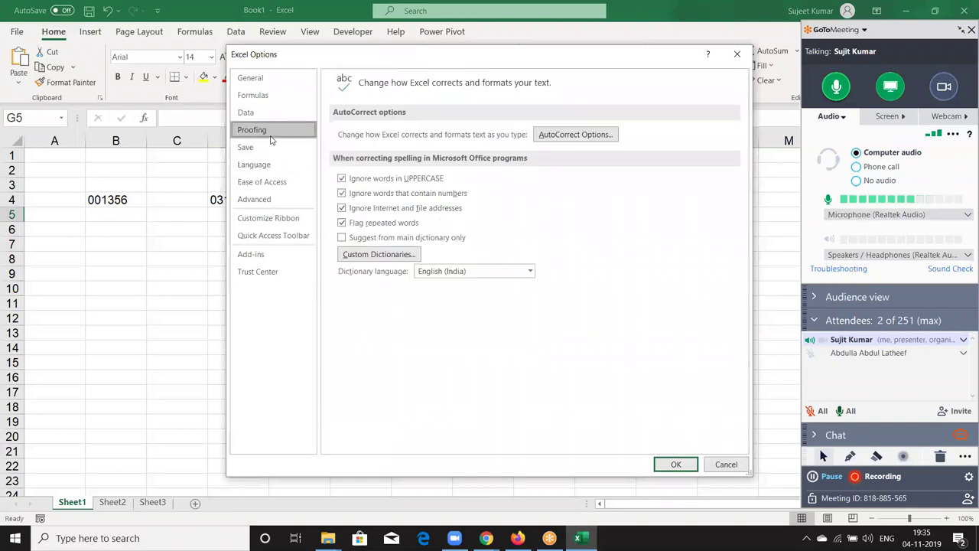
click(269, 146)
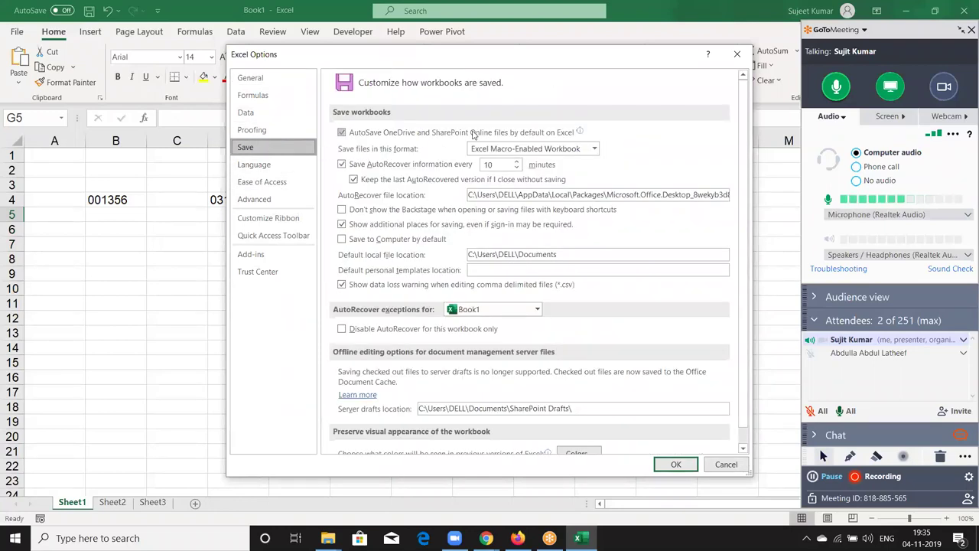
Save Book1 to the local Documents folder as a macro-enabled workbook
key(Escape)
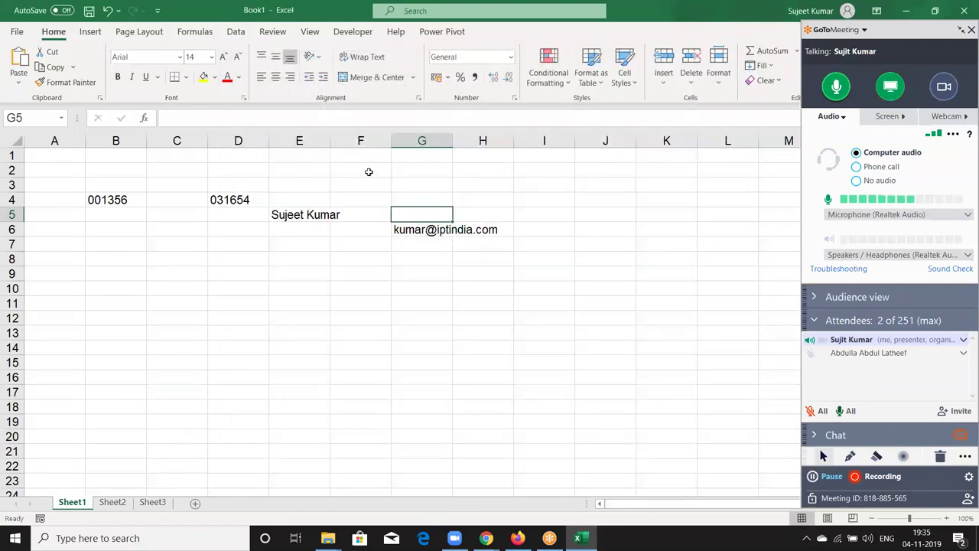
key(ctrl+s)
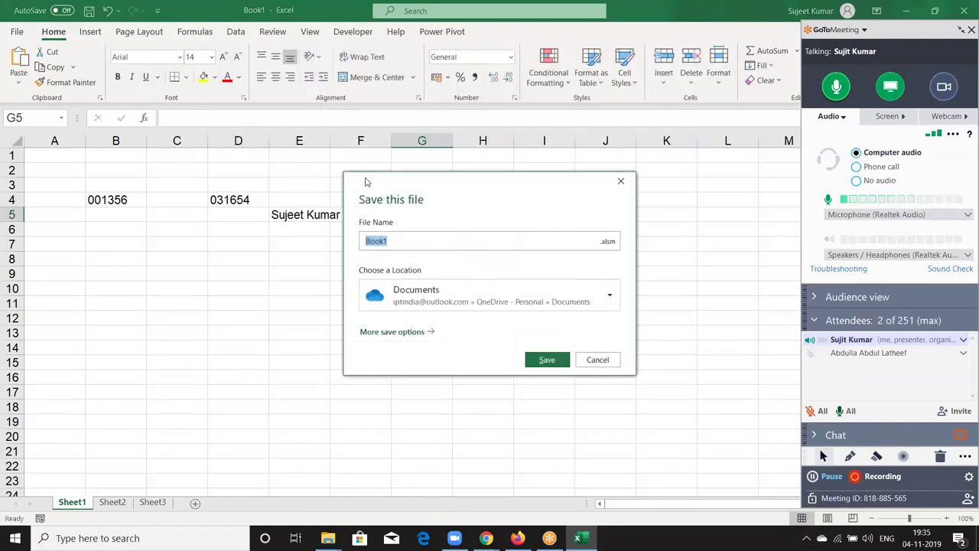
click(402, 308)
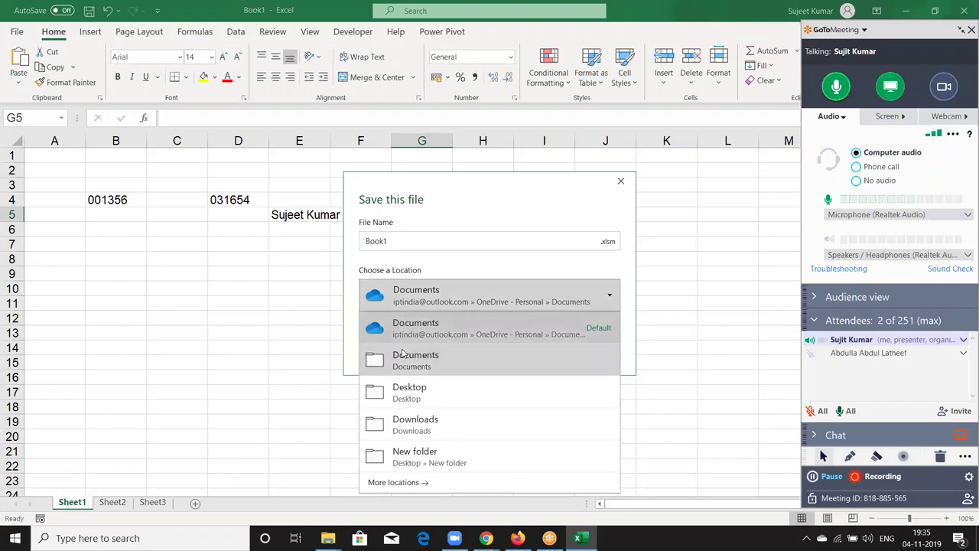
click(433, 356)
click(547, 359)
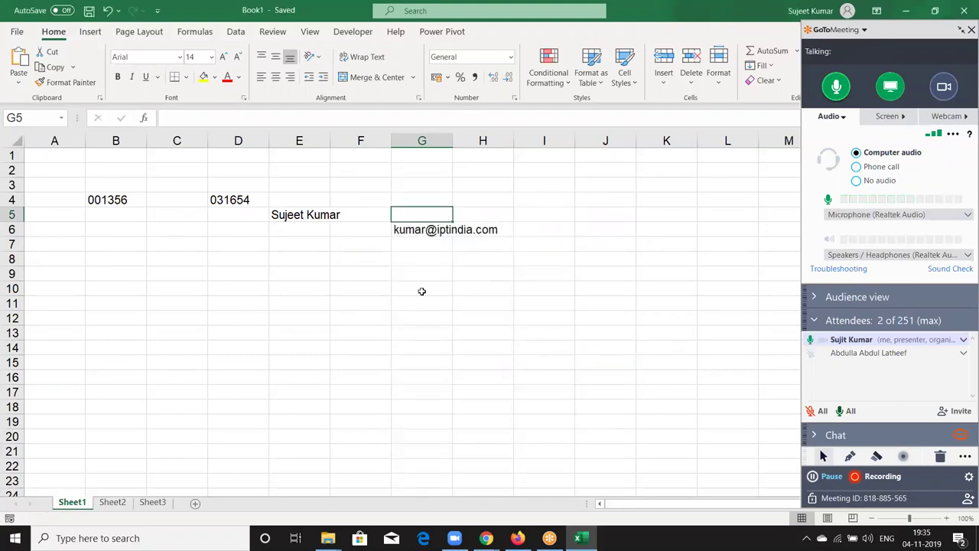
click(359, 175)
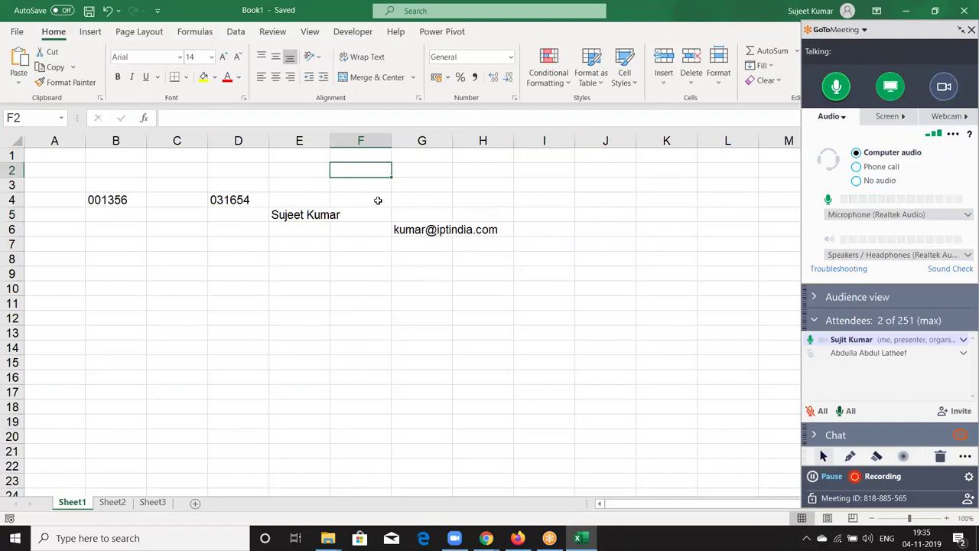
Browse the This PC Save As dialog, trying the Excel Workbook type, then cancel
click(348, 241)
click(17, 32)
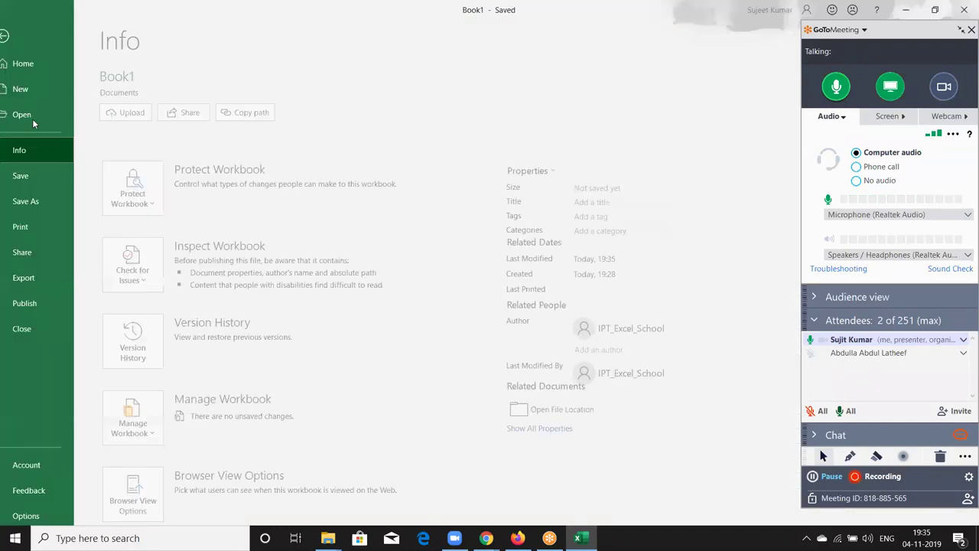
click(62, 200)
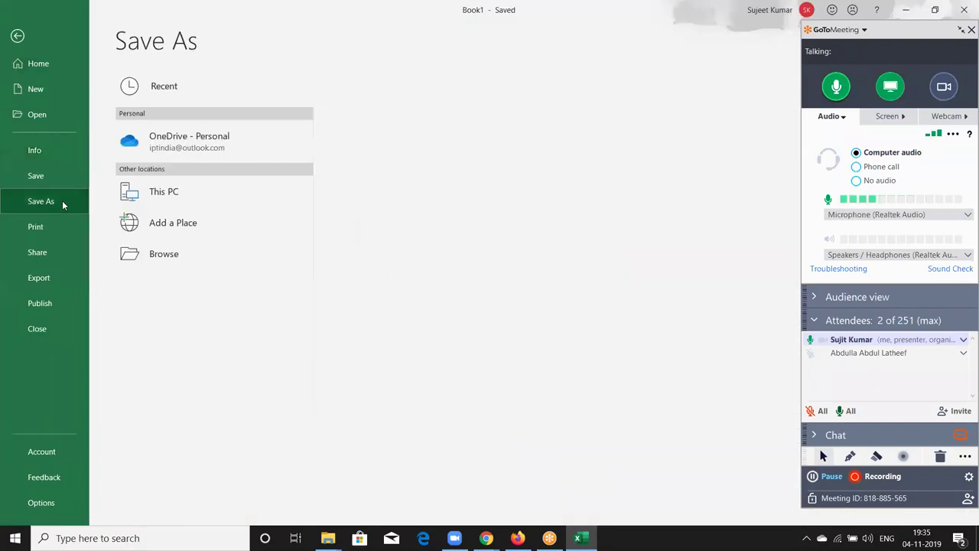
click(162, 263)
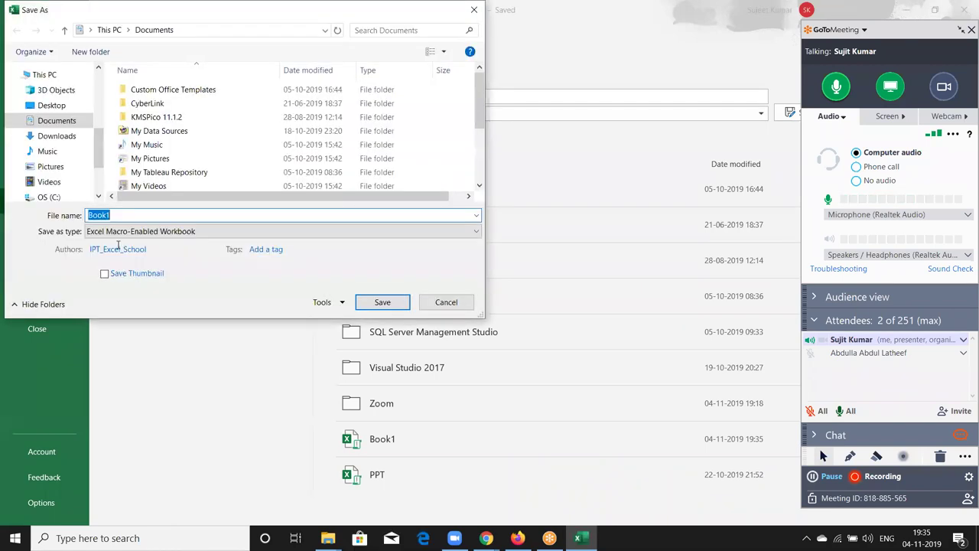
click(98, 234)
click(99, 244)
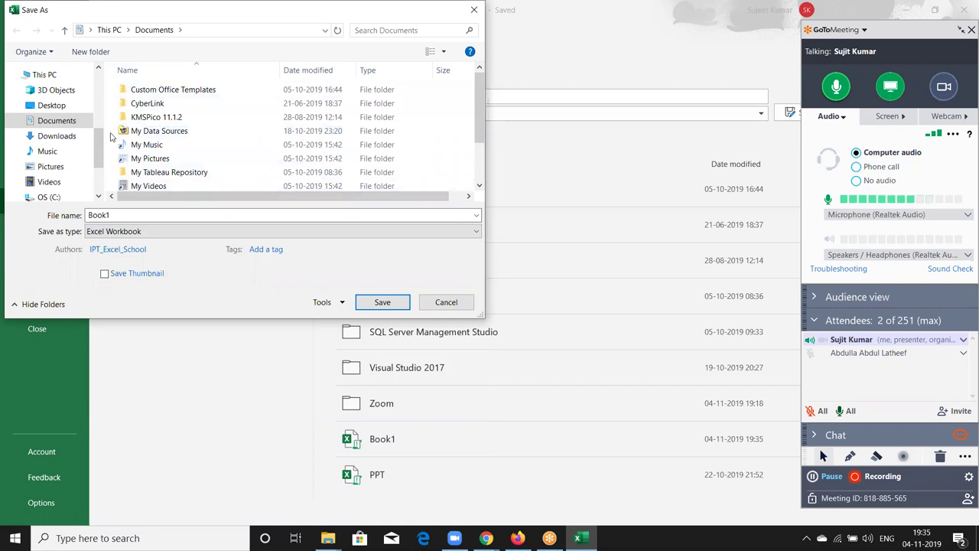
click(215, 34)
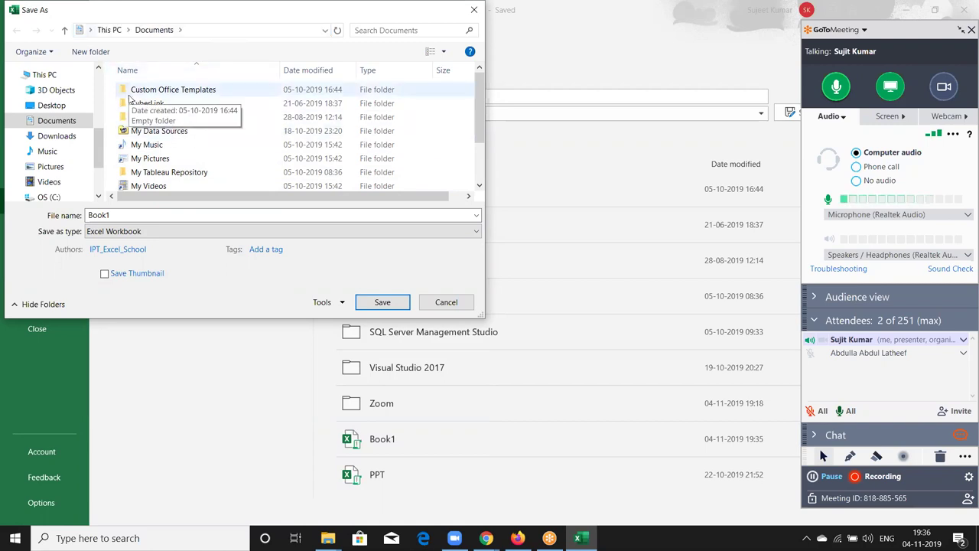
click(116, 237)
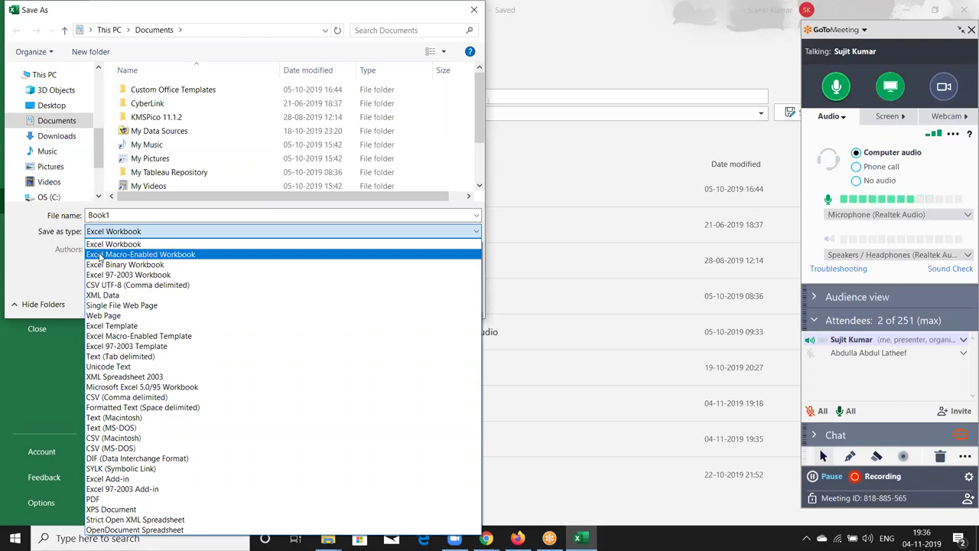
key(Escape)
key(Escape)
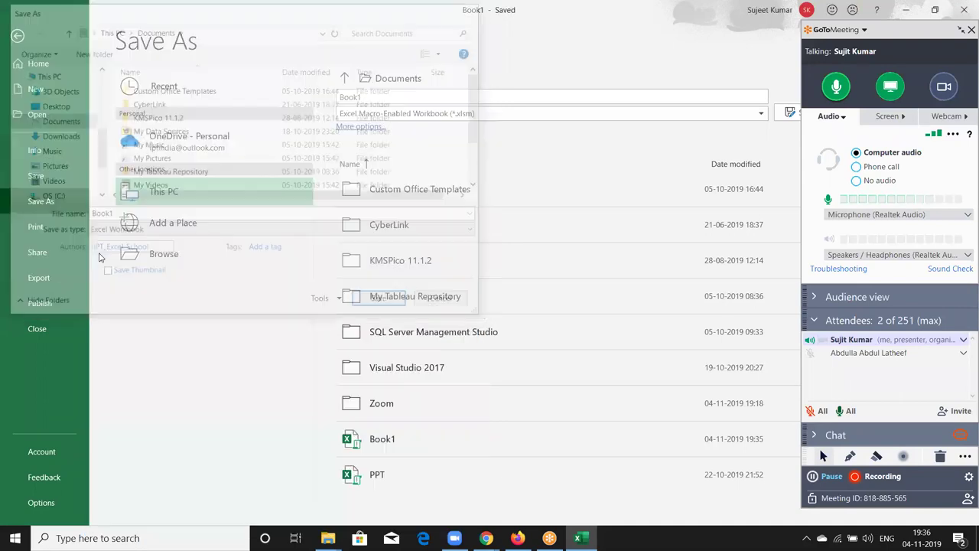
Keep Excel Macro-Enabled Workbook as the default save format and select the default file location
click(42, 504)
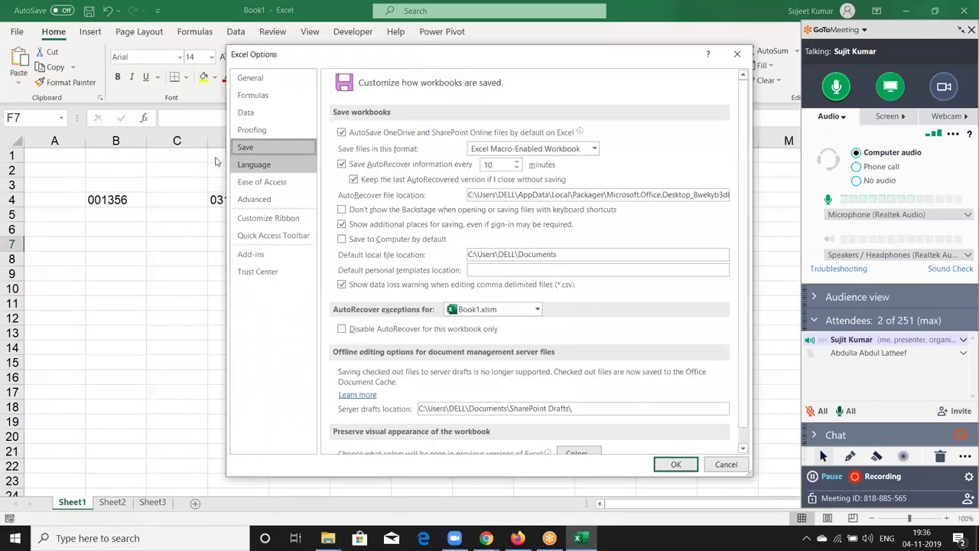
click(474, 150)
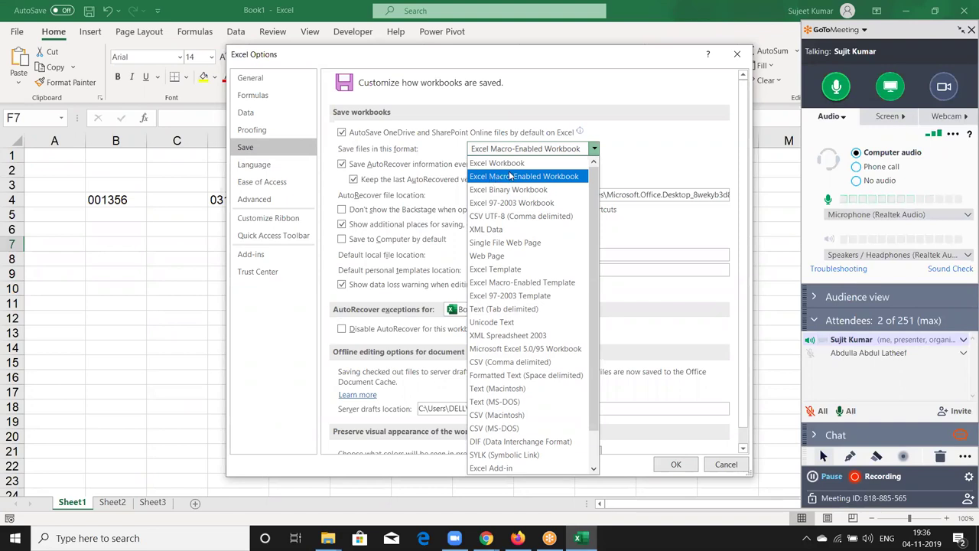
click(511, 176)
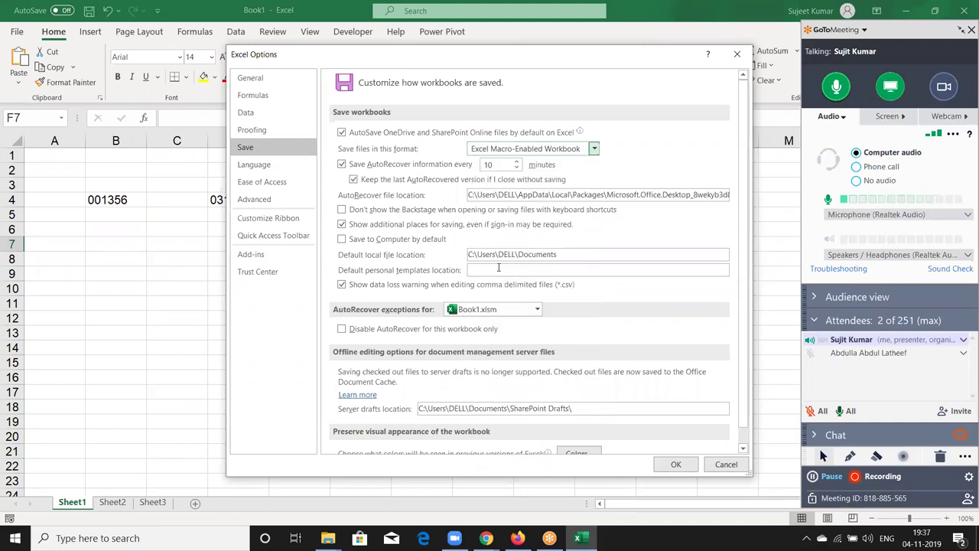
drag(555, 255, 414, 257)
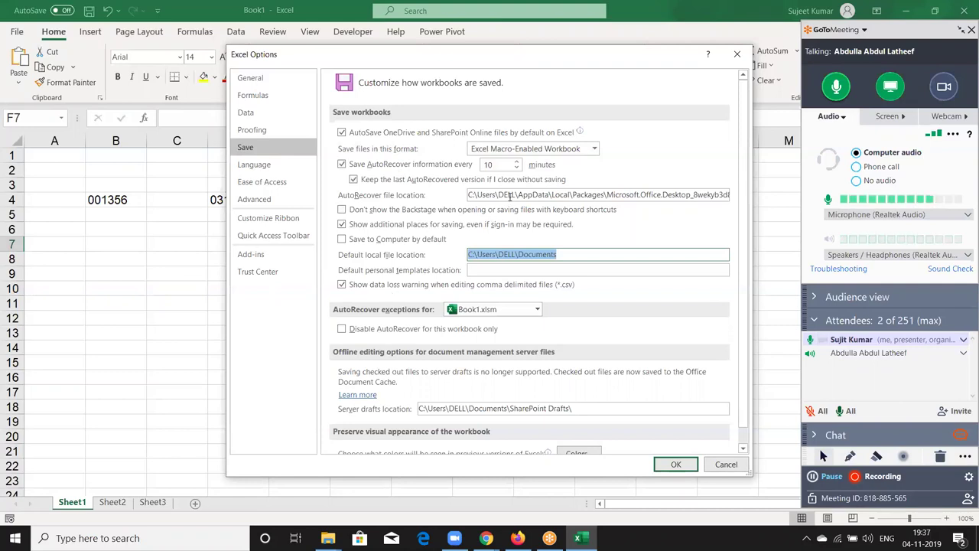
Review the 10-minute AutoRecover interval, AutoRecover file location and Book1.xlsm exceptions list
double_click(500, 163)
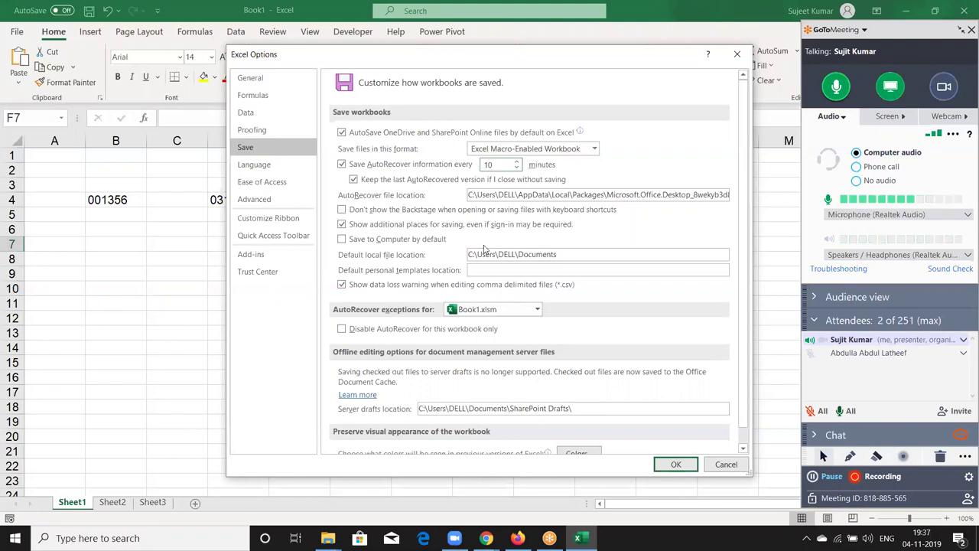
drag(468, 194, 755, 193)
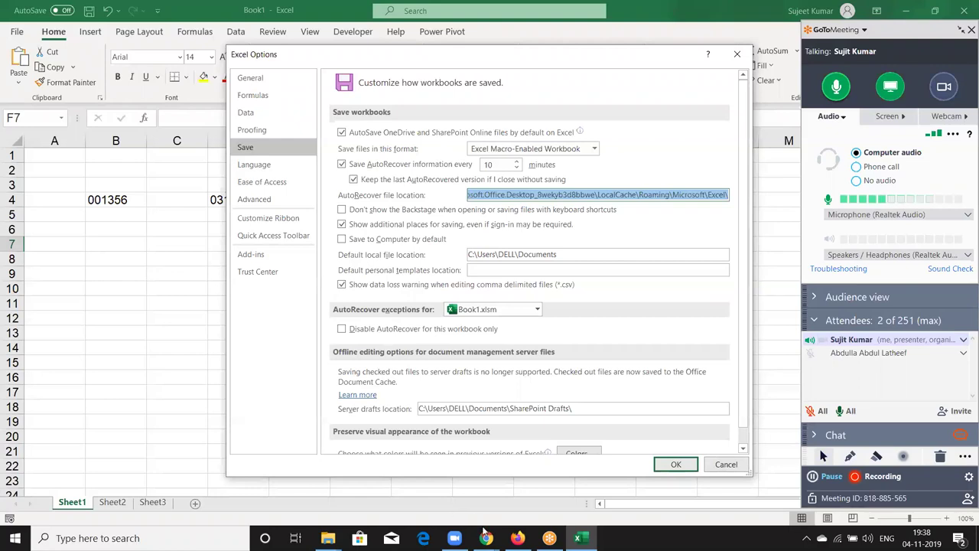
click(539, 310)
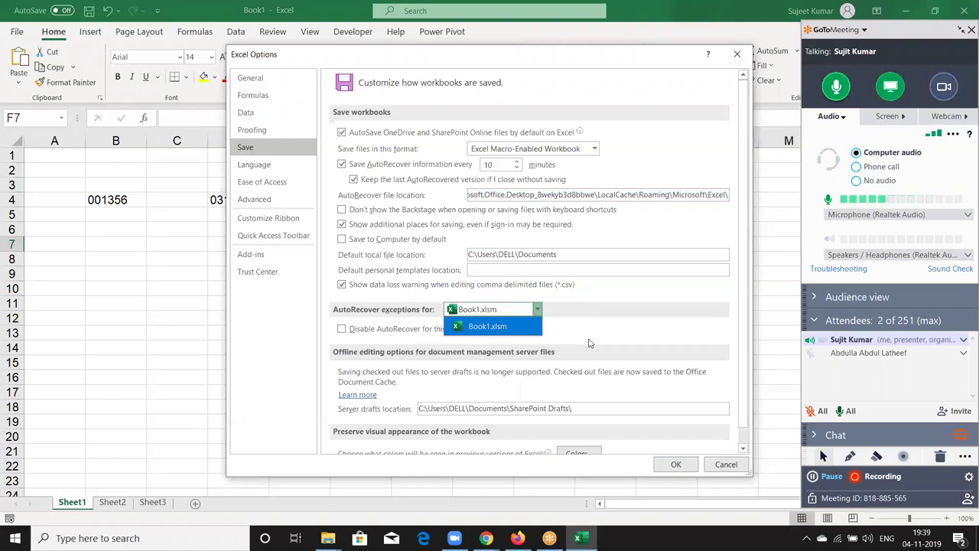
click(502, 326)
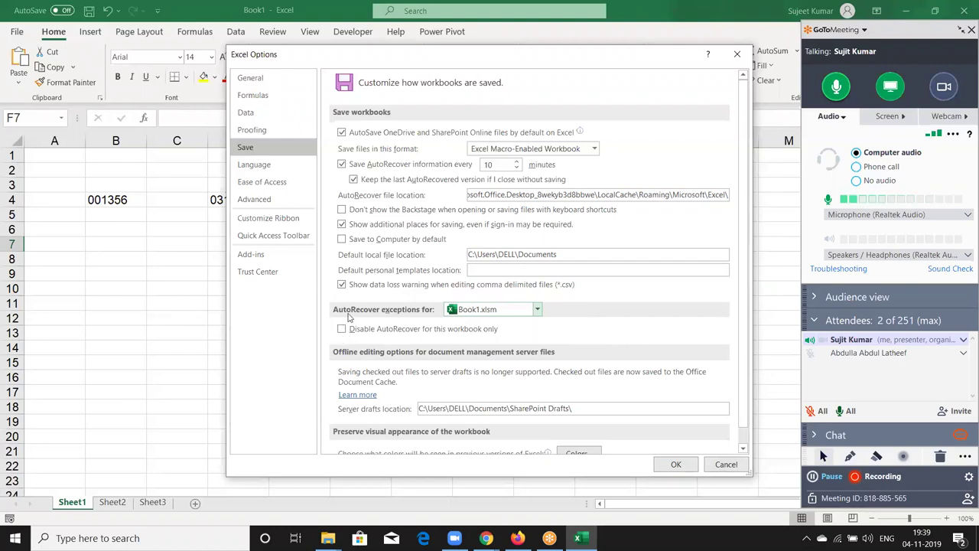
Look through the Language and Ease of Access pages, then go to Advanced options
click(257, 179)
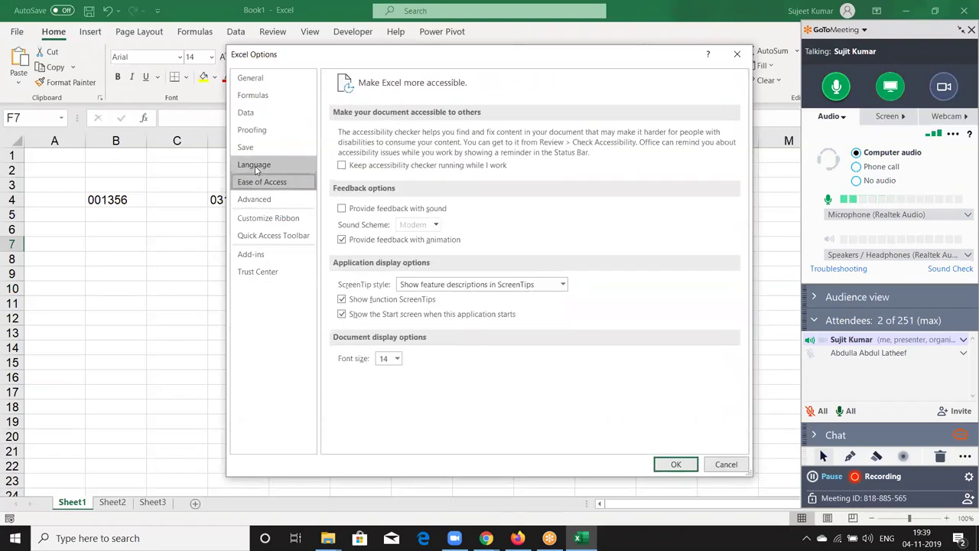
click(257, 166)
click(261, 182)
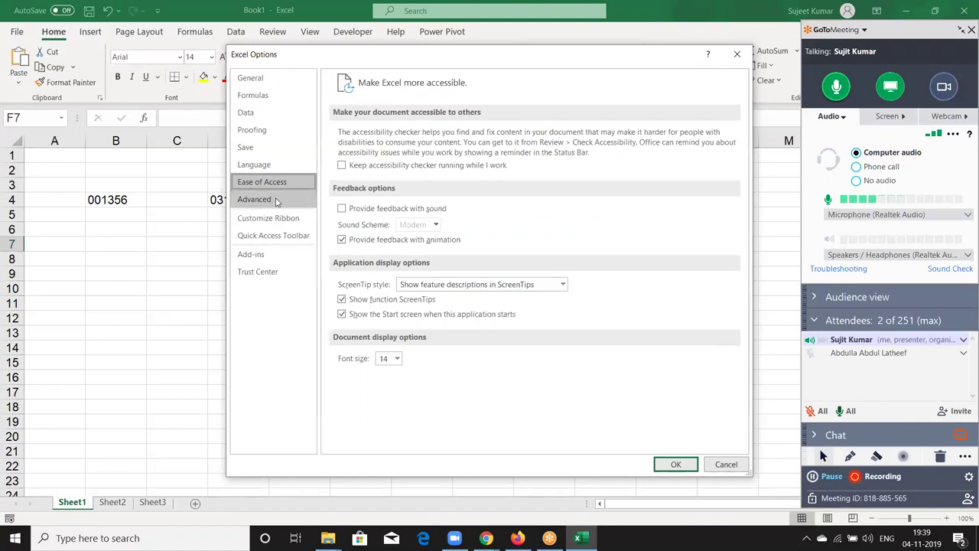
click(278, 200)
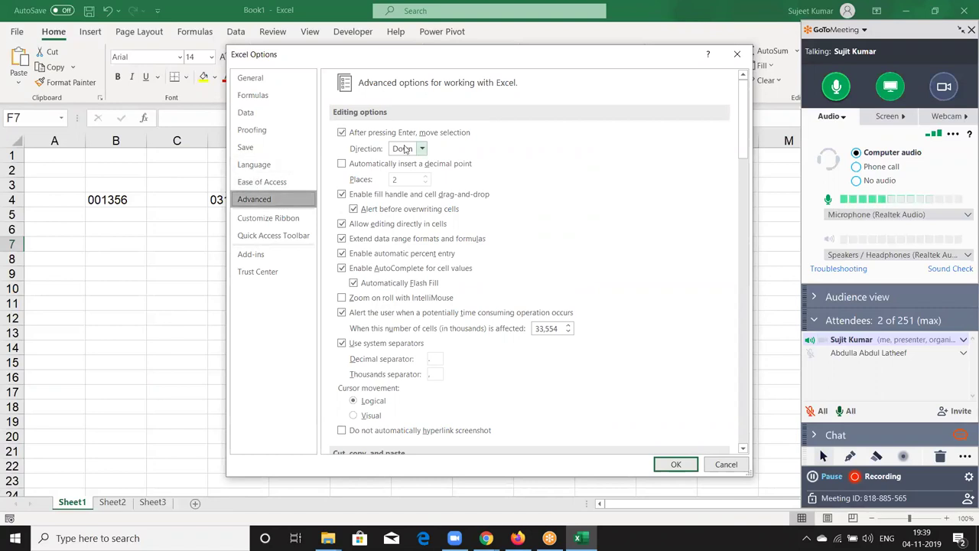
drag(455, 67, 628, 46)
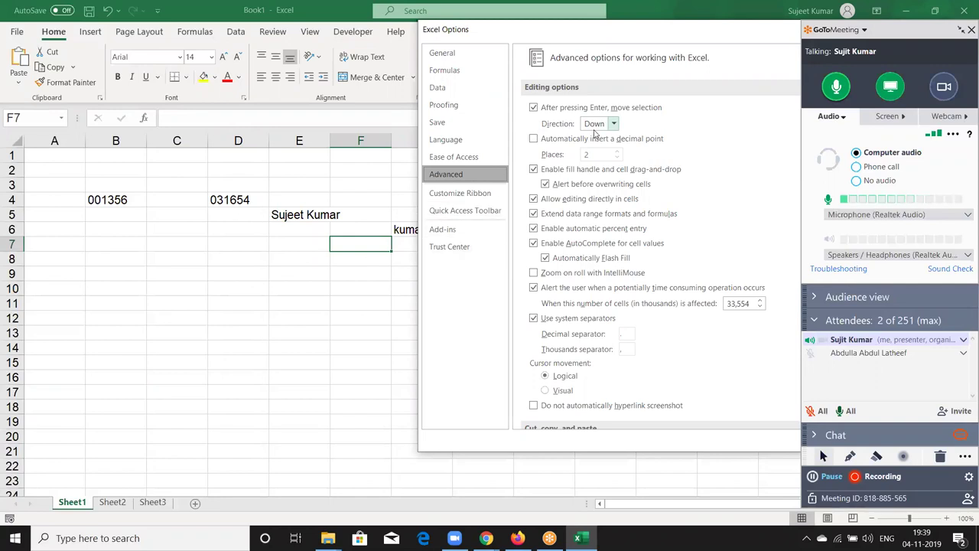
Keep the Enter direction as Down, tick automatic decimal point with 2 places, and confirm
click(596, 124)
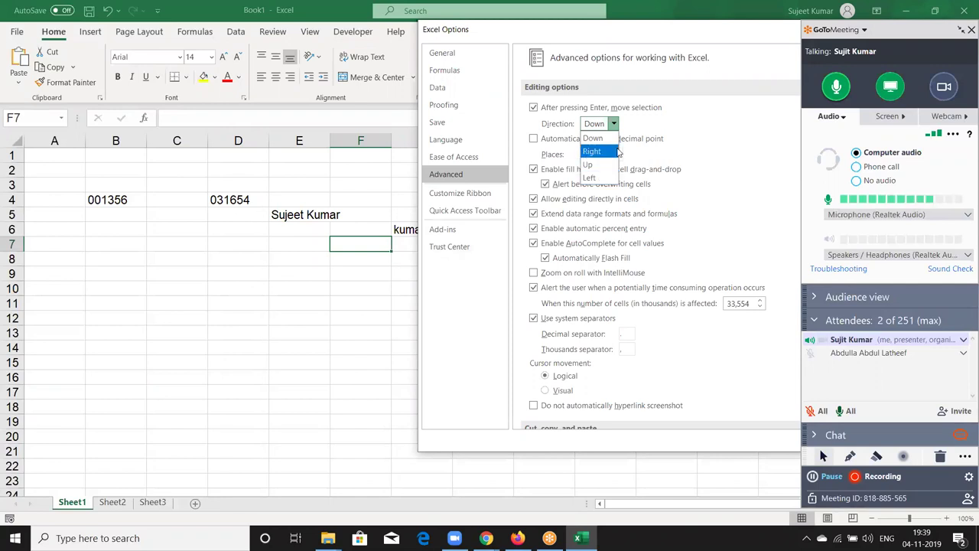
click(680, 154)
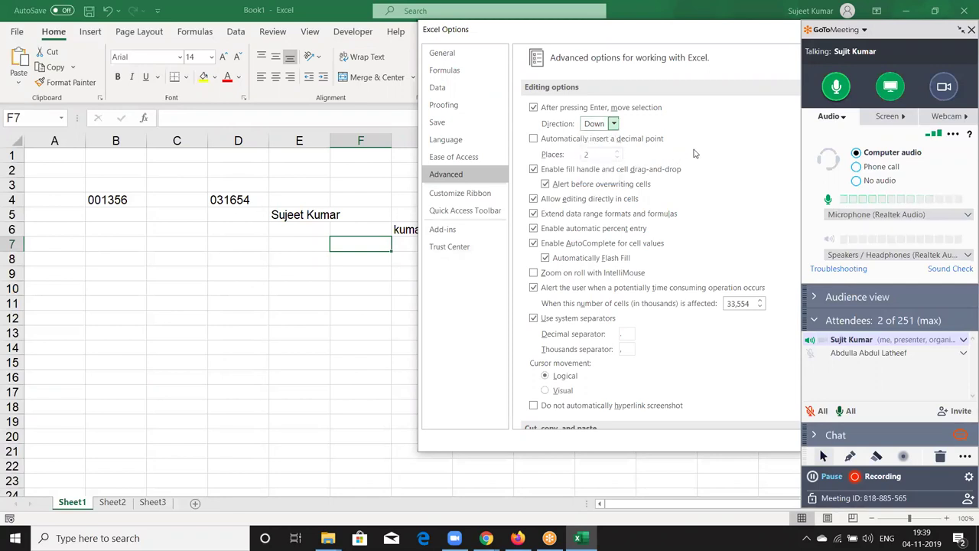
click(556, 141)
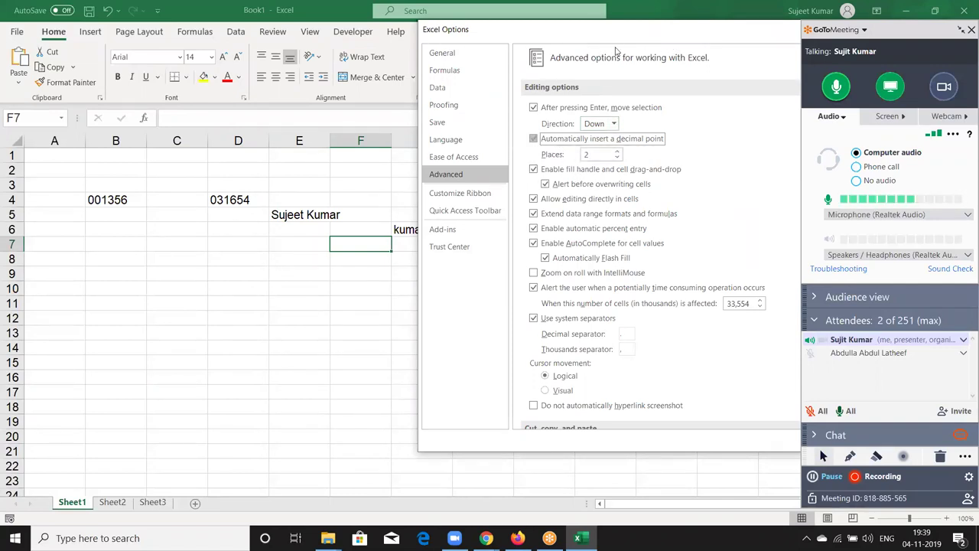
drag(604, 40, 342, 69)
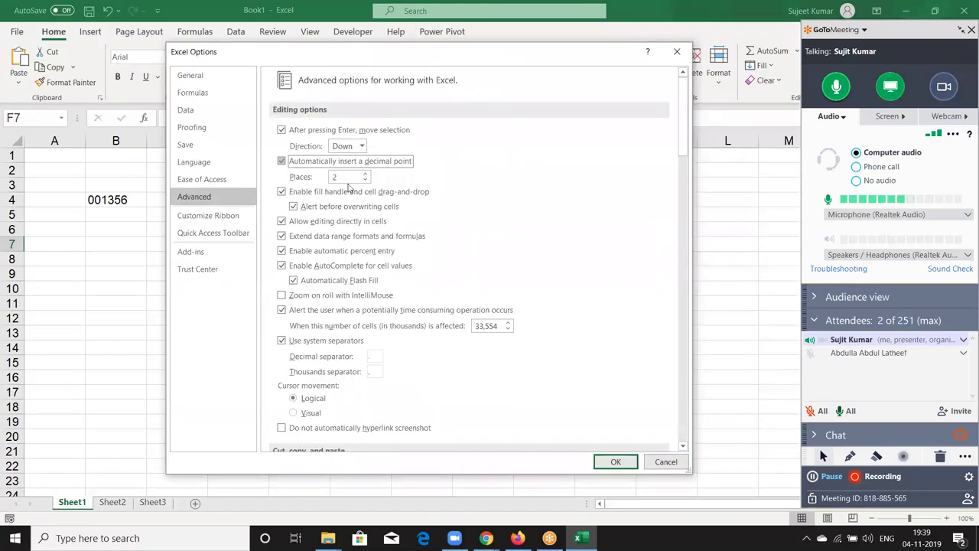
click(616, 461)
Enter 100 in E9 and 500 in F9, which show as 1 and 5
click(288, 273)
text(100)
key(Return)
click(285, 274)
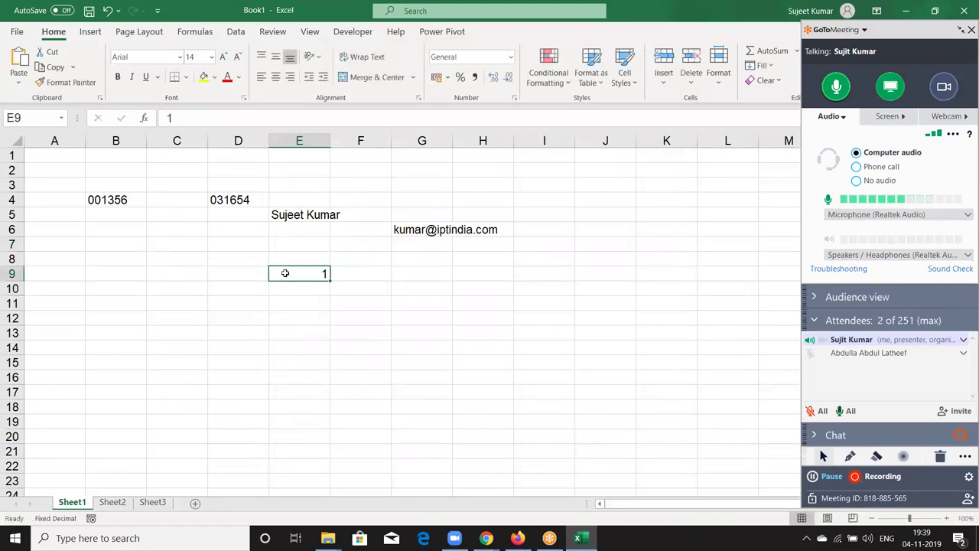
key(Right)
text(500)
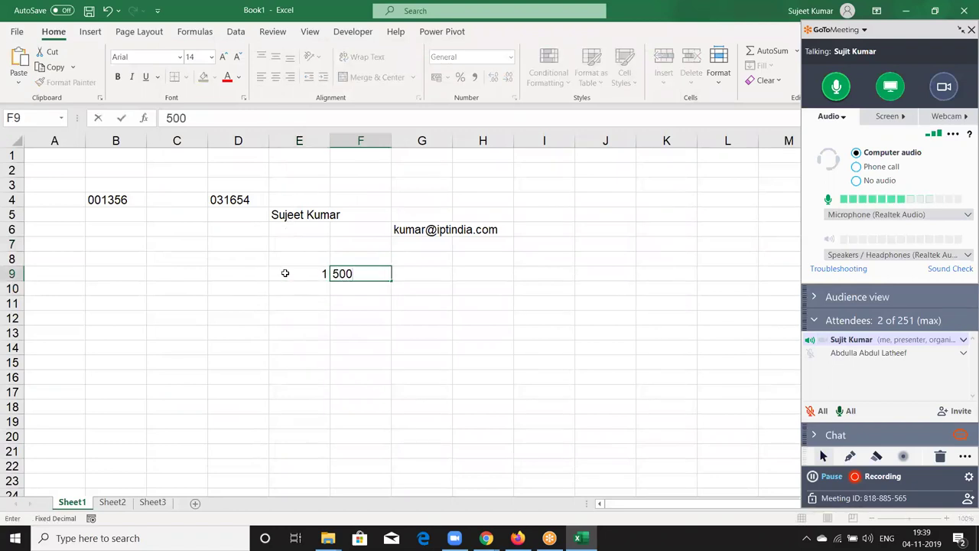
key(Return)
key(Up)
Enter 5000 in G9 and 50 in H9, which show as 50 and 0.5
key(Right)
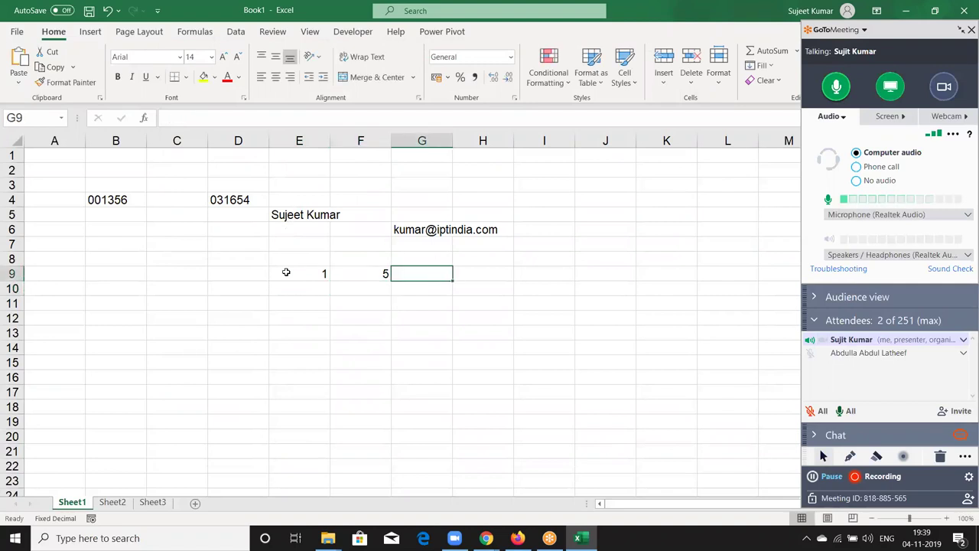
text(5000)
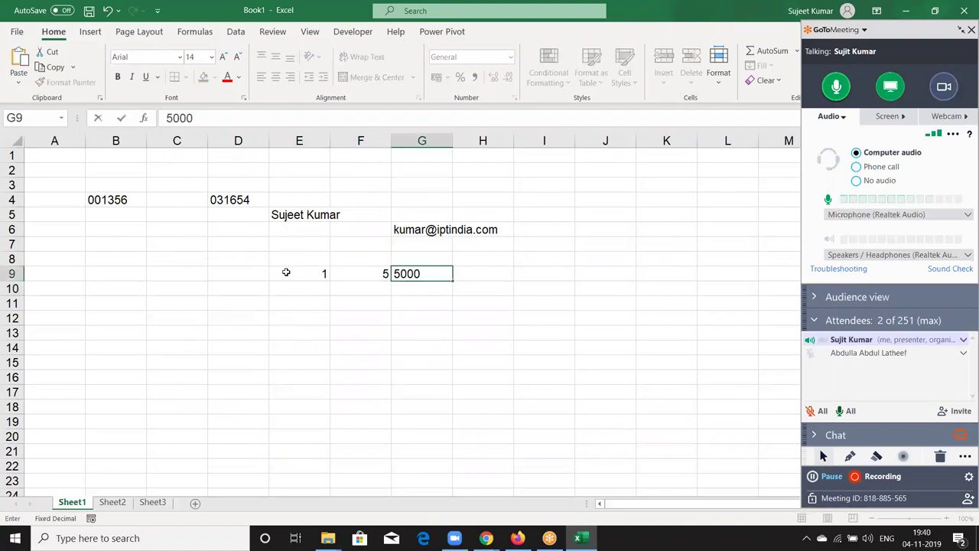
key(Return)
key(Up)
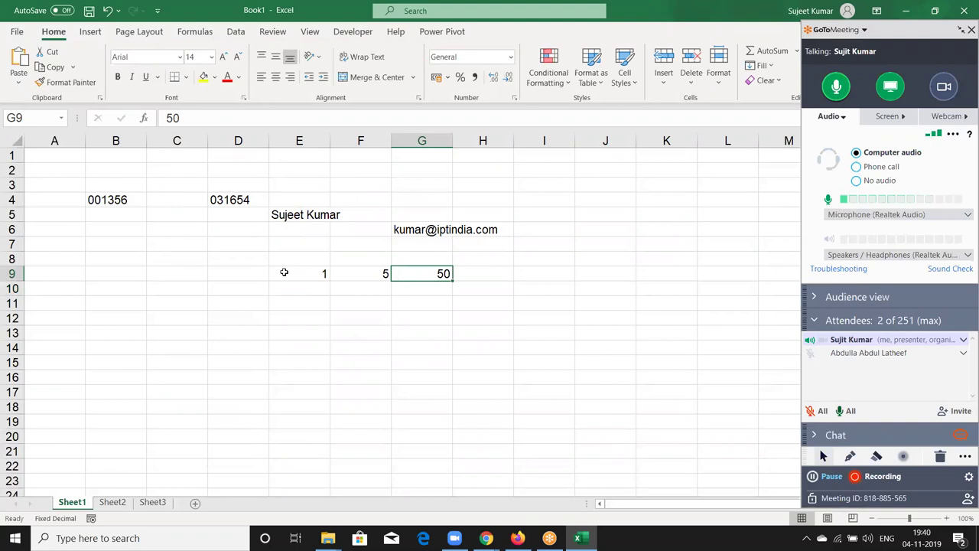
key(Right)
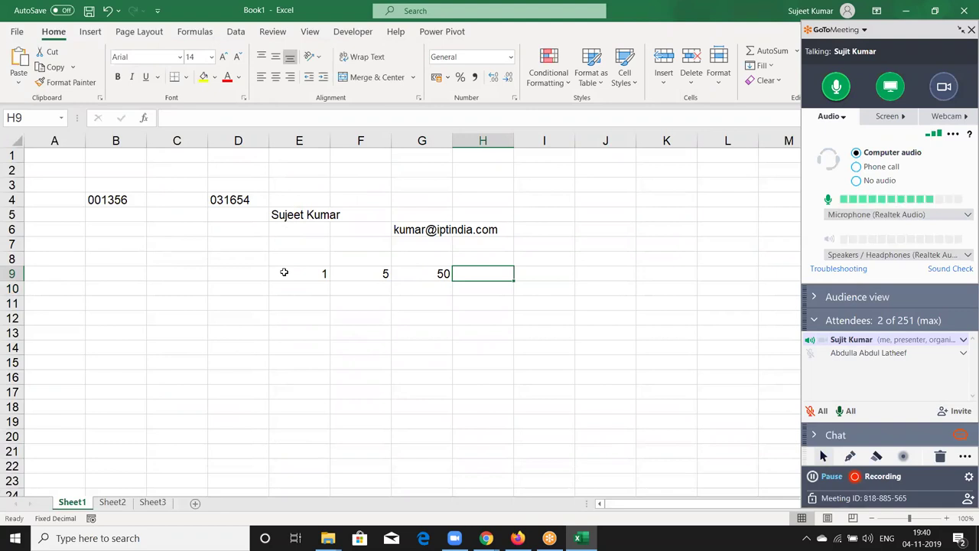
text(50)
key(Tab)
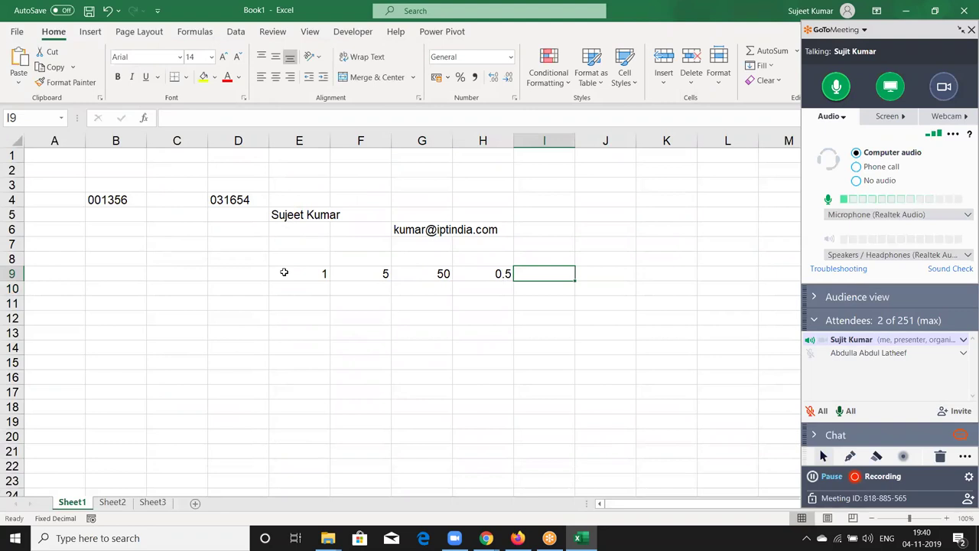
key(Left)
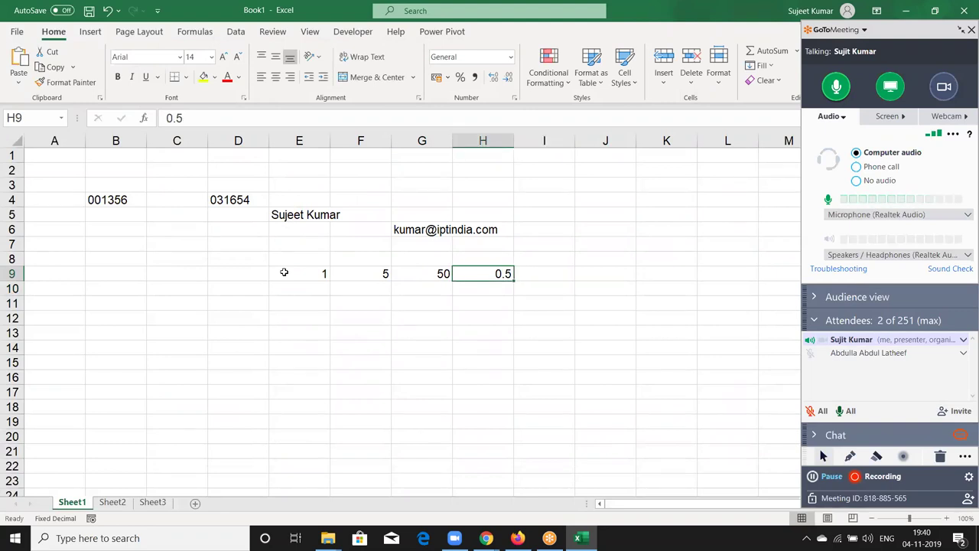
Untick 'Automatically insert a decimal point' in Advanced options and move the dialog aside
click(17, 31)
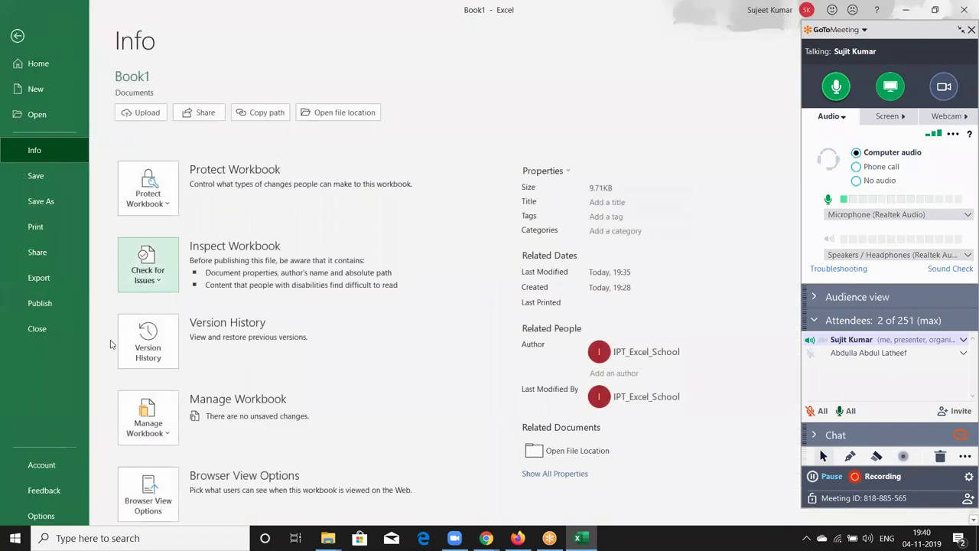
click(41, 515)
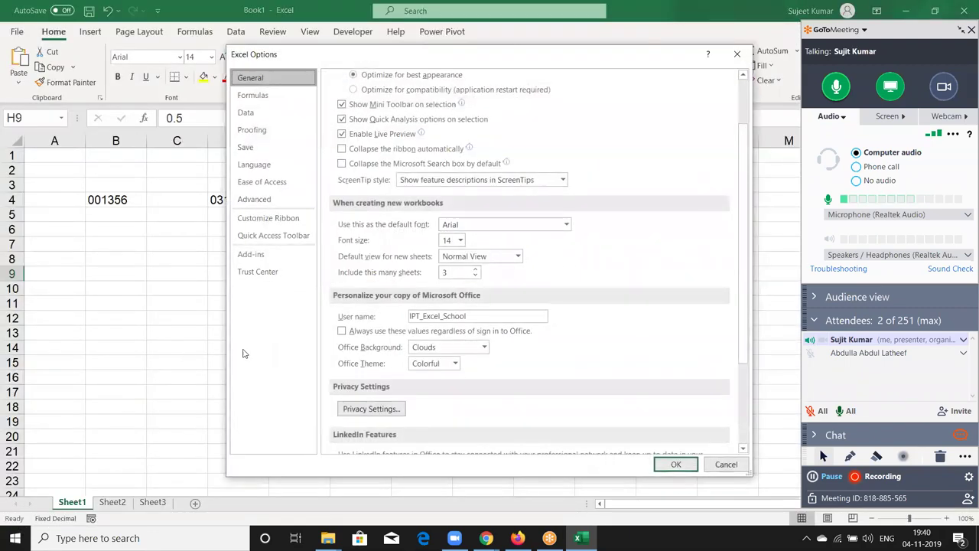
click(255, 199)
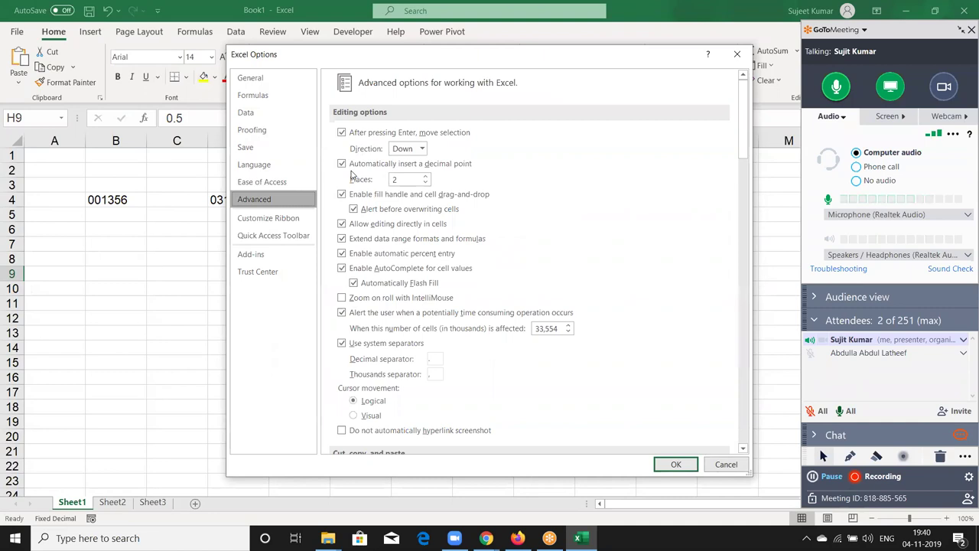
click(345, 165)
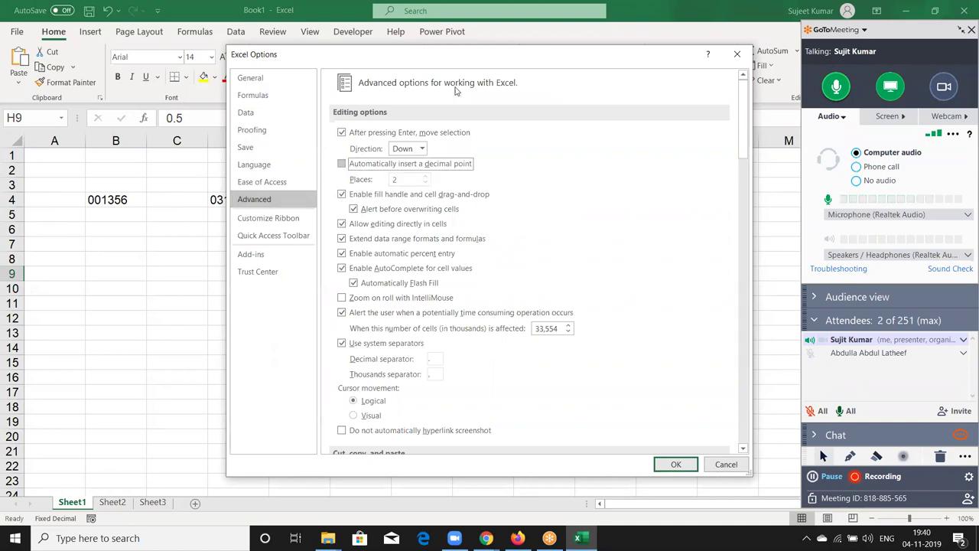
drag(474, 63, 808, 51)
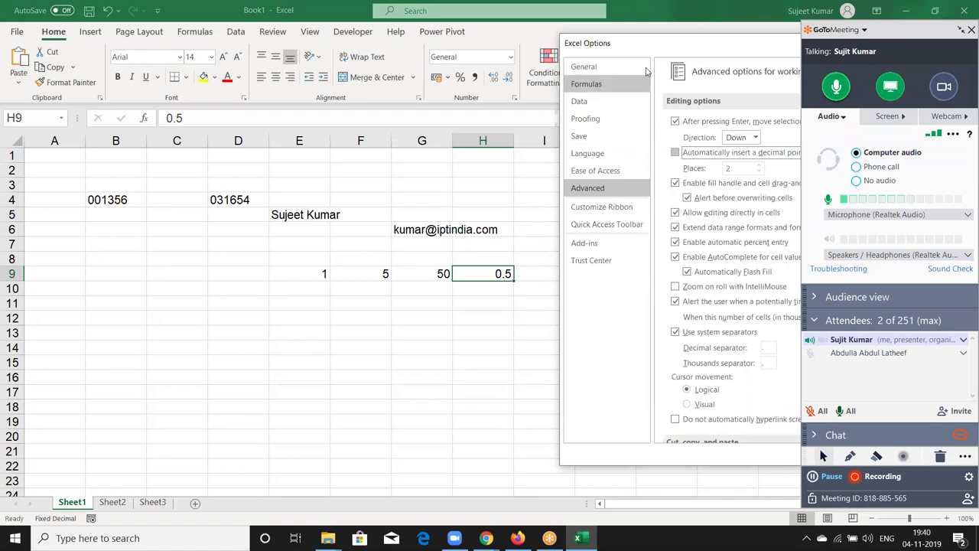
drag(641, 46, 389, 61)
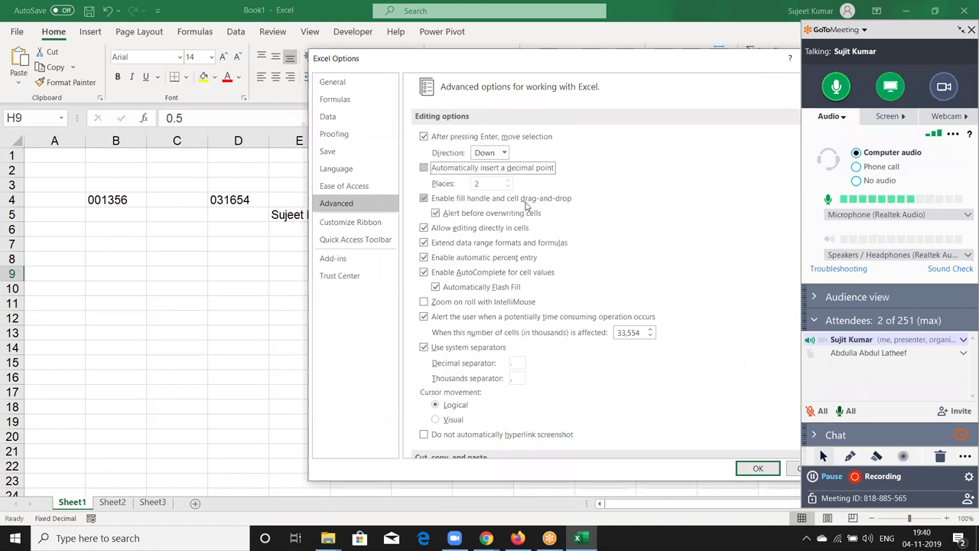
click(425, 201)
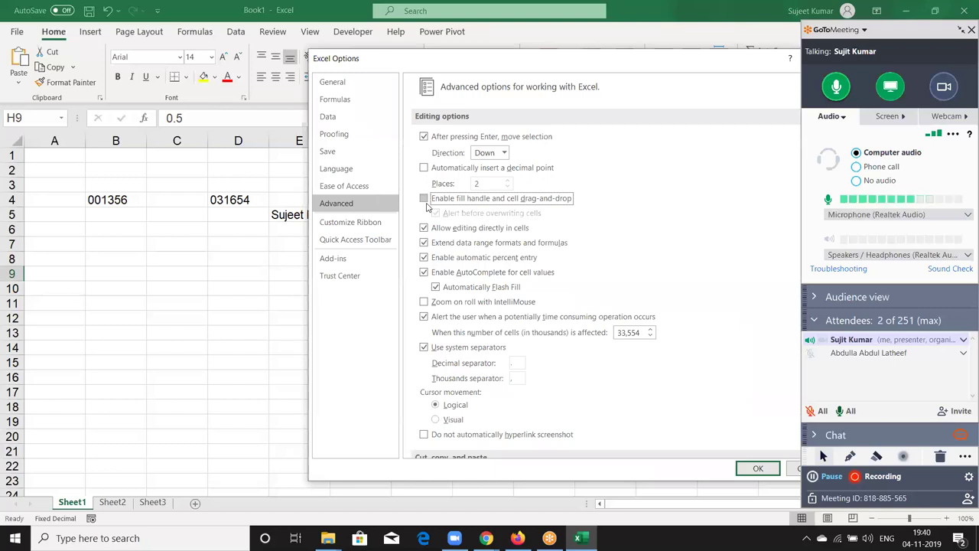
click(424, 199)
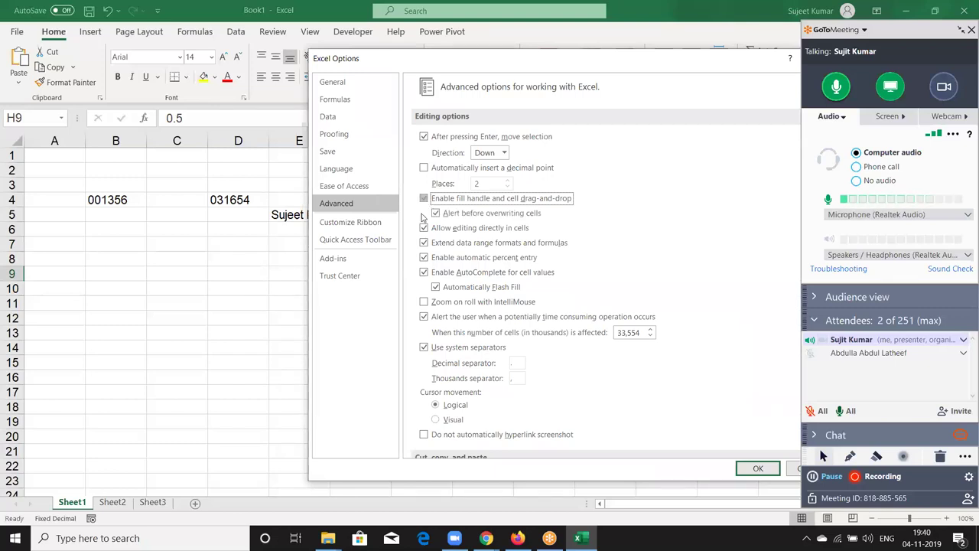
scroll(407, 317, down, 3)
scroll(407, 318, down, 3)
scroll(436, 321, down, 3)
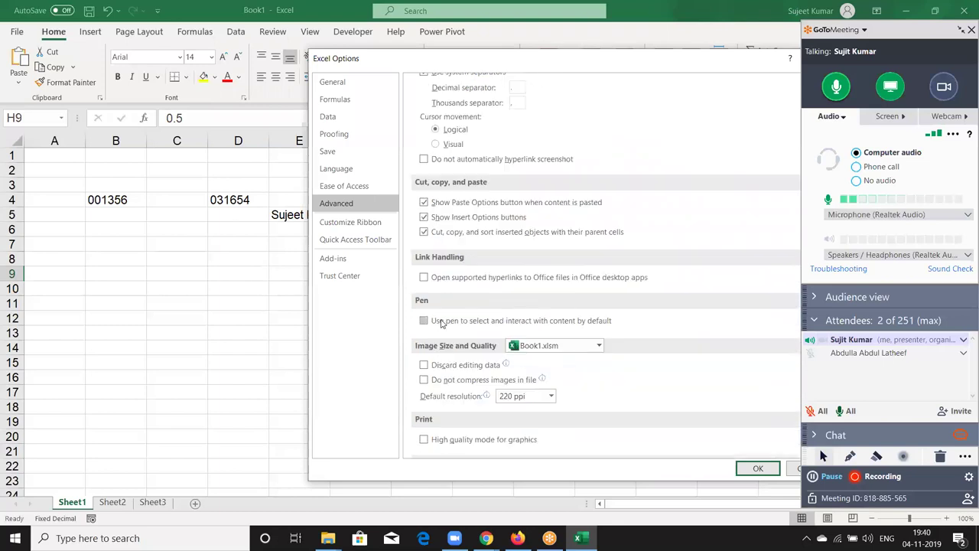
scroll(466, 280, down, 2)
scroll(466, 280, down, 3)
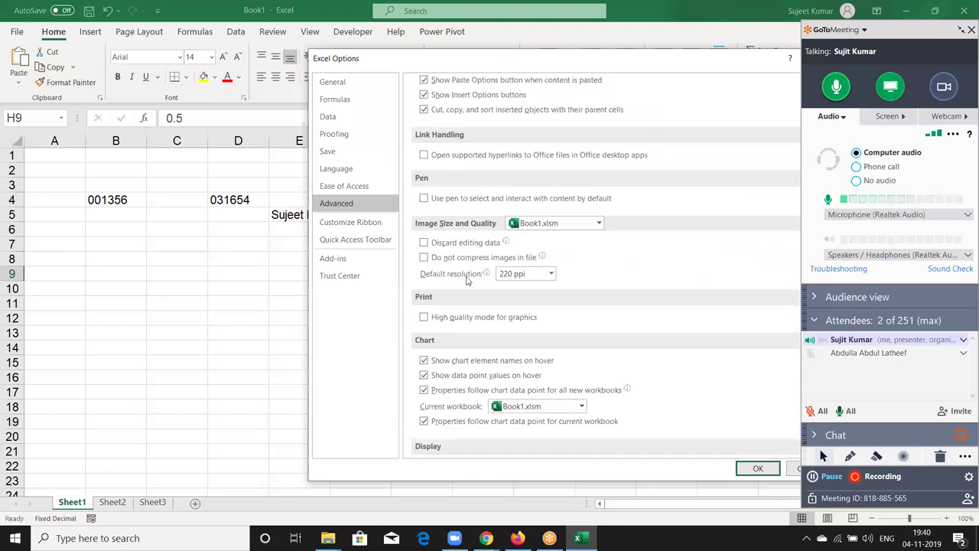
scroll(466, 280, down, 3)
scroll(553, 325, down, 3)
scroll(552, 325, down, 2)
scroll(558, 323, down, 2)
scroll(541, 344, down, 2)
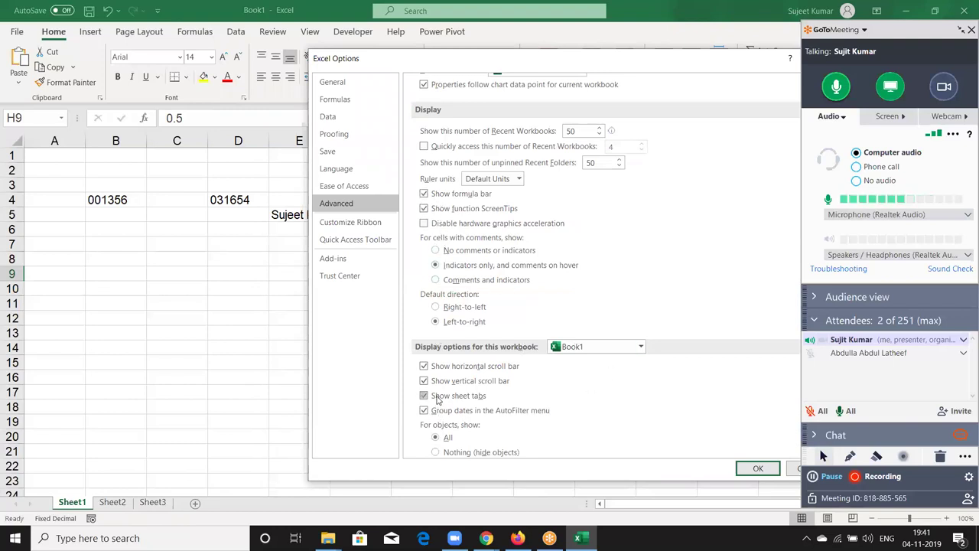
Untick Show formula bar, tick Show sheet right-to-left for Sheet1, and apply with OK
click(424, 195)
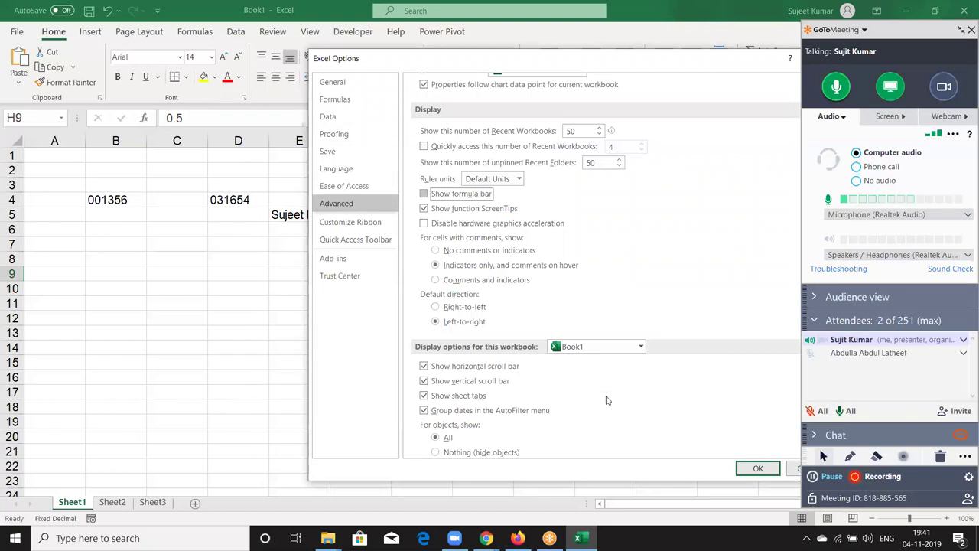
scroll(602, 405, down, 1)
scroll(601, 405, down, 2)
scroll(601, 406, down, 2)
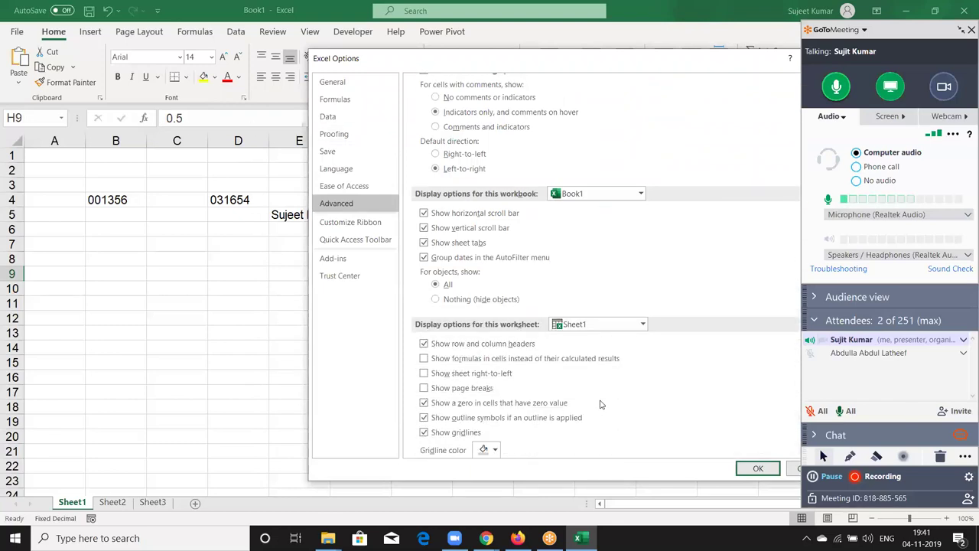
scroll(602, 405, down, 2)
scroll(592, 391, down, 2)
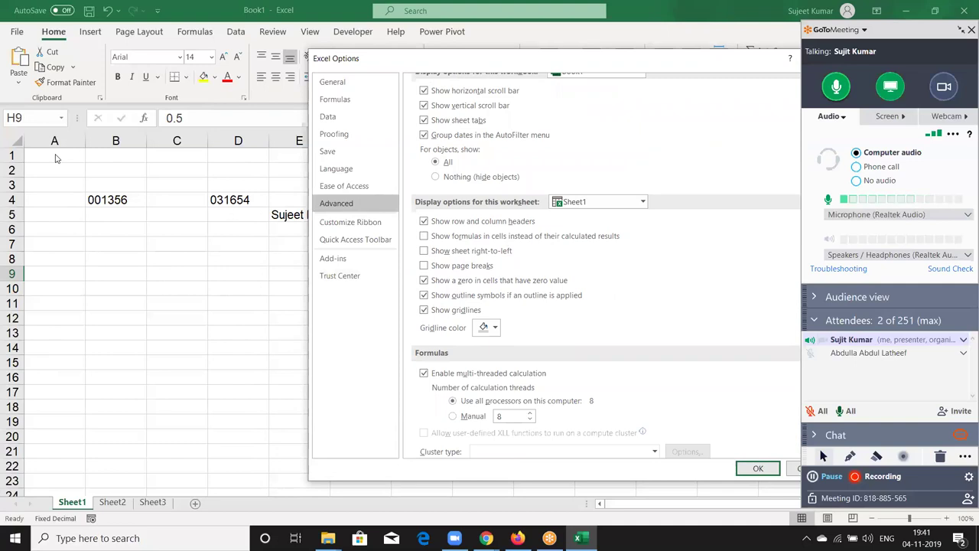
click(426, 252)
click(758, 468)
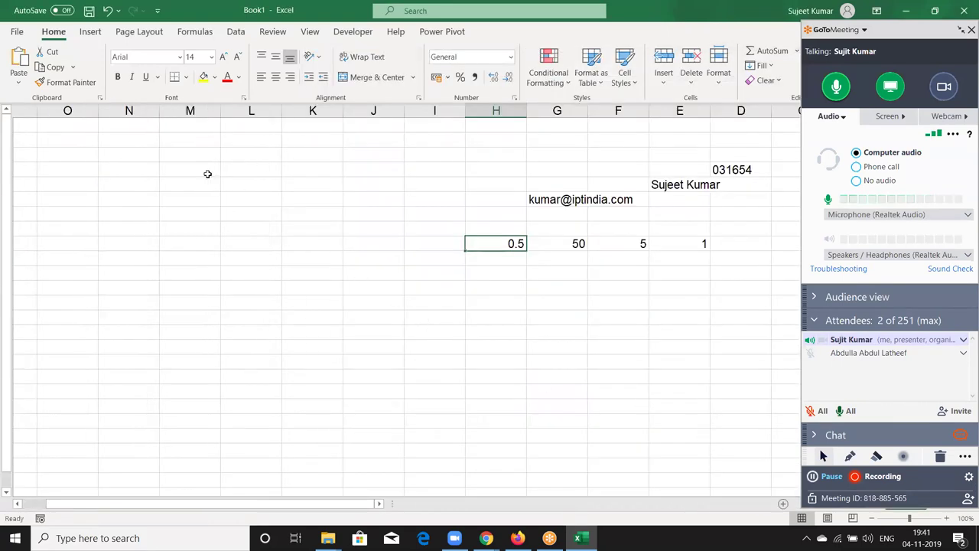
Reopen the Advanced page of Excel Options and scroll down to the sheet display settings
click(11, 34)
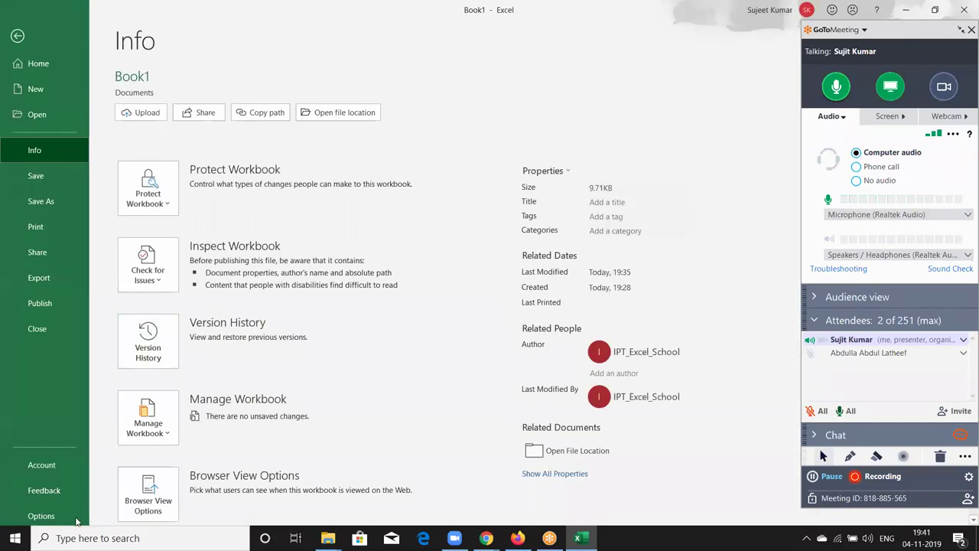
click(41, 516)
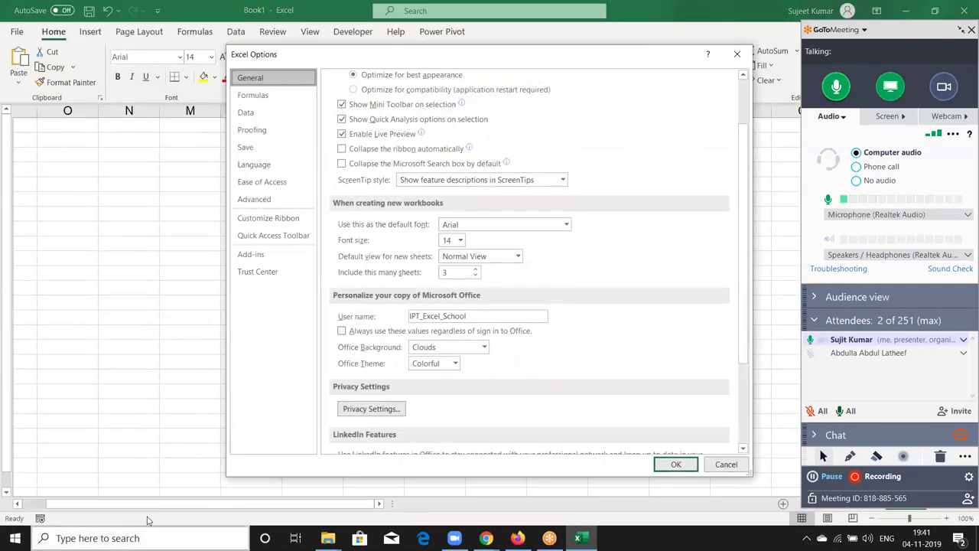
click(254, 199)
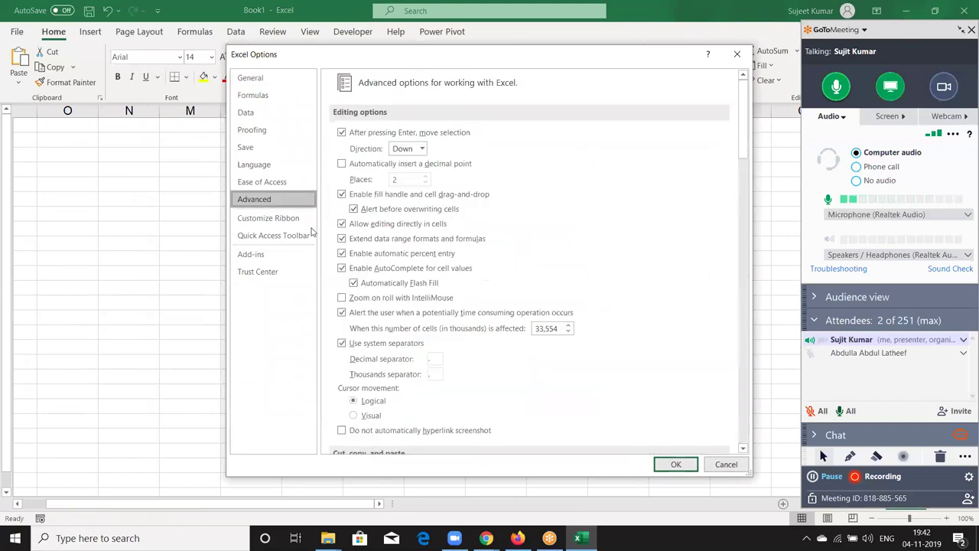
scroll(539, 376, down, 3)
scroll(539, 377, down, 2)
scroll(539, 377, down, 3)
scroll(540, 375, down, 2)
scroll(538, 374, down, 2)
scroll(538, 373, down, 2)
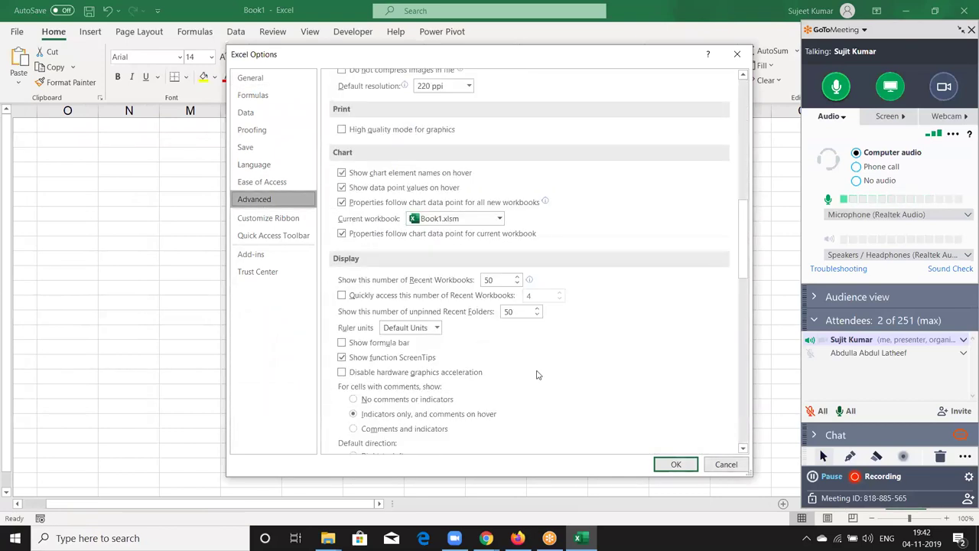
scroll(537, 374, down, 3)
scroll(538, 374, down, 3)
scroll(537, 375, down, 2)
scroll(536, 375, down, 2)
scroll(536, 375, down, 1)
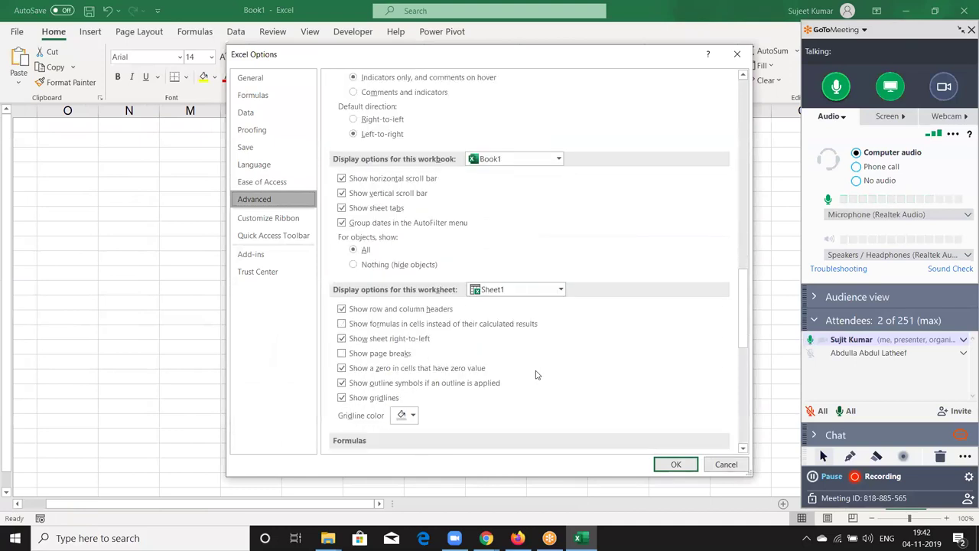
Toggle the right-to-left sheet display, keeping Book1 and Sheet1 as the targets
click(354, 345)
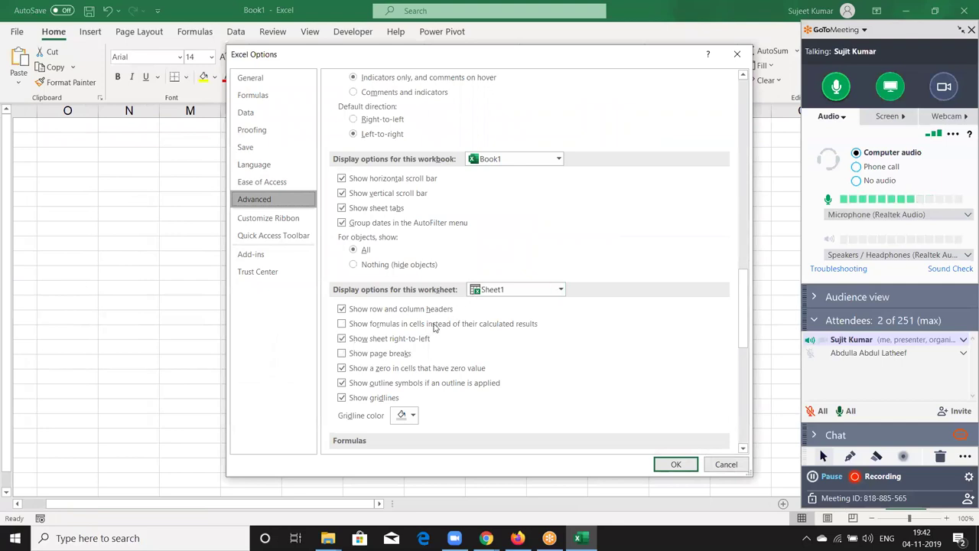
click(419, 344)
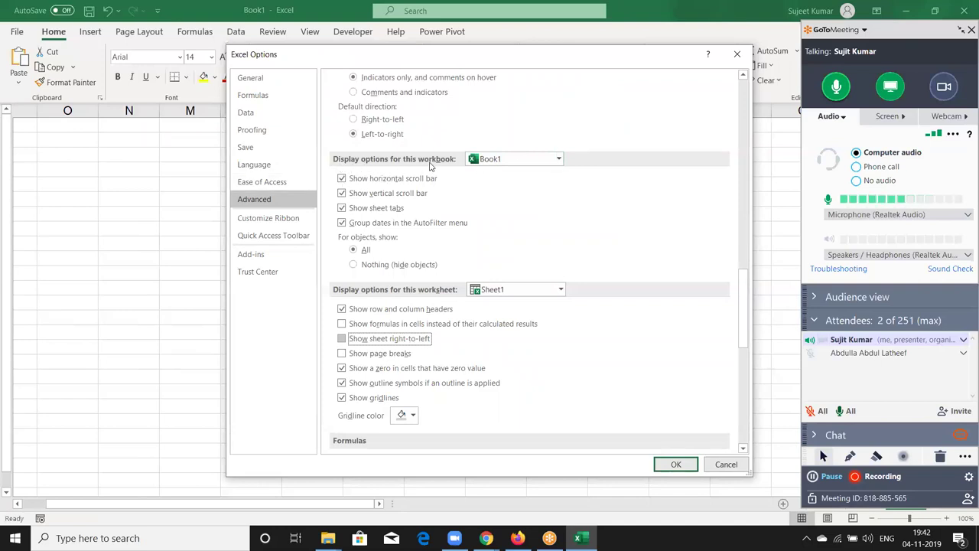
click(514, 161)
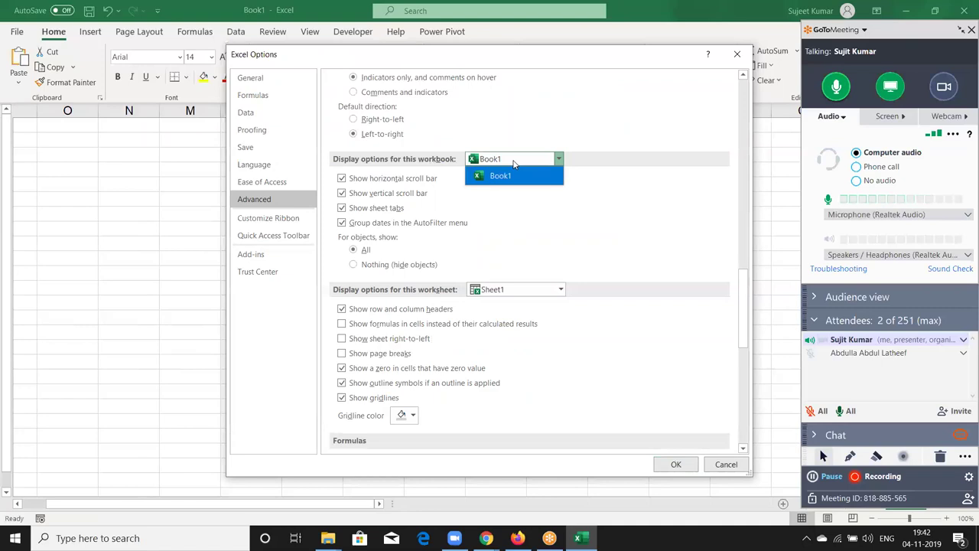
click(505, 175)
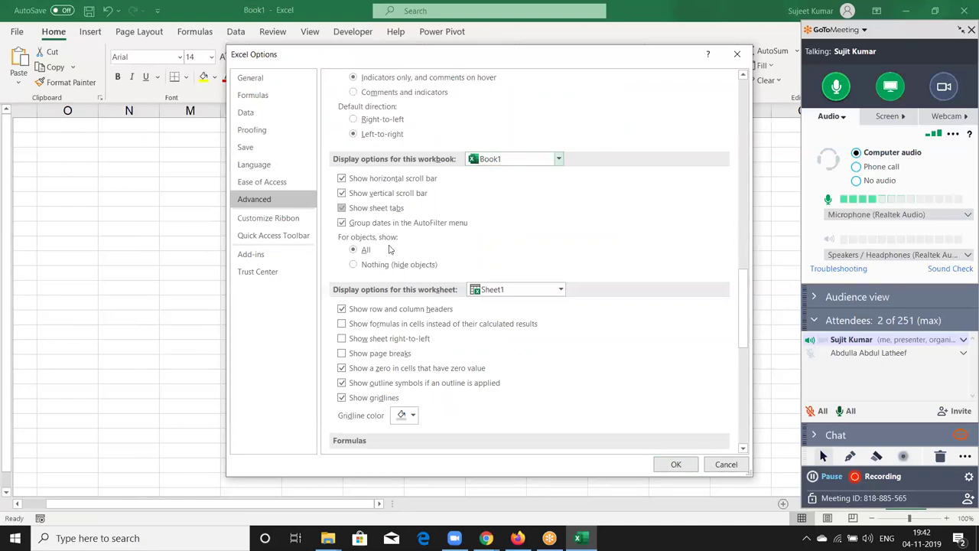
click(494, 294)
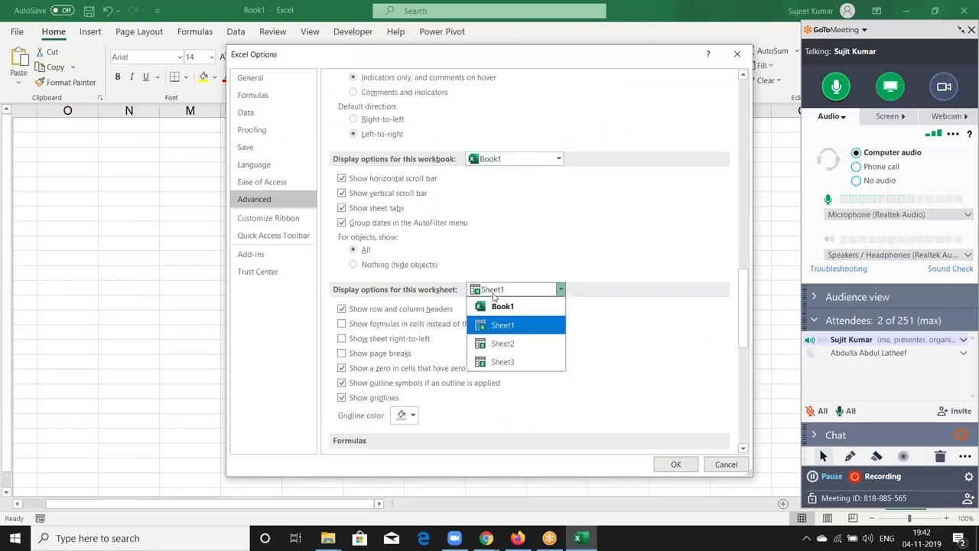
click(502, 325)
View the Custom Lists editor, close Options without saving, and create a new blank workbook
scroll(527, 355, down, 2)
scroll(527, 356, down, 1)
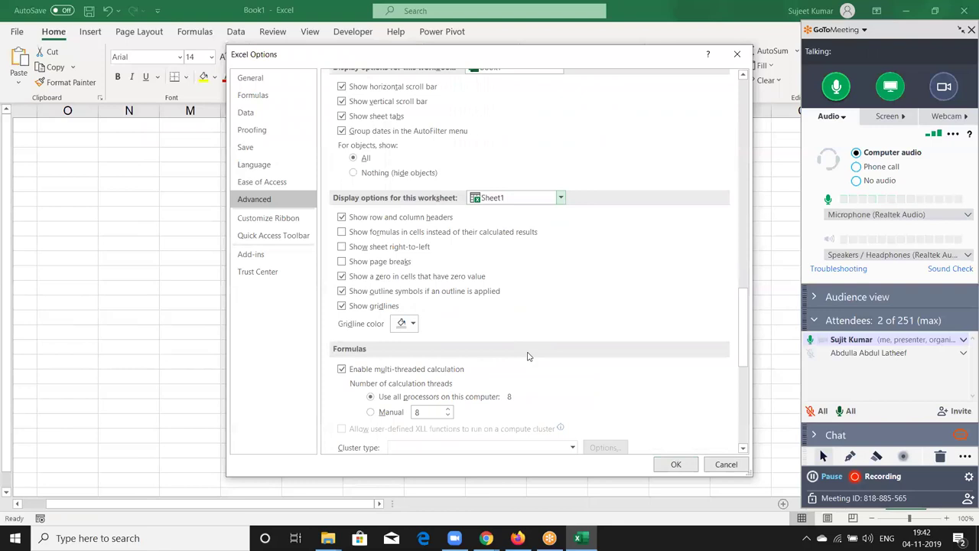
scroll(527, 356, down, 2)
scroll(528, 356, down, 3)
scroll(553, 365, down, 2)
scroll(551, 365, down, 2)
scroll(550, 365, down, 1)
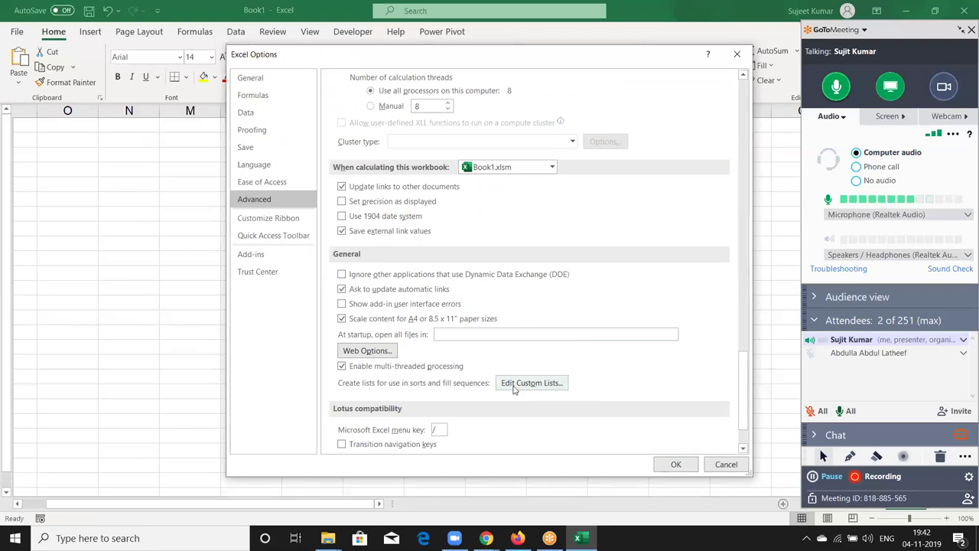
click(514, 390)
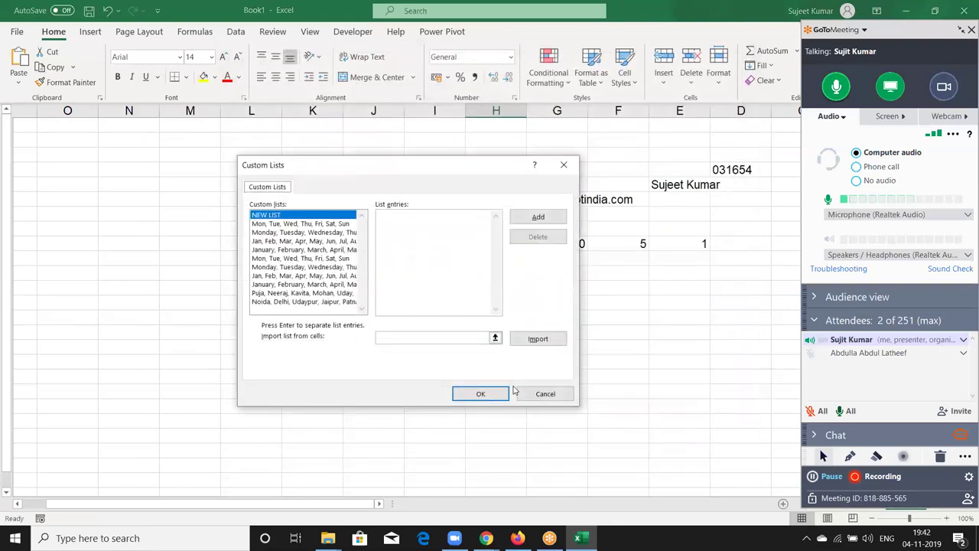
click(501, 392)
key(Return)
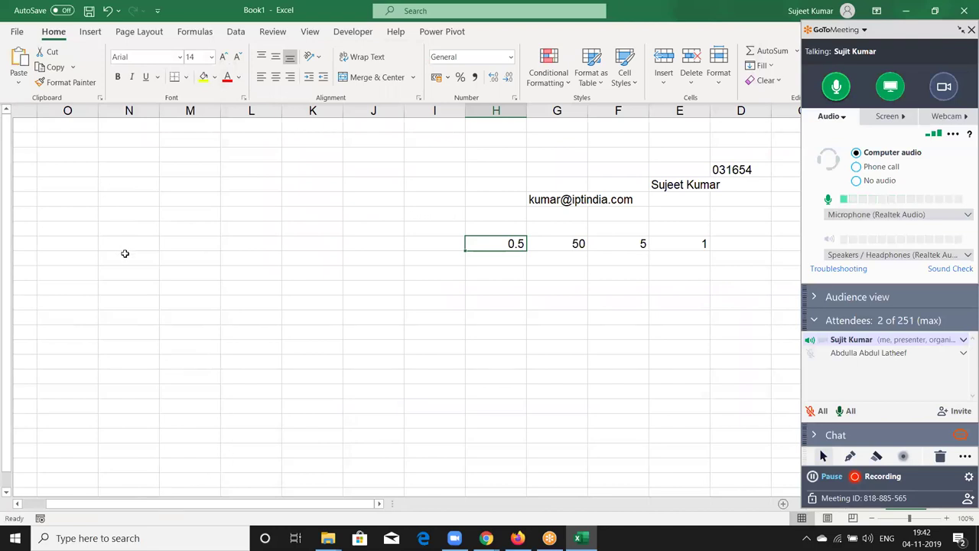
key(ctrl+n)
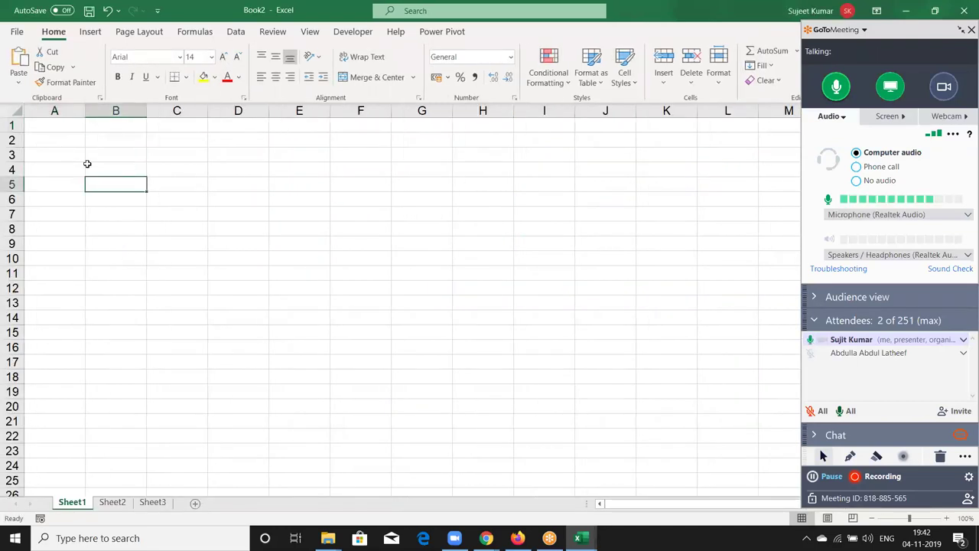
Enter JAN in A1 and fill the months down to row 13
click(76, 153)
key(Up)
key(Up)
text(A)
key(BackSpace)
text(JAN)
key(Return)
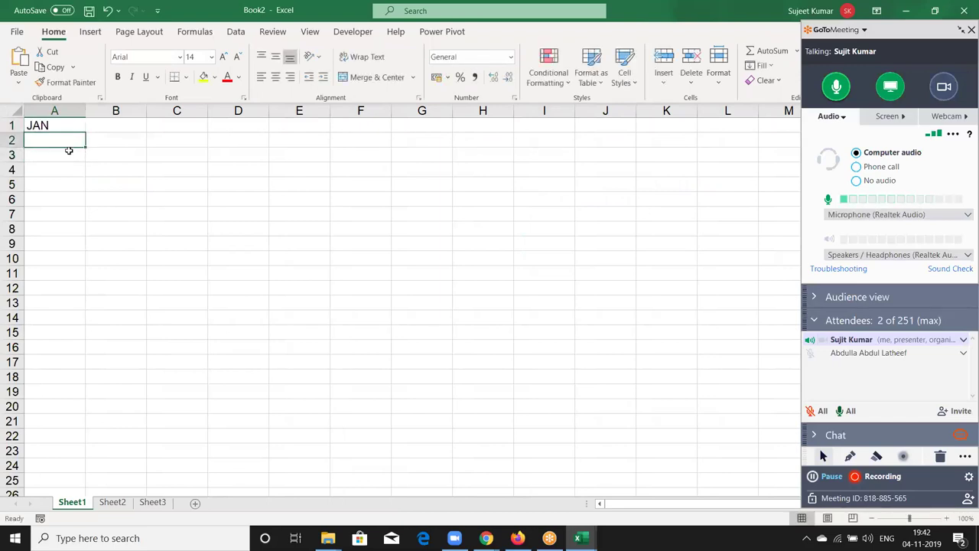
click(79, 126)
drag(85, 133, 98, 303)
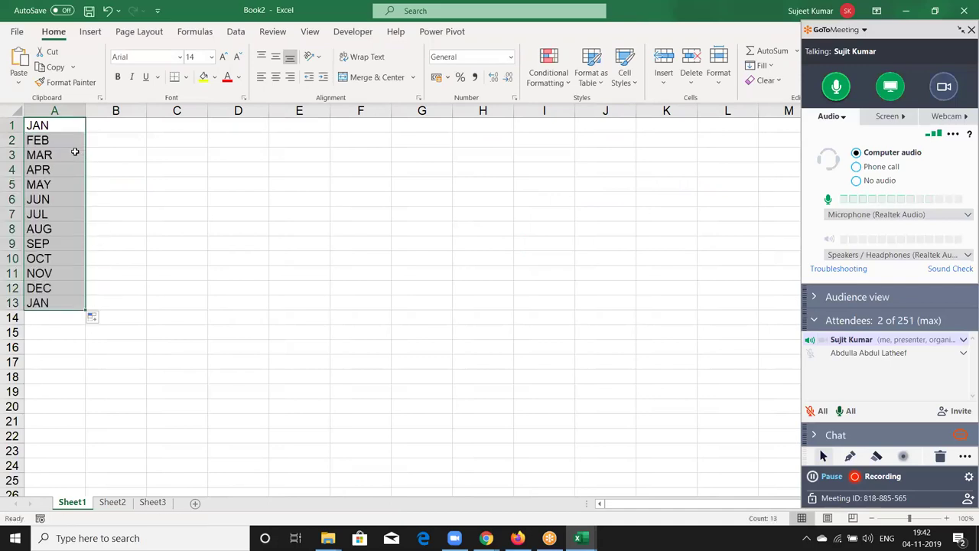
drag(65, 149, 78, 317)
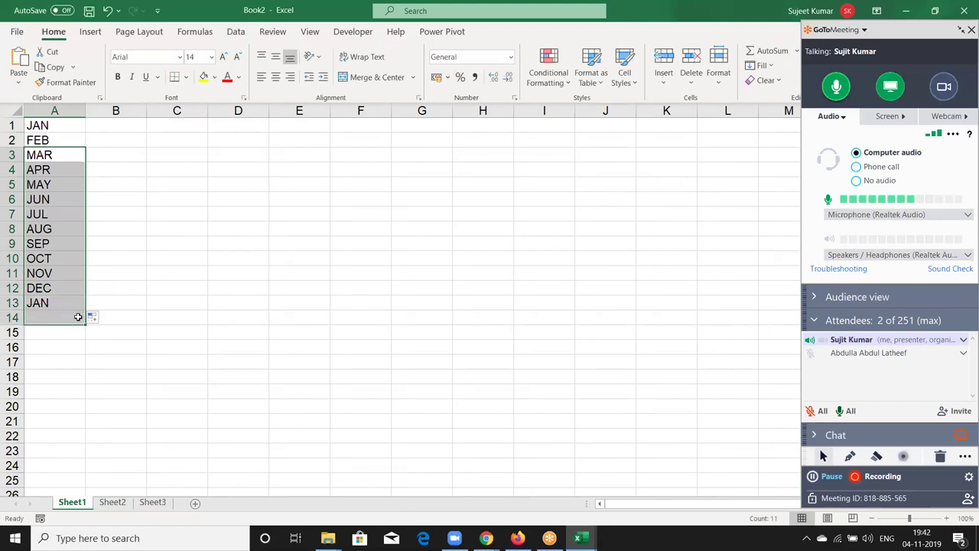
Enter Sun in B1 and fill the weekdays down to B13
click(106, 120)
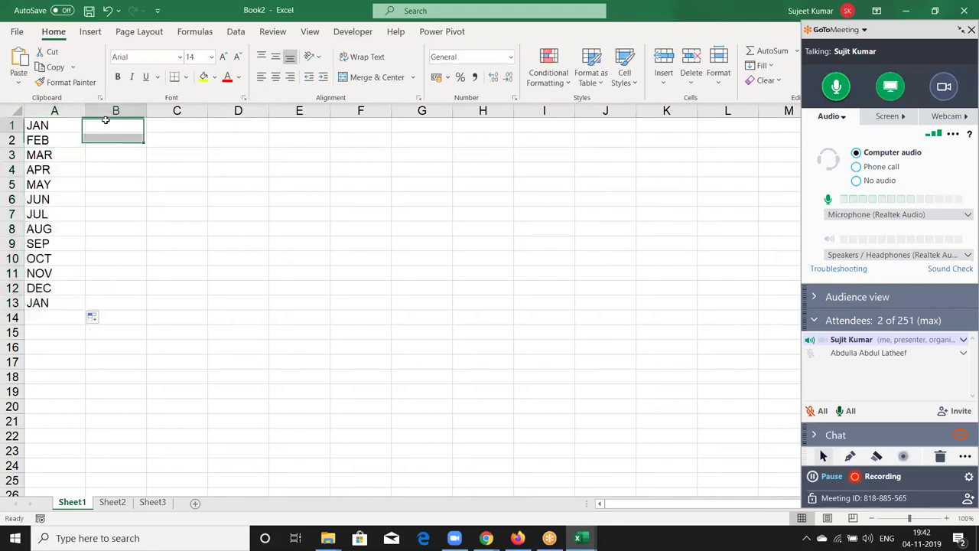
text(Sun)
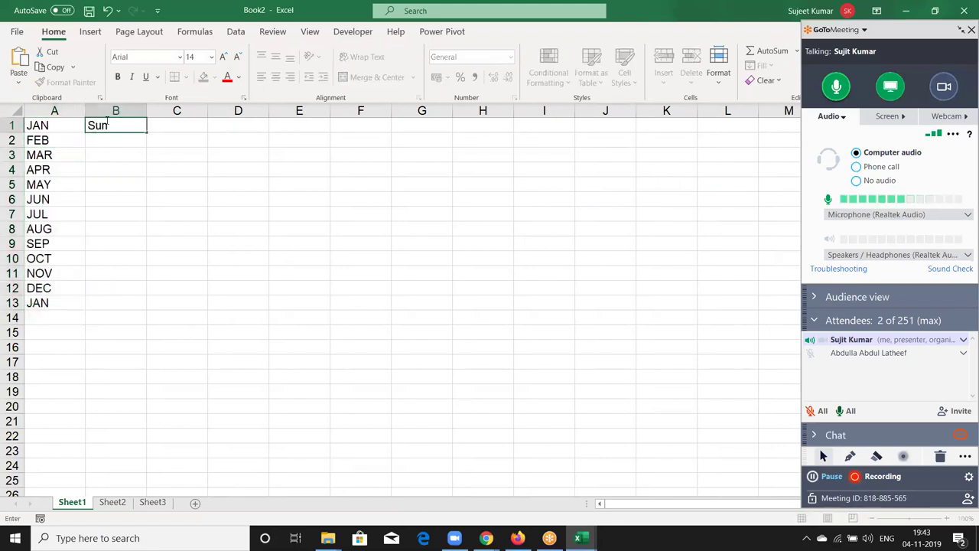
key(Return)
click(106, 124)
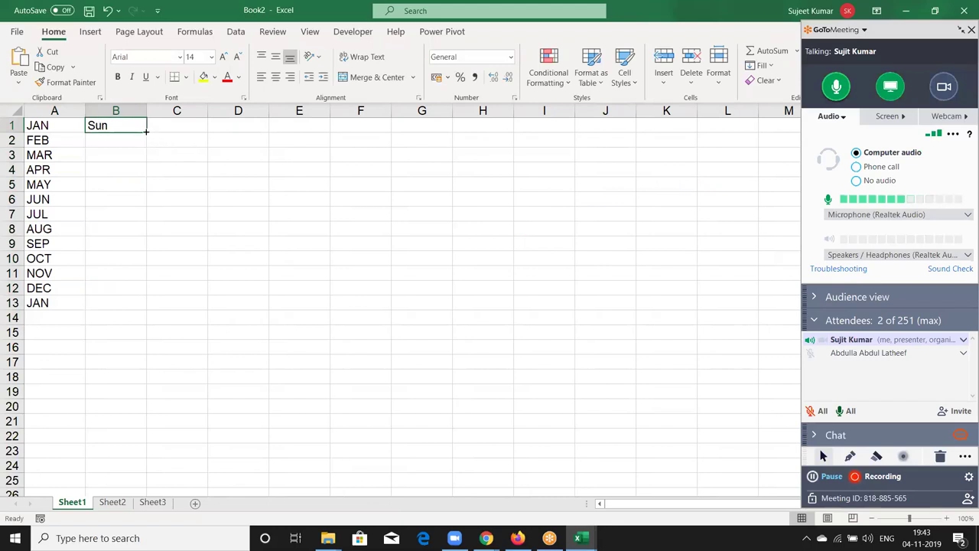
drag(145, 131, 146, 309)
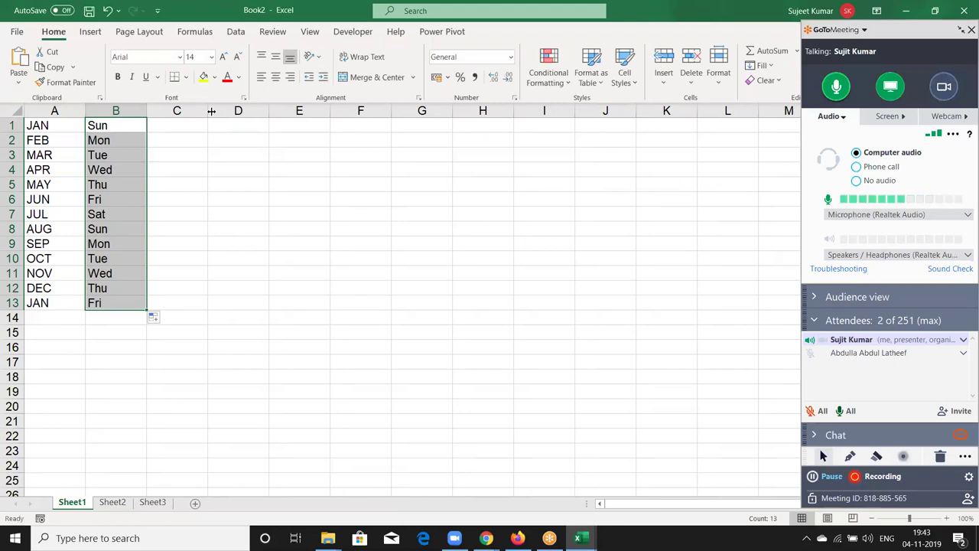
Enter the first name of the custom names list in C1 and fill it down column C
click(192, 127)
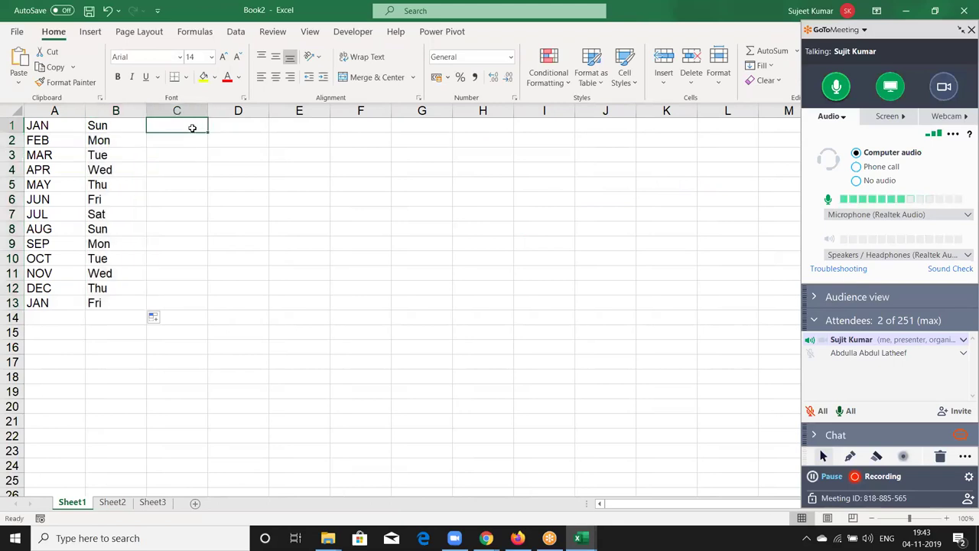
text(Puja)
click(235, 136)
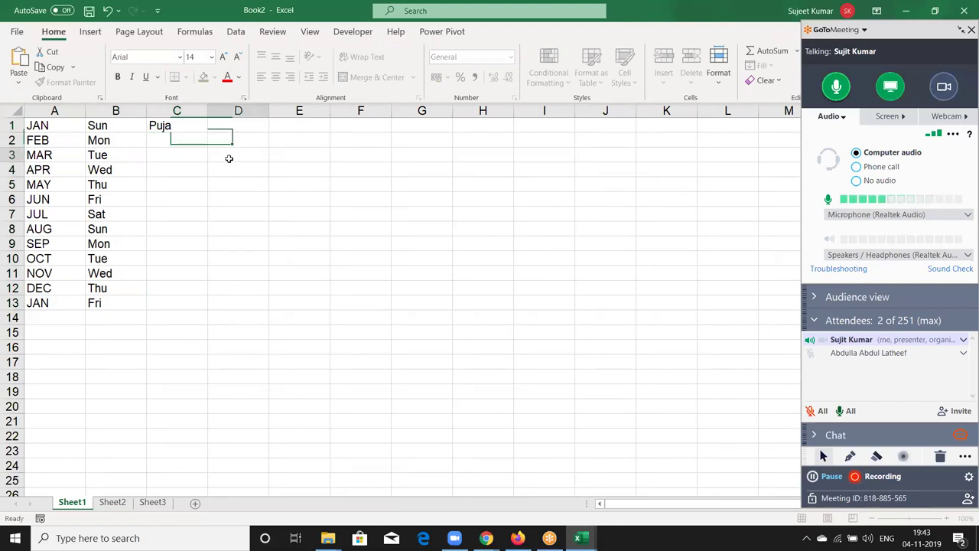
click(194, 131)
double_click(205, 134)
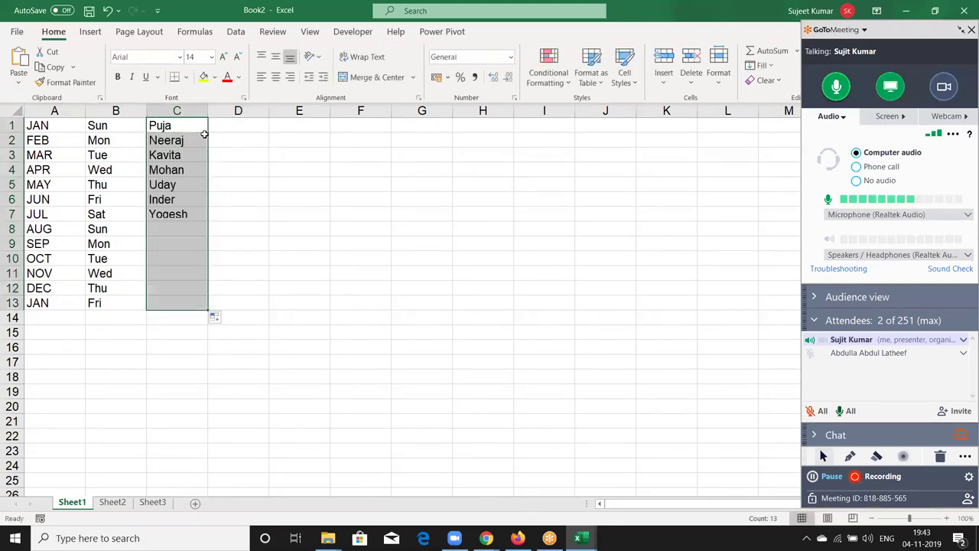
click(172, 146)
drag(172, 153, 174, 289)
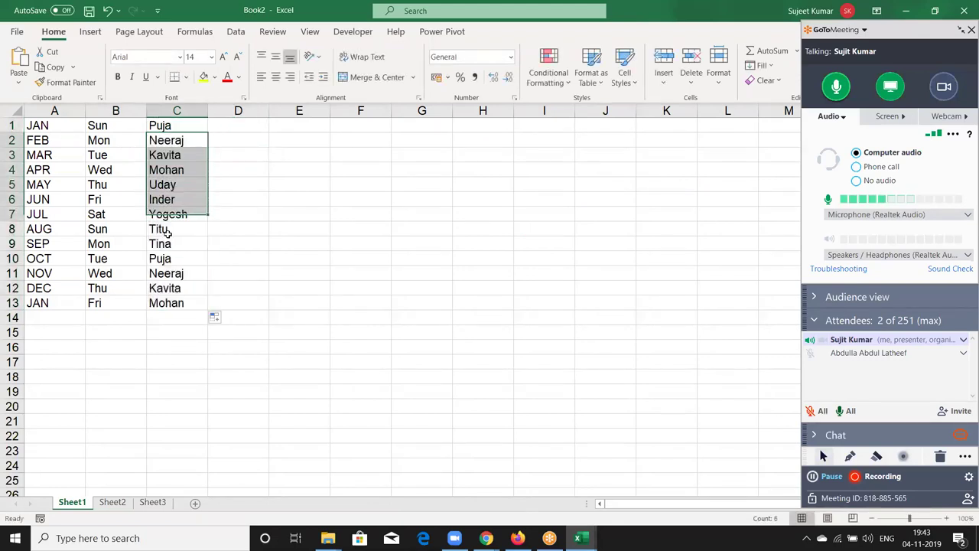
Enter Noida in D1, fill the cities down column D, then open the File Info page
click(226, 127)
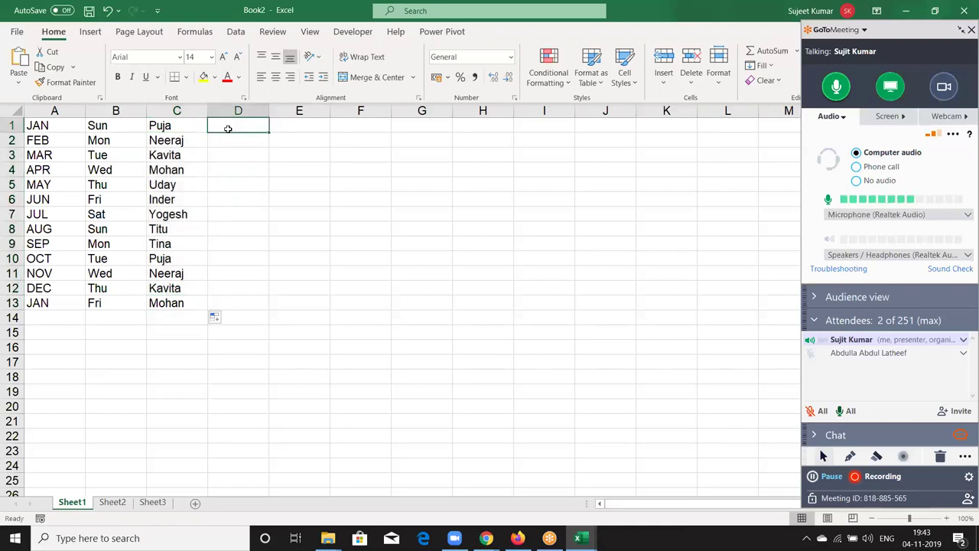
text(N)
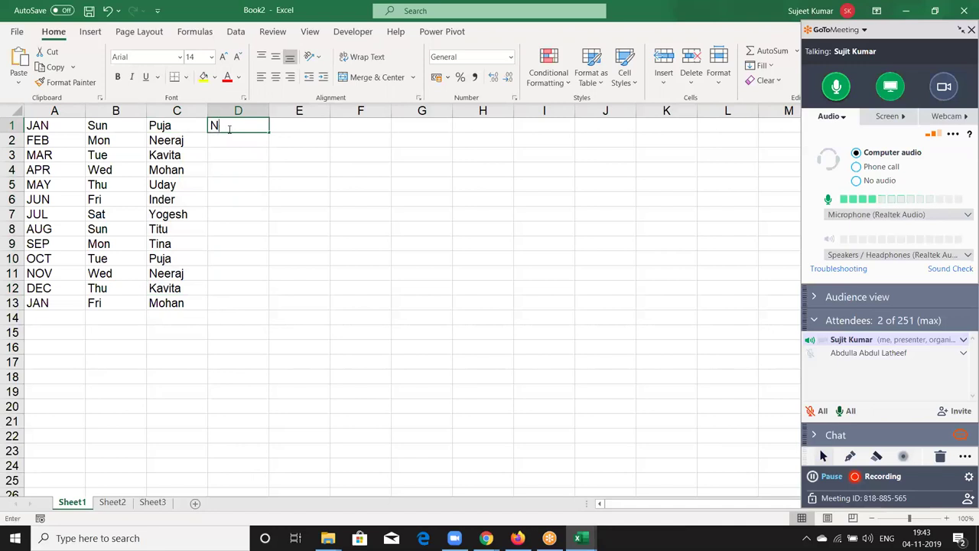
text(oida)
key(Return)
click(235, 126)
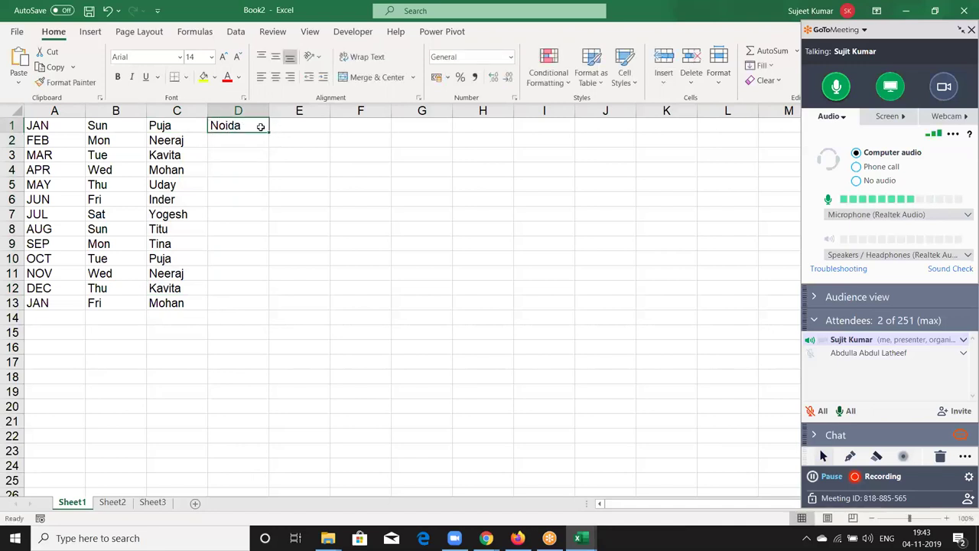
double_click(267, 132)
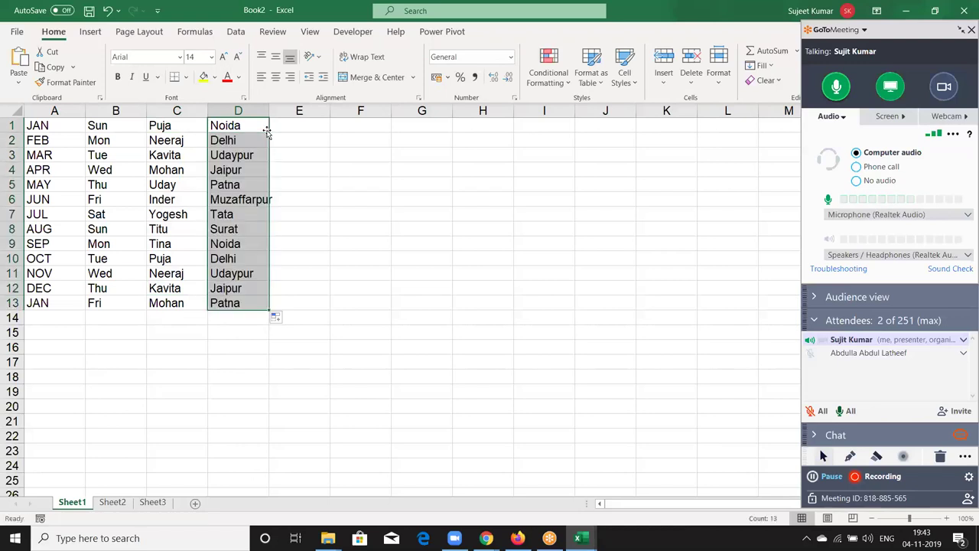
click(215, 153)
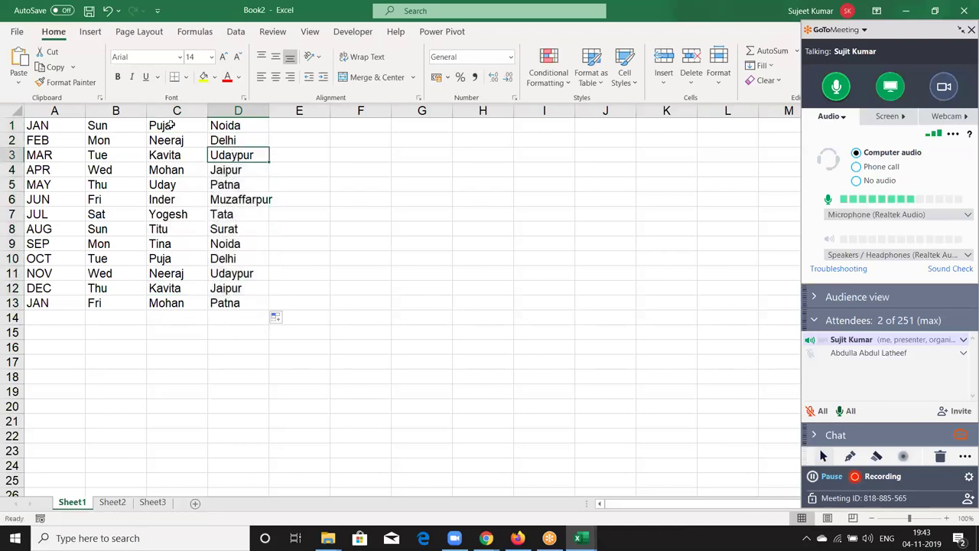
click(17, 32)
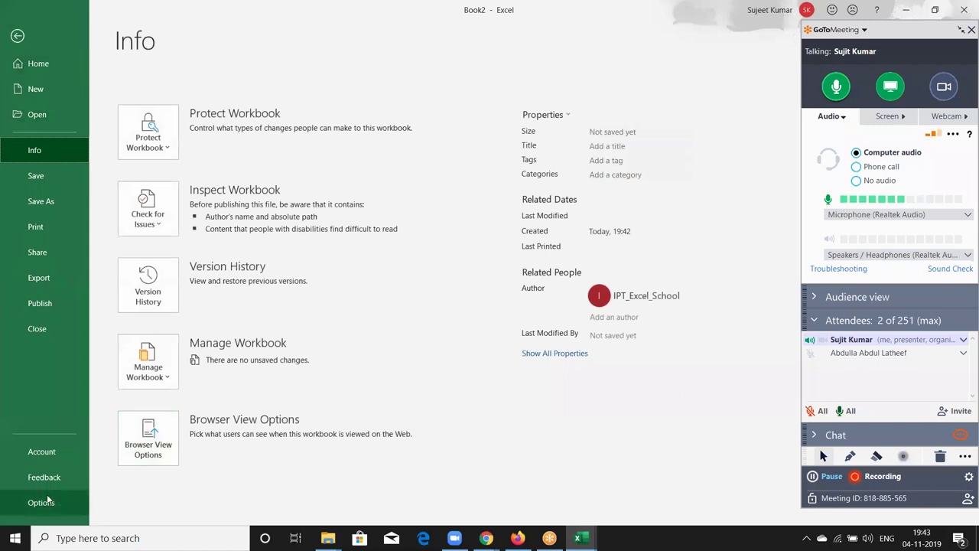
Open the Custom Lists editor from the Advanced options and move it aside
click(31, 502)
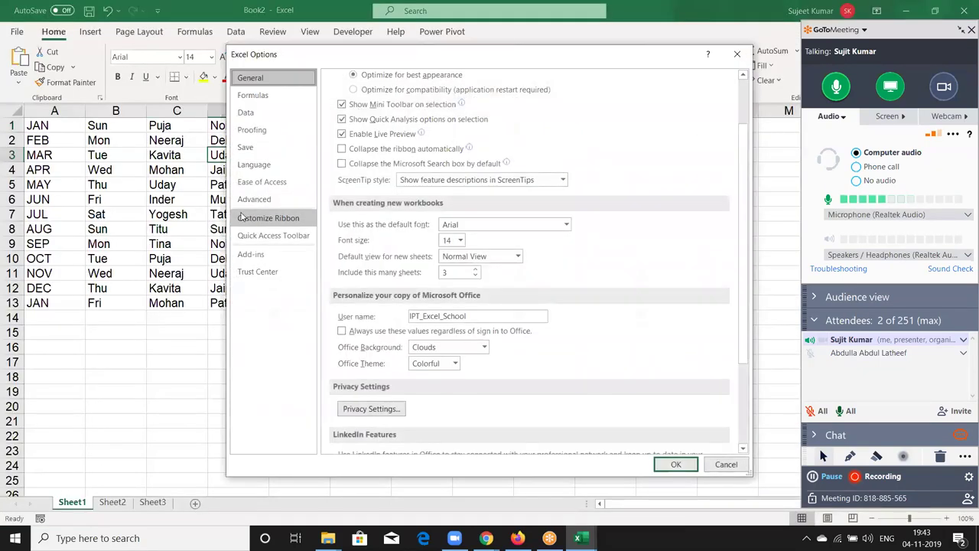
click(254, 199)
scroll(477, 333, down, 5)
scroll(477, 333, down, 5)
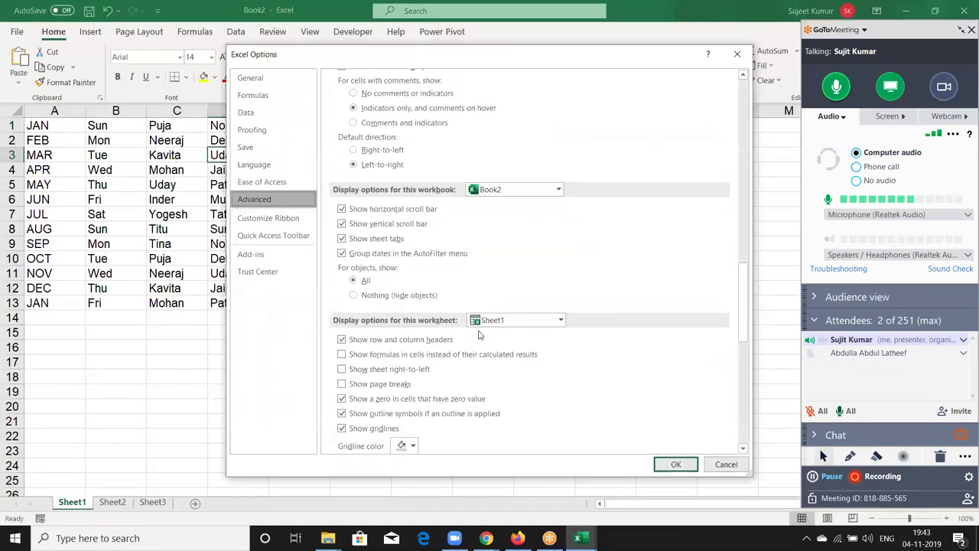
scroll(479, 333, down, 5)
scroll(479, 334, down, 5)
click(514, 319)
drag(394, 171, 332, 148)
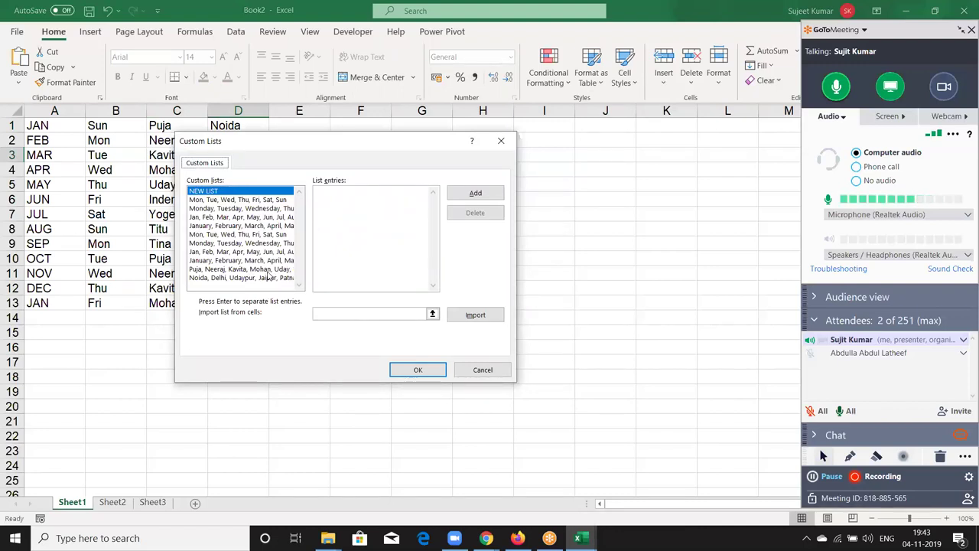
Add the list DVD, HD, RAM, MB, CRT, DCard, KBord, Mouse, Charger and close both dialogs
click(322, 200)
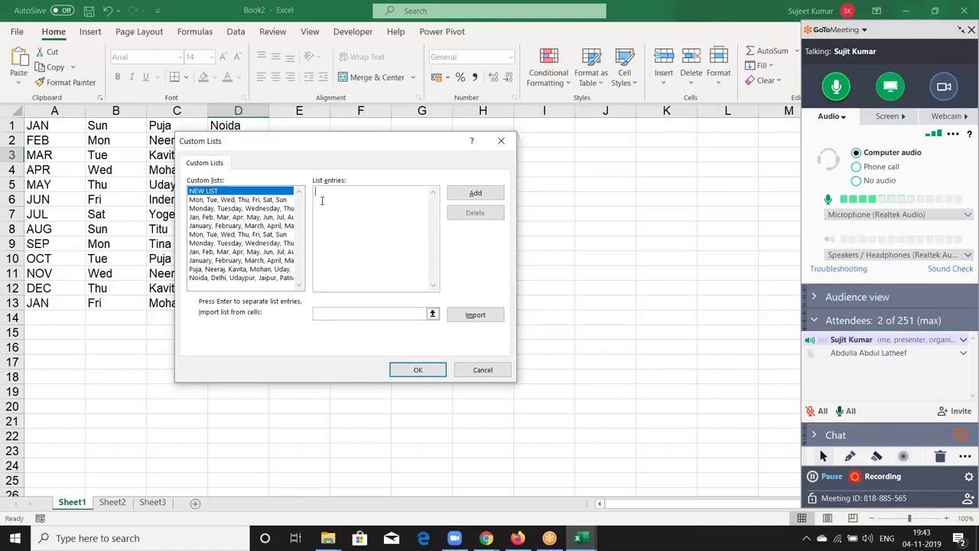
text(DVD)
key(Return)
text(AM)
key(Return)
text(M)
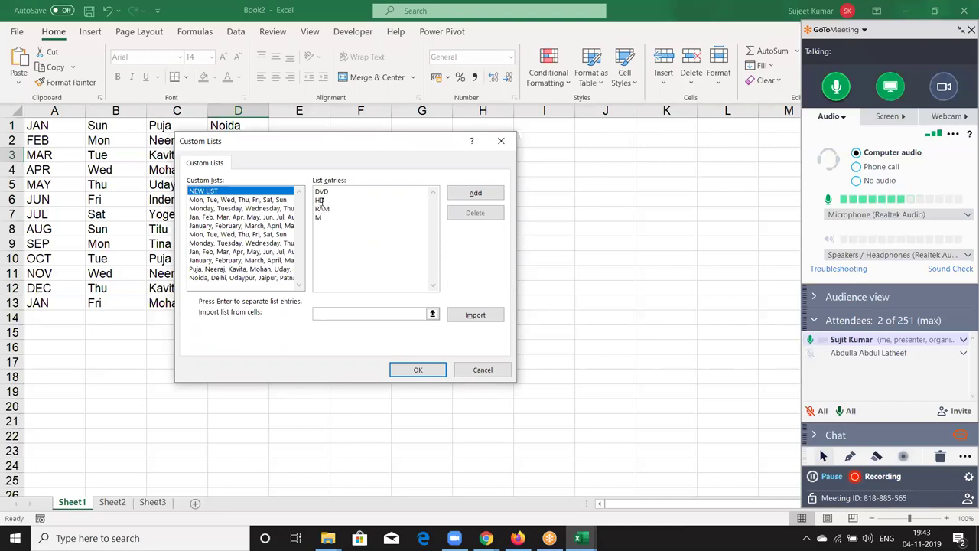
text(B)
key(Return)
text(RT)
key(Return)
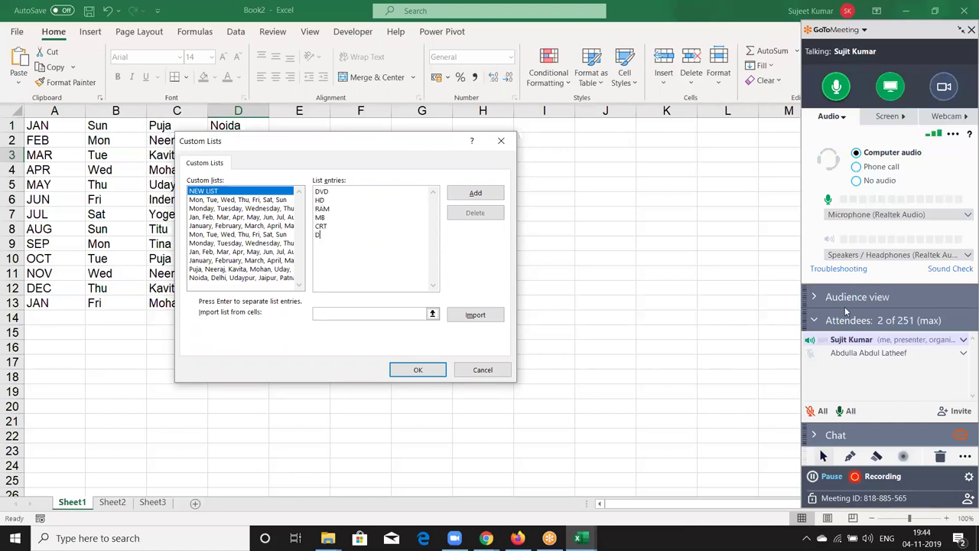
text(rger)
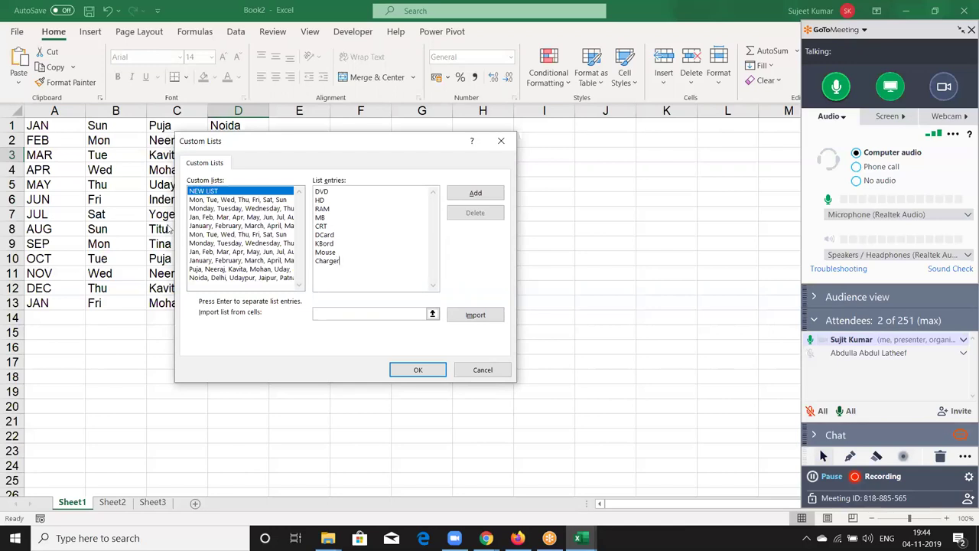
drag(342, 263, 309, 195)
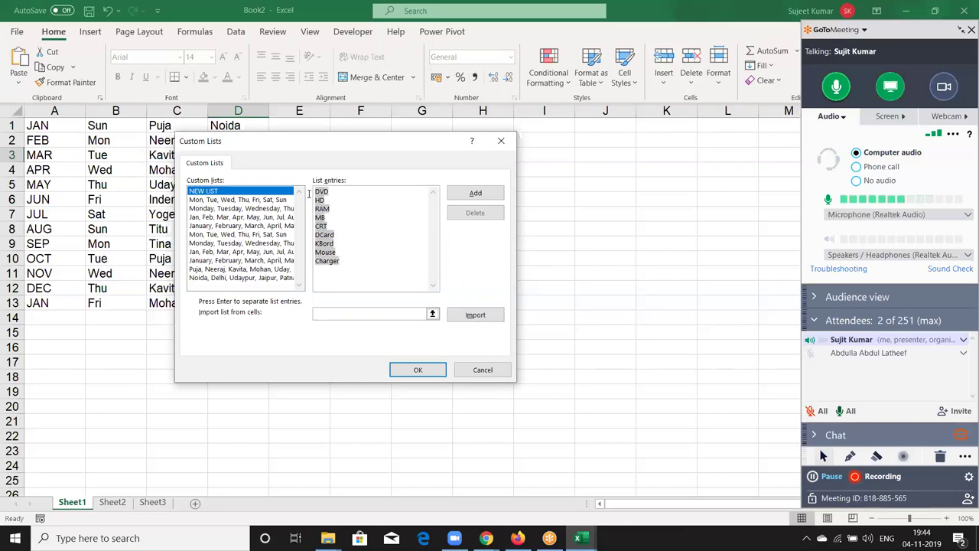
click(457, 197)
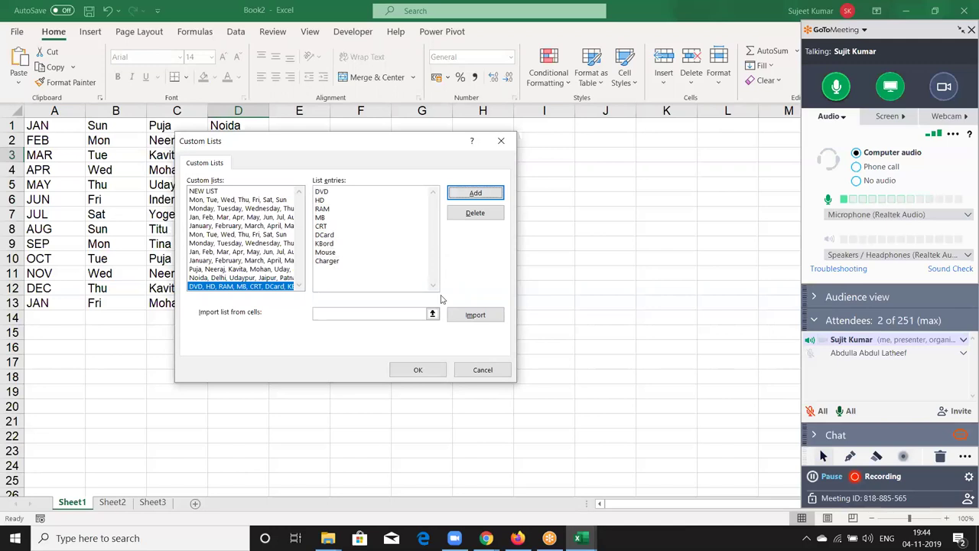
click(418, 371)
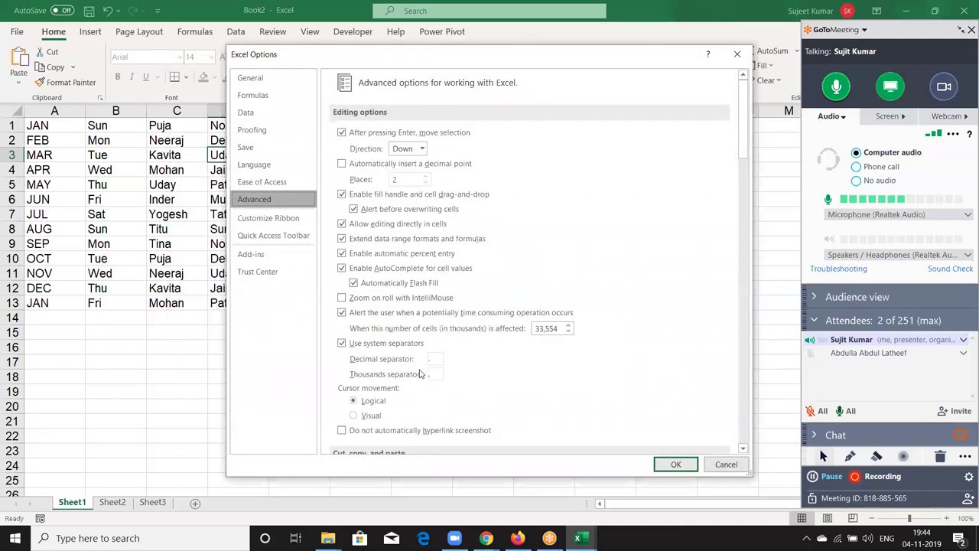
click(667, 464)
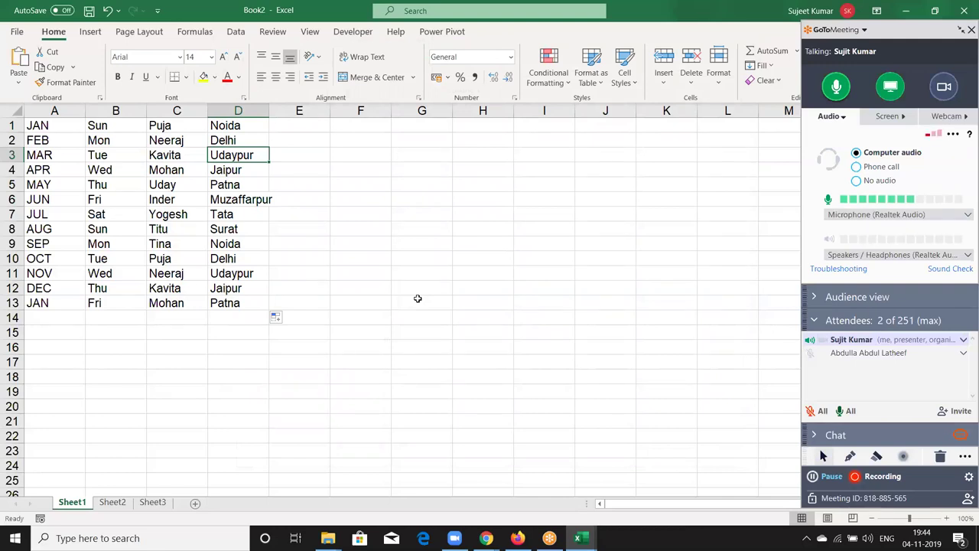
Type MB in F1, fill F2:F13 with the computer-parts sequence, then open the Info page
click(369, 117)
click(366, 127)
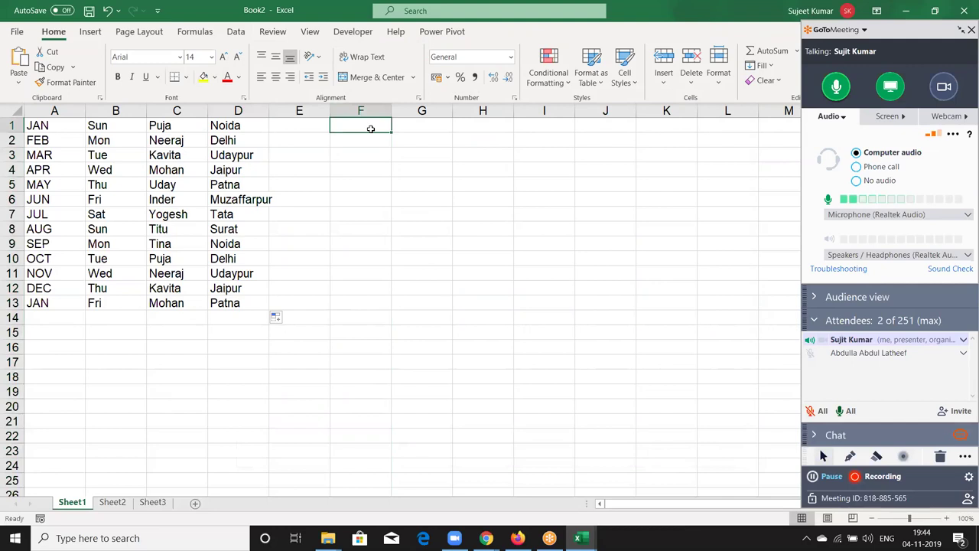
text(MB)
key(Return)
click(370, 128)
drag(392, 134, 396, 309)
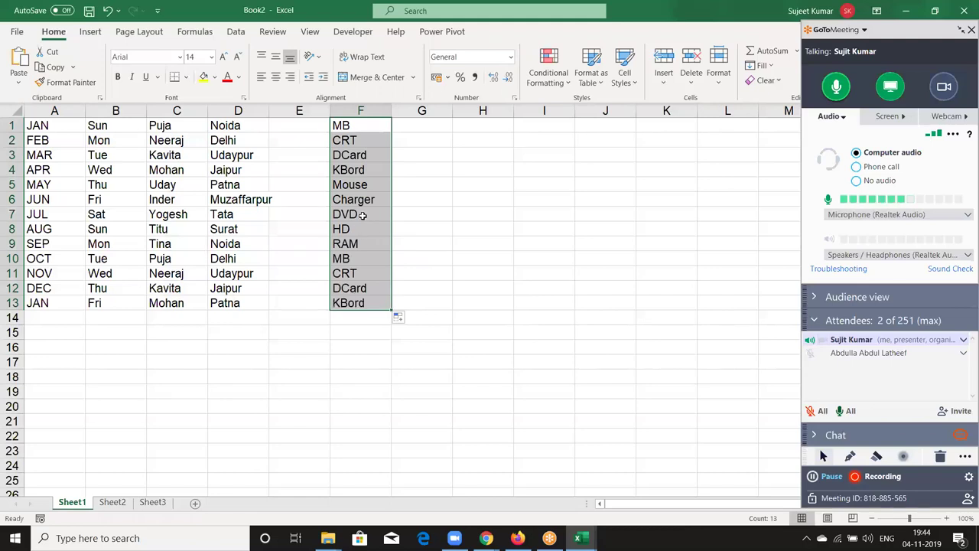
double_click(361, 155)
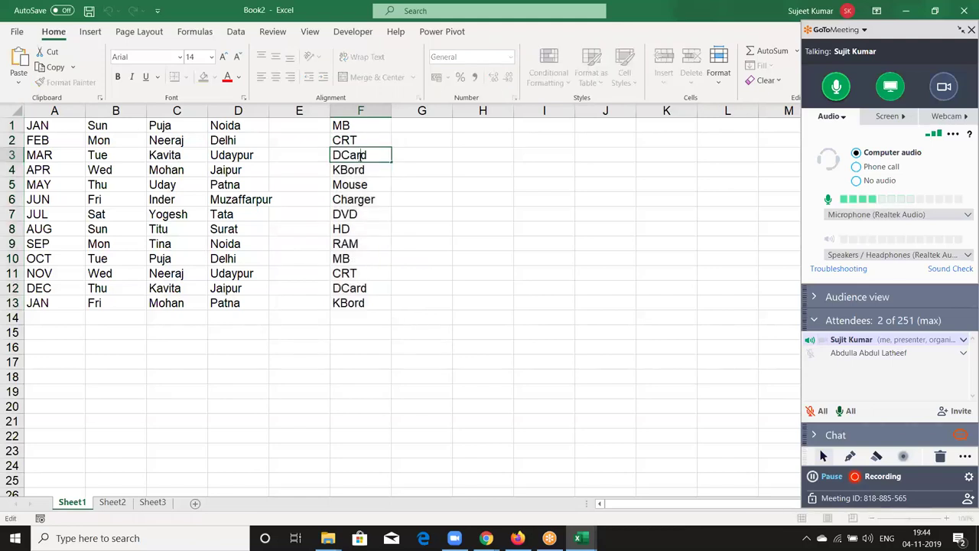
click(470, 178)
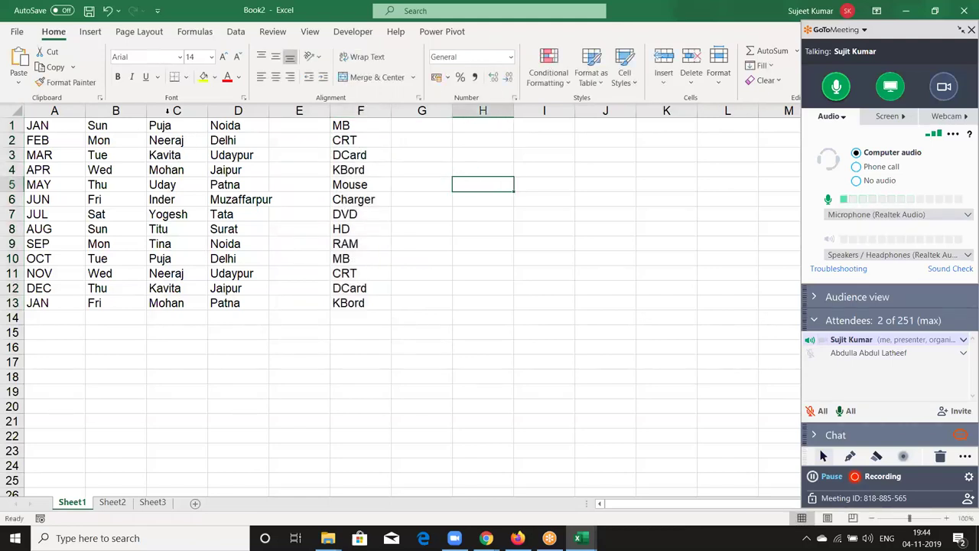
click(17, 31)
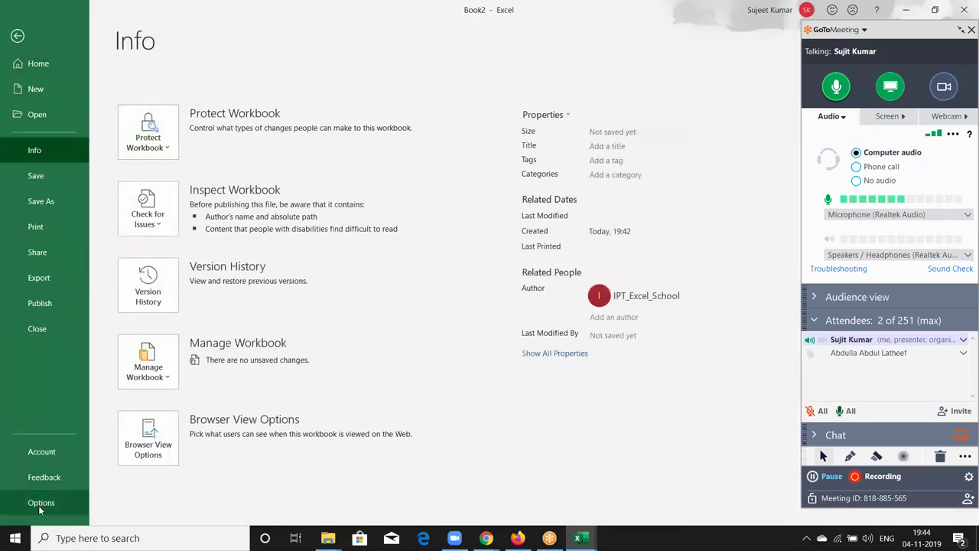
Open the Custom Lists editor from the Advanced options and move it off the data
click(41, 502)
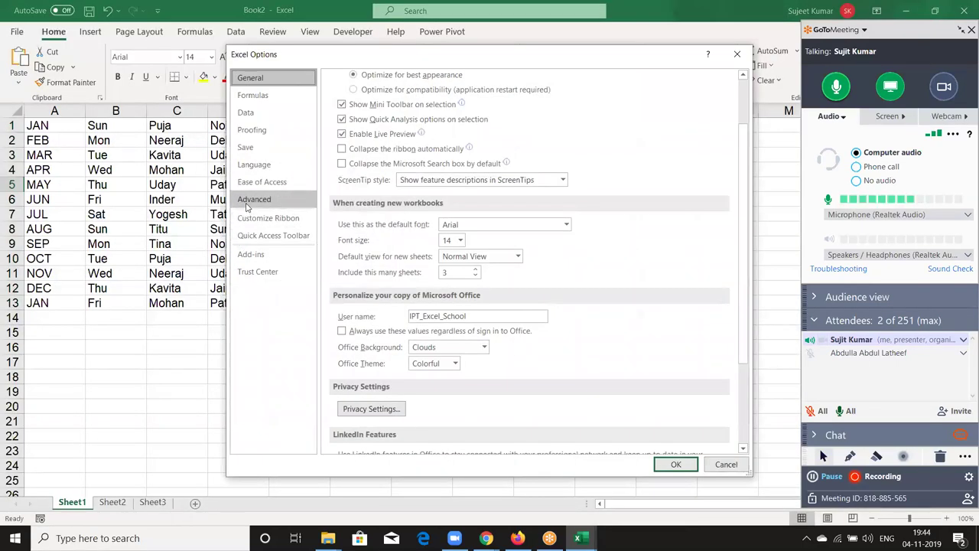
click(247, 200)
drag(743, 107, 755, 406)
click(552, 323)
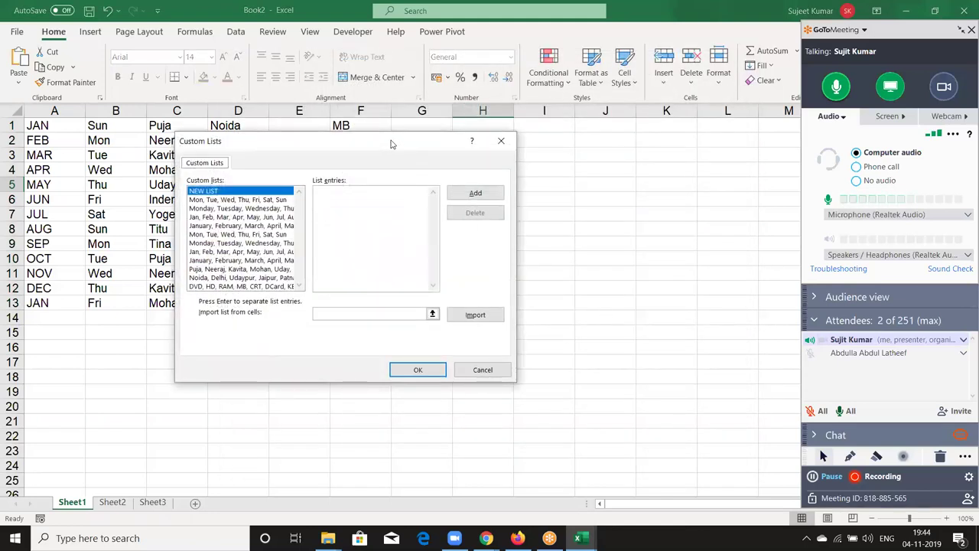
drag(391, 144, 612, 119)
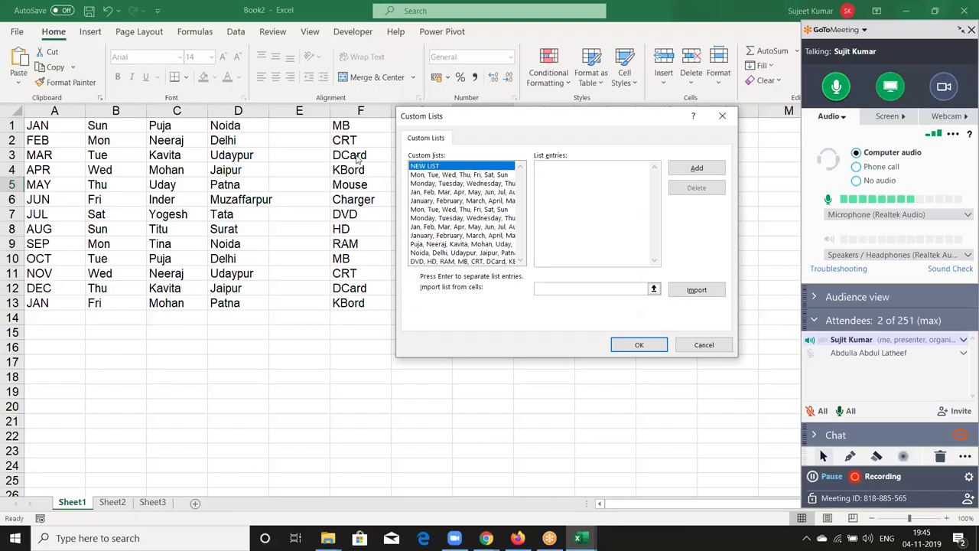
Pick $F$1:$F$13 as the import range, then cancel the editor without importing
click(653, 288)
drag(344, 126, 350, 302)
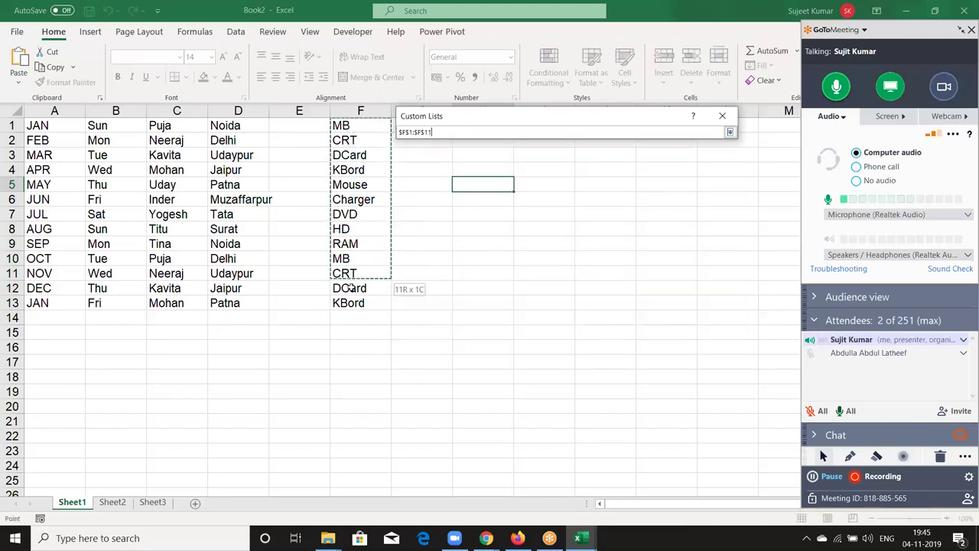
click(729, 131)
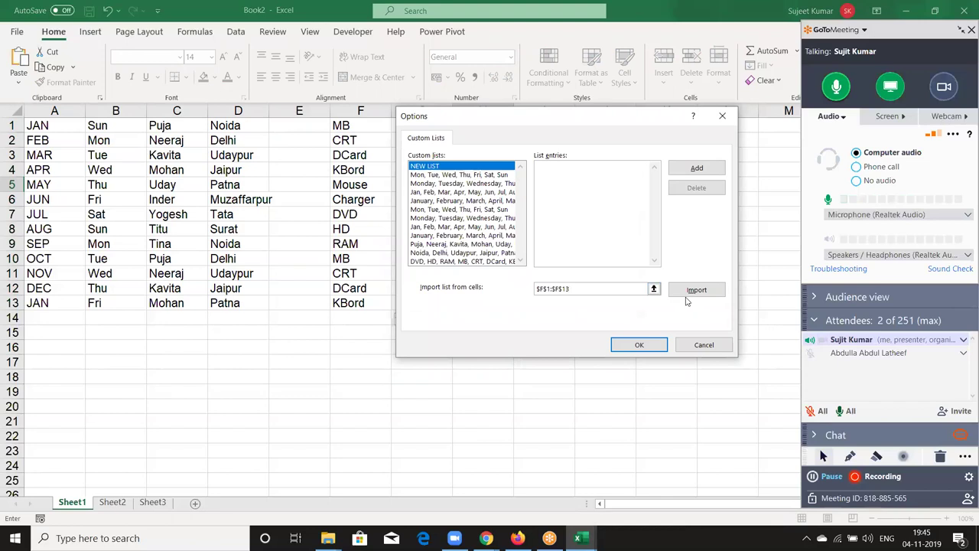
click(704, 345)
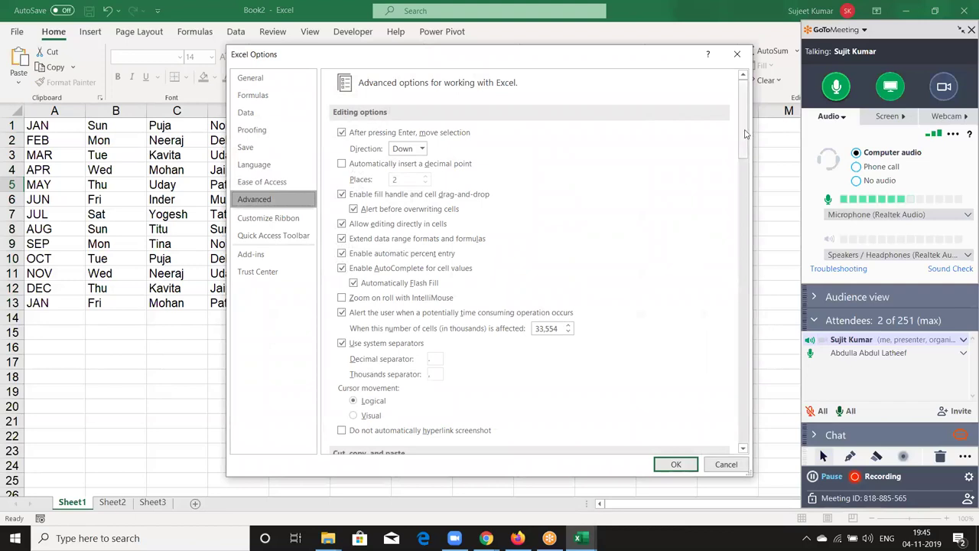
drag(743, 130, 749, 376)
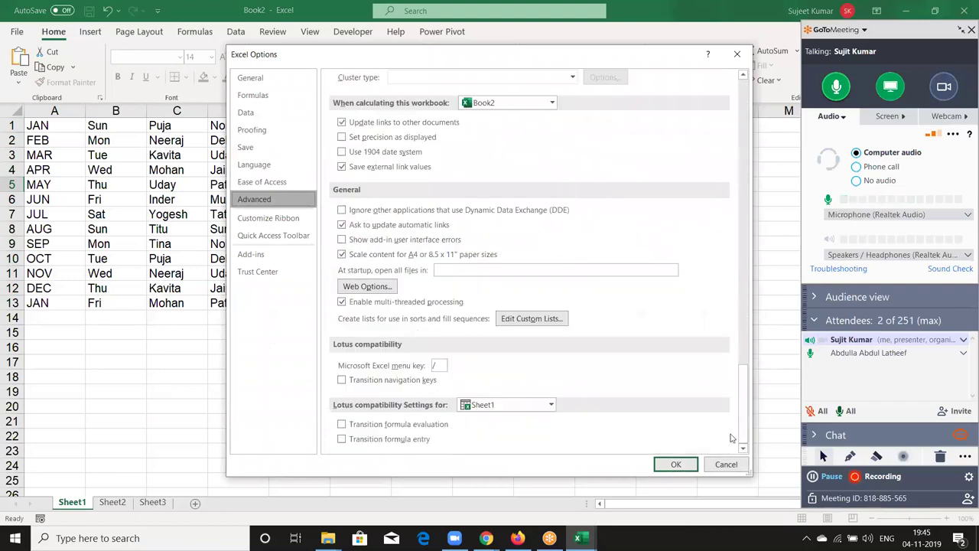
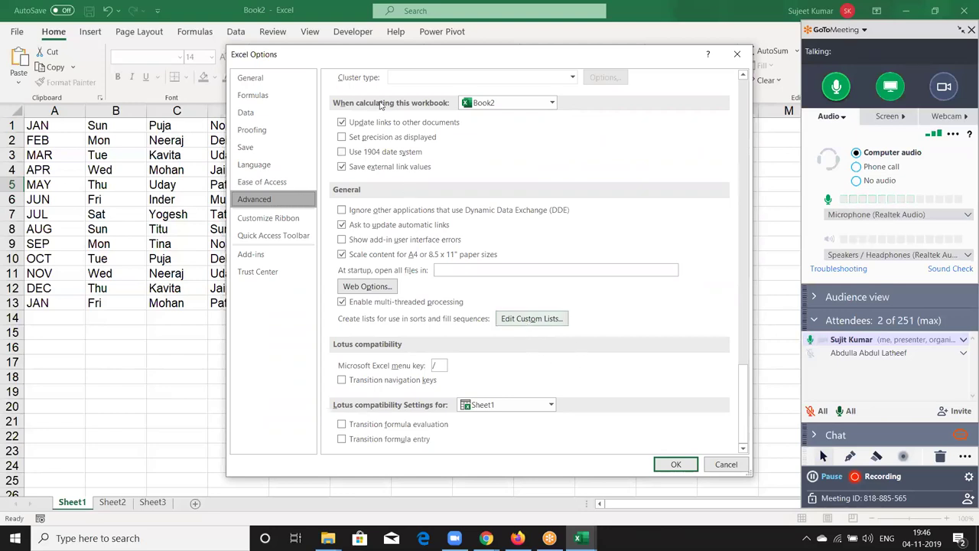
Switch Excel Options to the Customize the Ribbon page and reposition the dialog
drag(375, 63, 406, 27)
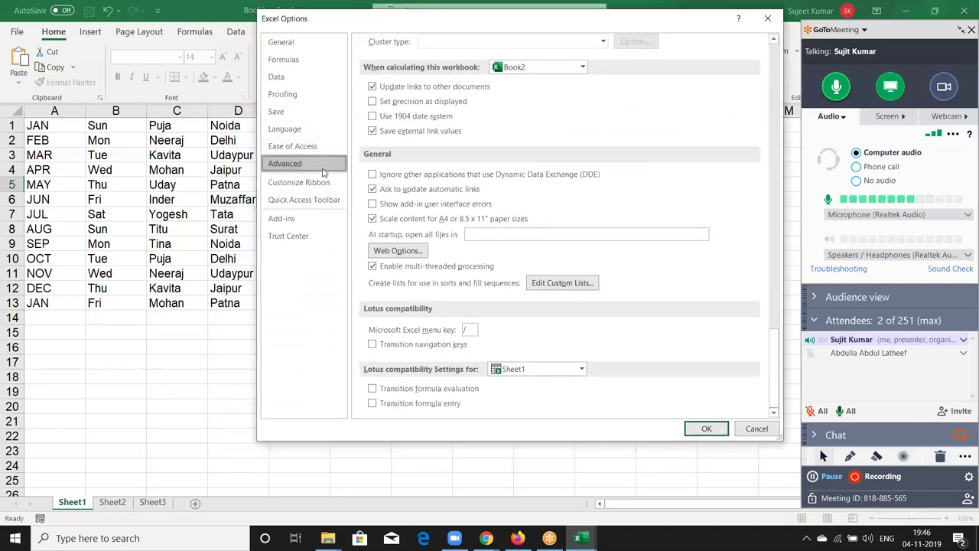
click(299, 182)
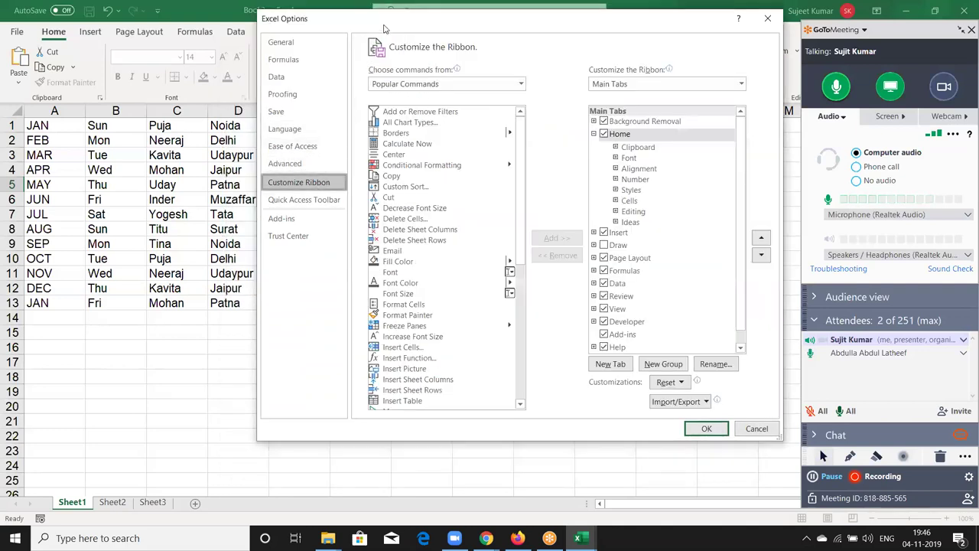
drag(322, 18, 164, 147)
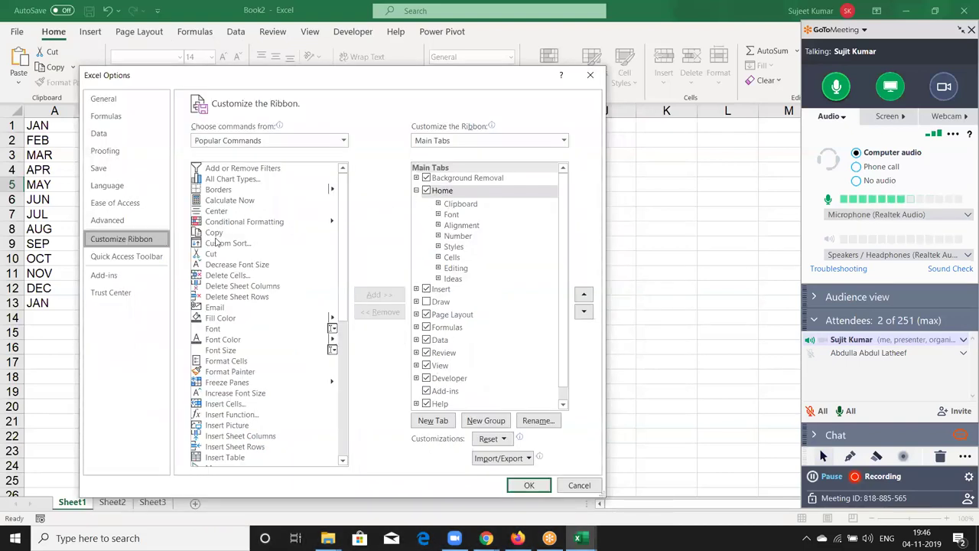
scroll(528, 322, down, 1)
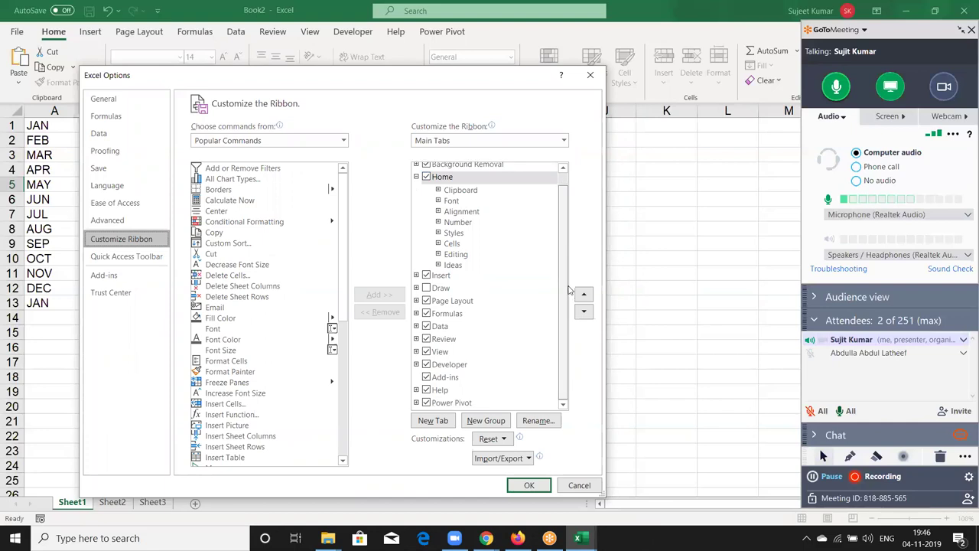
Toggle Developer and Power Pivot off and back on, then collapse the Home entry
click(426, 365)
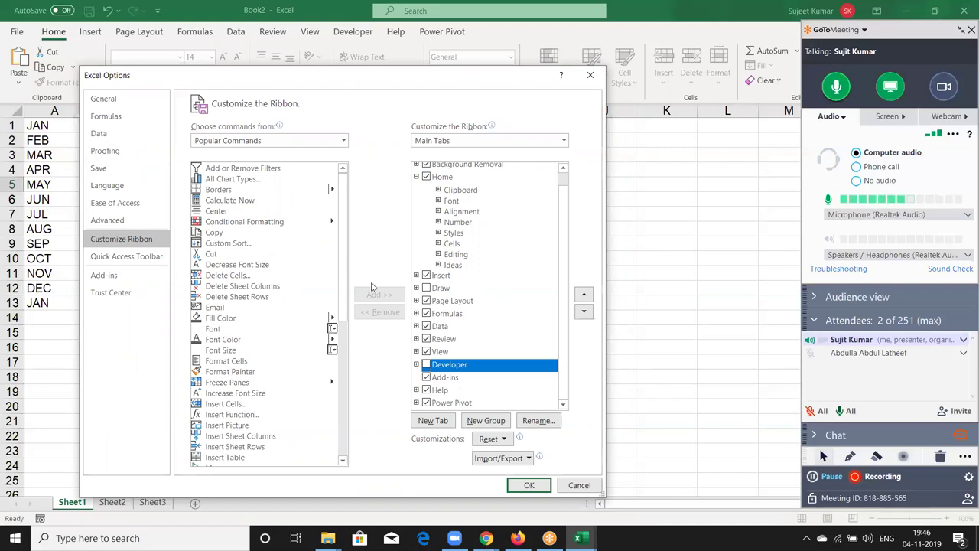
click(427, 365)
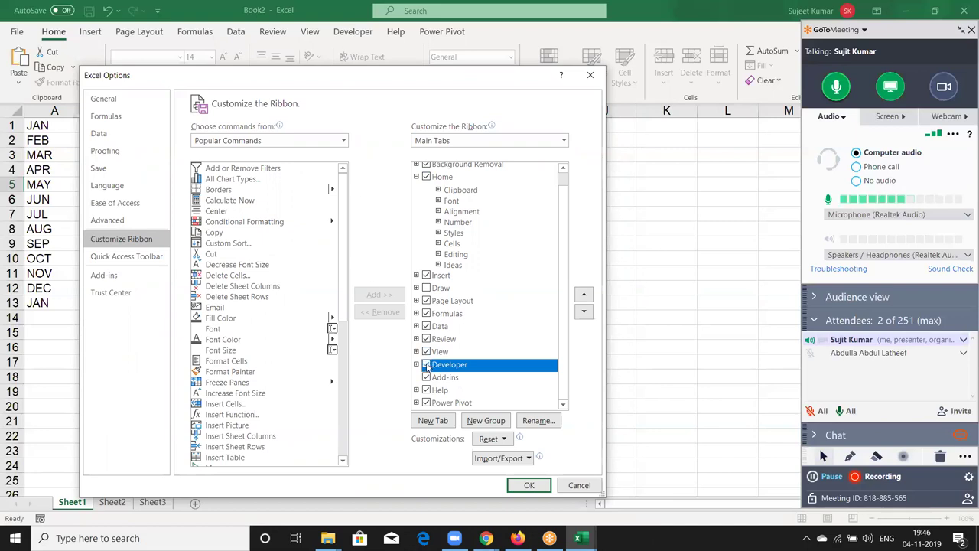
click(426, 403)
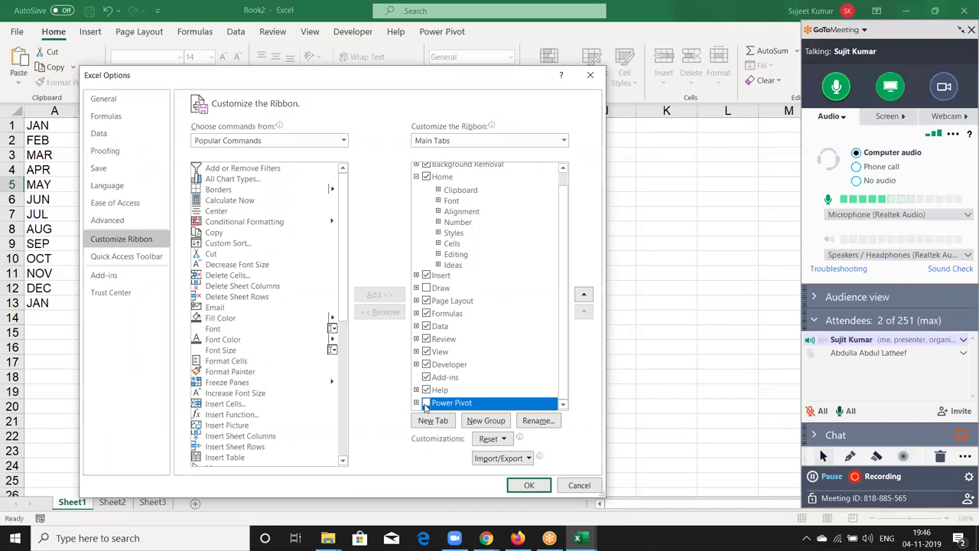
click(426, 403)
click(417, 177)
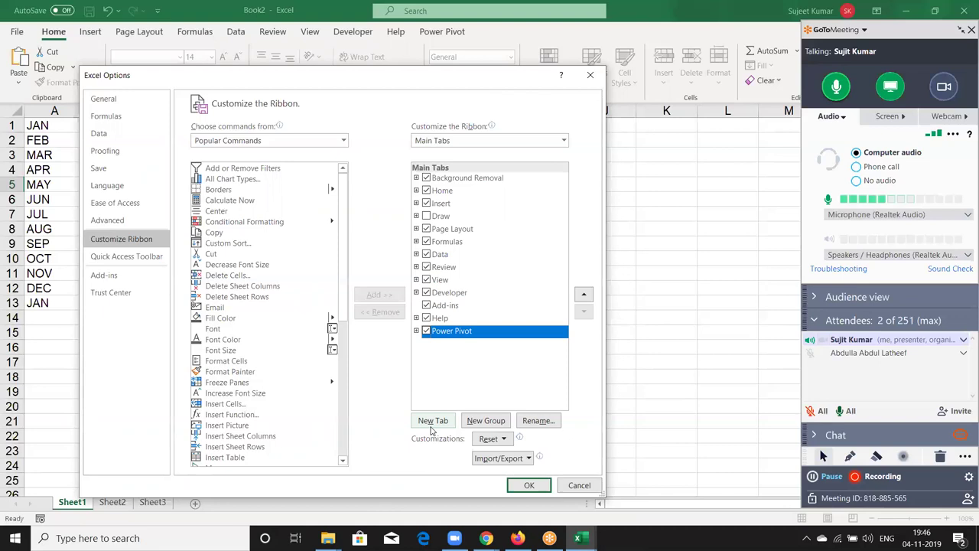
Add a new custom ribbon tab renamed CNIR, holding an empty New Group
click(433, 420)
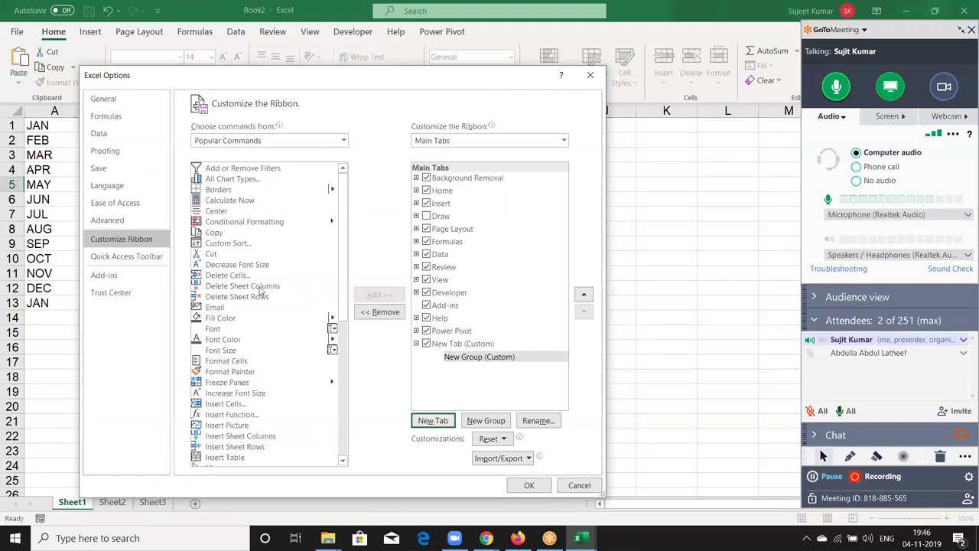
click(455, 344)
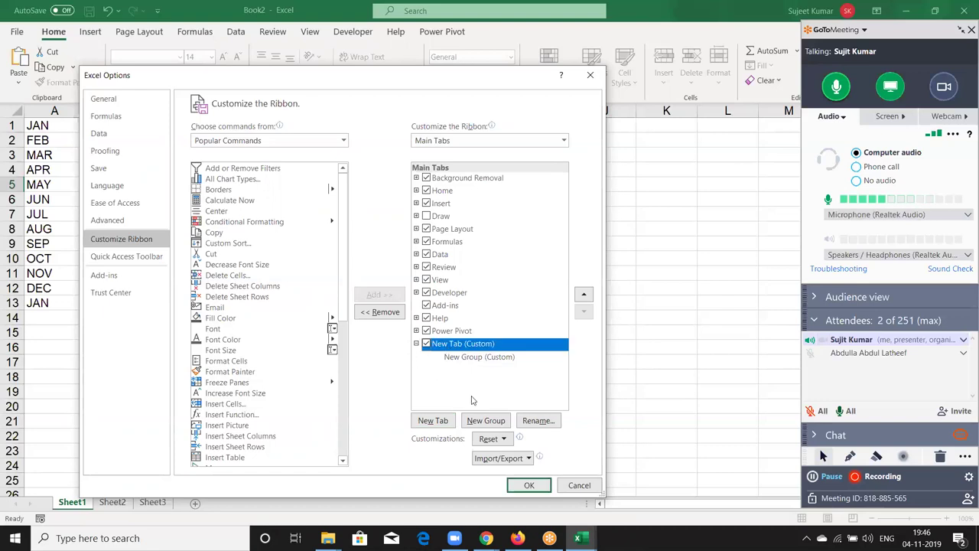
click(540, 420)
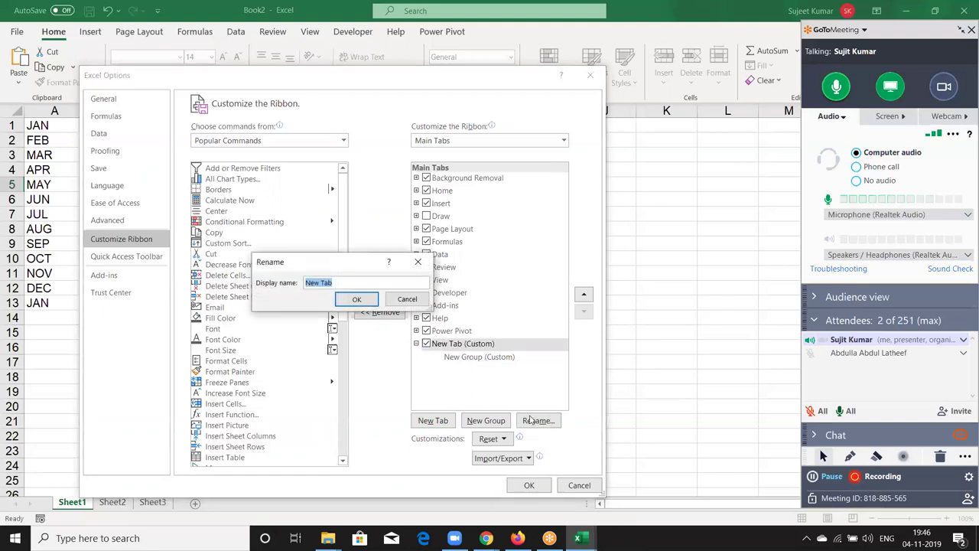
text(CN)
text(IR)
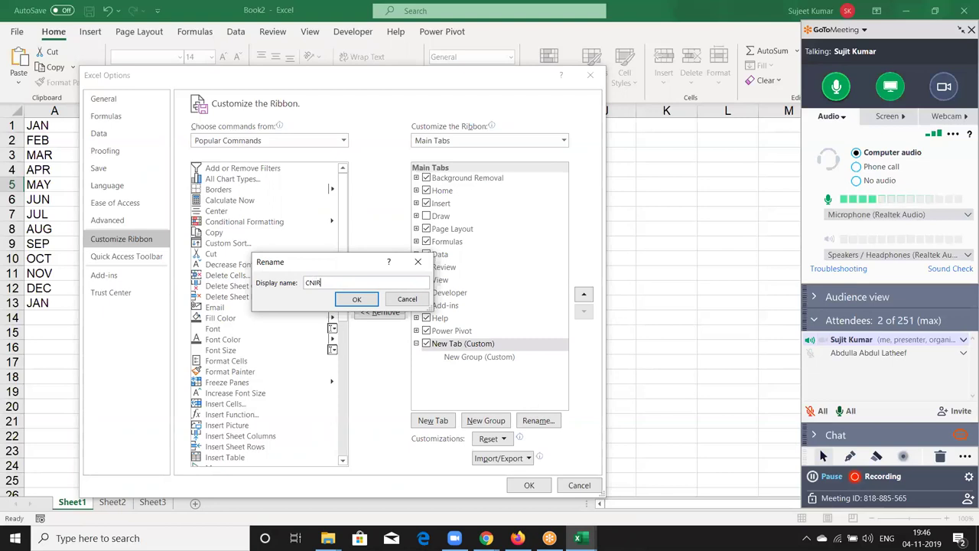
click(352, 301)
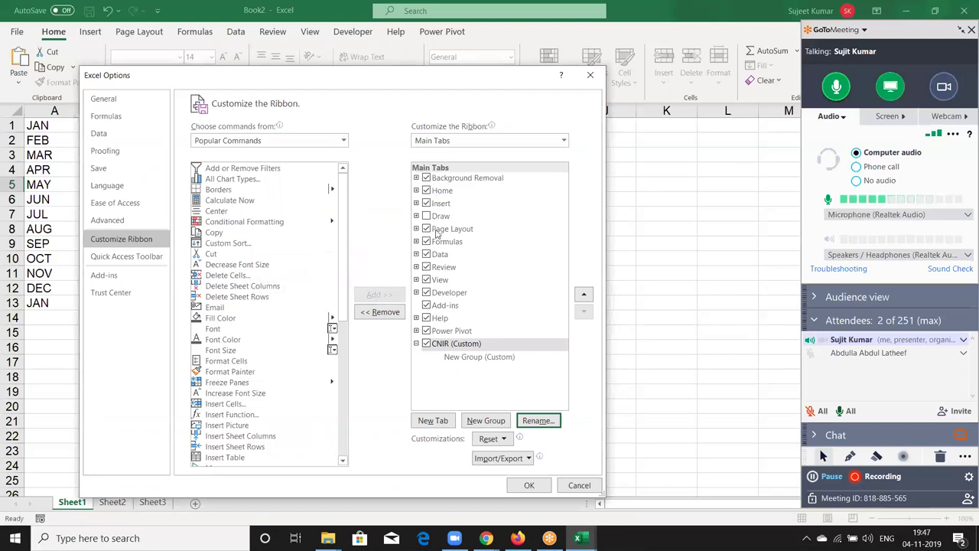
click(255, 144)
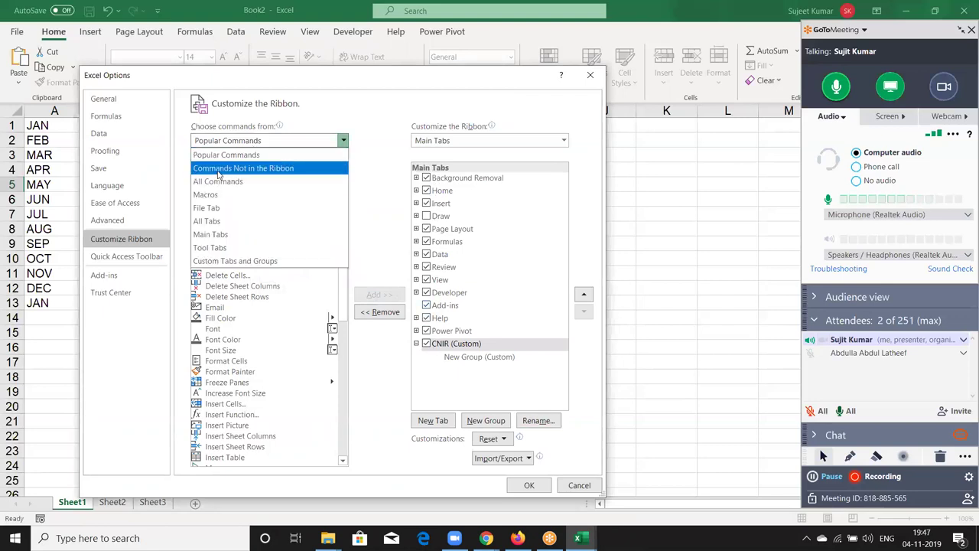
From Commands Not in the Ribbon, add AutoFormat to the CNIR New Group
click(245, 168)
click(223, 348)
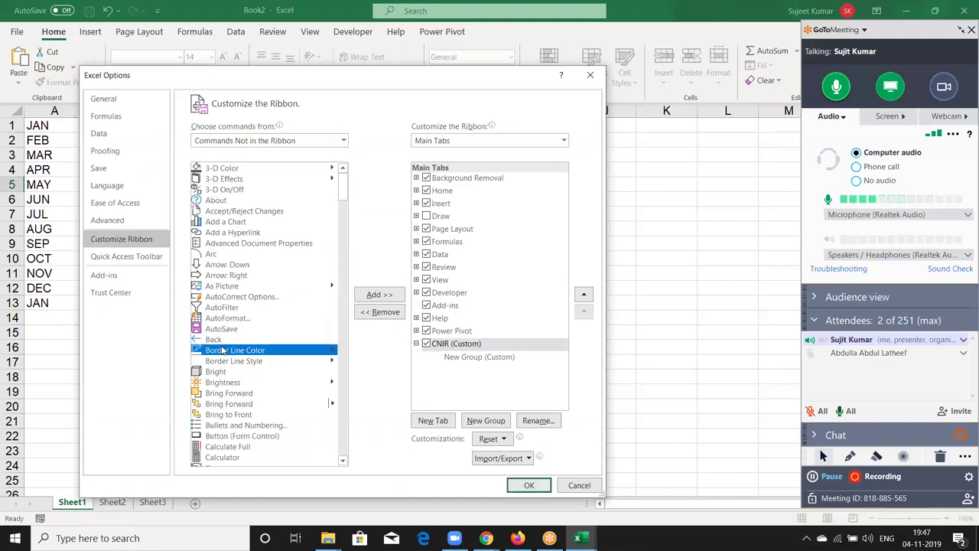
click(225, 309)
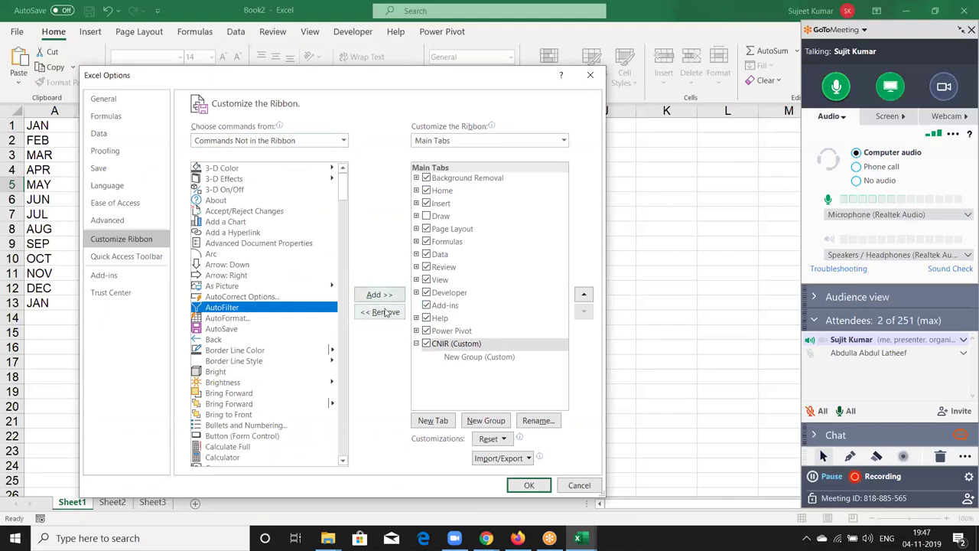
click(453, 357)
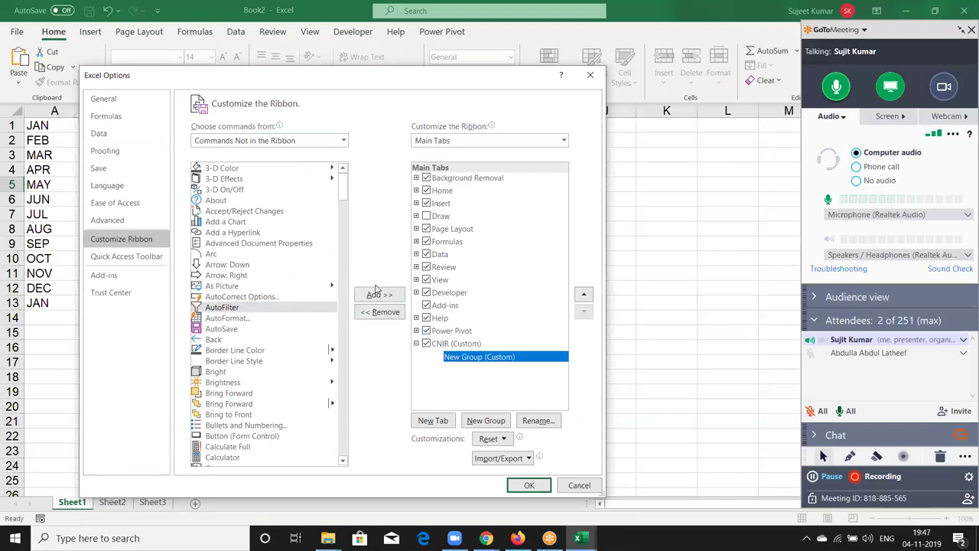
click(260, 318)
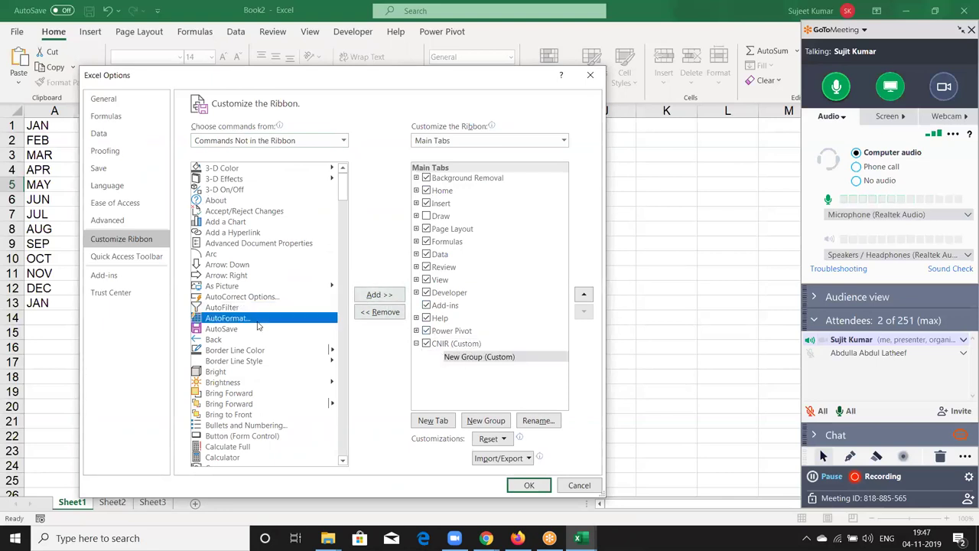
click(383, 296)
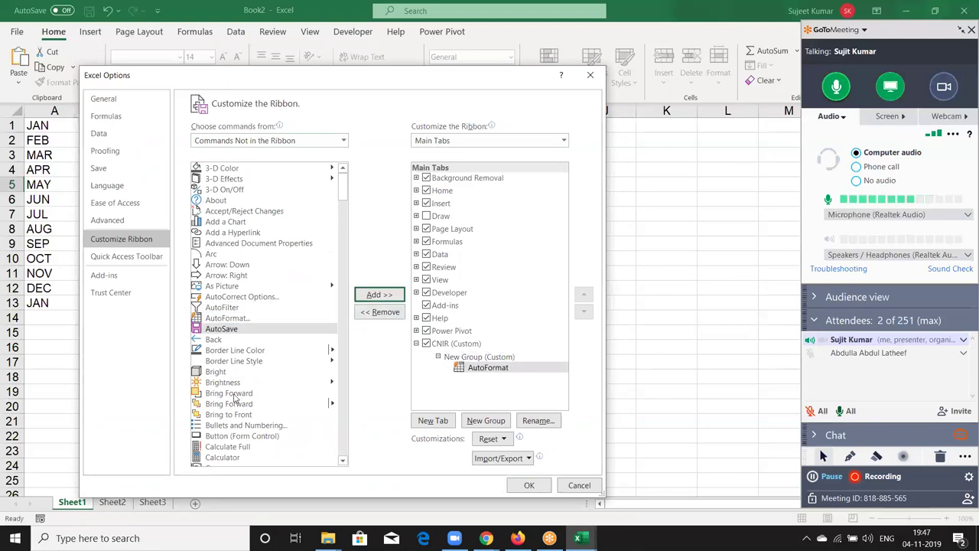
Add the Email command to the CNIR New Group
scroll(284, 358, down, 2)
scroll(242, 345, down, 2)
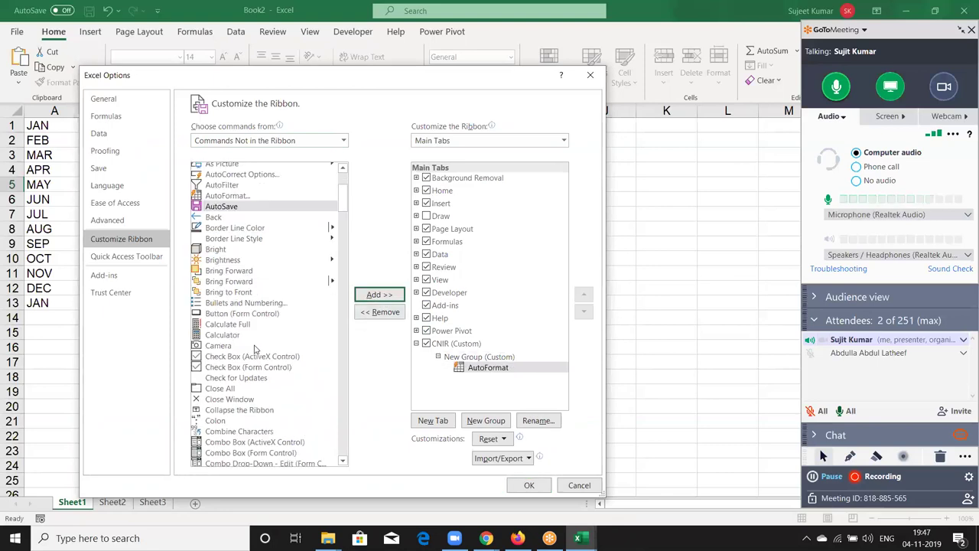
scroll(254, 349, down, 1)
scroll(252, 348, down, 1)
scroll(248, 348, down, 2)
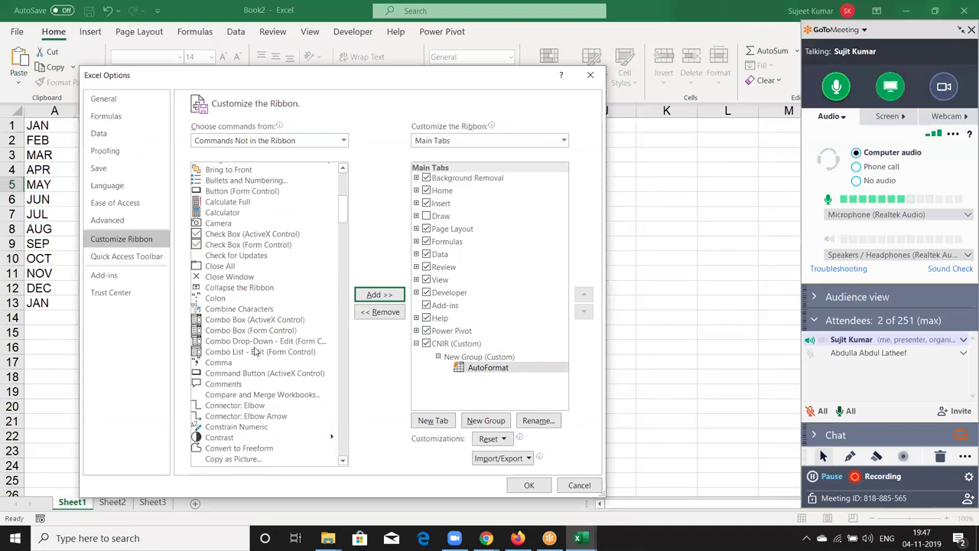
scroll(246, 346, down, 2)
scroll(246, 346, down, 1)
scroll(247, 348, down, 3)
scroll(247, 348, down, 2)
scroll(247, 348, down, 3)
scroll(253, 329, down, 2)
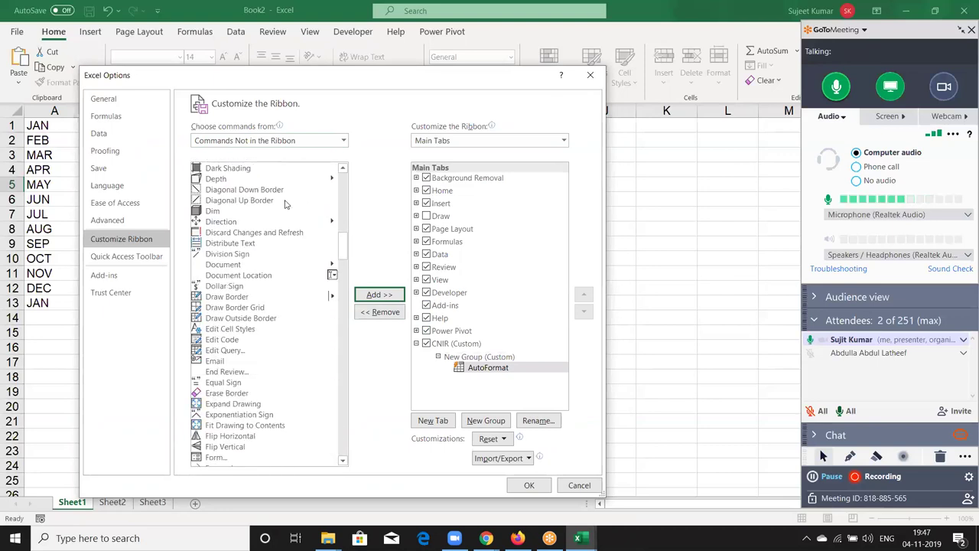
click(226, 363)
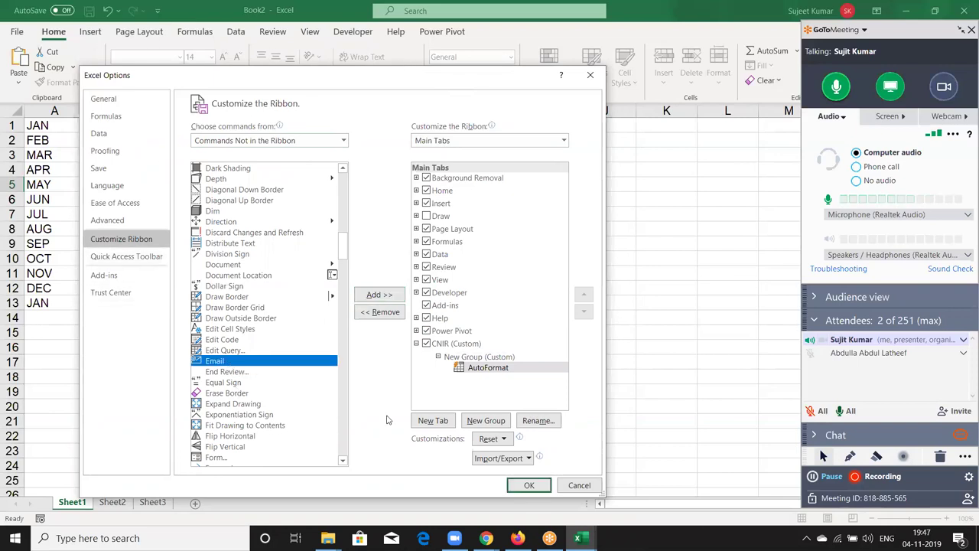
click(386, 299)
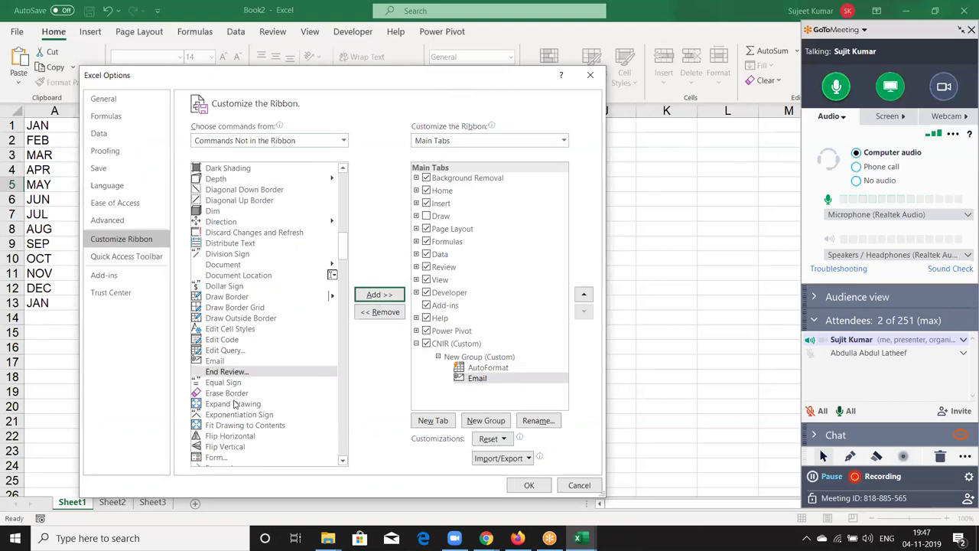
Add Form and Free Rotate to the CNIR New Group
scroll(235, 405, down, 1)
scroll(235, 405, down, 2)
scroll(236, 405, down, 1)
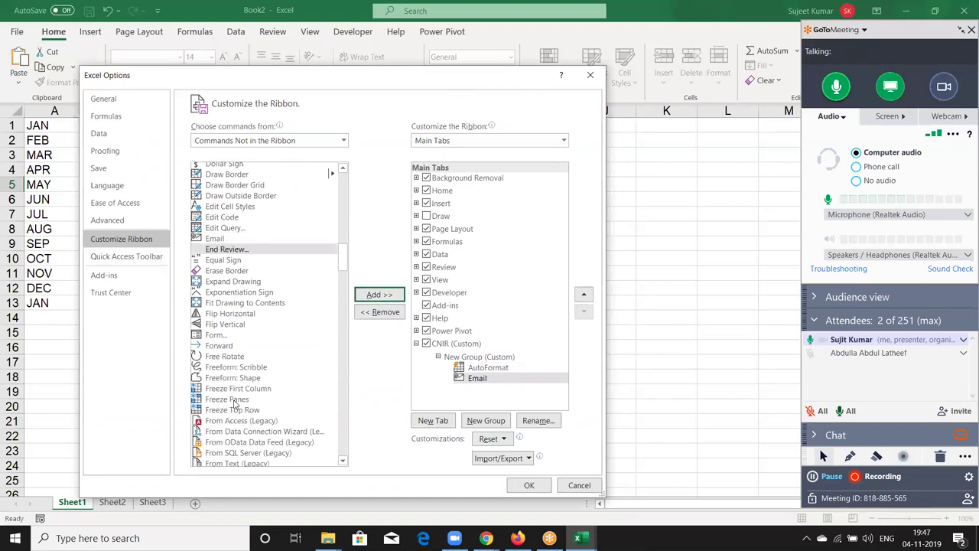
click(222, 336)
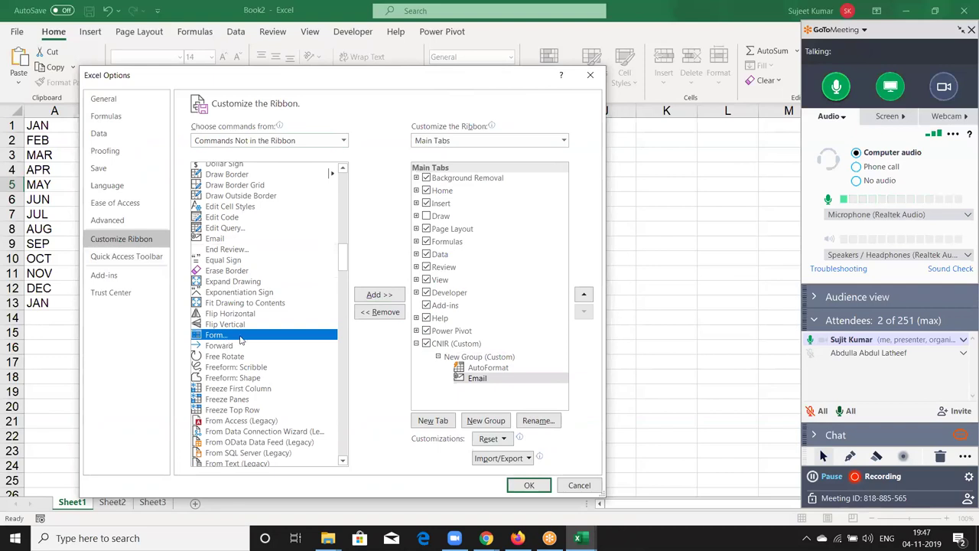
click(380, 297)
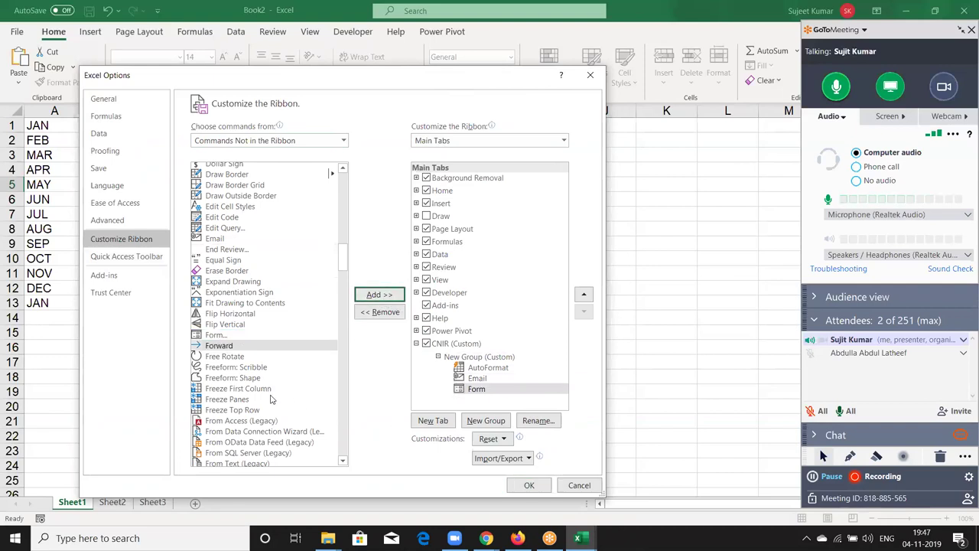
scroll(271, 398, down, 2)
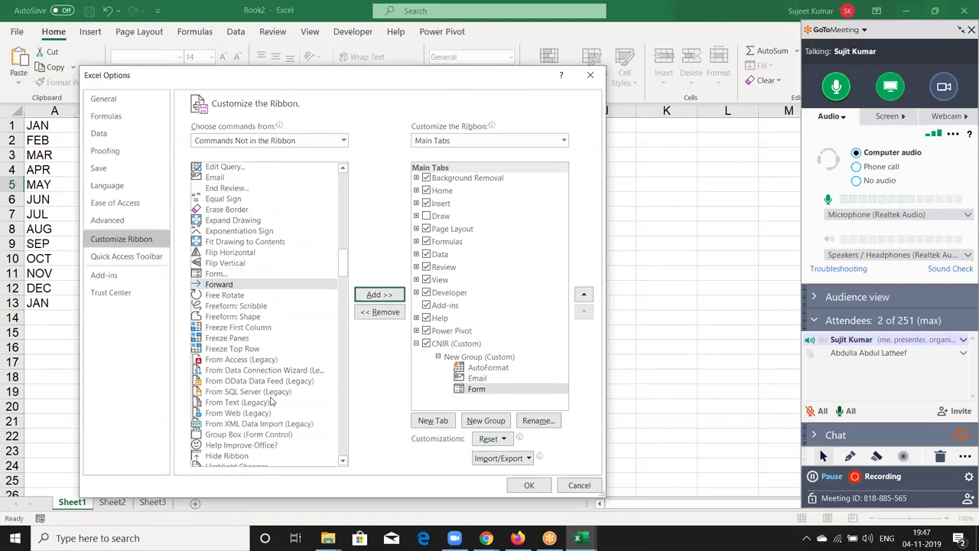
click(234, 295)
click(376, 296)
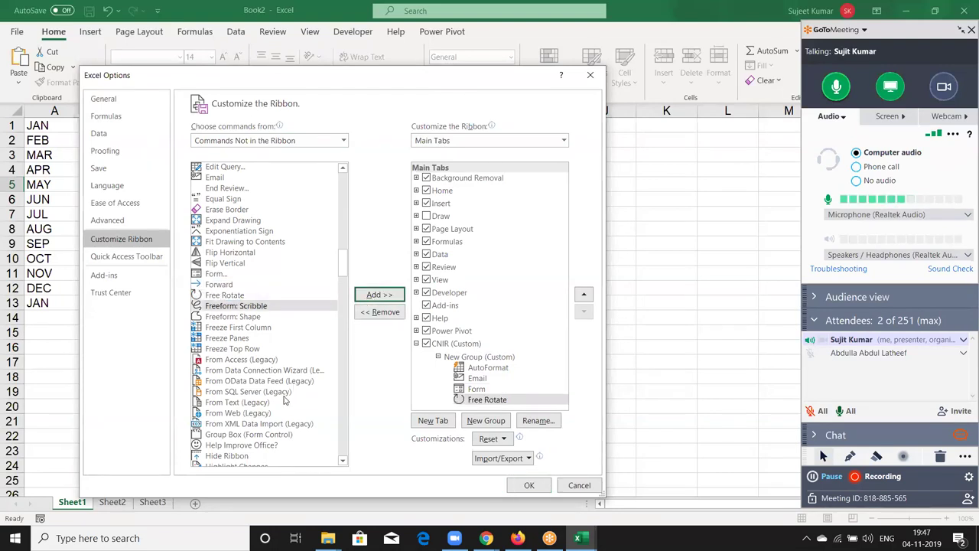
scroll(284, 405, down, 4)
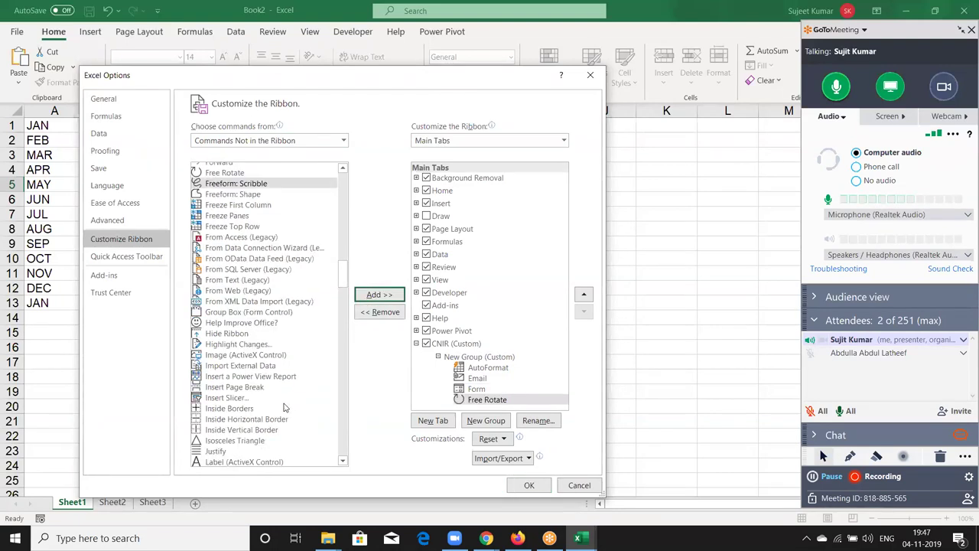
scroll(283, 407, down, 1)
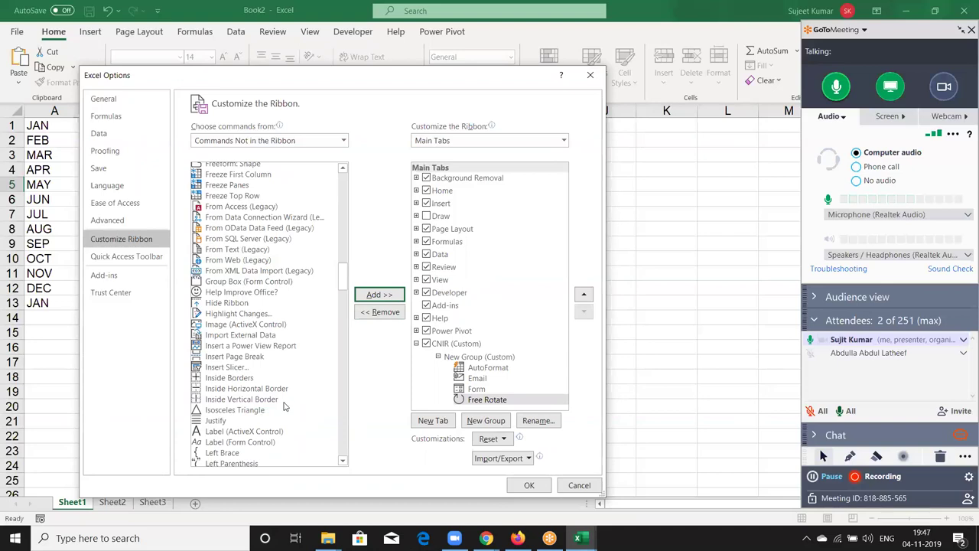
scroll(284, 407, down, 1)
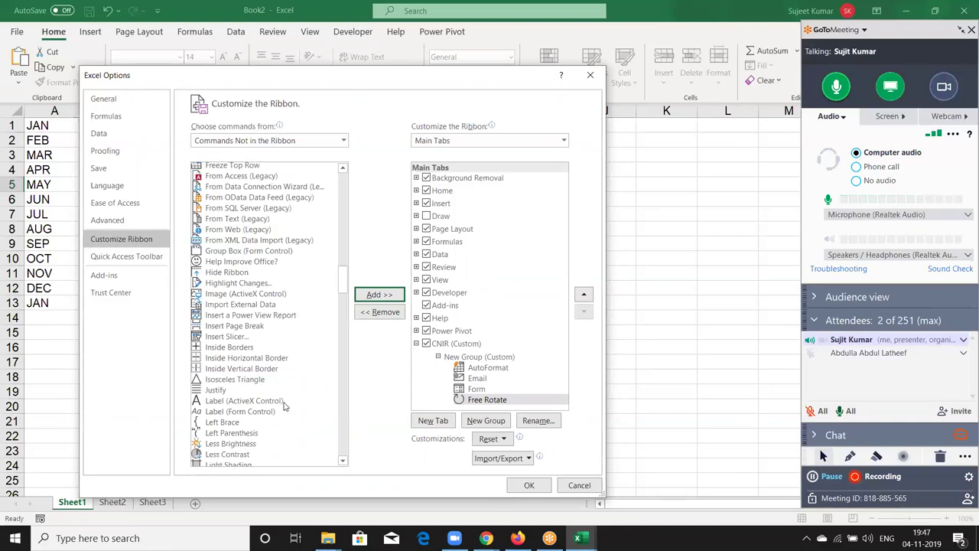
scroll(285, 406, down, 1)
scroll(285, 405, down, 2)
scroll(285, 406, down, 2)
scroll(285, 406, down, 2)
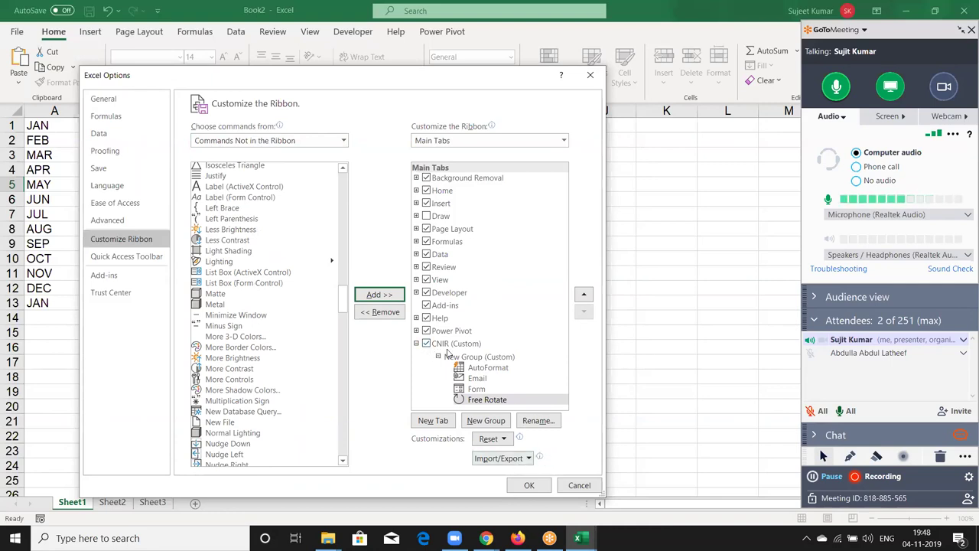
click(436, 193)
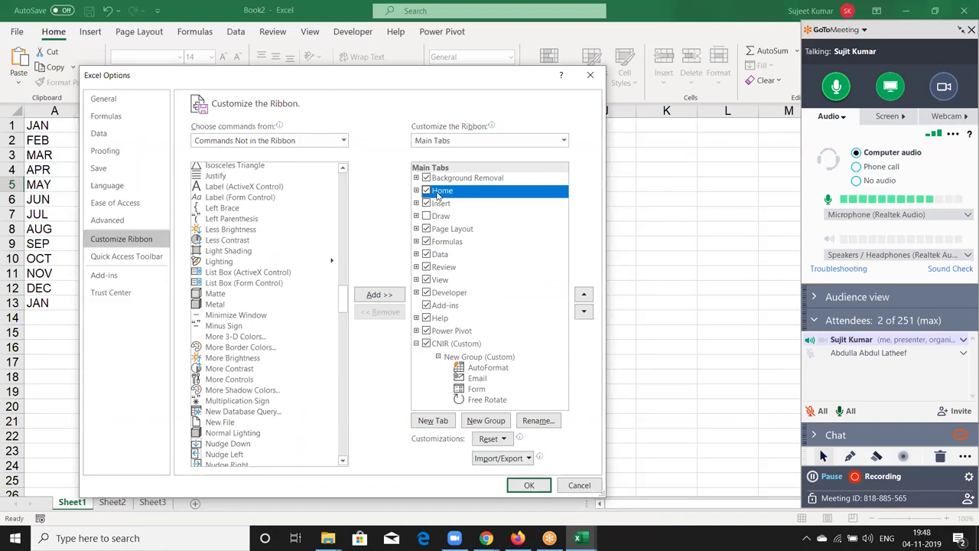
click(416, 191)
click(416, 191)
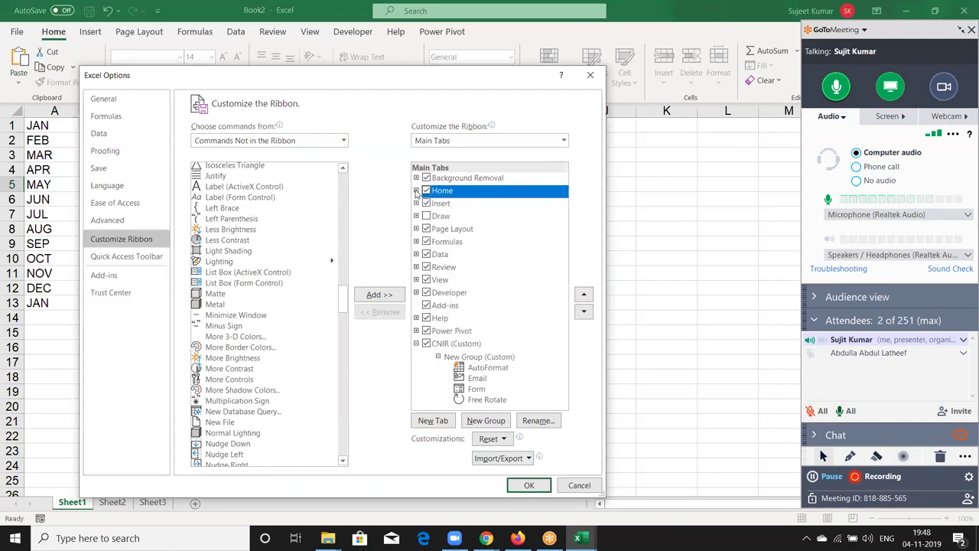
click(416, 203)
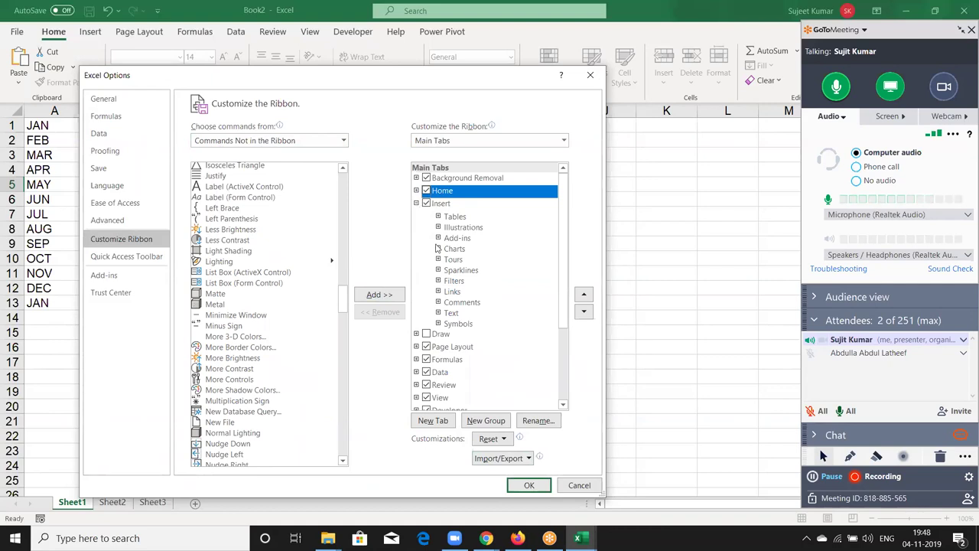
click(417, 204)
click(416, 203)
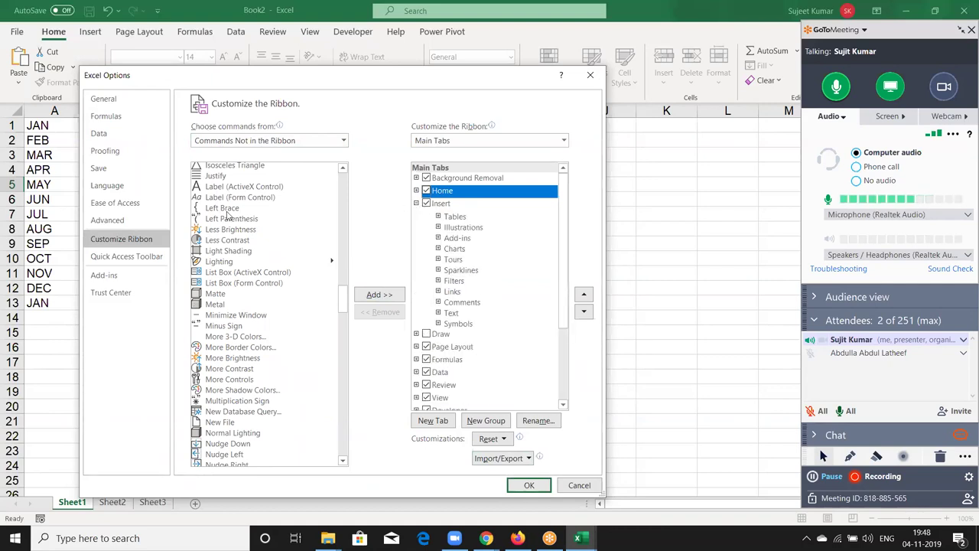
click(441, 205)
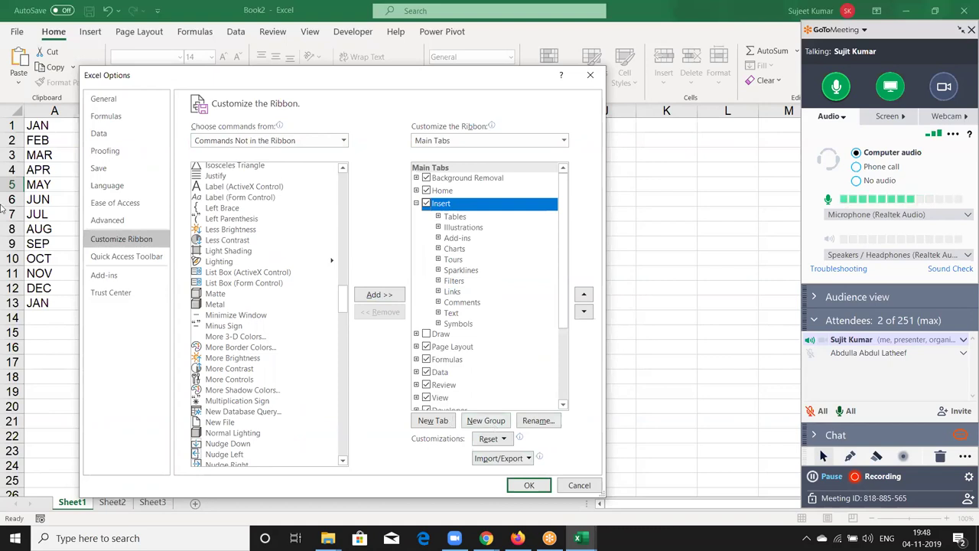
click(224, 253)
click(217, 294)
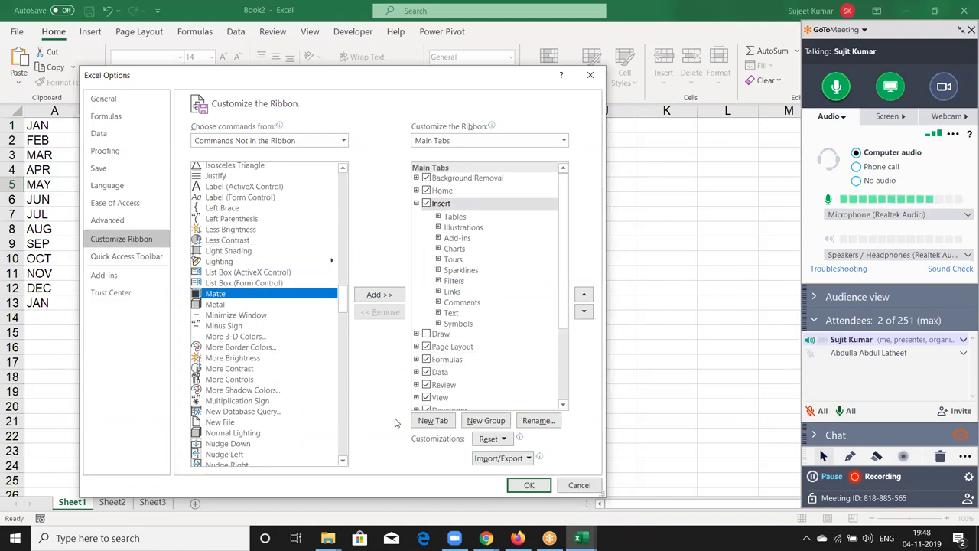
click(416, 203)
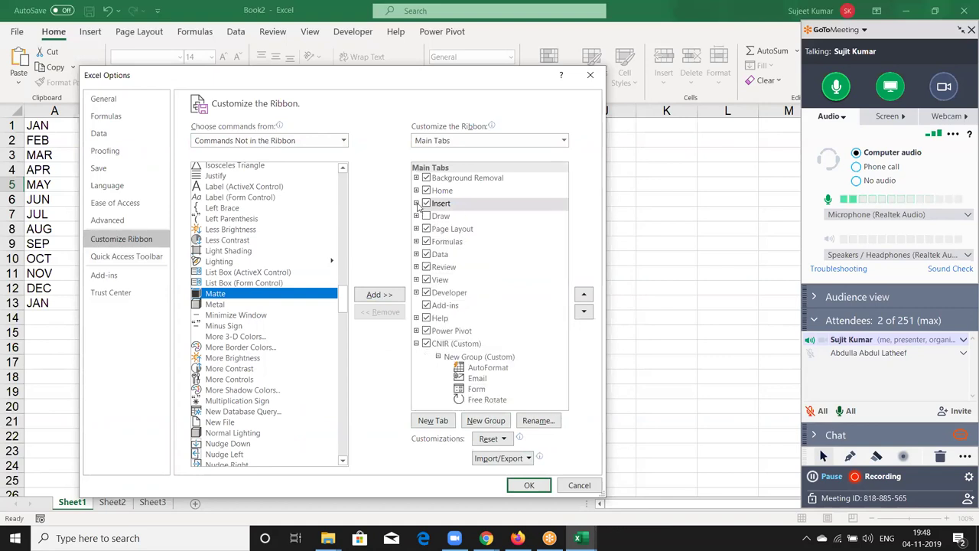
click(416, 343)
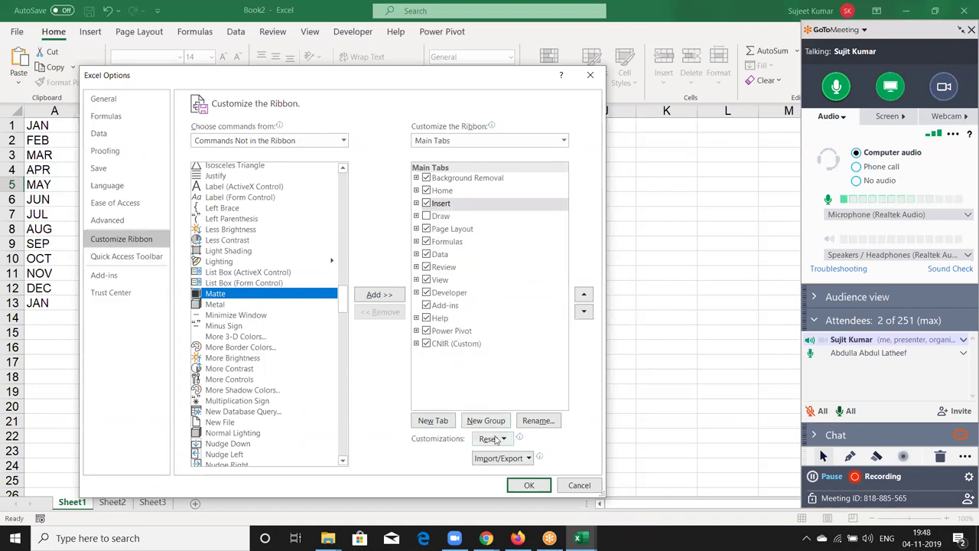
Apply the ribbon changes, view the CNIR tab's four commands, and select cell D6
click(529, 486)
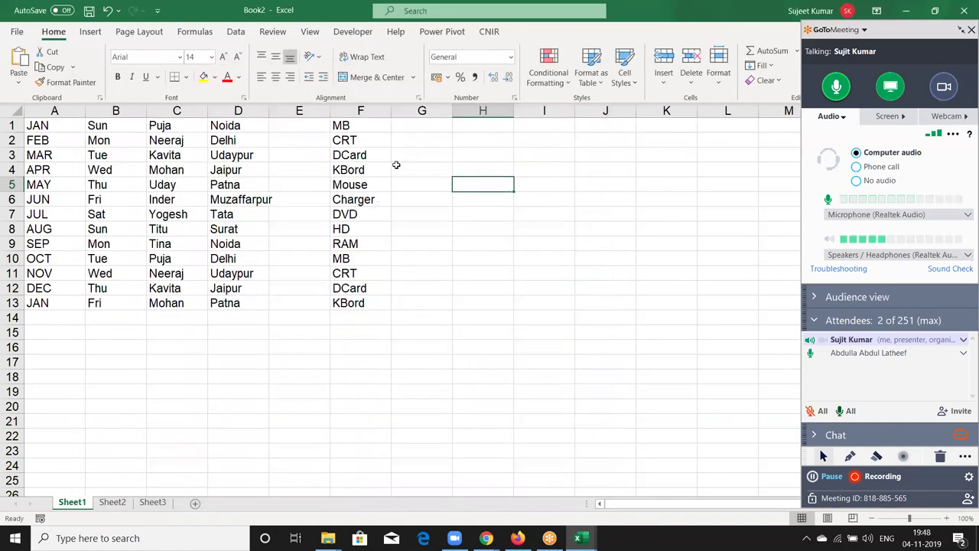
click(488, 32)
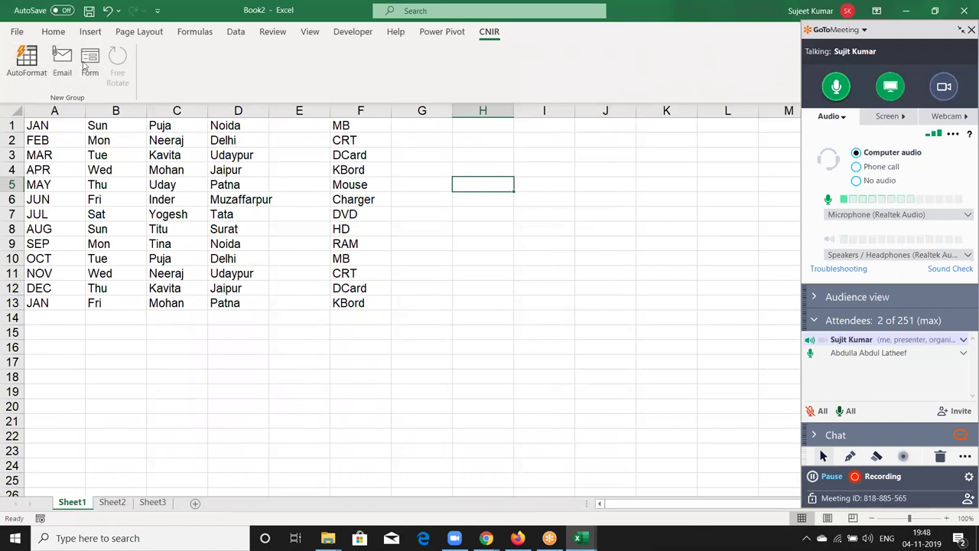
click(226, 201)
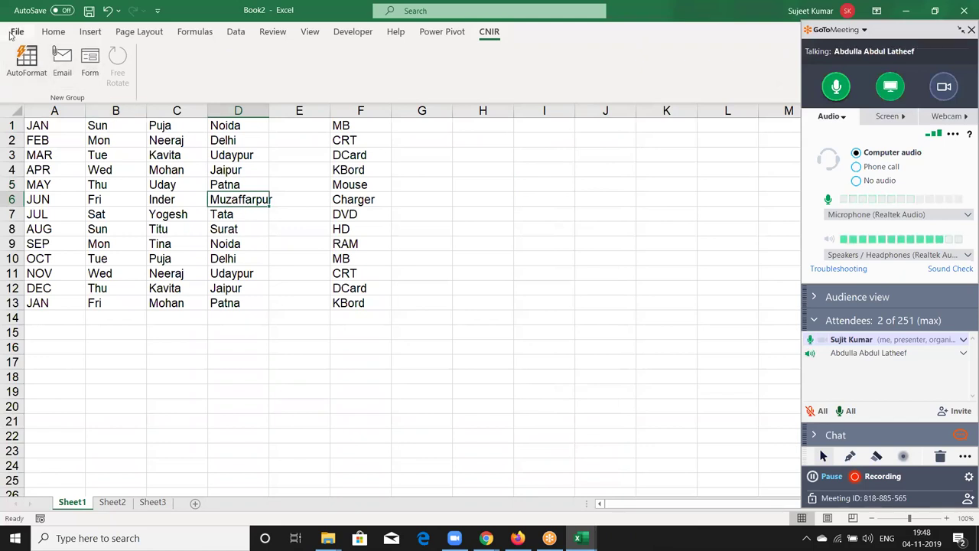
click(15, 32)
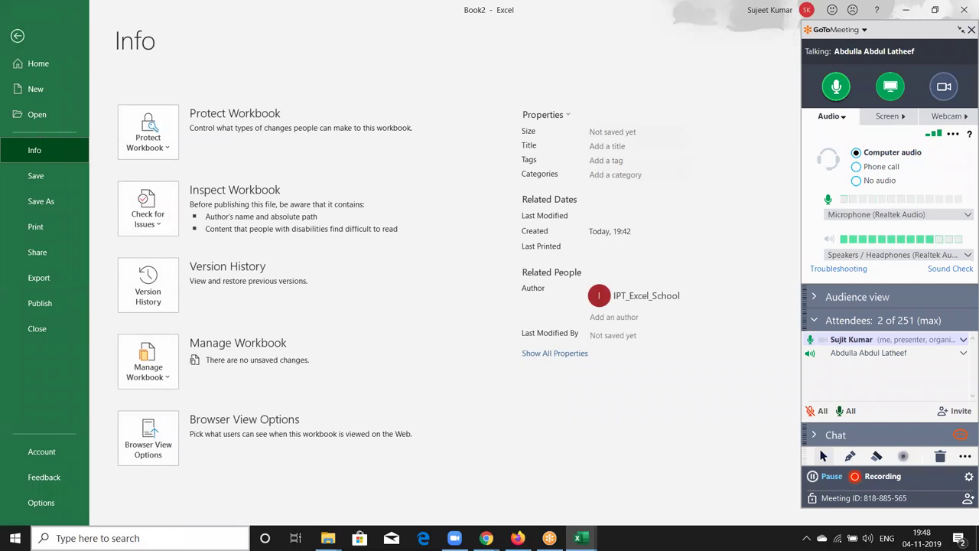
Reopen Customize the Ribbon with All Commands listed and CNIR (Custom) selected
click(41, 503)
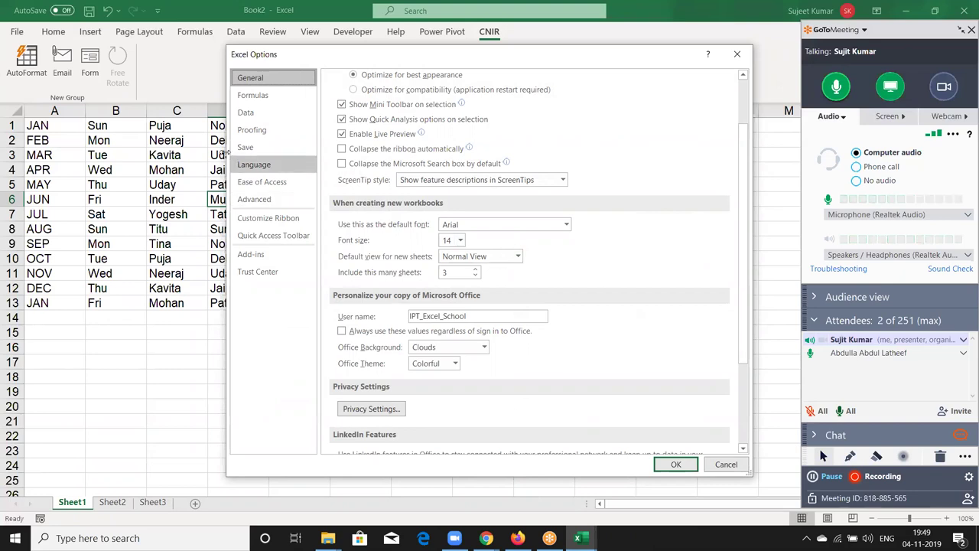
click(269, 220)
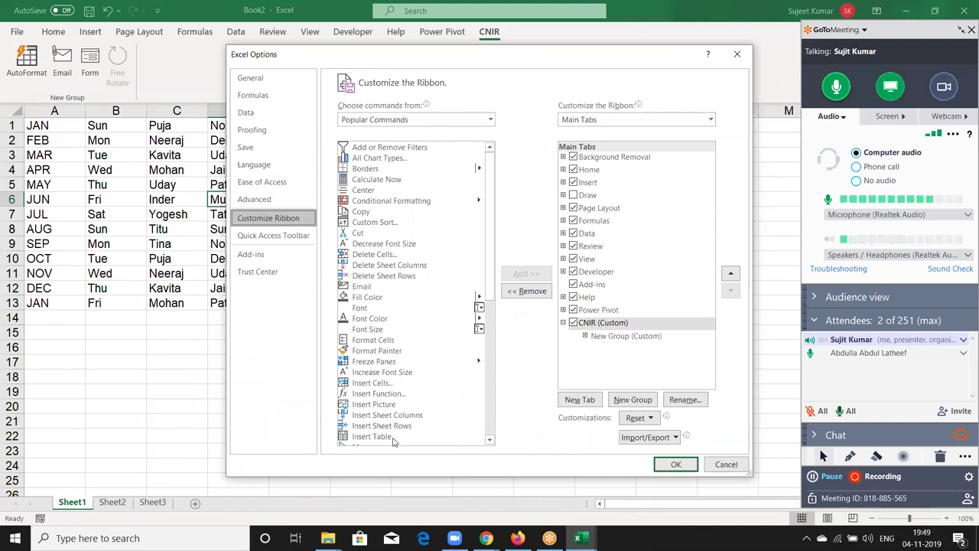
click(490, 119)
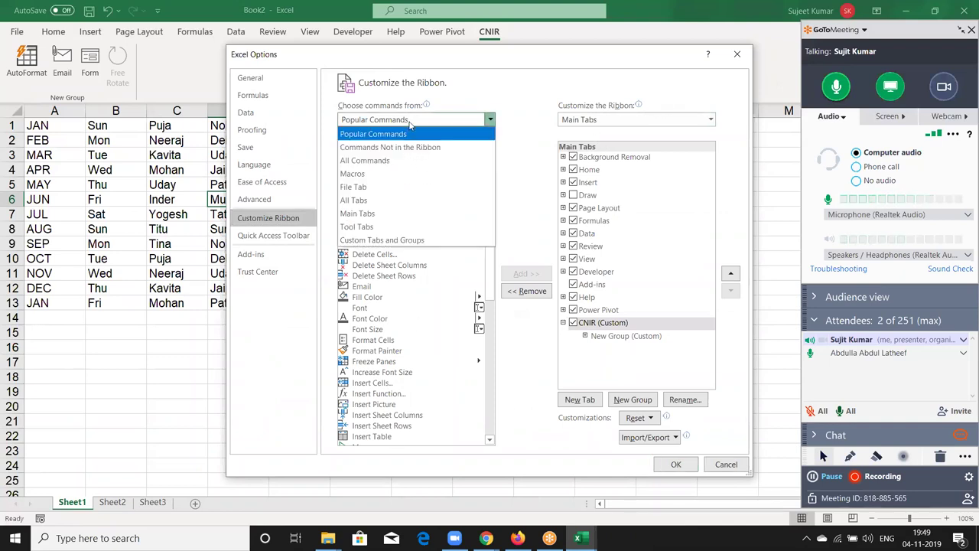
click(385, 162)
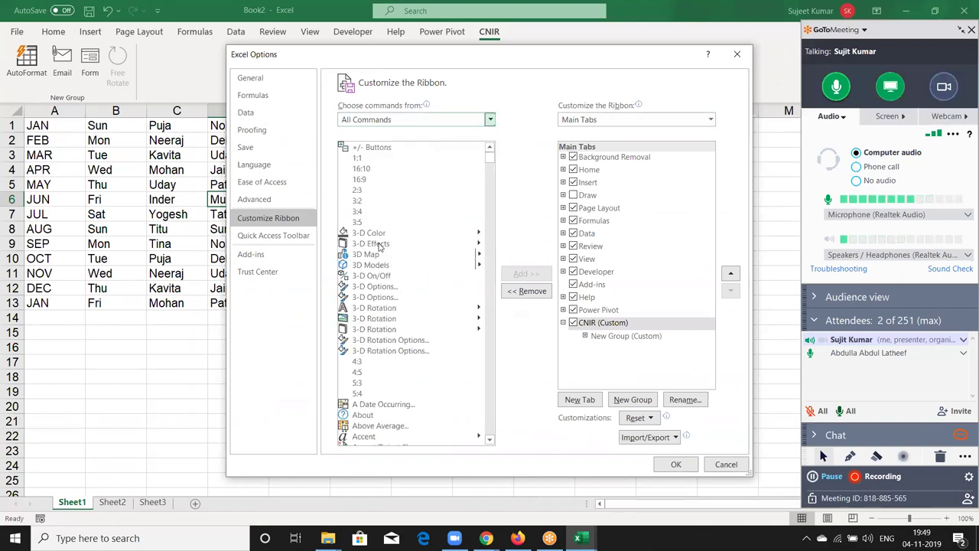
click(380, 243)
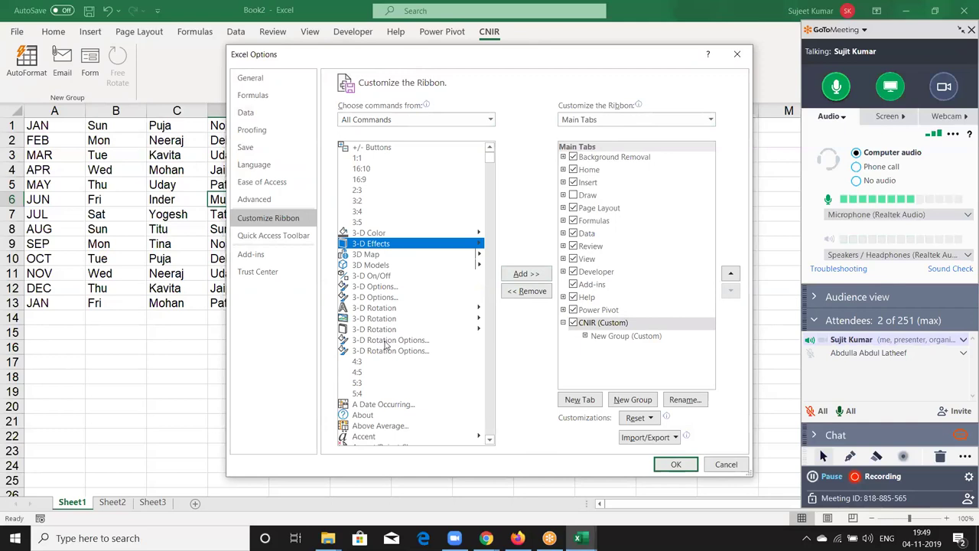
click(367, 319)
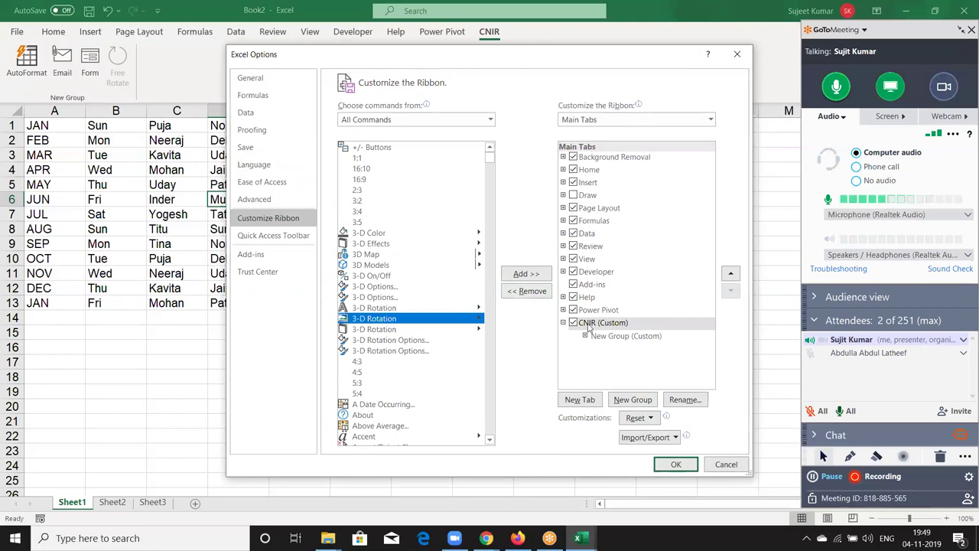
click(595, 322)
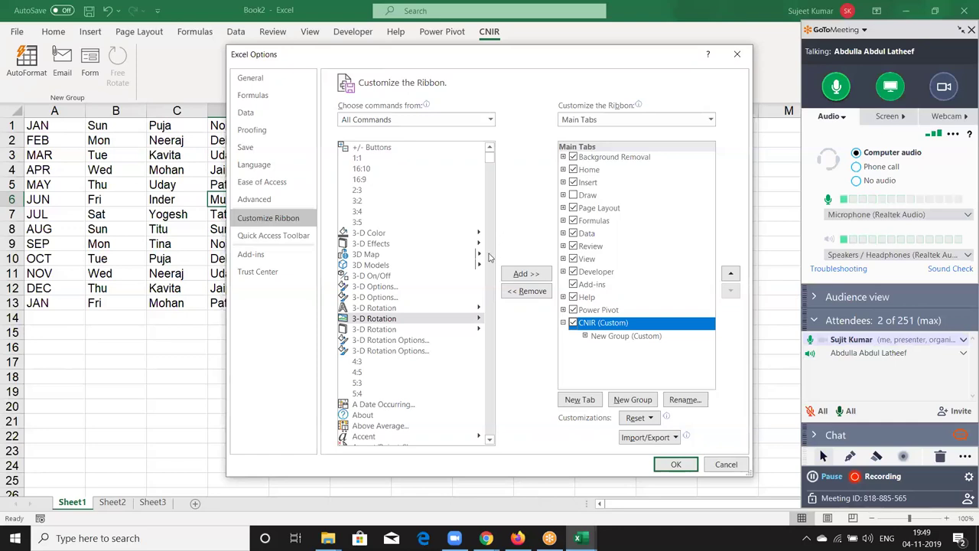
Show the Quick Access Toolbar settings, currently holding AutoSave, Save, Undo and Redo
click(281, 237)
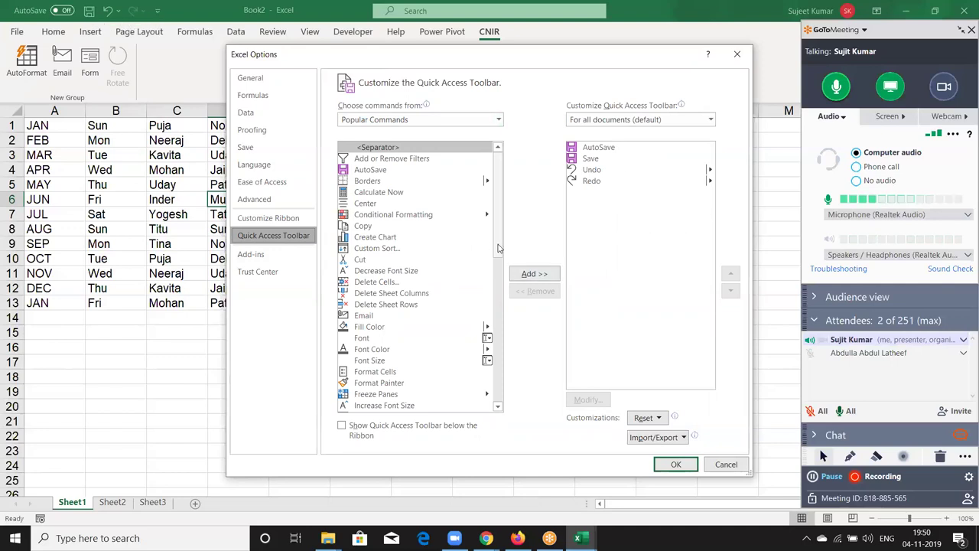
mouse_move(496, 248)
mouse_down()
mouse_move(496, 406)
mouse_move(489, 278)
mouse_move(496, 310)
mouse_up()
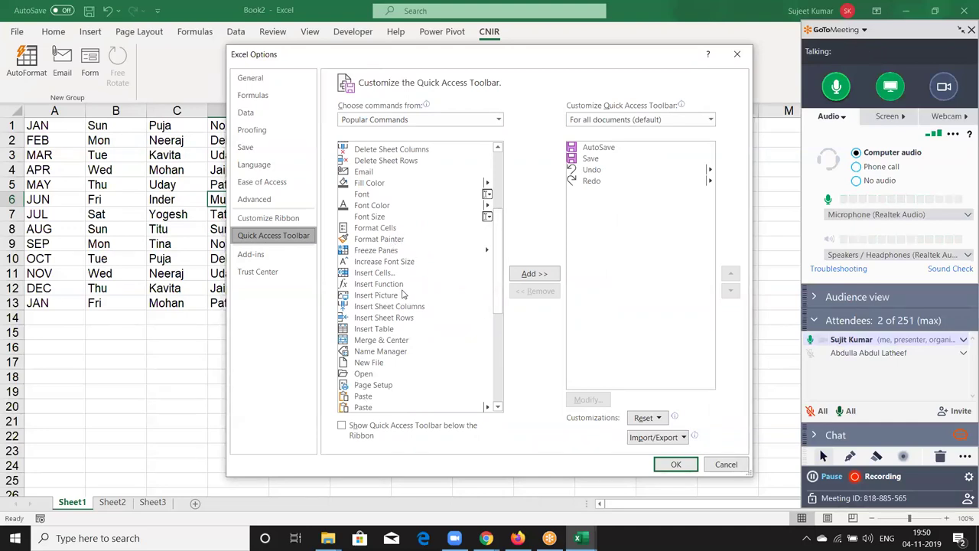
click(395, 120)
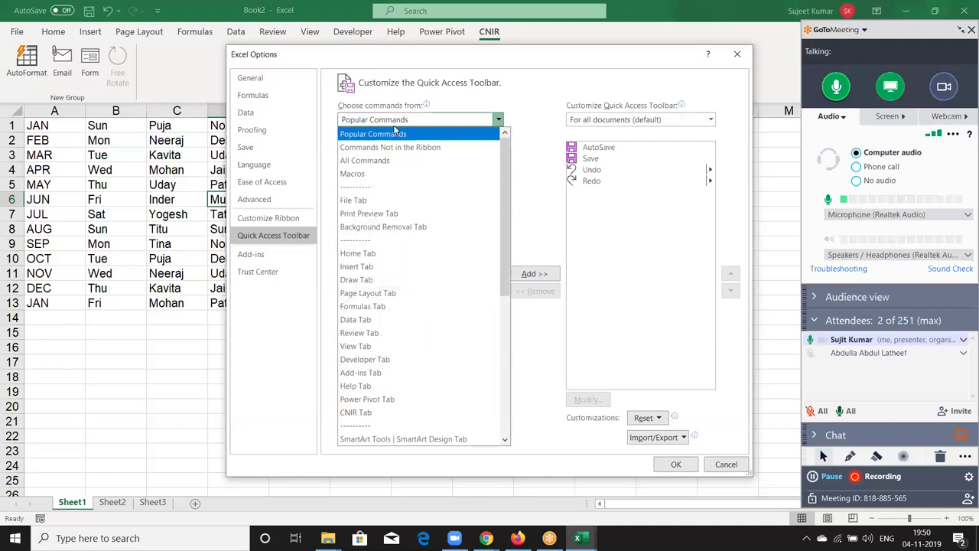
Set the command source to All Commands and browse the full command list
click(387, 163)
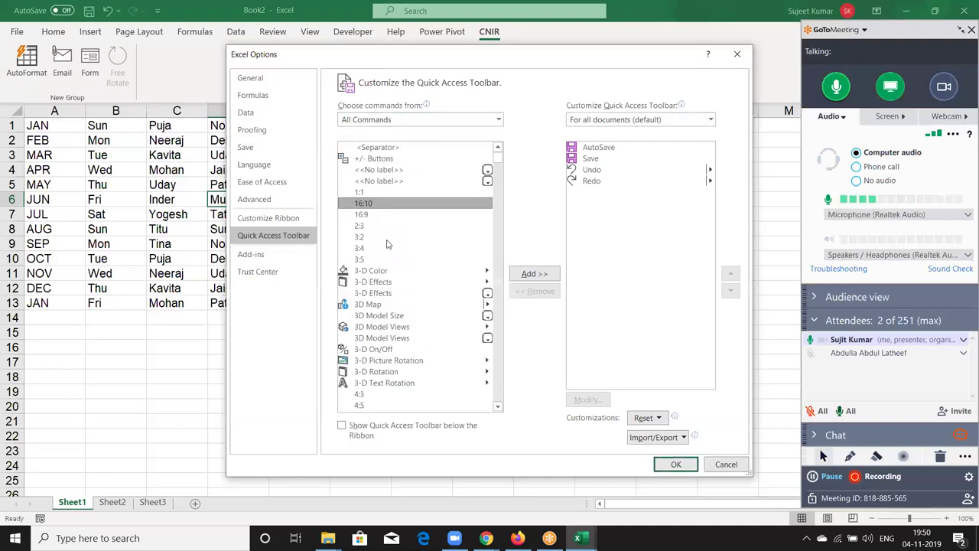
key(i)
scroll(419, 279, down, 4)
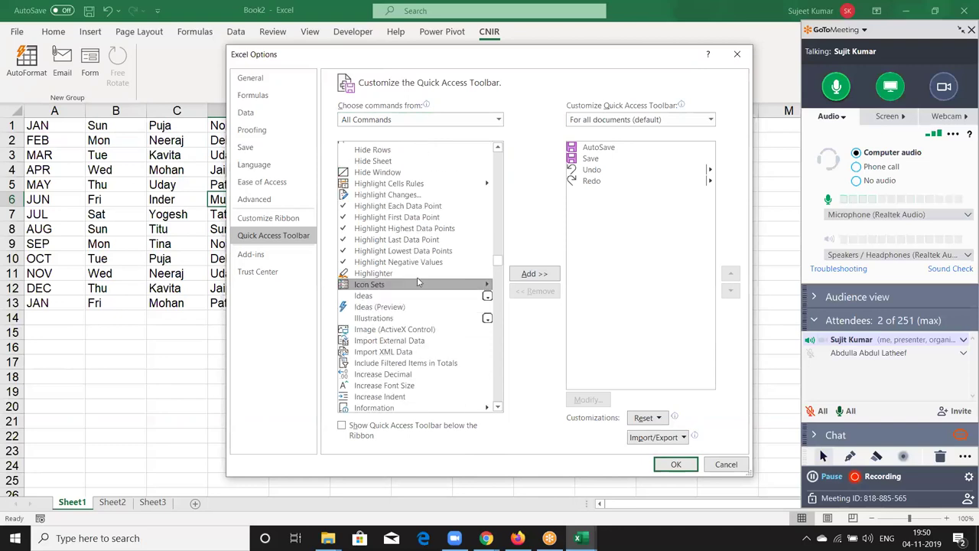
scroll(483, 310, down, 3)
scroll(482, 310, down, 3)
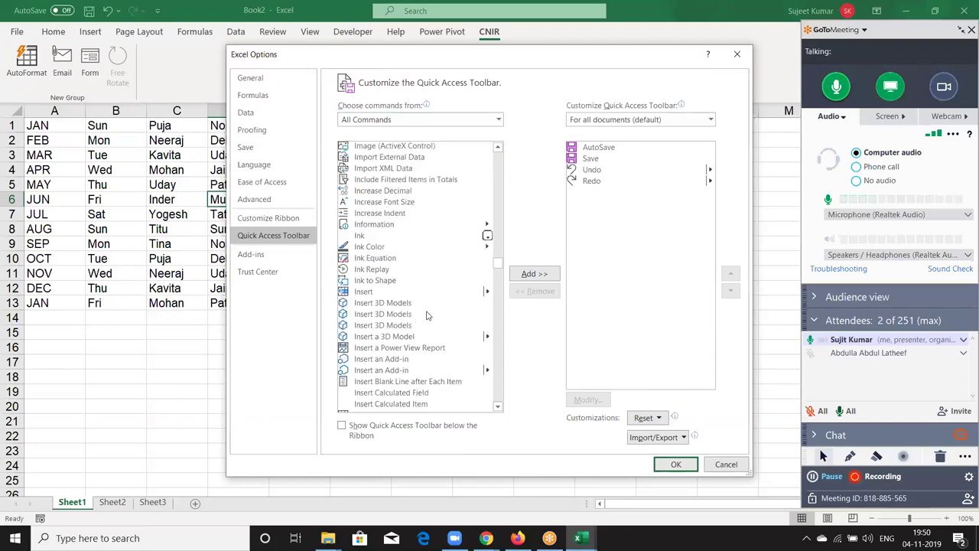
scroll(427, 315, down, 3)
scroll(427, 316, down, 2)
scroll(428, 315, down, 2)
scroll(429, 314, down, 2)
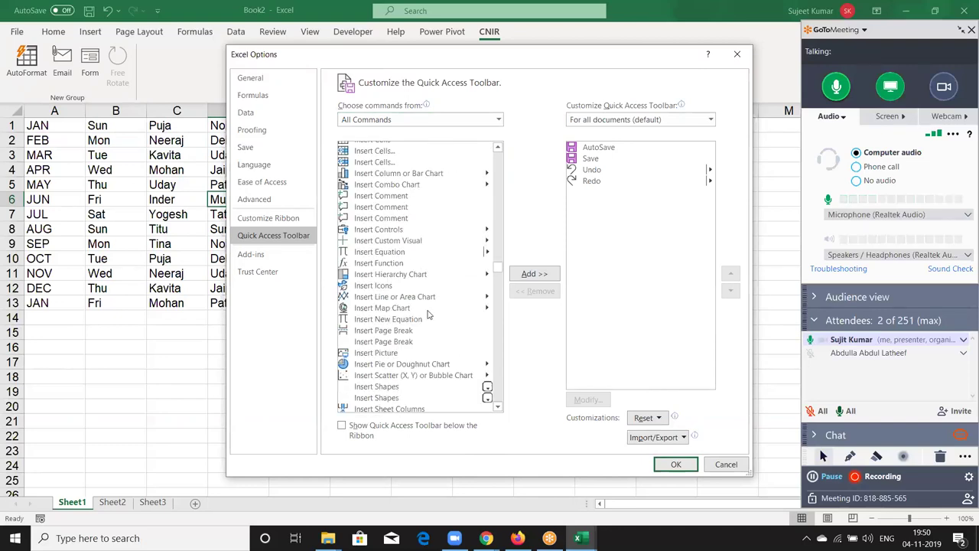
scroll(428, 315, up, 2)
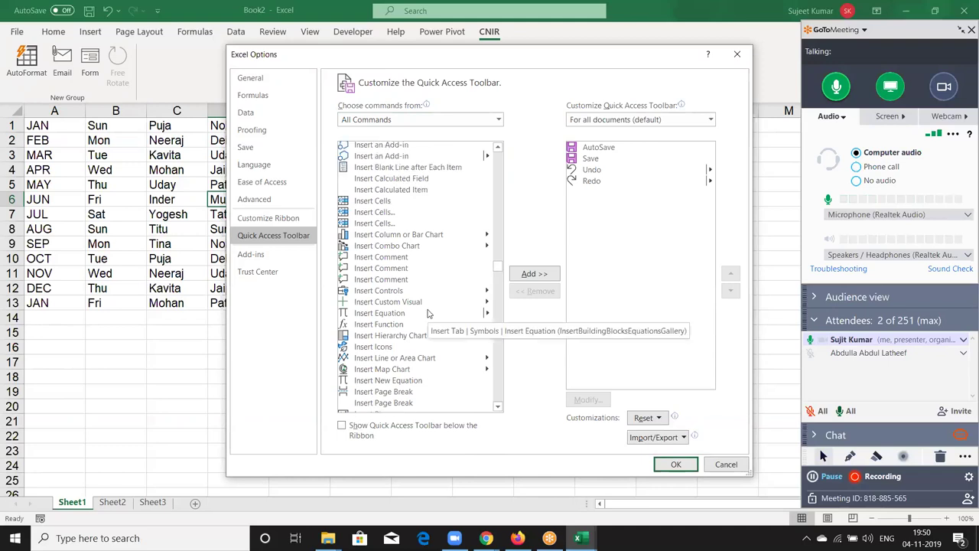
scroll(435, 232, up, 2)
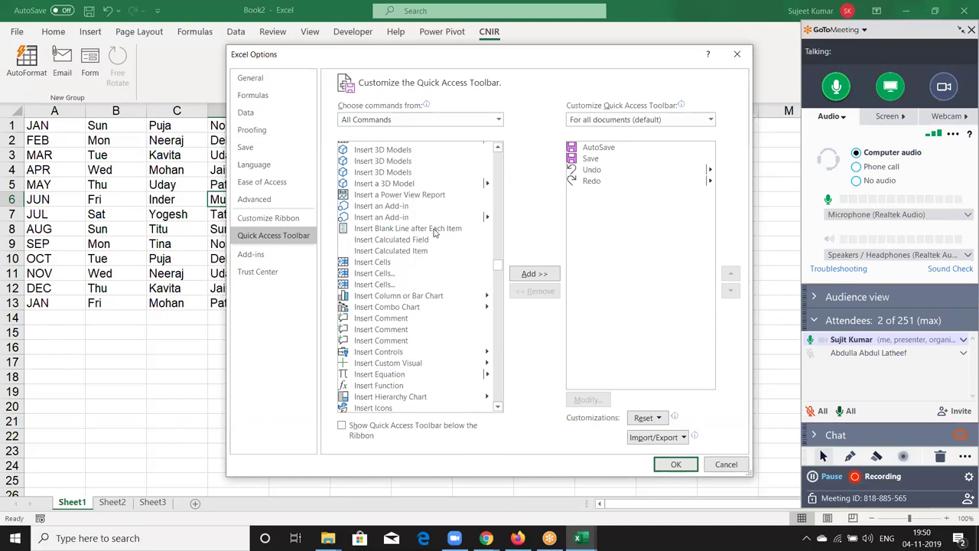
scroll(434, 232, up, 2)
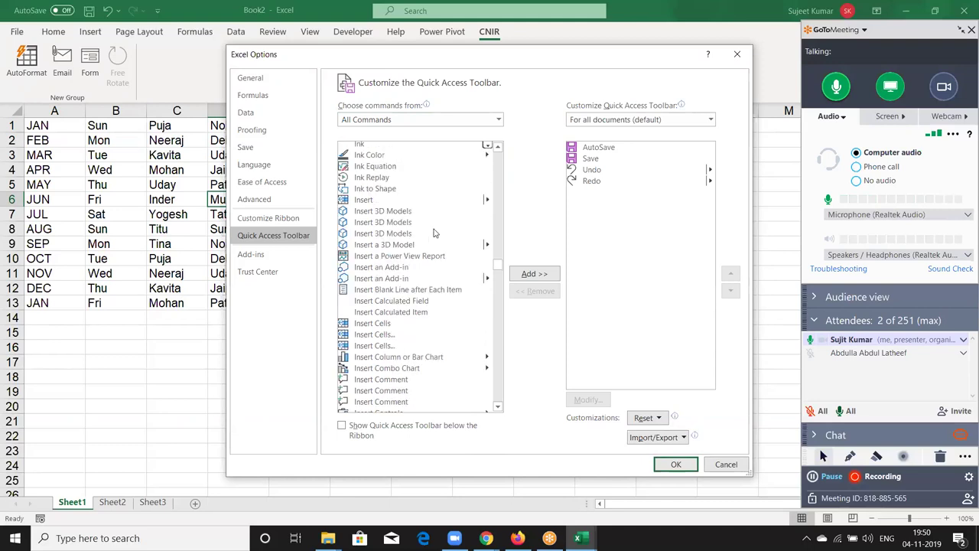
scroll(434, 233, down, 1)
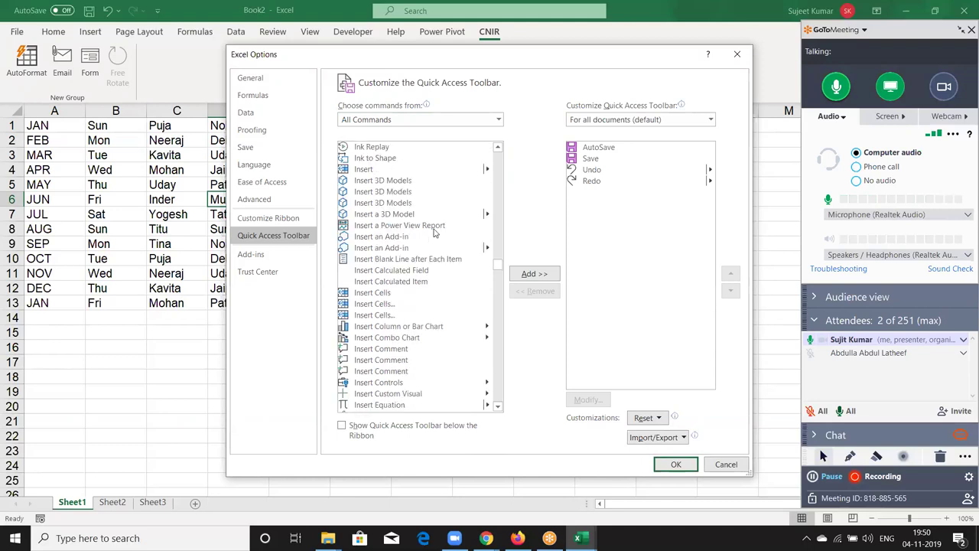
scroll(433, 232, down, 2)
scroll(433, 233, down, 2)
scroll(434, 233, down, 2)
scroll(433, 233, down, 2)
scroll(434, 233, down, 2)
scroll(433, 232, down, 2)
scroll(434, 233, down, 2)
scroll(434, 232, down, 2)
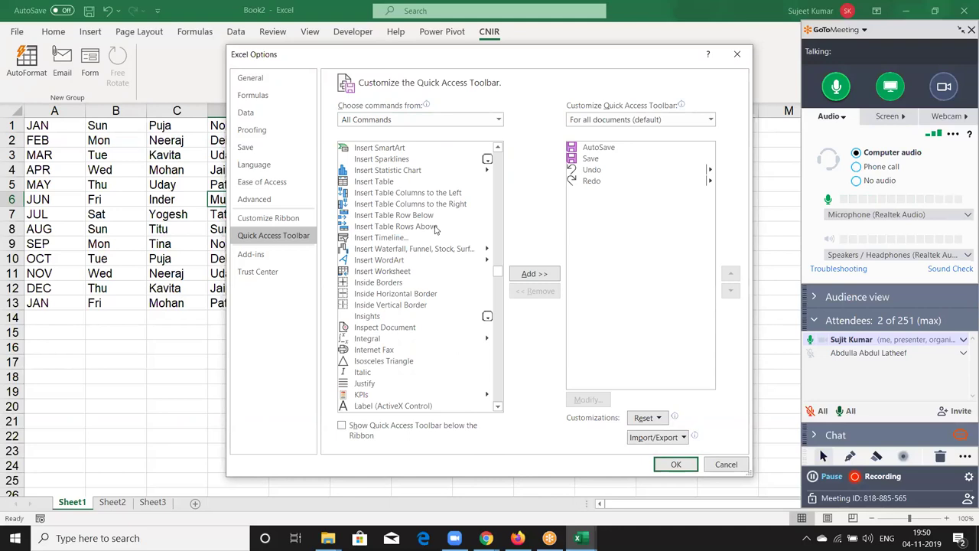
scroll(434, 230, down, 1)
scroll(434, 233, down, 1)
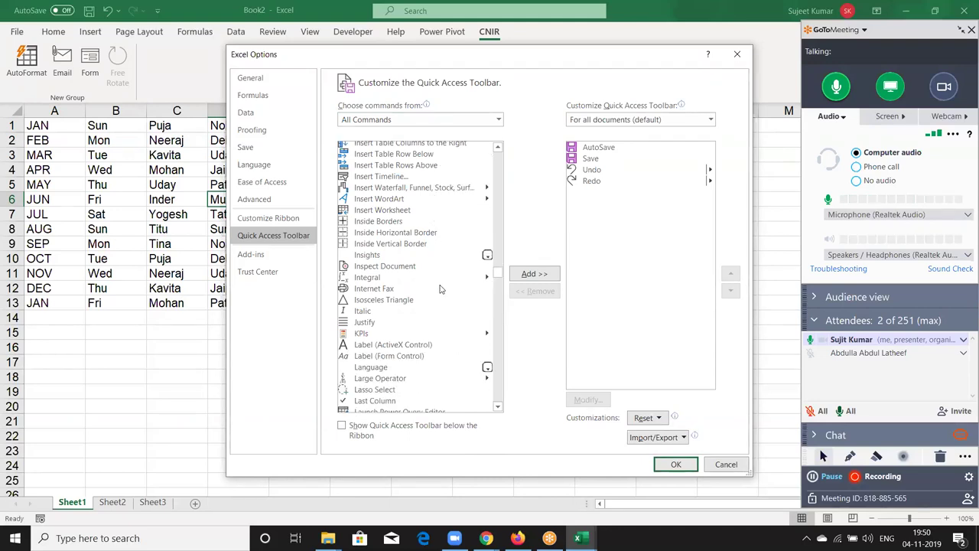
scroll(440, 289, down, 1)
scroll(440, 289, down, 1)
scroll(439, 291, down, 2)
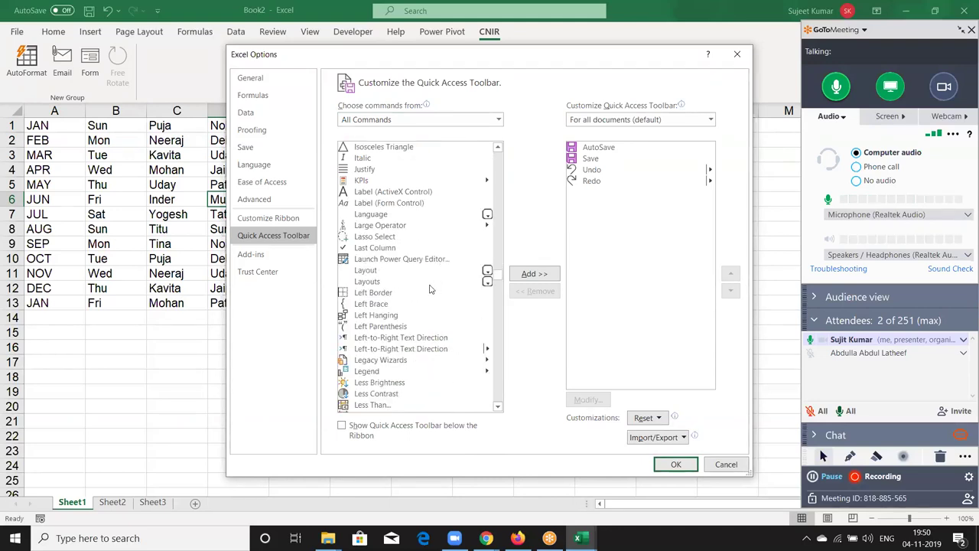
click(430, 286)
Add the Function command to the Quick Access Toolbar and confirm with OK
key(f)
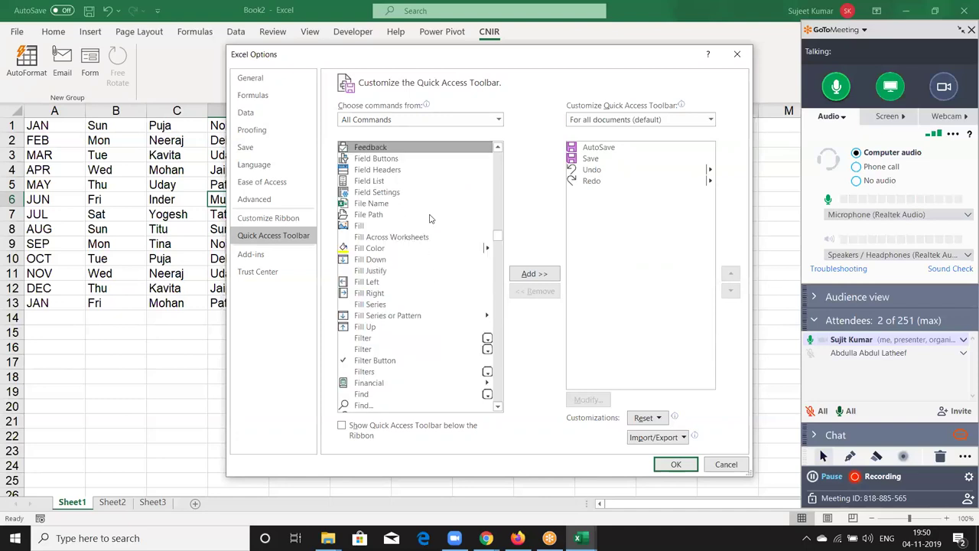
scroll(425, 276, down, 1)
scroll(421, 277, down, 1)
scroll(422, 277, down, 2)
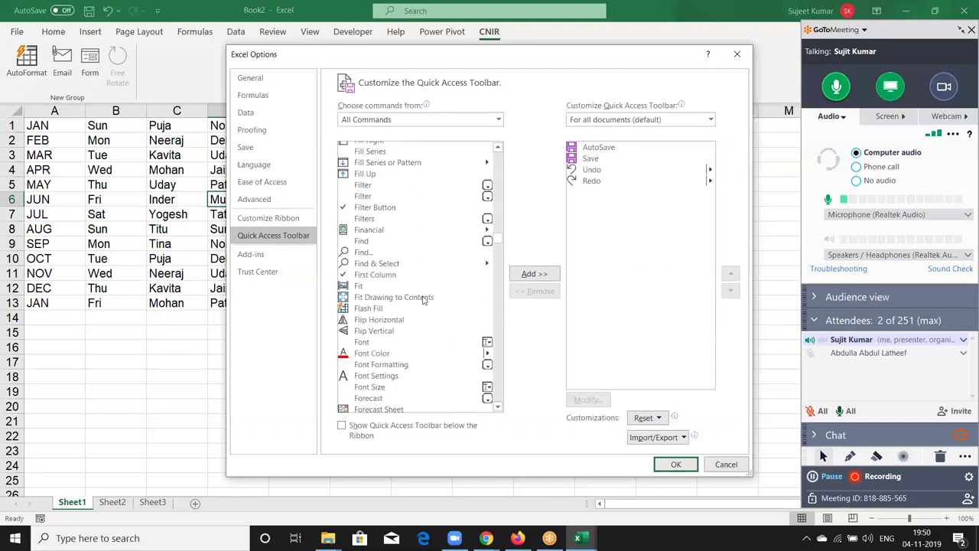
scroll(423, 299, down, 2)
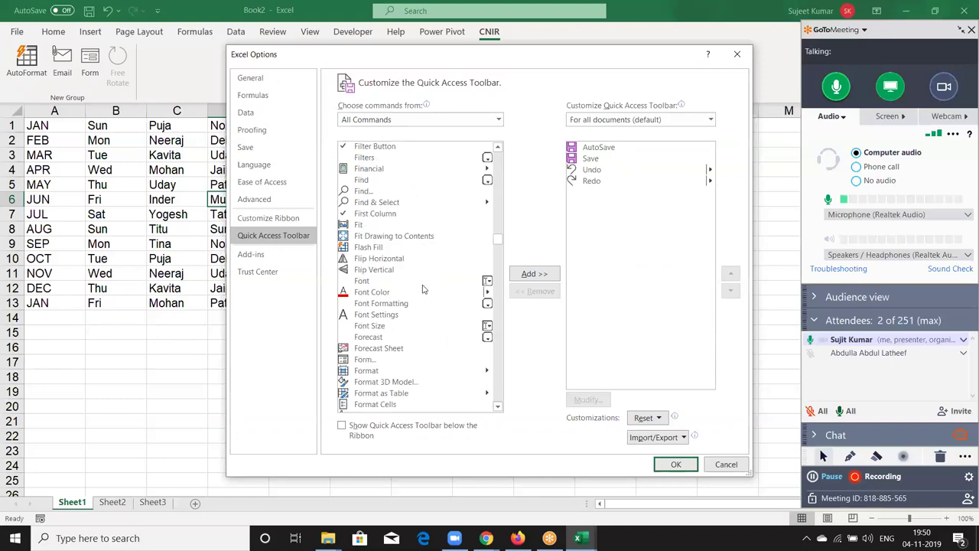
scroll(423, 289, down, 1)
scroll(423, 290, down, 2)
scroll(423, 290, down, 1)
scroll(423, 289, down, 2)
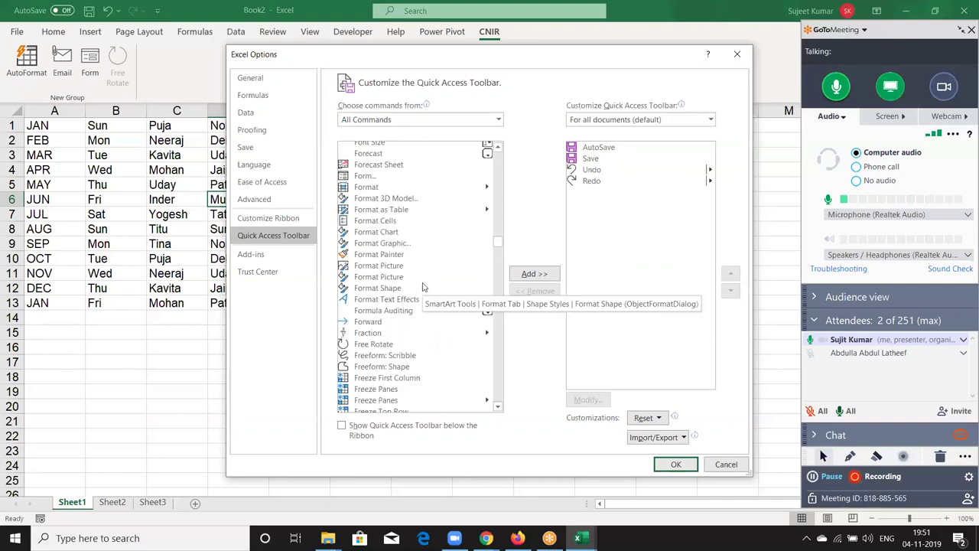
scroll(423, 287, down, 2)
scroll(423, 286, down, 2)
scroll(423, 285, down, 1)
scroll(424, 286, down, 1)
scroll(424, 286, down, 1)
scroll(423, 285, down, 1)
scroll(423, 286, down, 1)
scroll(423, 285, down, 1)
scroll(423, 284, down, 1)
scroll(423, 285, down, 2)
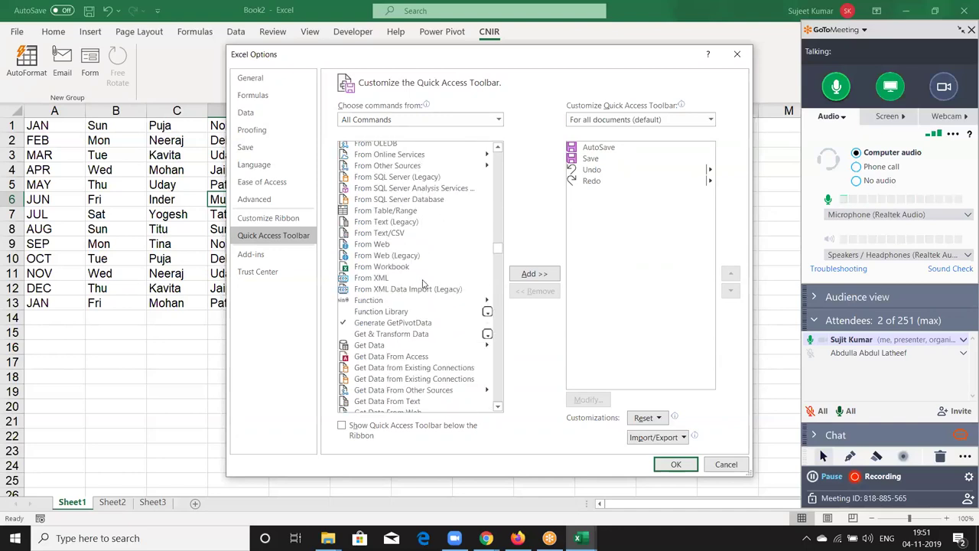
click(367, 300)
click(535, 274)
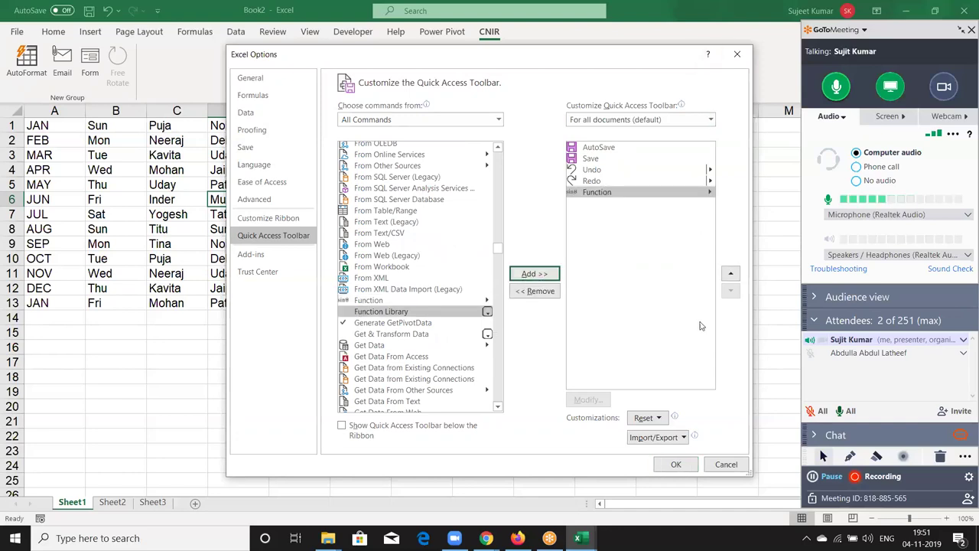
click(682, 464)
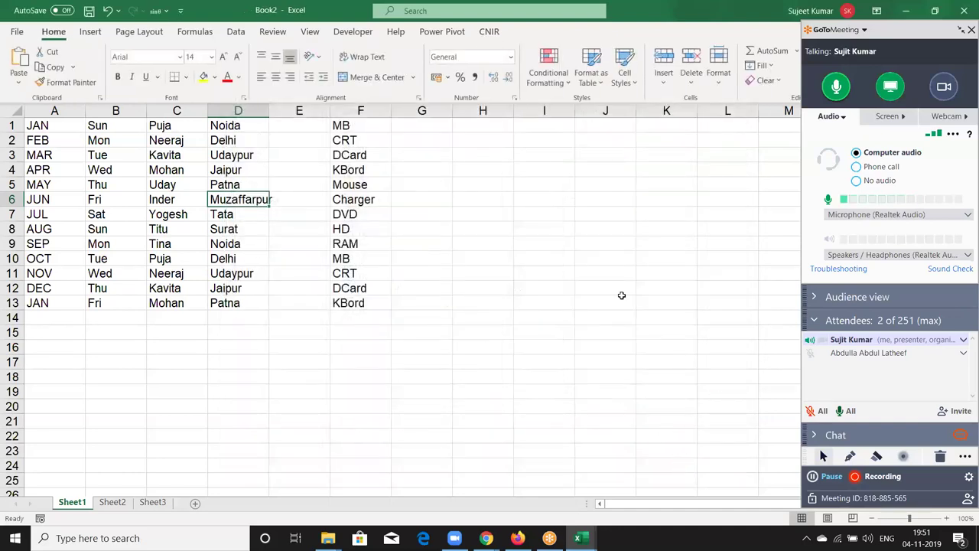
drag(612, 259, 617, 271)
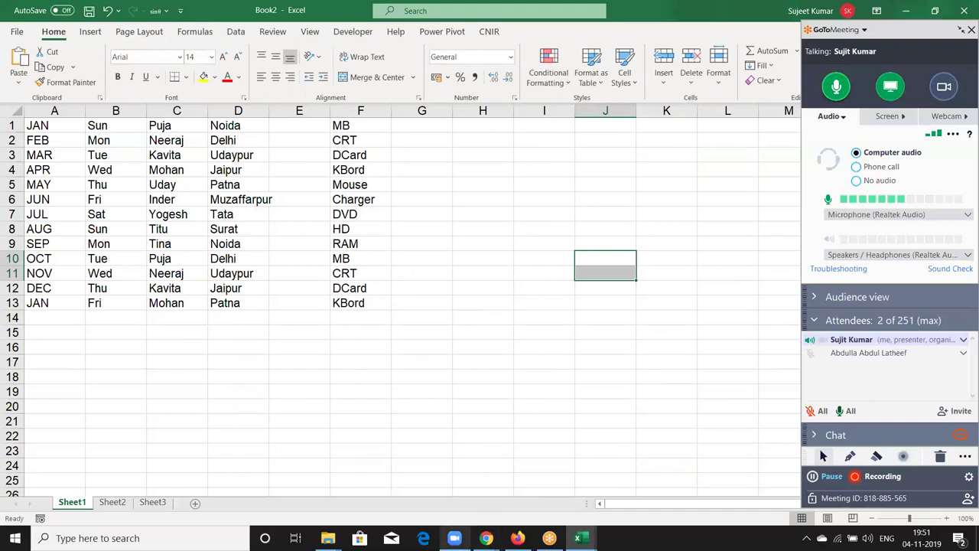
key(alt)
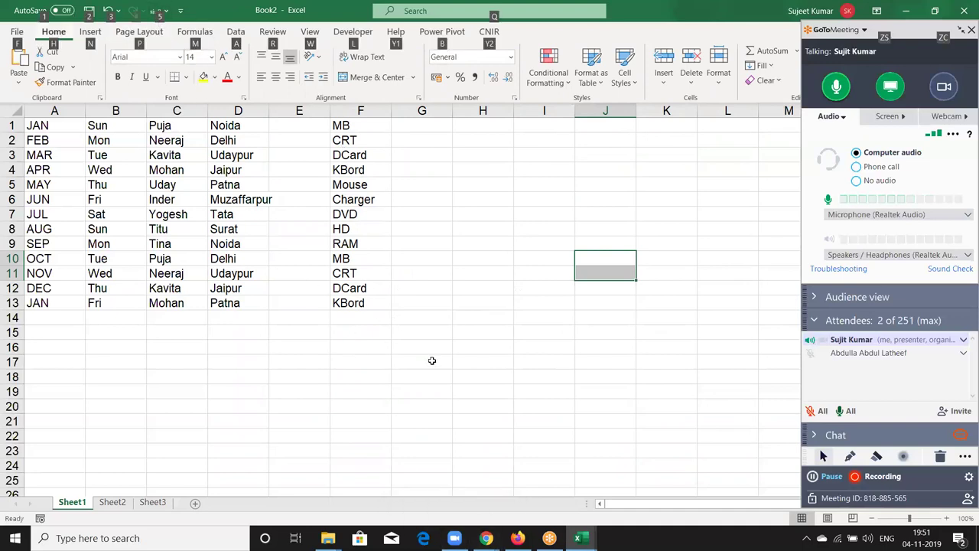
key(5)
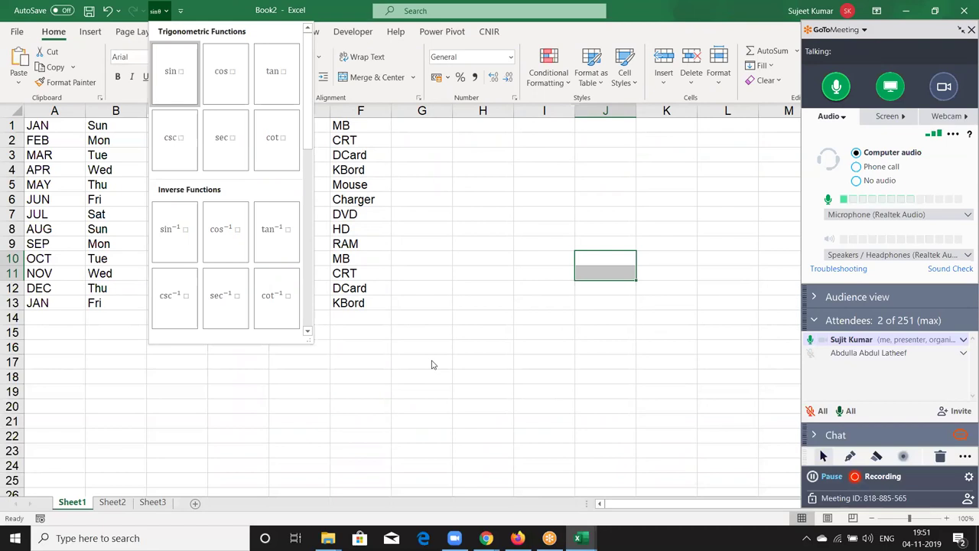
key(Escape)
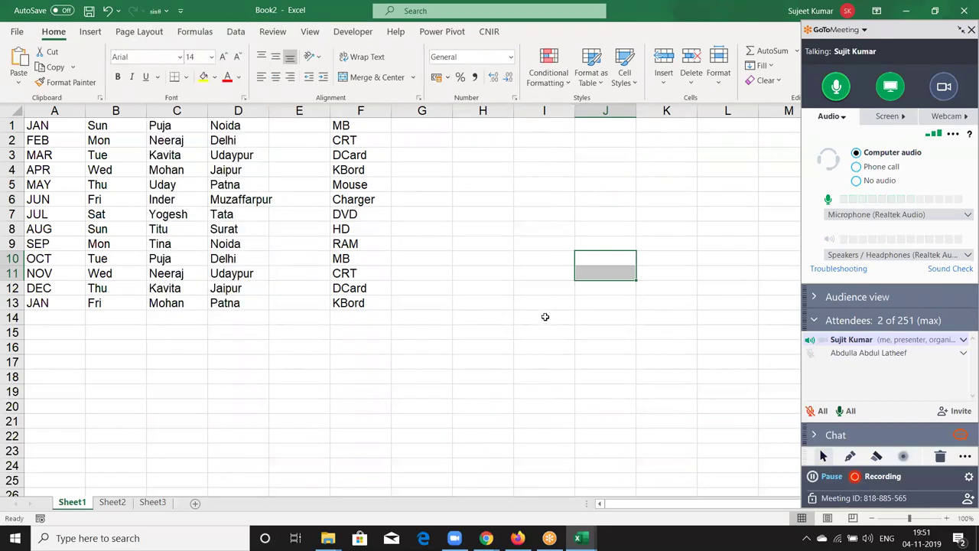
key(alt)
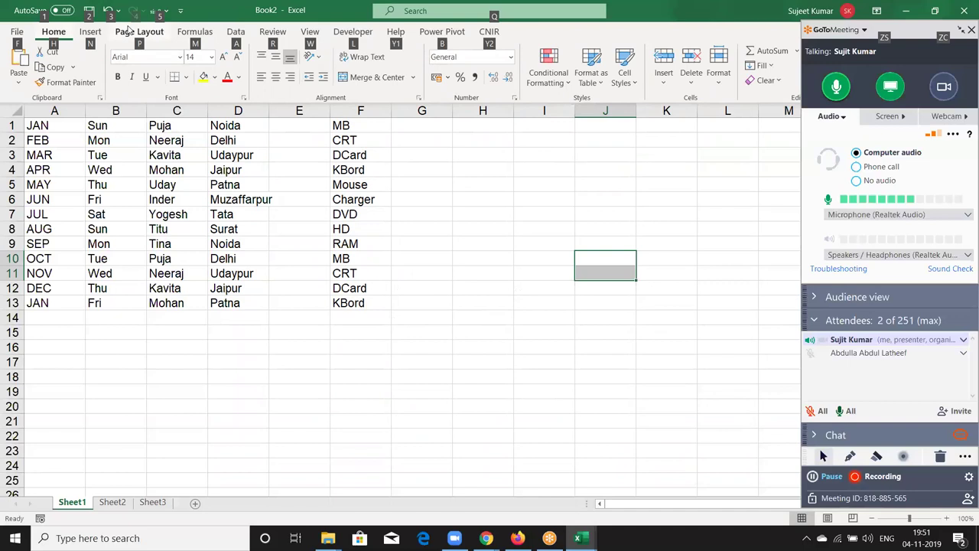
click(327, 210)
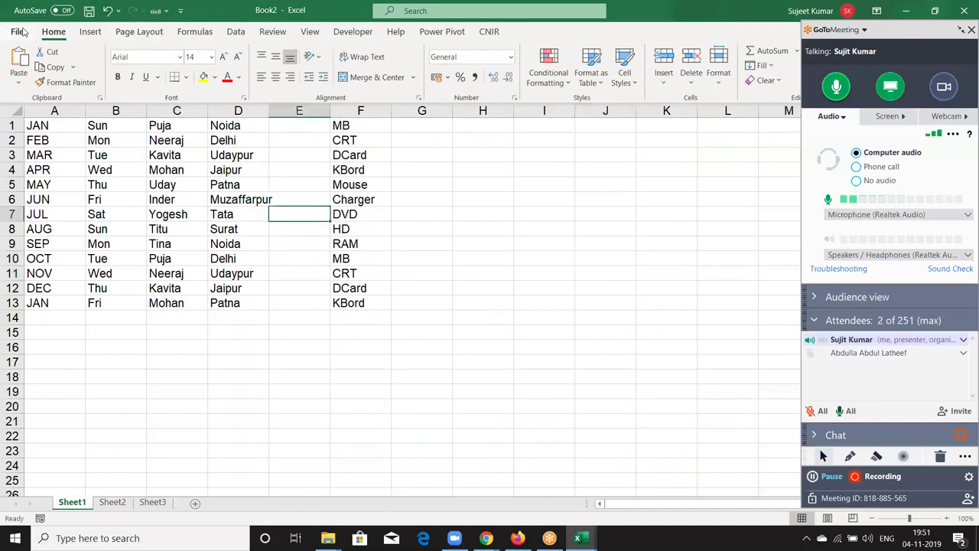
click(17, 32)
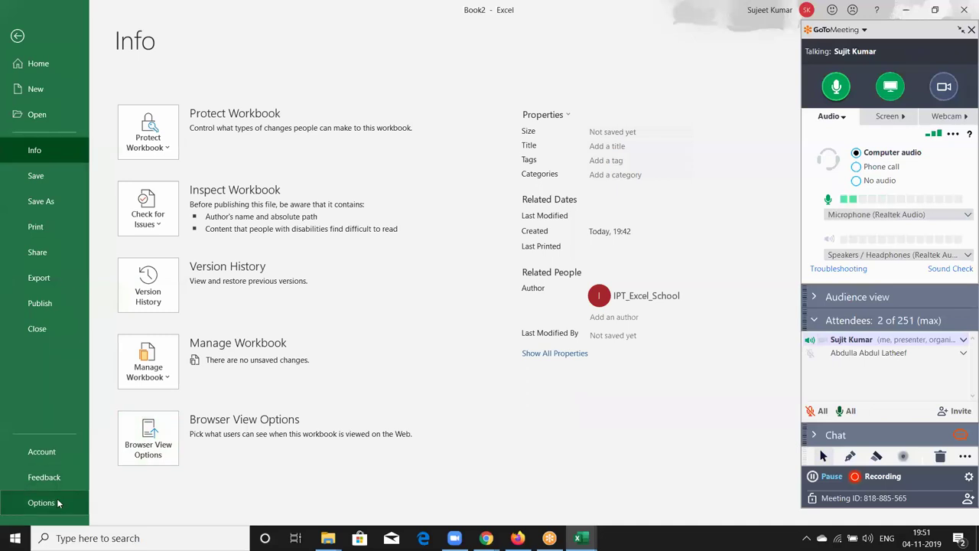
click(41, 503)
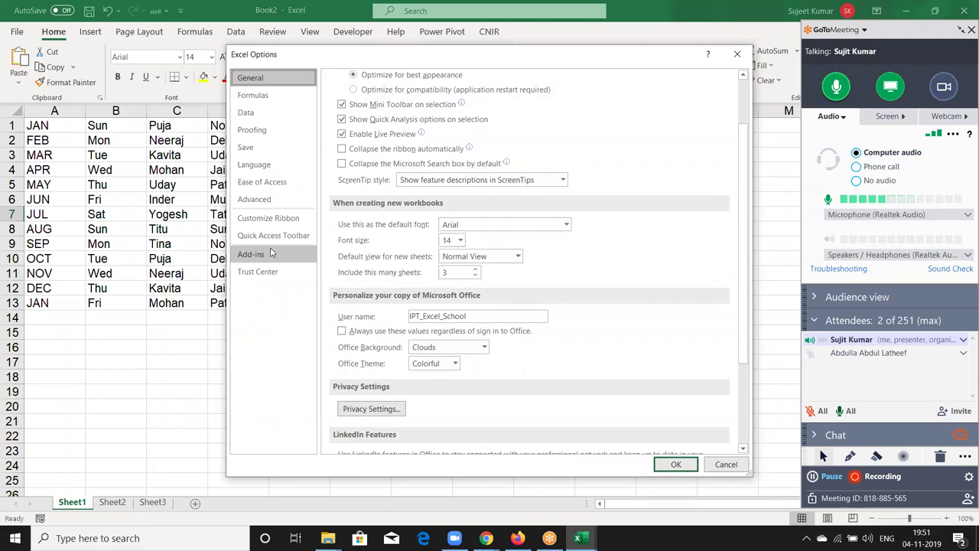
click(264, 271)
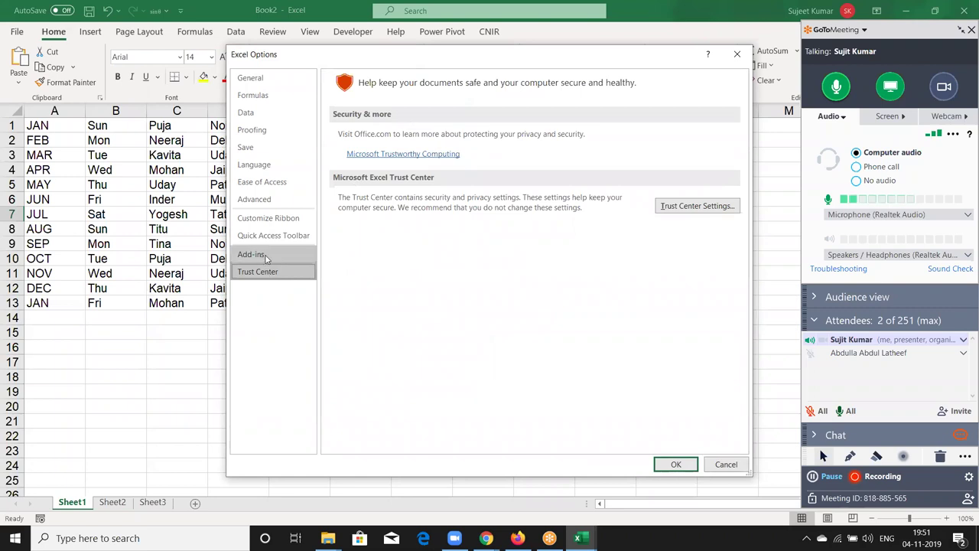
click(265, 262)
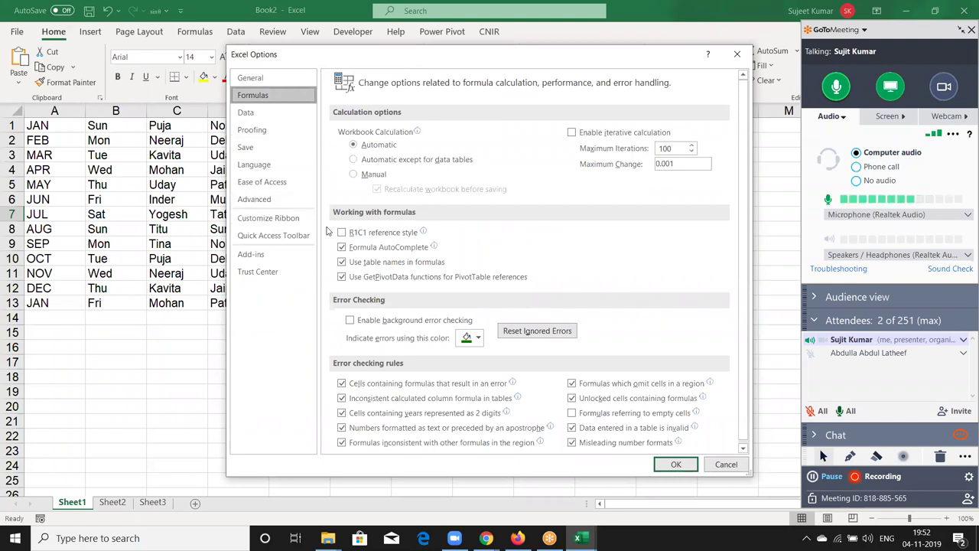
click(276, 217)
click(291, 201)
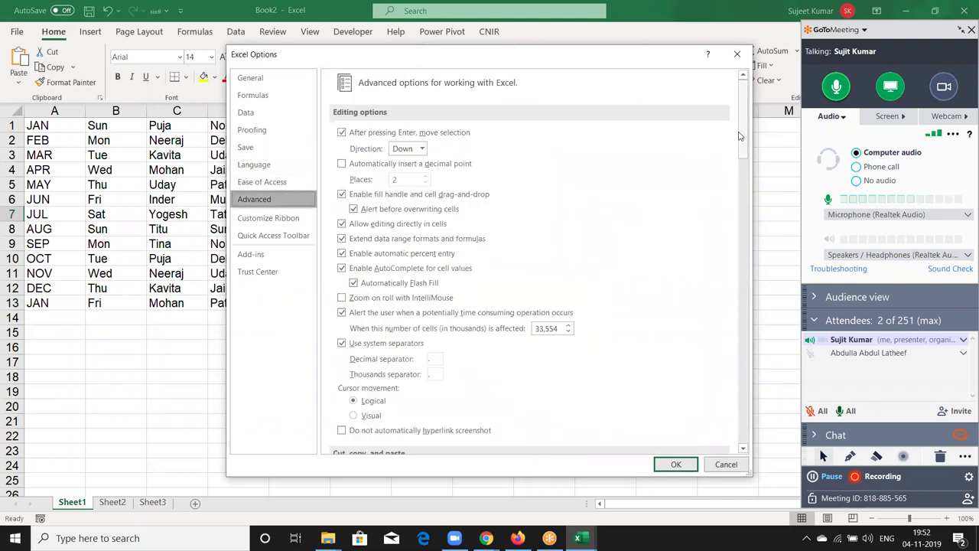
mouse_move(743, 147)
mouse_down()
mouse_move(749, 241)
mouse_move(746, 108)
mouse_up()
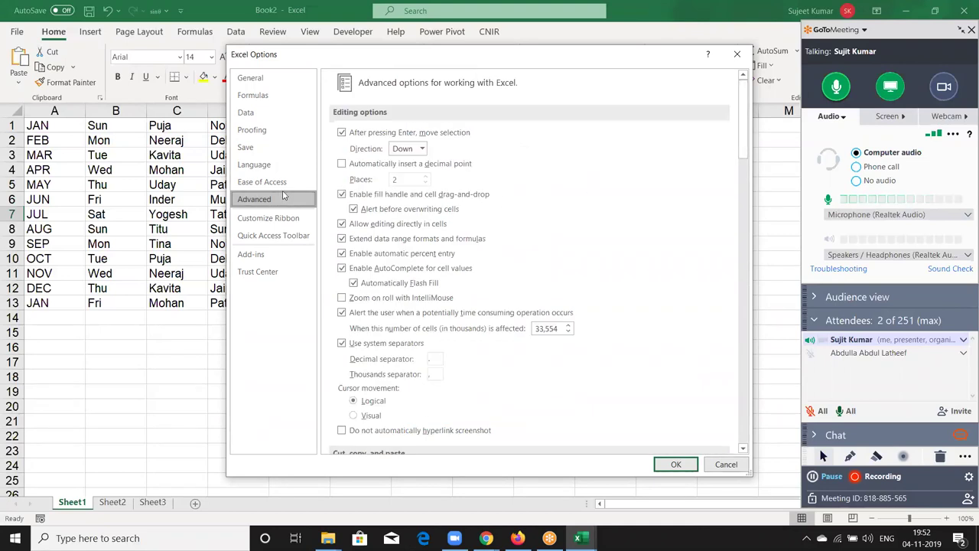
click(267, 165)
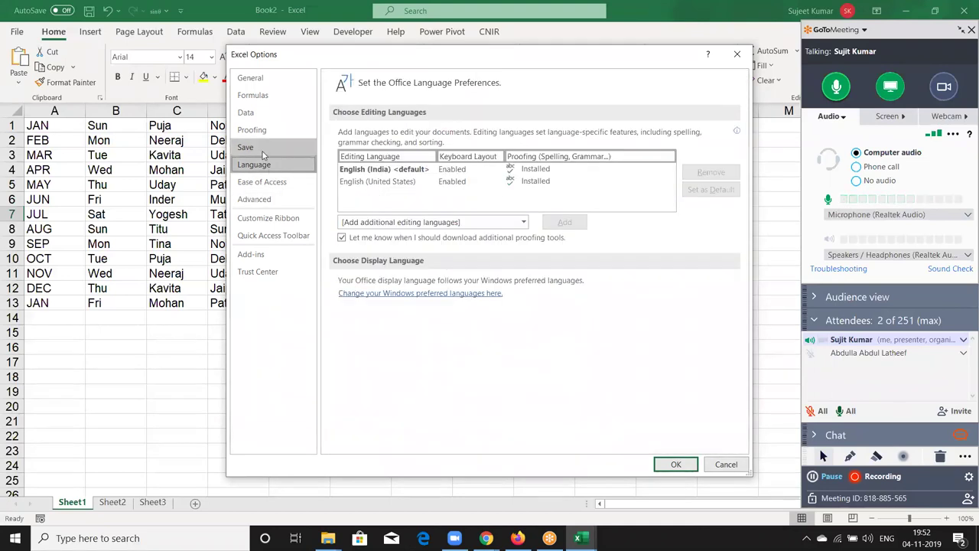
click(265, 148)
click(264, 131)
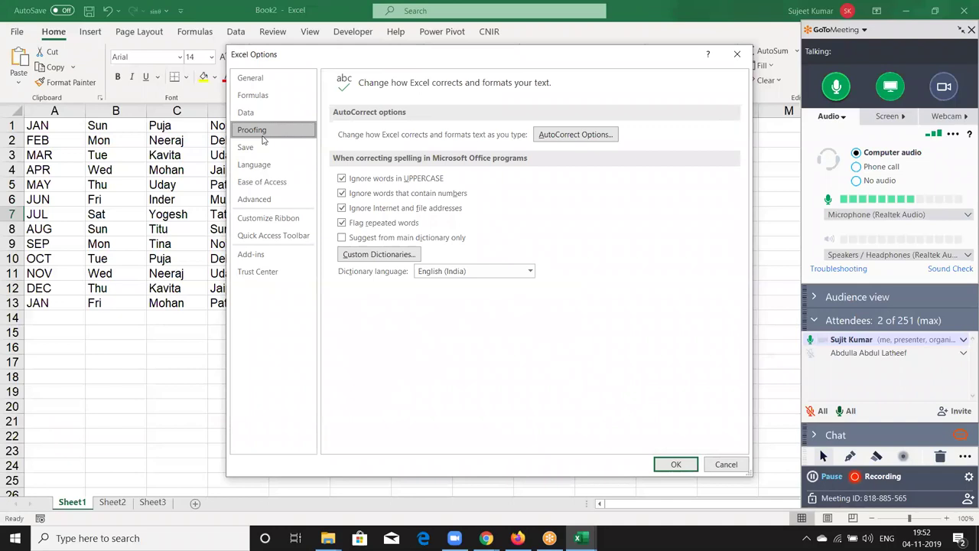
click(726, 464)
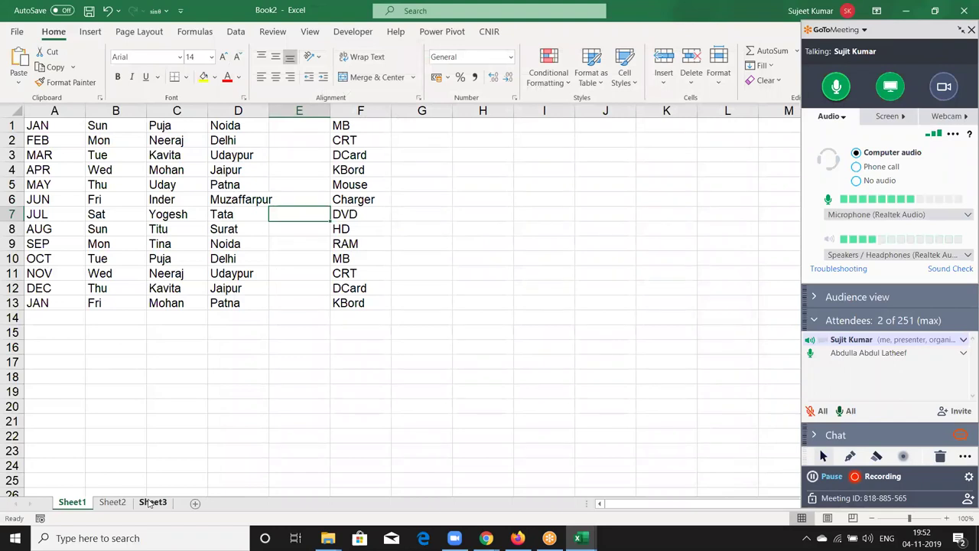
Select cell C16, then show the desktop with Windows+D
click(185, 343)
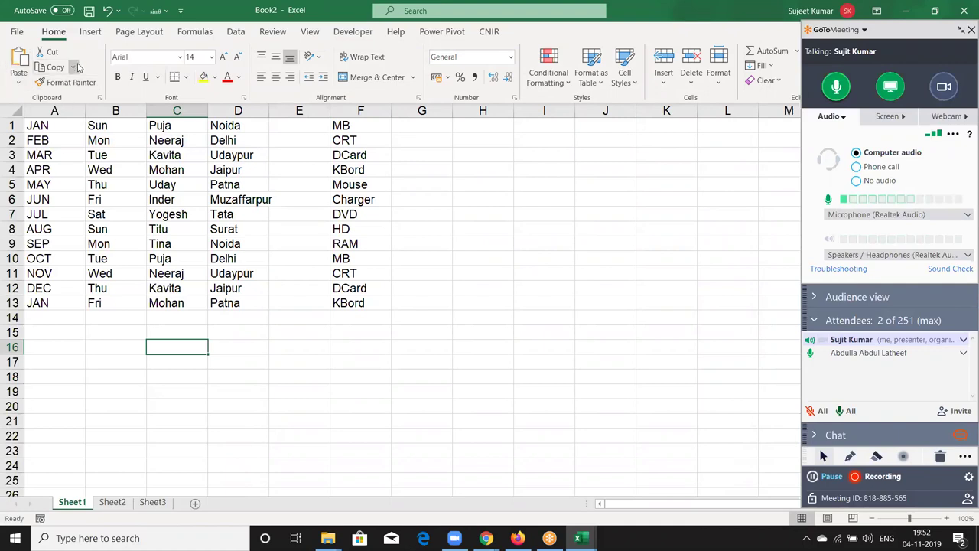
key(super+d)
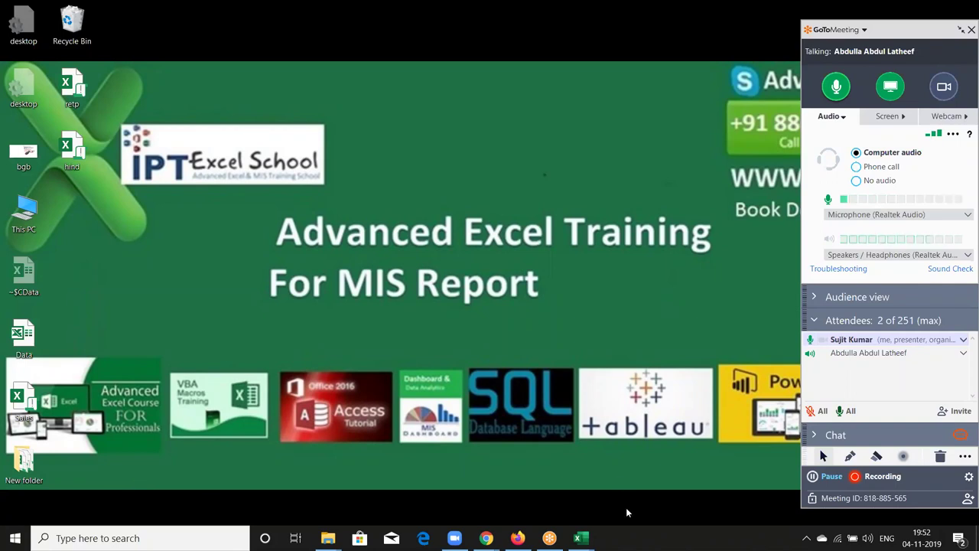
Bring Chrome forward, go to the Gmail inbox and open the EXCEL QUERY email
click(518, 537)
mouse_move(485, 538)
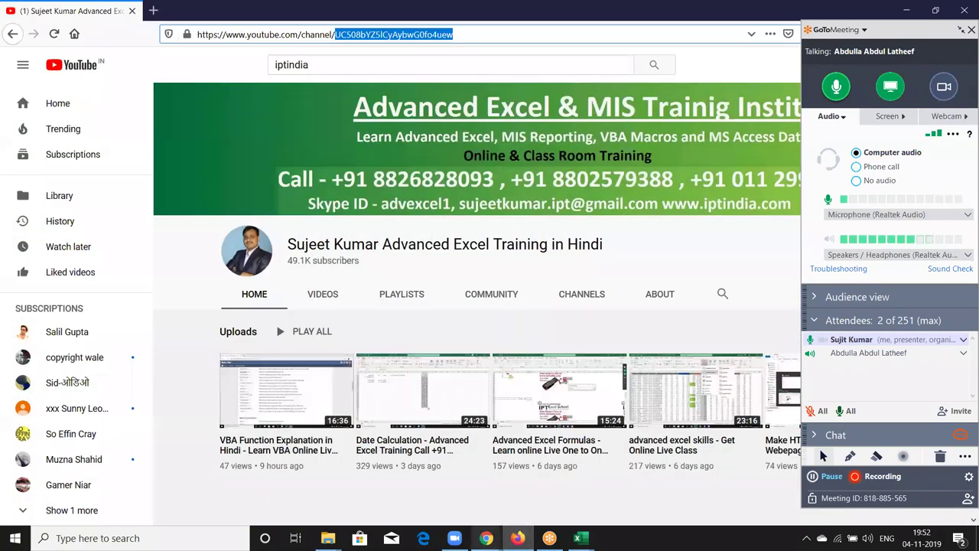
click(451, 509)
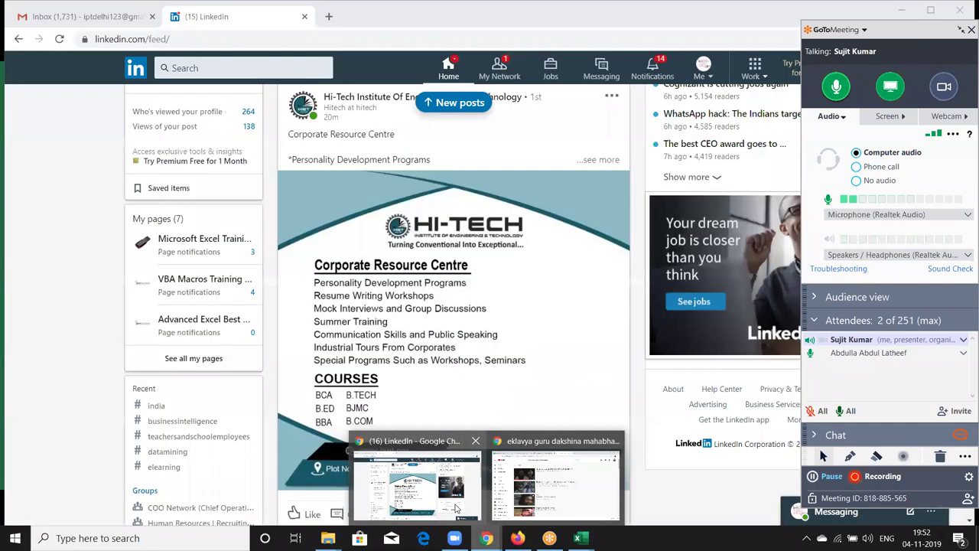
click(77, 19)
scroll(333, 363, down, 1)
scroll(333, 360, down, 1)
scroll(333, 352, down, 1)
click(333, 347)
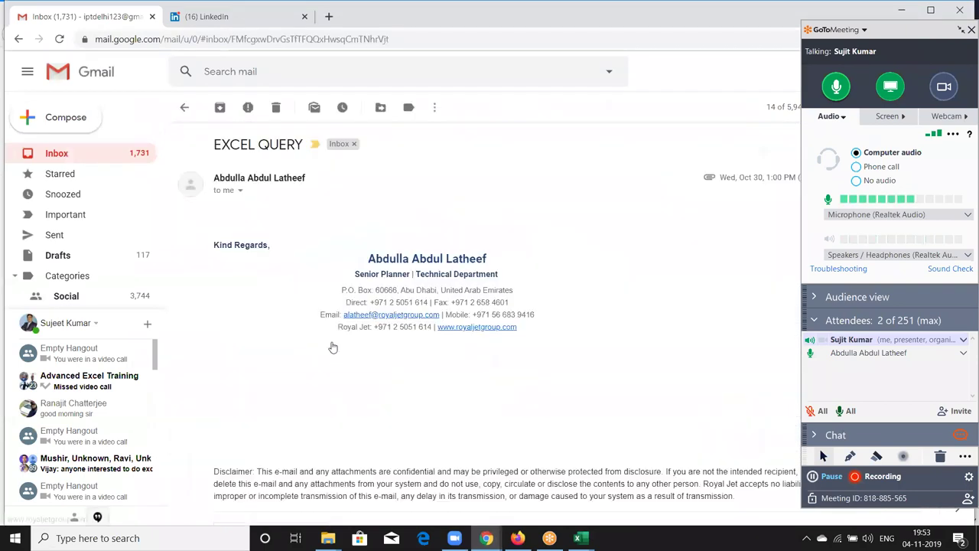
Download the Book1.xlsx attachment and open it in Excel
scroll(306, 360, down, 1)
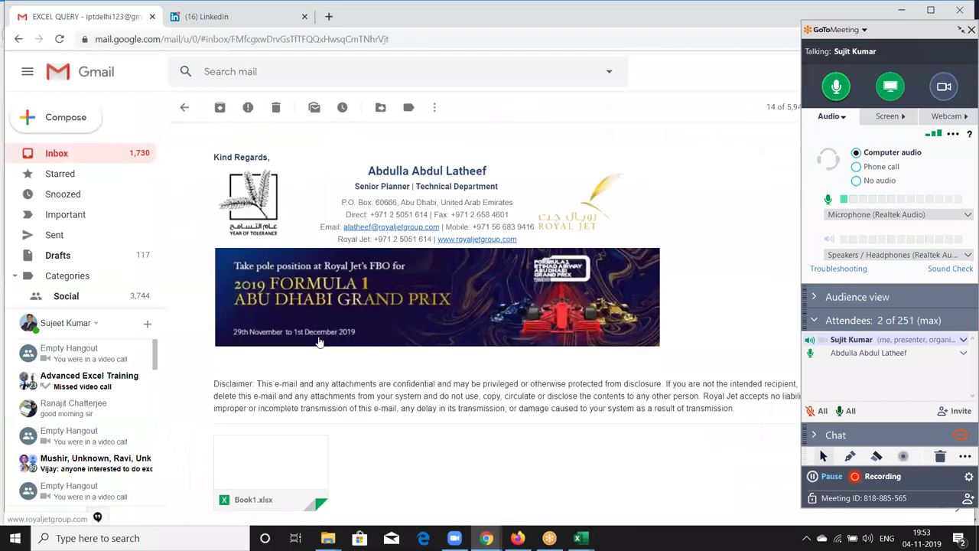
scroll(276, 390, down, 1)
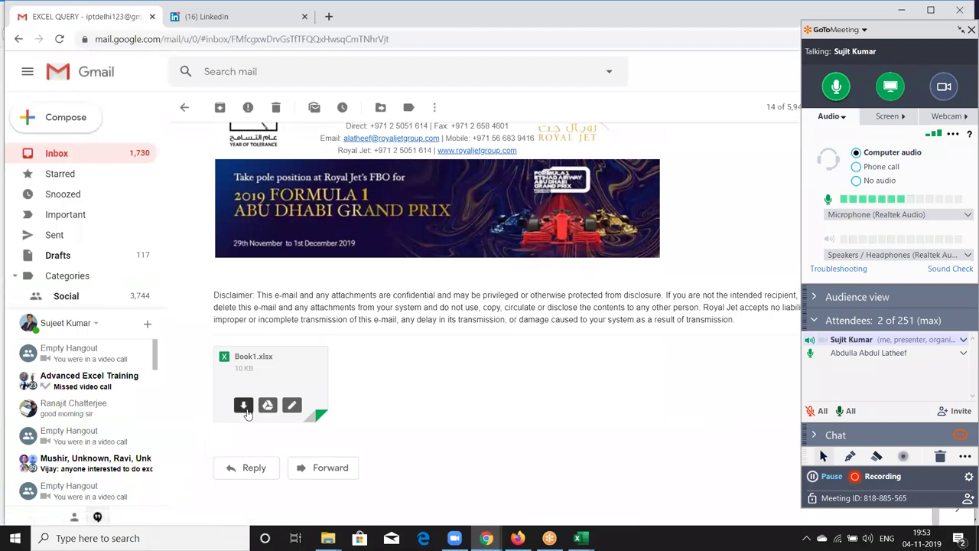
click(243, 404)
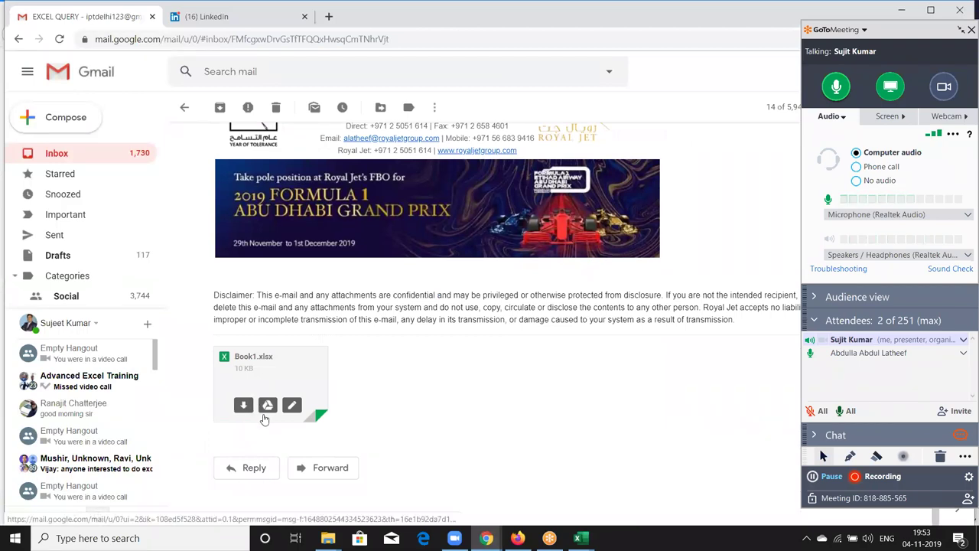
click(45, 512)
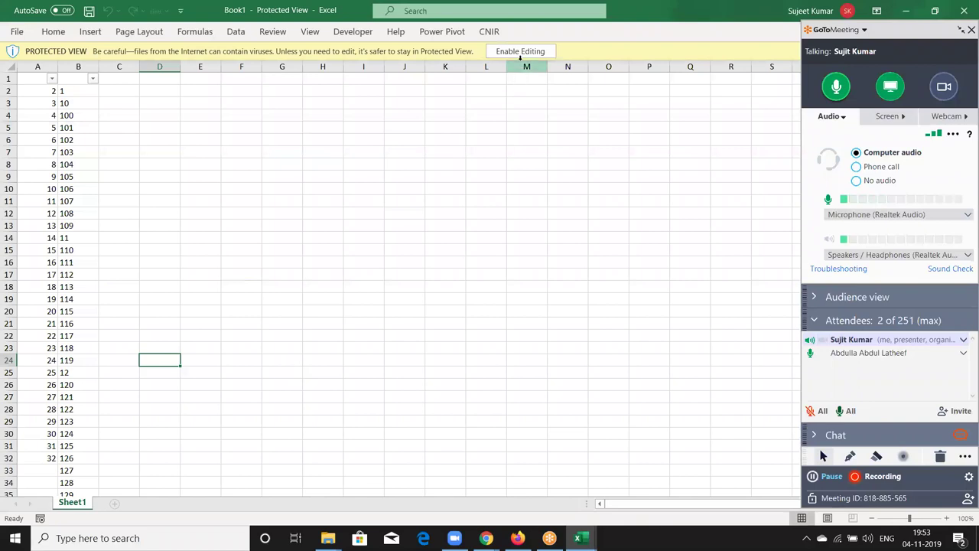
Enable editing on the downloaded Book1 and check the column A and B headers
click(520, 51)
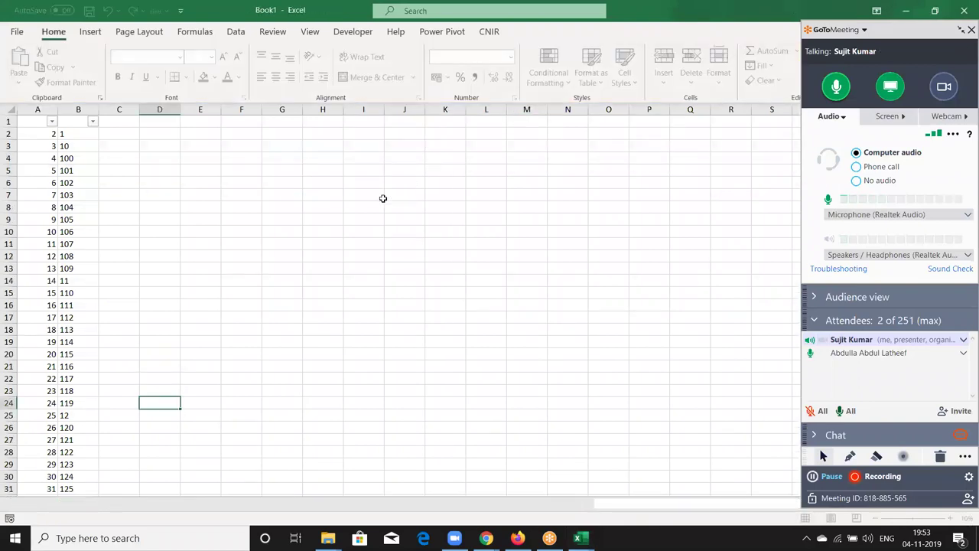
click(38, 145)
click(35, 124)
click(72, 123)
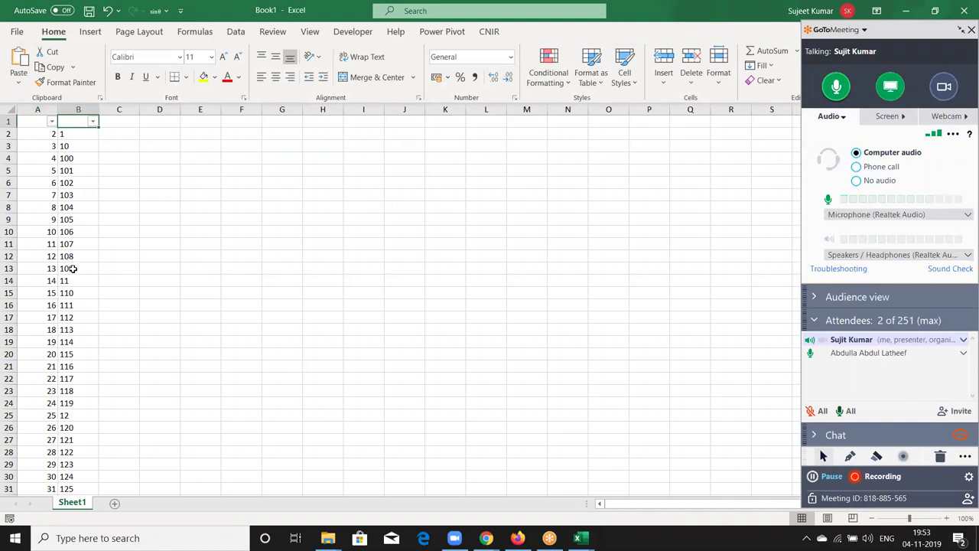
Review the listed values (1, 10, 100, 101…), collapse the GoToMeeting panel, and select cell B2
scroll(72, 268, down, 7)
scroll(69, 318, up, 7)
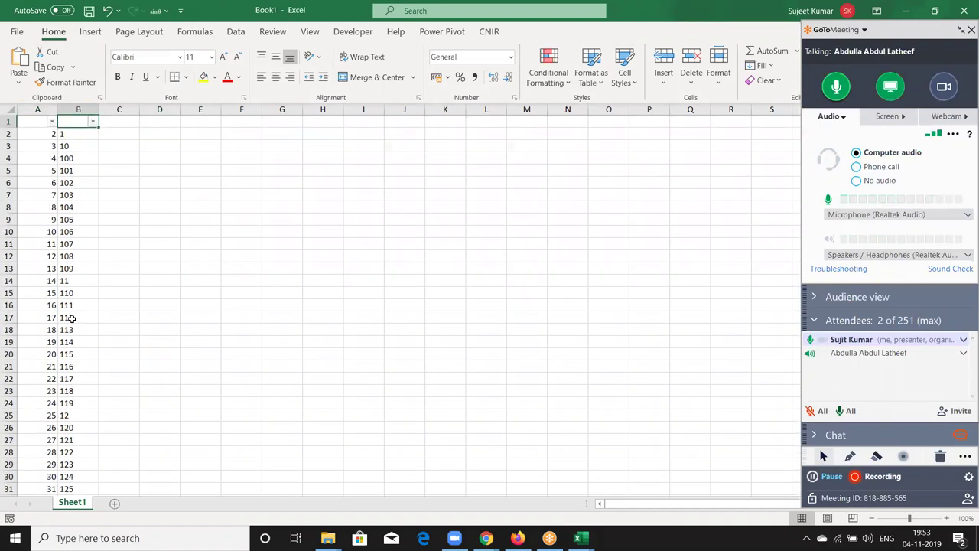
scroll(69, 318, down, 4)
scroll(69, 318, down, 3)
scroll(69, 318, down, 6)
scroll(69, 317, down, 6)
scroll(70, 317, up, 7)
scroll(70, 318, up, 7)
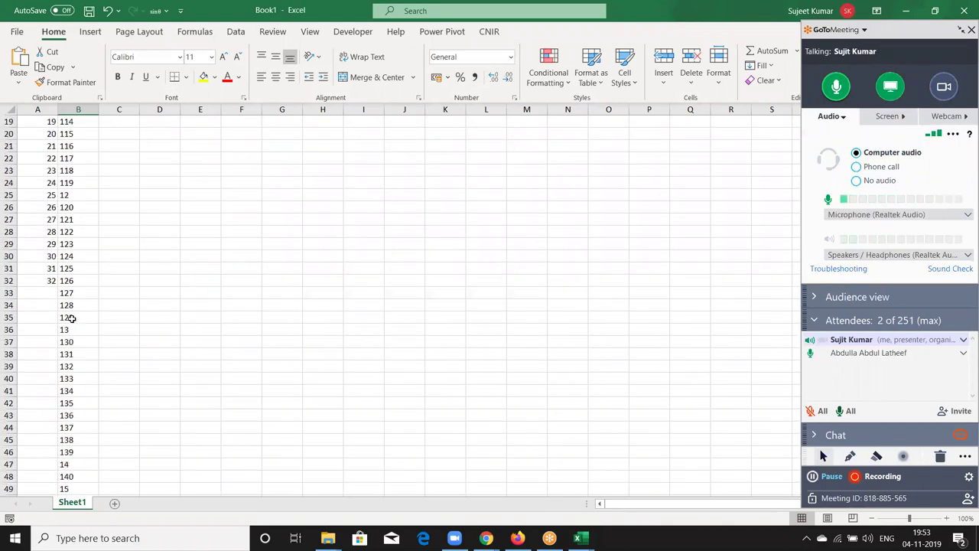
scroll(70, 317, up, 6)
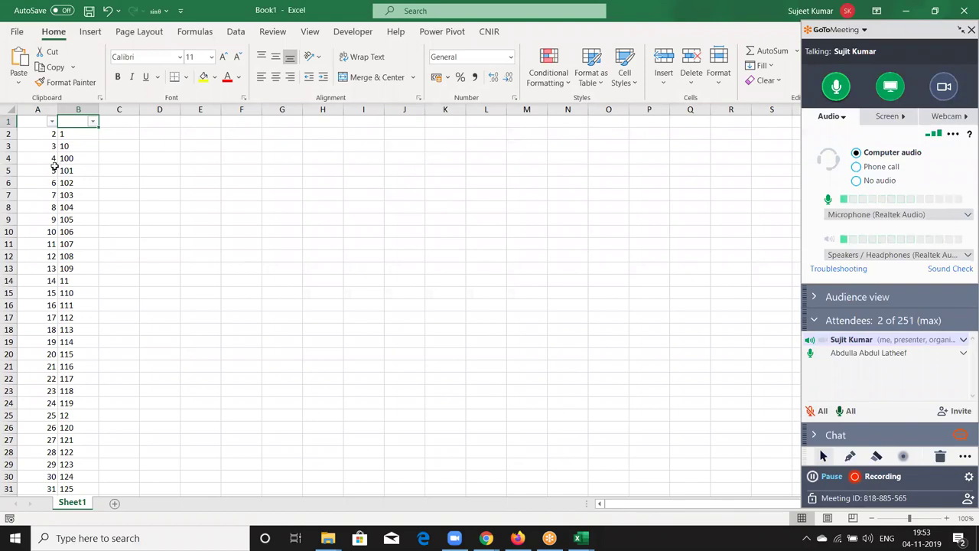
click(44, 136)
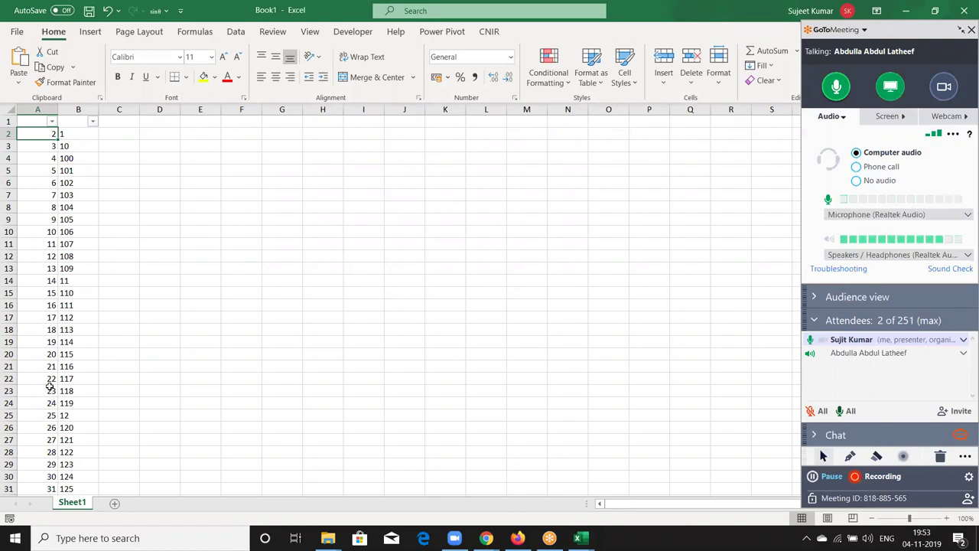
click(39, 120)
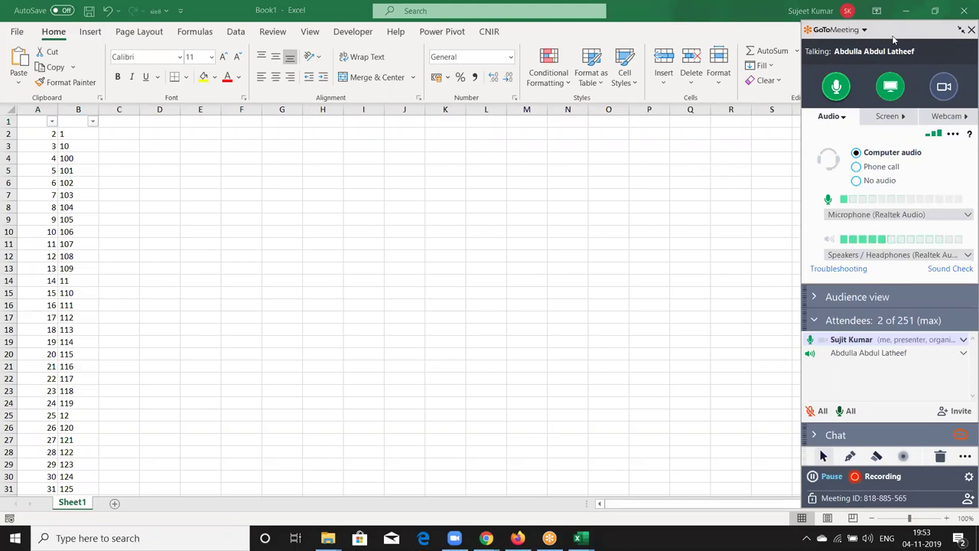
click(961, 30)
click(67, 132)
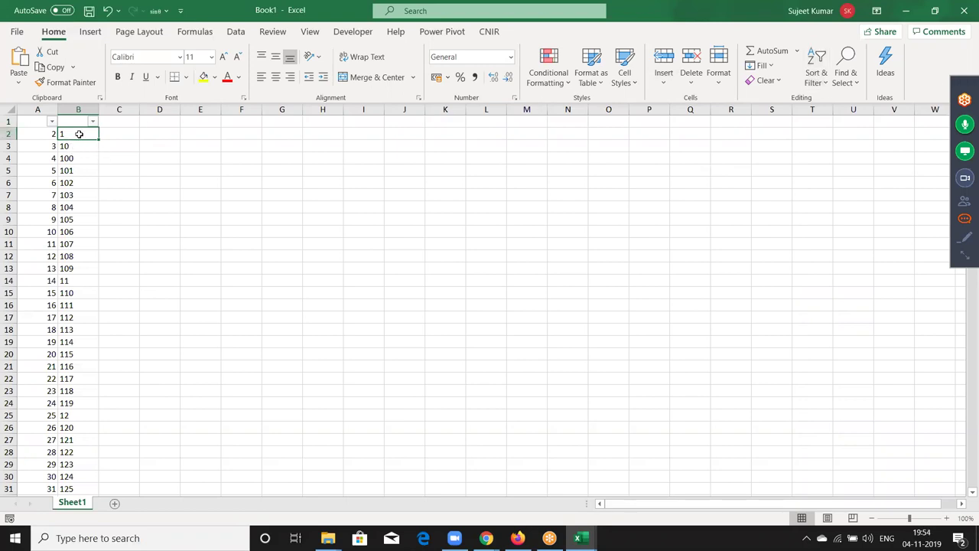
Re-enter B2 to confirm it becomes a number, undo that, then select column B and show the Data tab
click(78, 109)
double_click(83, 134)
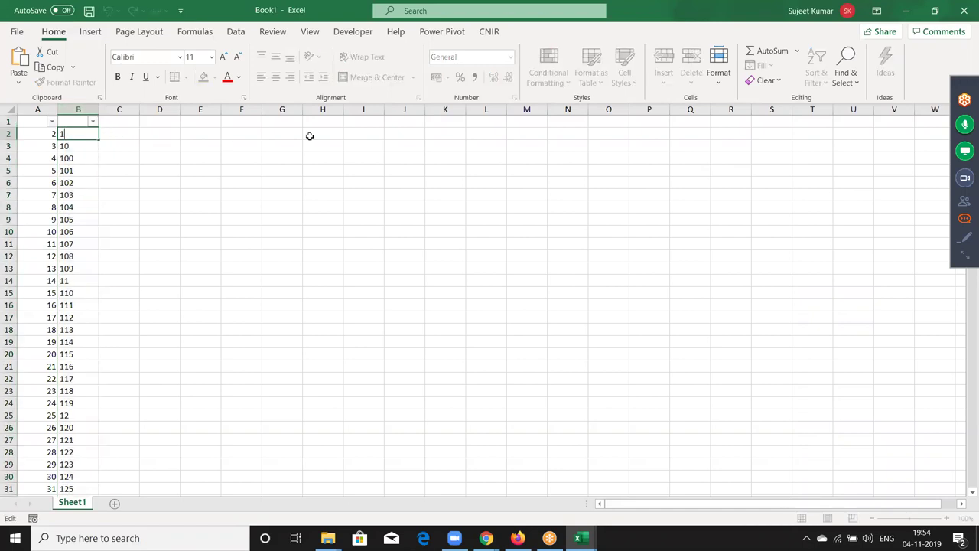
key(Return)
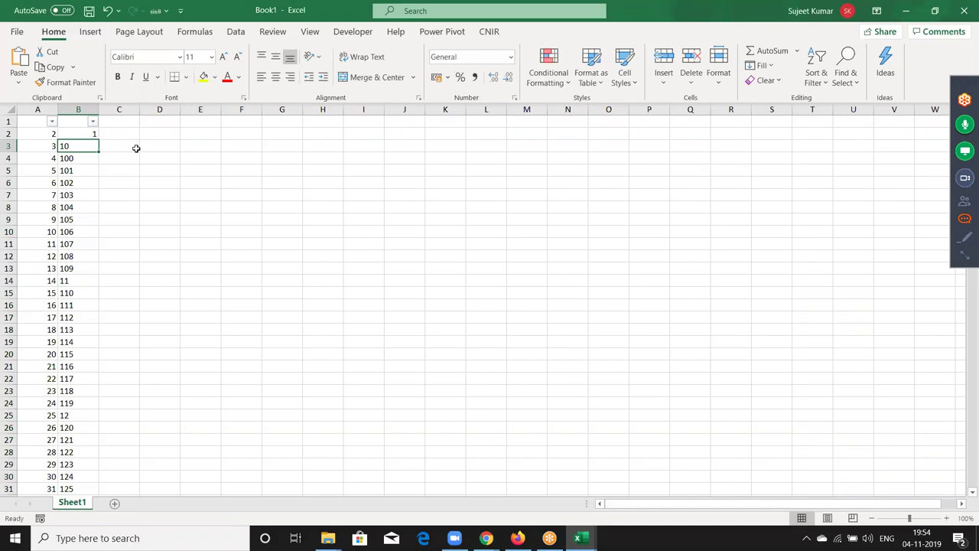
key(ctrl+z)
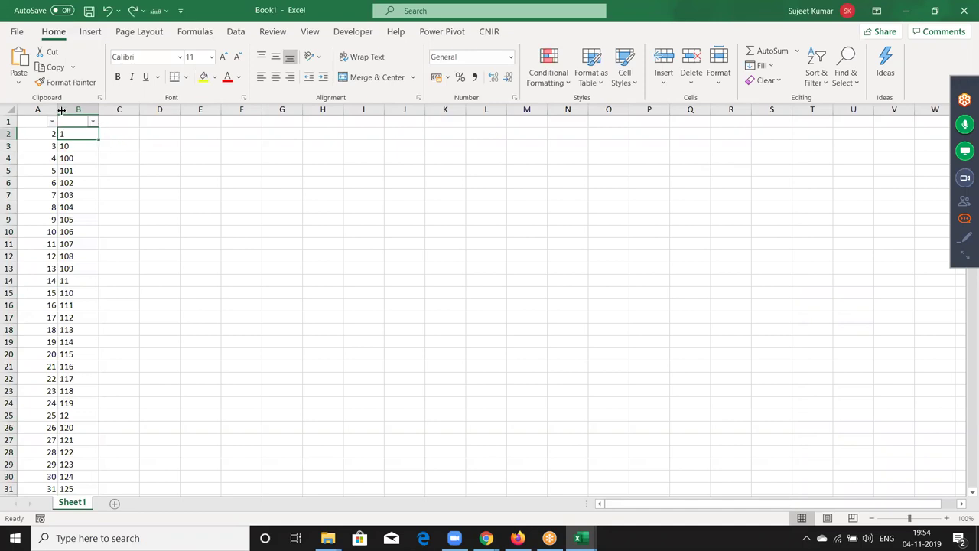
click(68, 106)
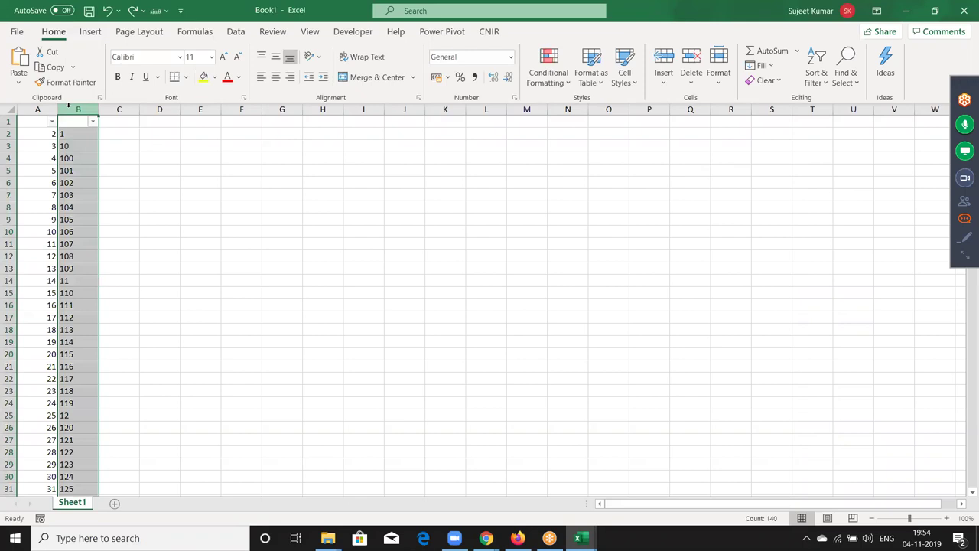
click(235, 31)
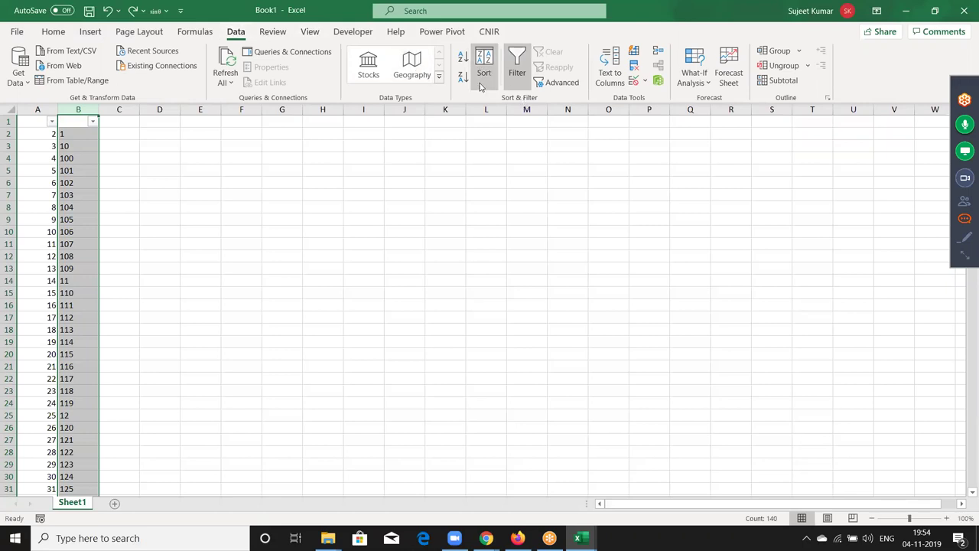
Convert column B to numbers using Text to Columns defaults and check its B1 filter list
click(609, 79)
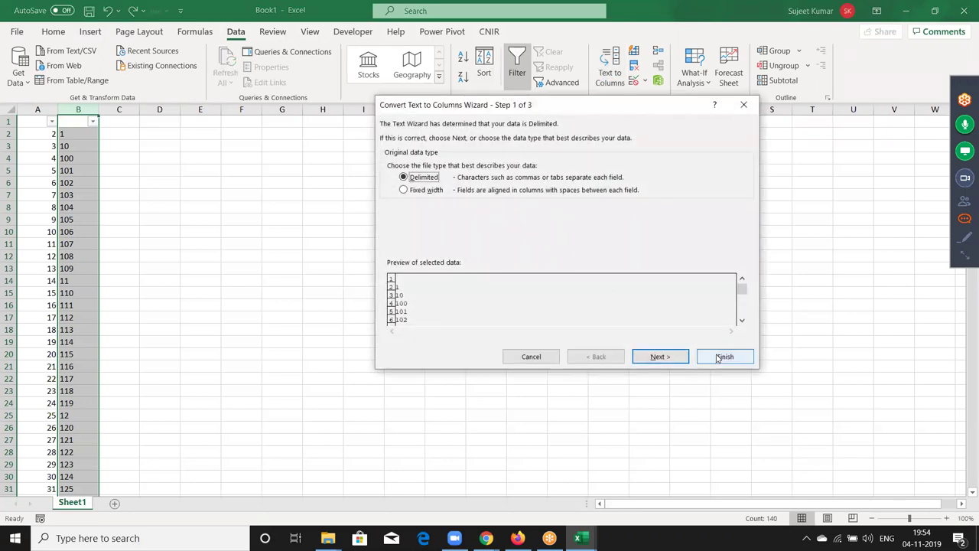
click(721, 359)
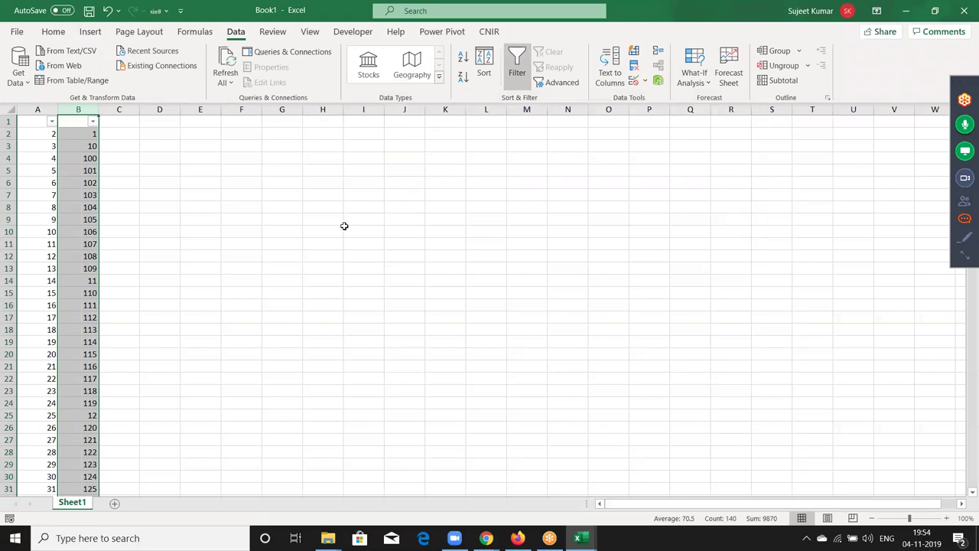
click(86, 123)
click(92, 122)
mouse_move(130, 172)
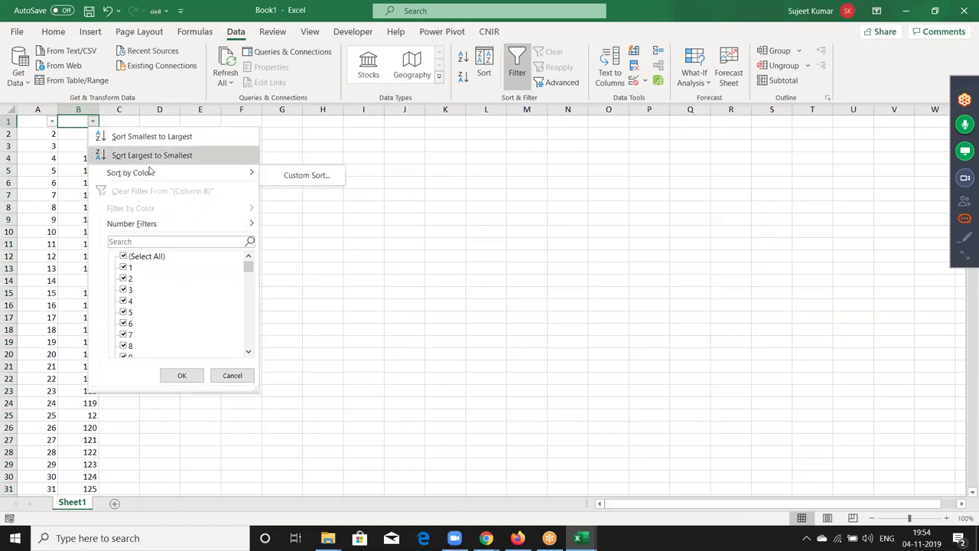
click(375, 270)
Undo the text-to-number conversion and minimise Excel to the desktop
drag(70, 159, 84, 171)
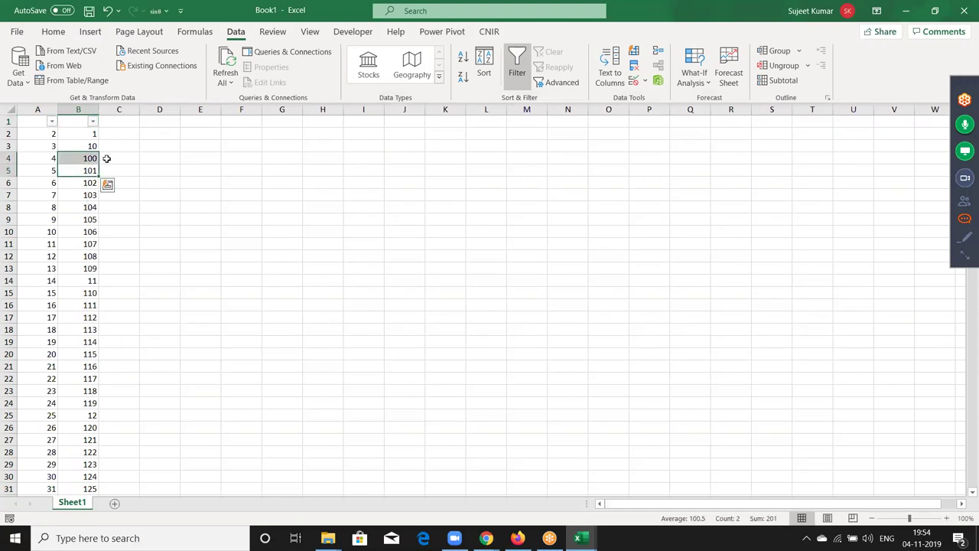
key(ctrl+z)
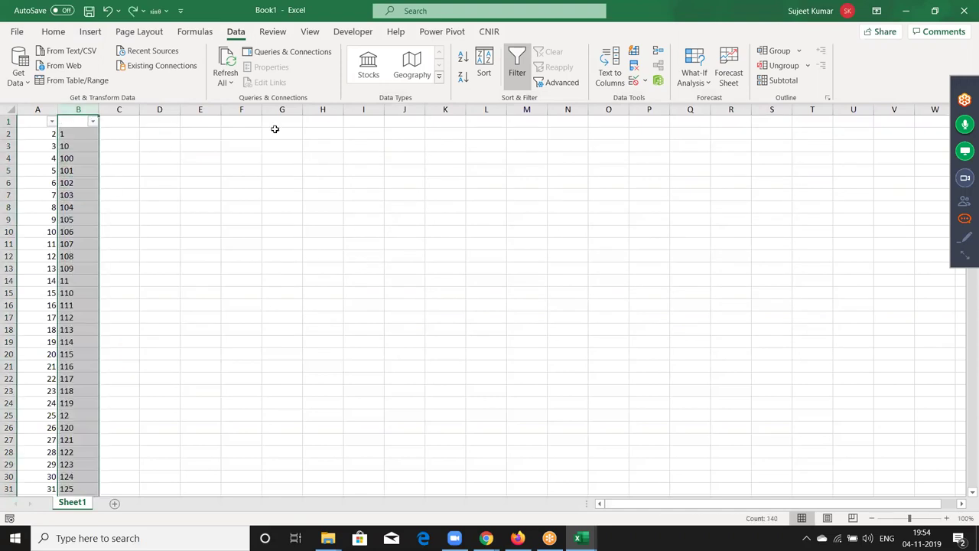
key(super+d)
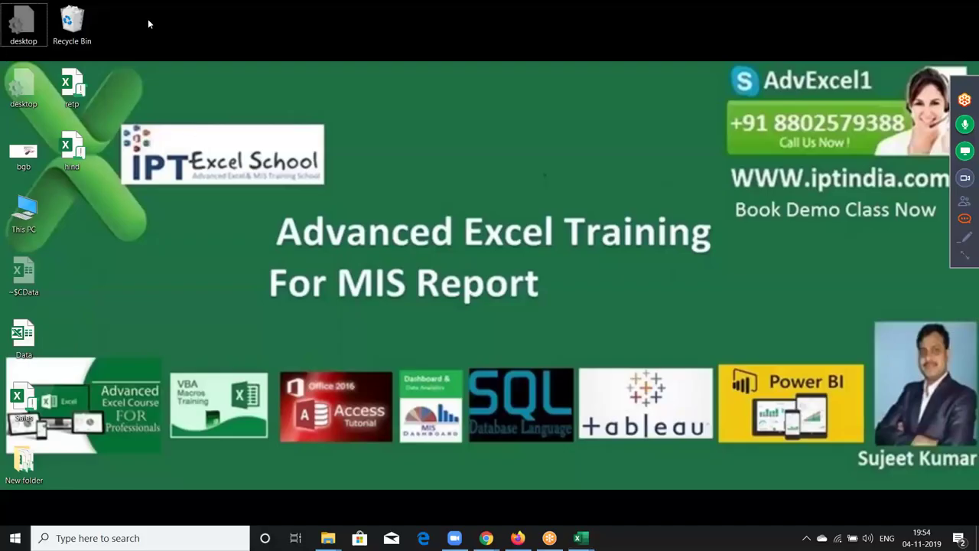